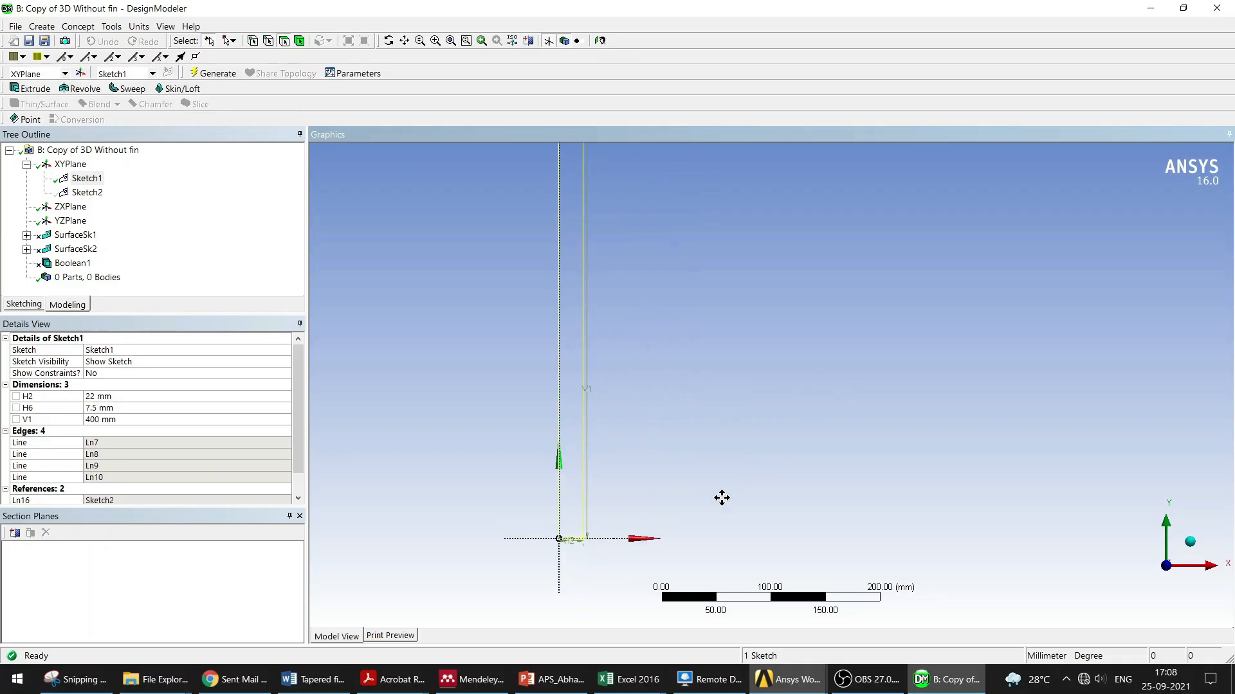
Step: Inspect Sketch1's H2, H6 and V1 dimensions while zooming around the sketch
scroll(719, 506, "down", 1)
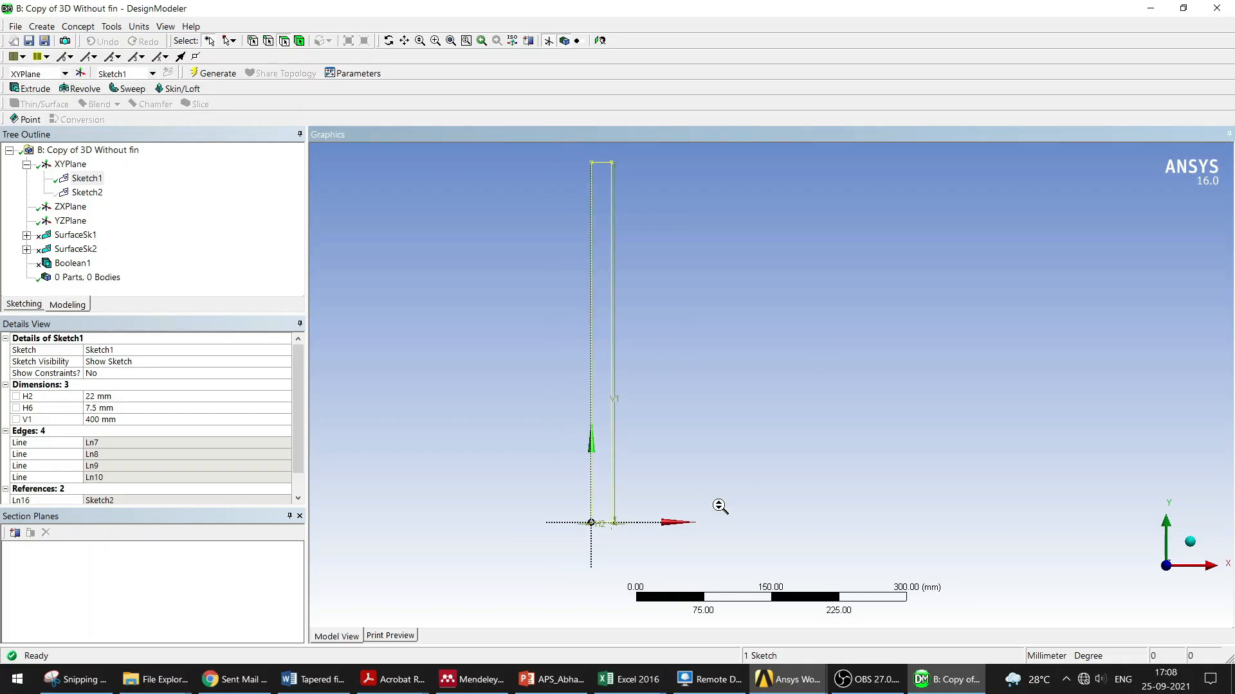
scroll(718, 507, "down", 1)
mouse_move(627, 537)
middle_mouse_down("ctrl")
mouse_move(577, 574)
mouse_move(642, 485)
mouse_move(619, 452)
middle_mouse_up("ctrl")
scroll(618, 451, "up", 2)
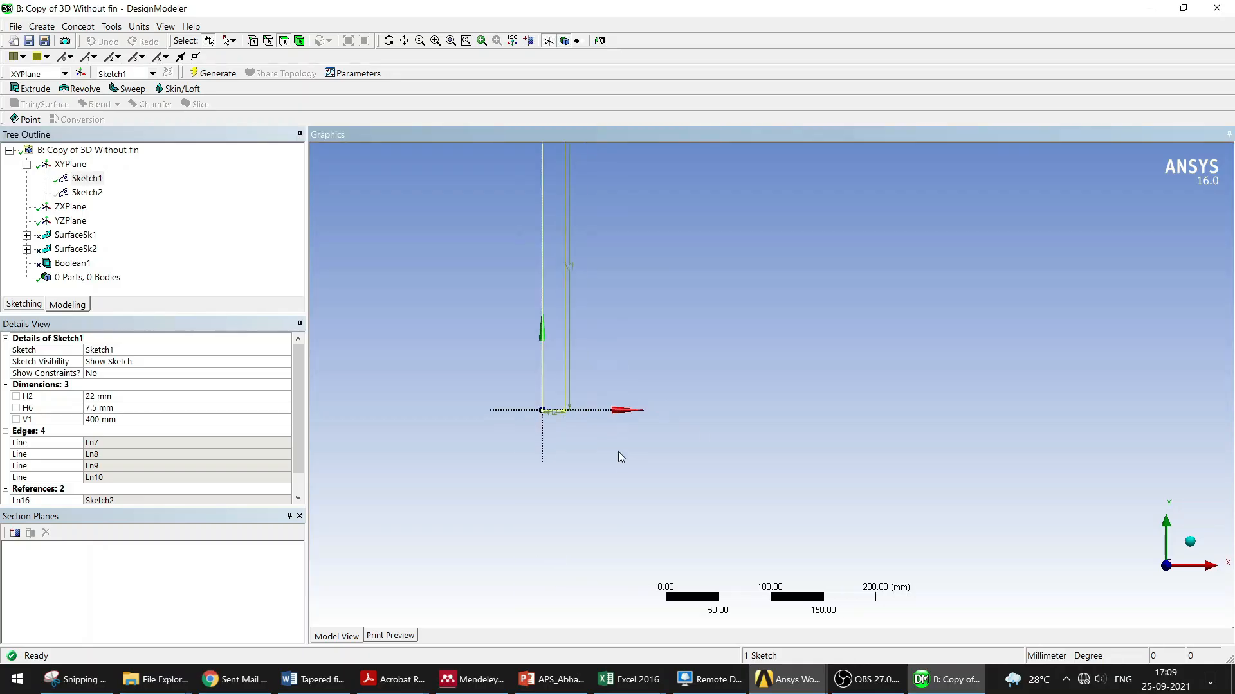
left_click(97, 397)
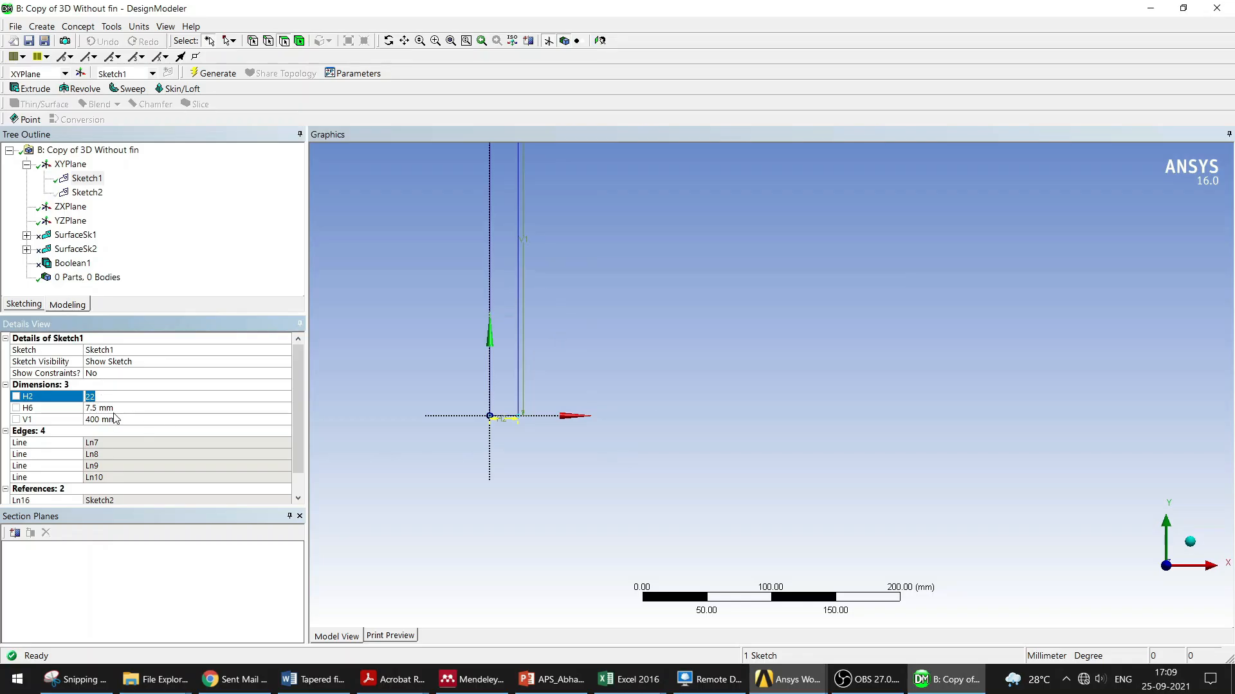
left_click(105, 420)
scroll(691, 270, "down", 2)
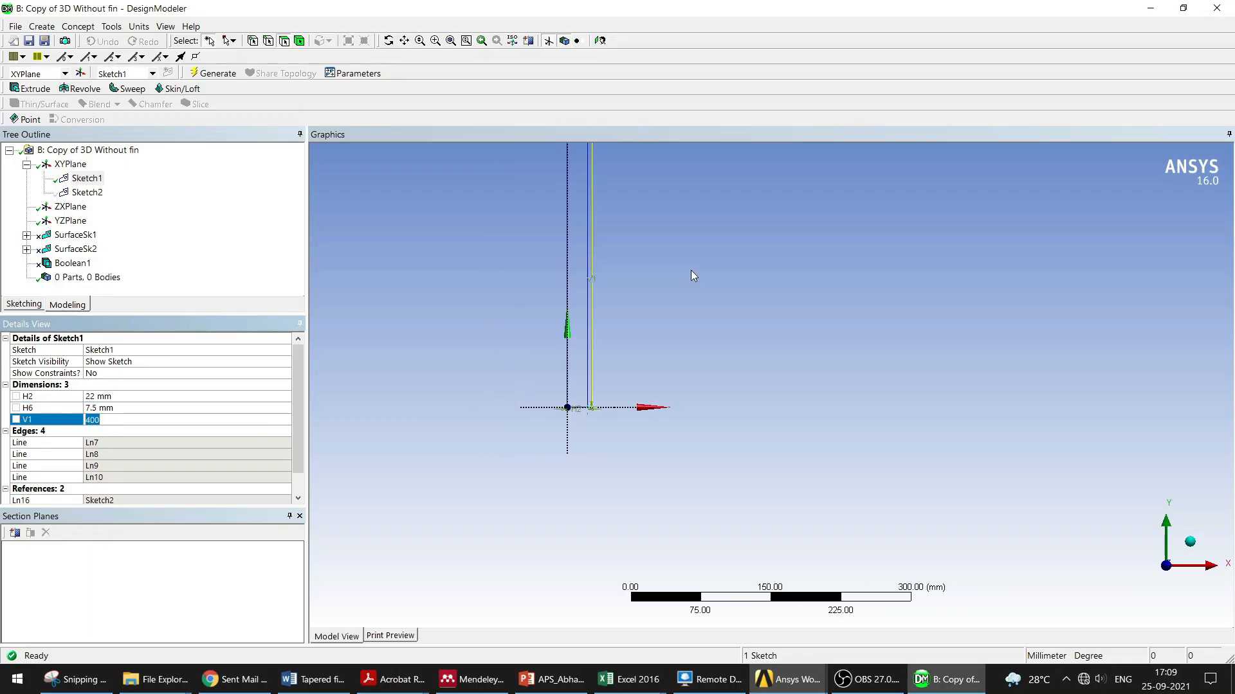
middle_click_drag(691, 270, 649, 475, "ctrl")
Step: Select Sketch2 and examine its outline near the origin
left_click(88, 179)
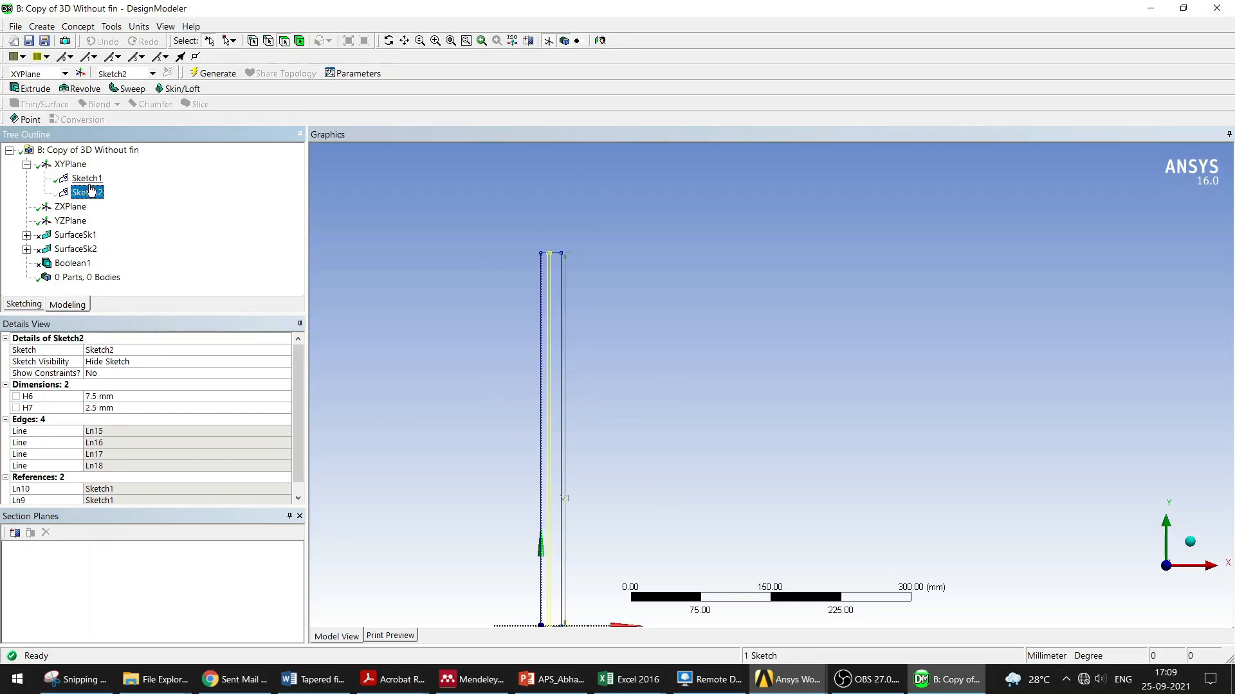
scroll(706, 298, "up", 2)
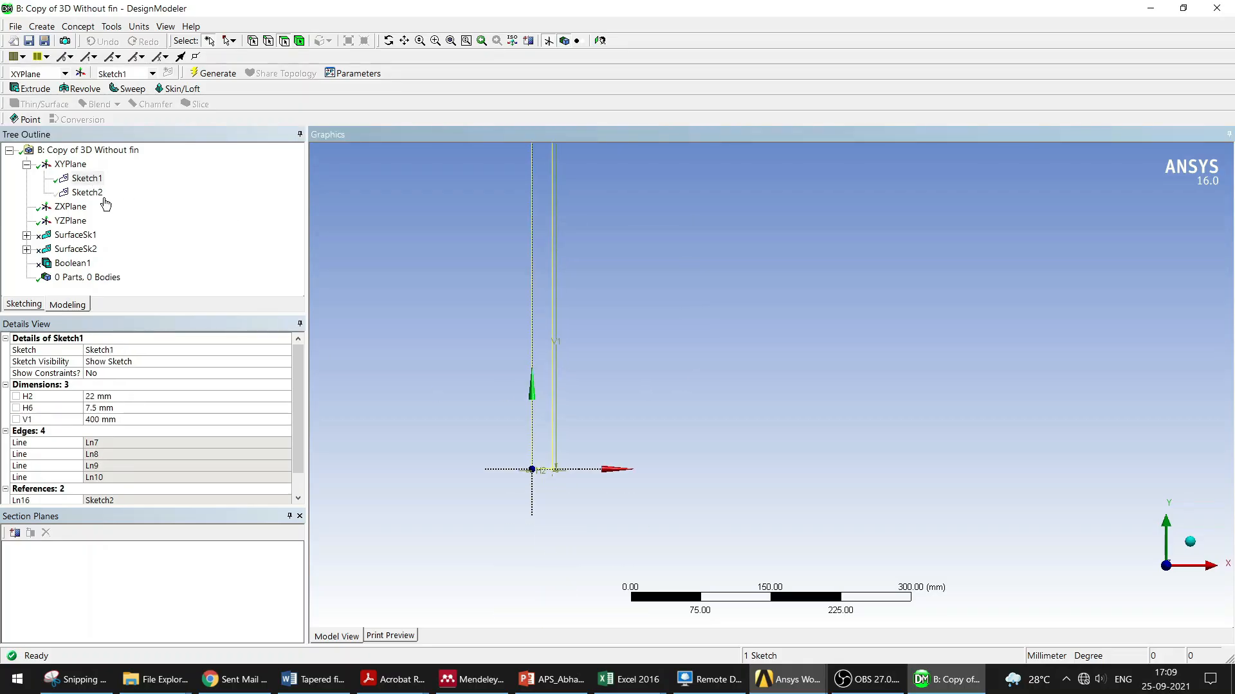
left_click(90, 193)
middle_click_drag(590, 382, 757, 355, "ctrl")
scroll(643, 394, "up", 5)
middle_click_drag(637, 396, 760, 329, "ctrl")
scroll(633, 361, "up", 3)
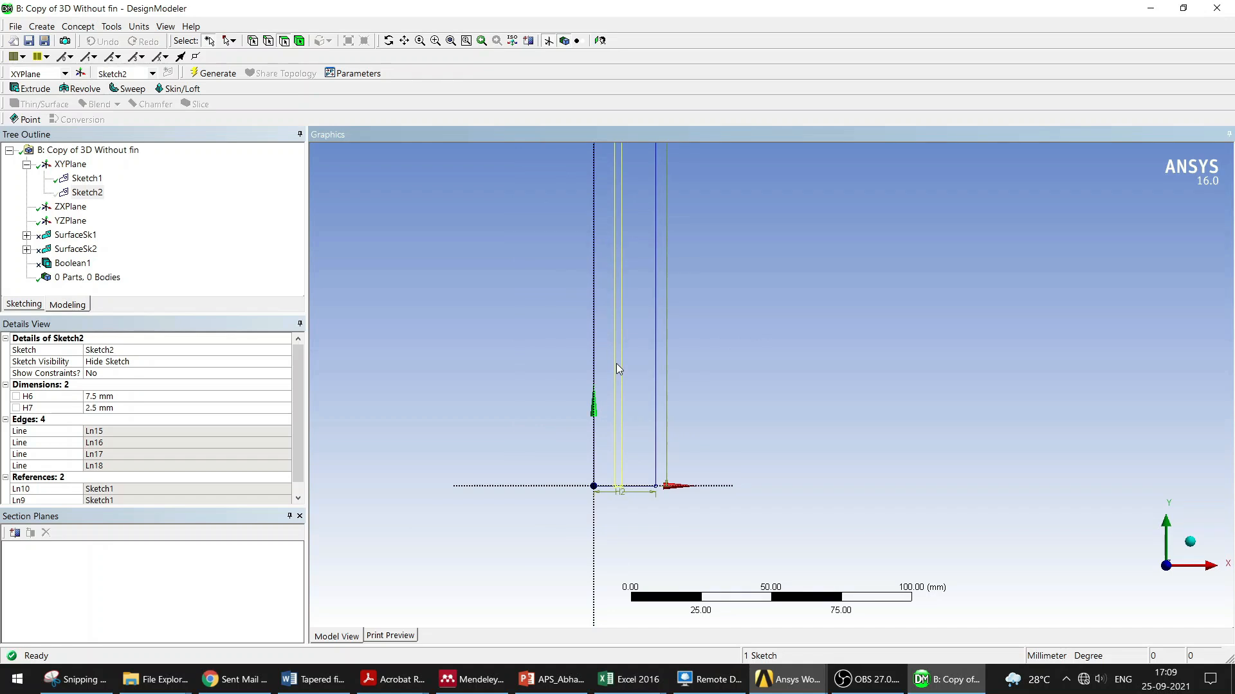
scroll(670, 379, "down", 3)
scroll(670, 376, "up", 4)
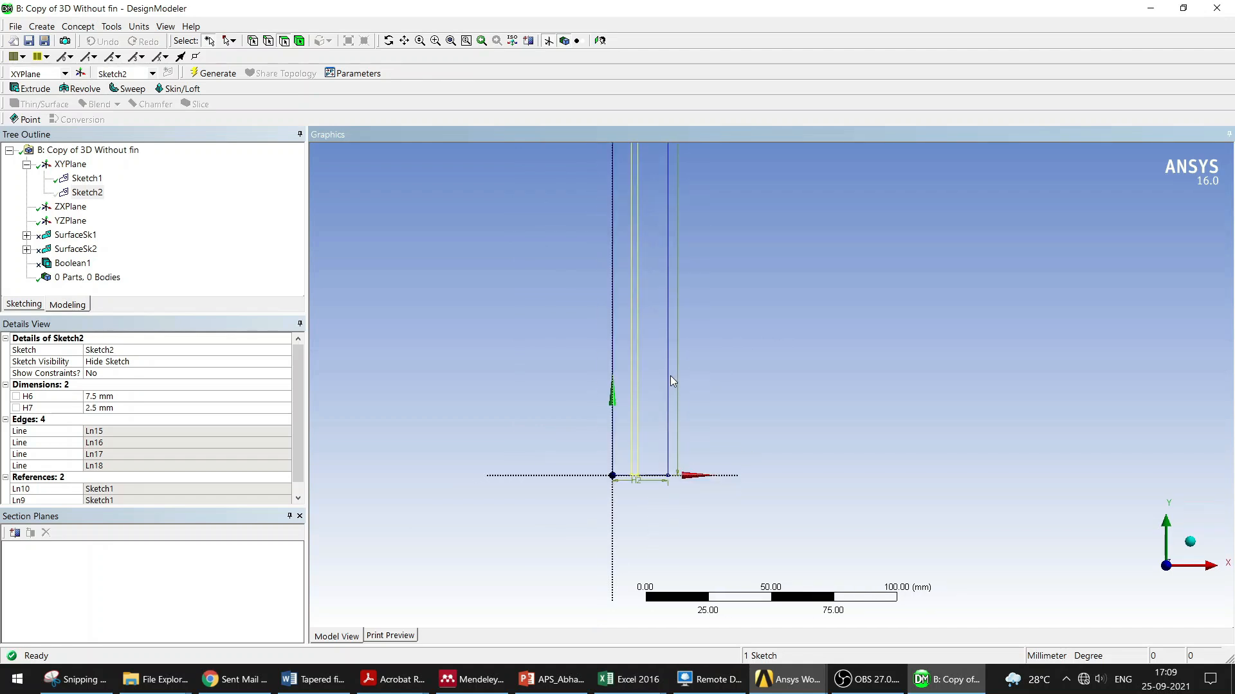
Step: Set Sketch2 to be shown in the graphics view
left_click(99, 409)
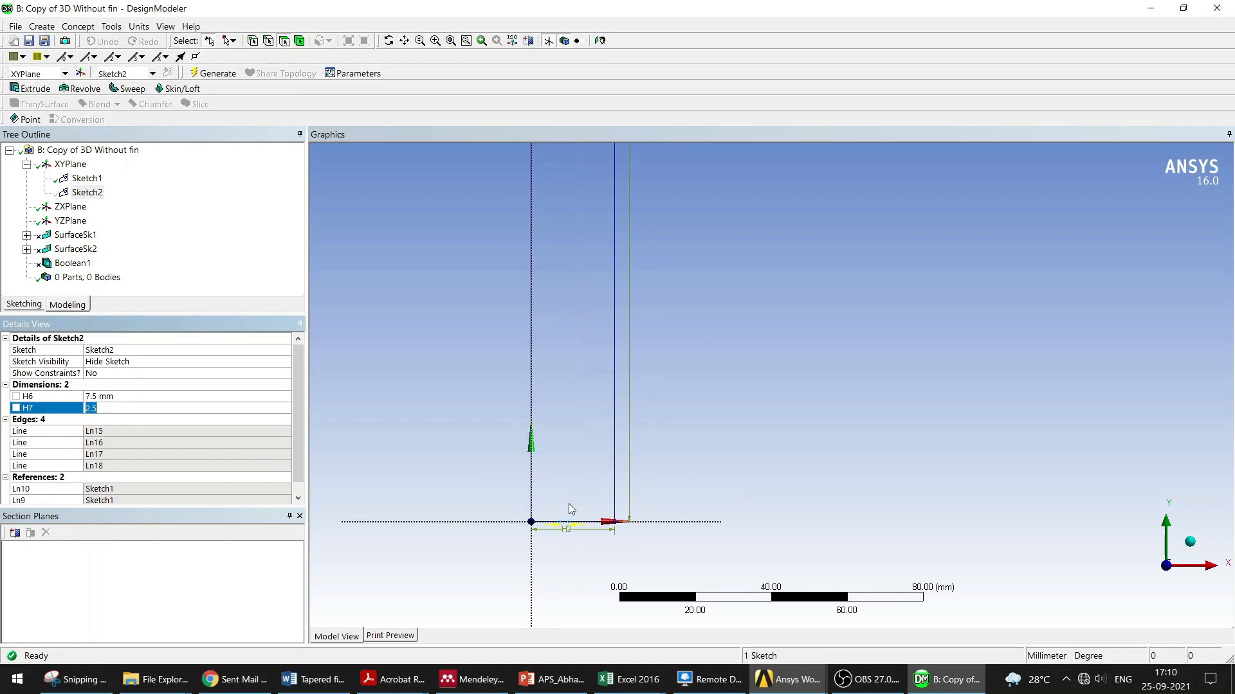
right_click(73, 194)
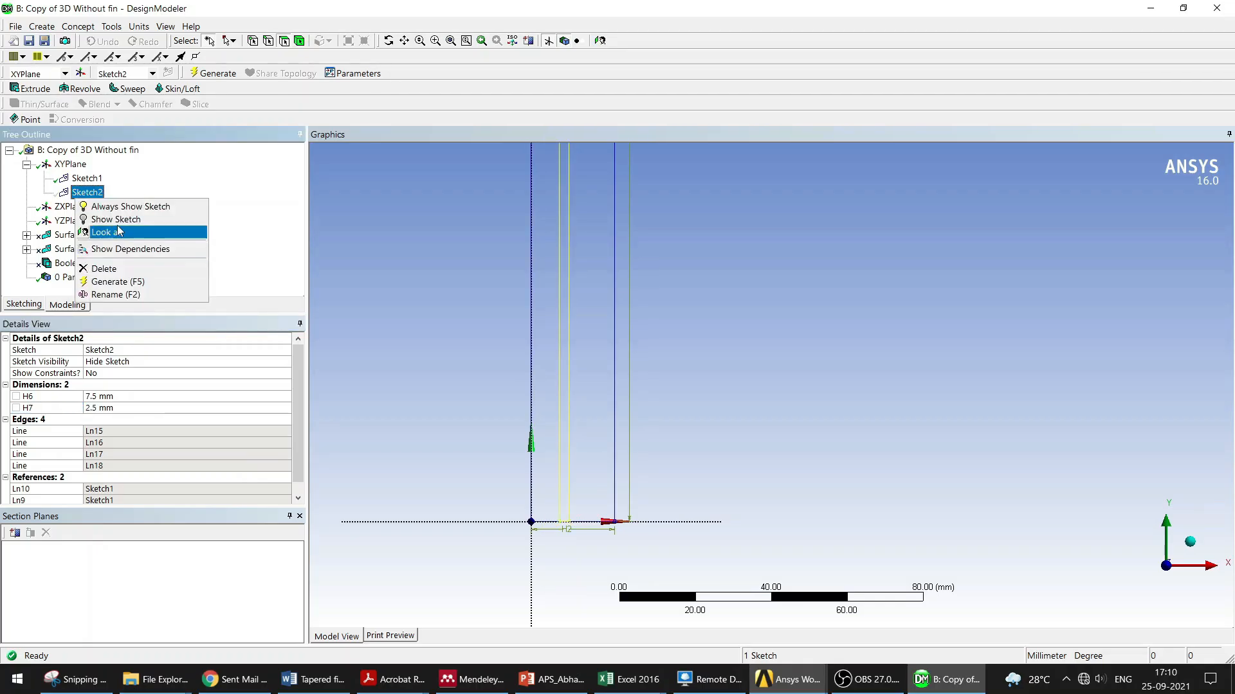
left_click(120, 218)
Step: Examine Sketch2's H6 and H7 dimensions against the sketch lines near the origin
left_click(95, 409)
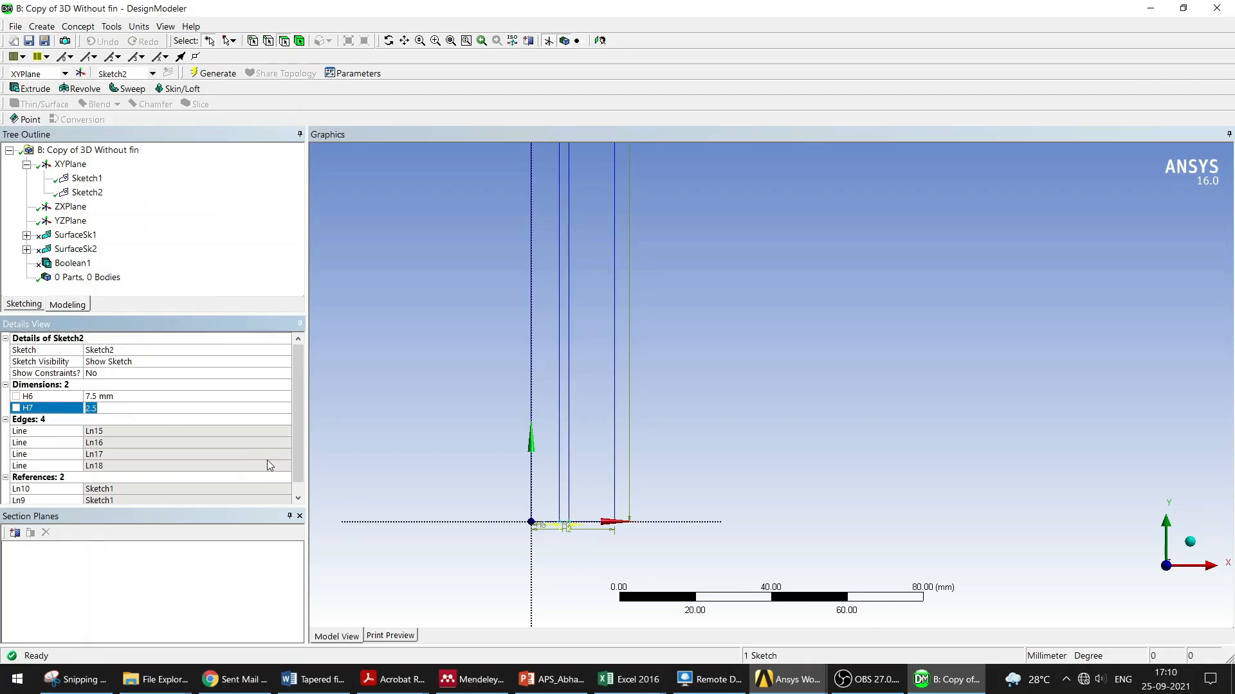
scroll(684, 478, "up", 3)
middle_click_drag(684, 477, 778, 380, "ctrl")
scroll(603, 508, "up", 1)
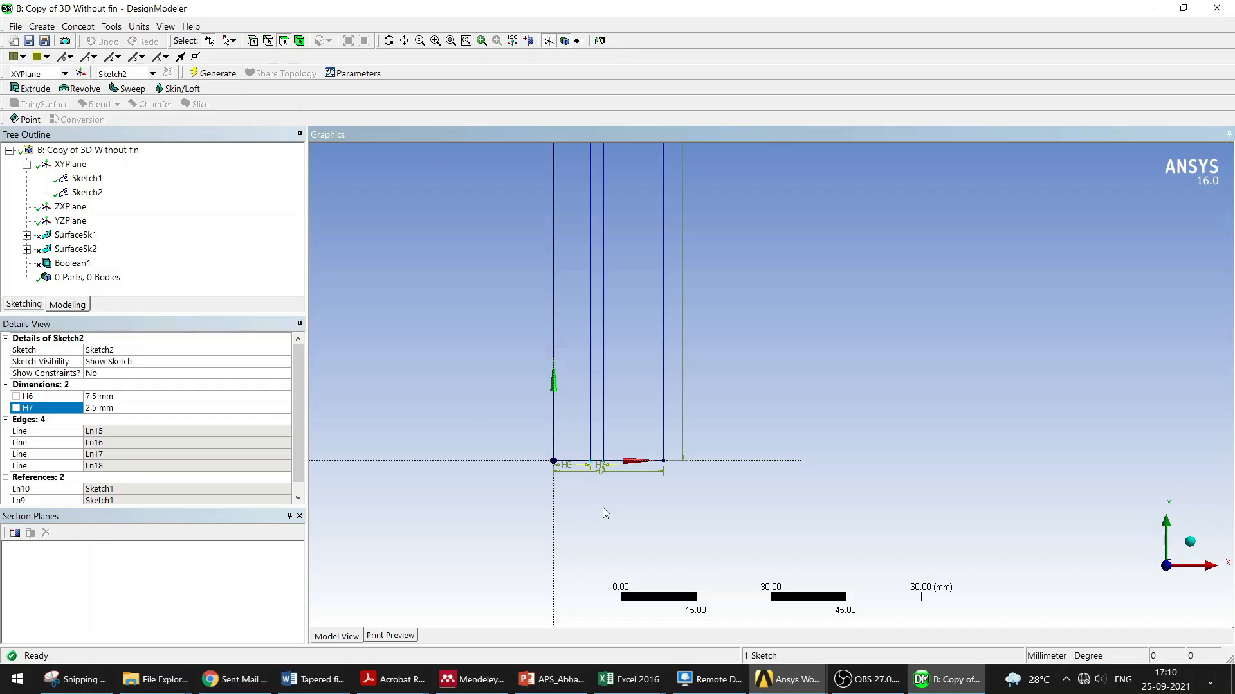
scroll(209, 444, "down", 1)
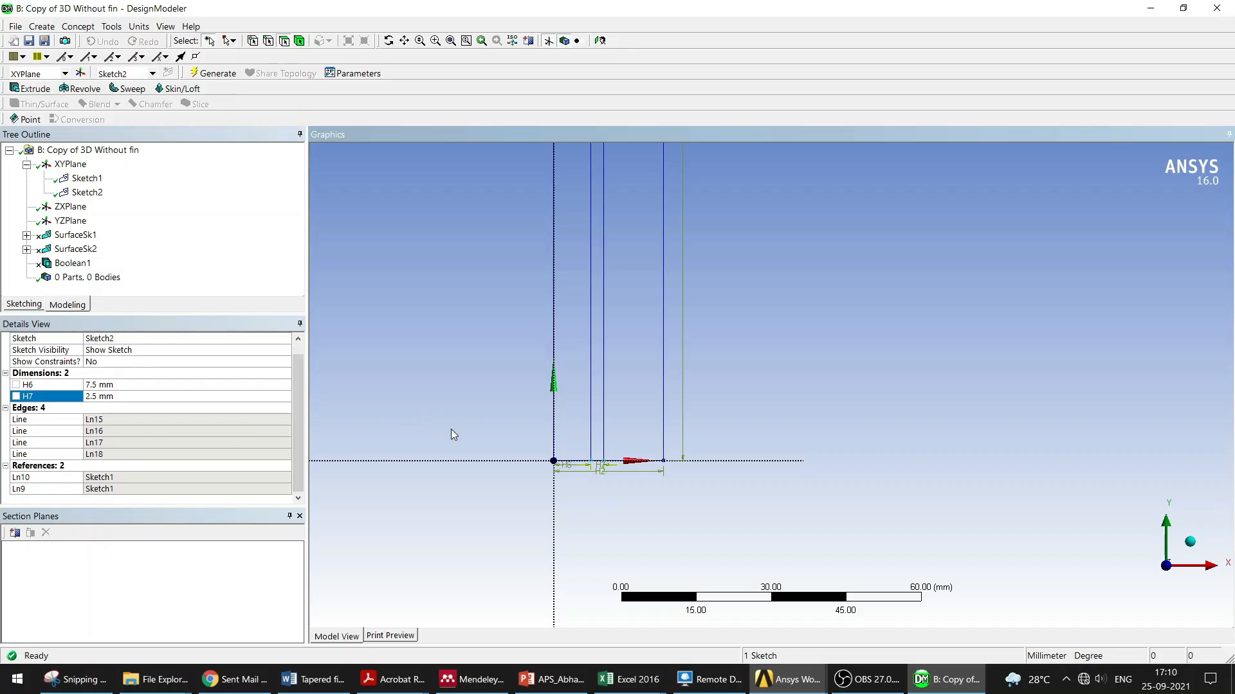
left_click(244, 384)
scroll(733, 360, "down", 2)
middle_click_drag(740, 427, 800, 350, "ctrl")
scroll(655, 443, "up", 5)
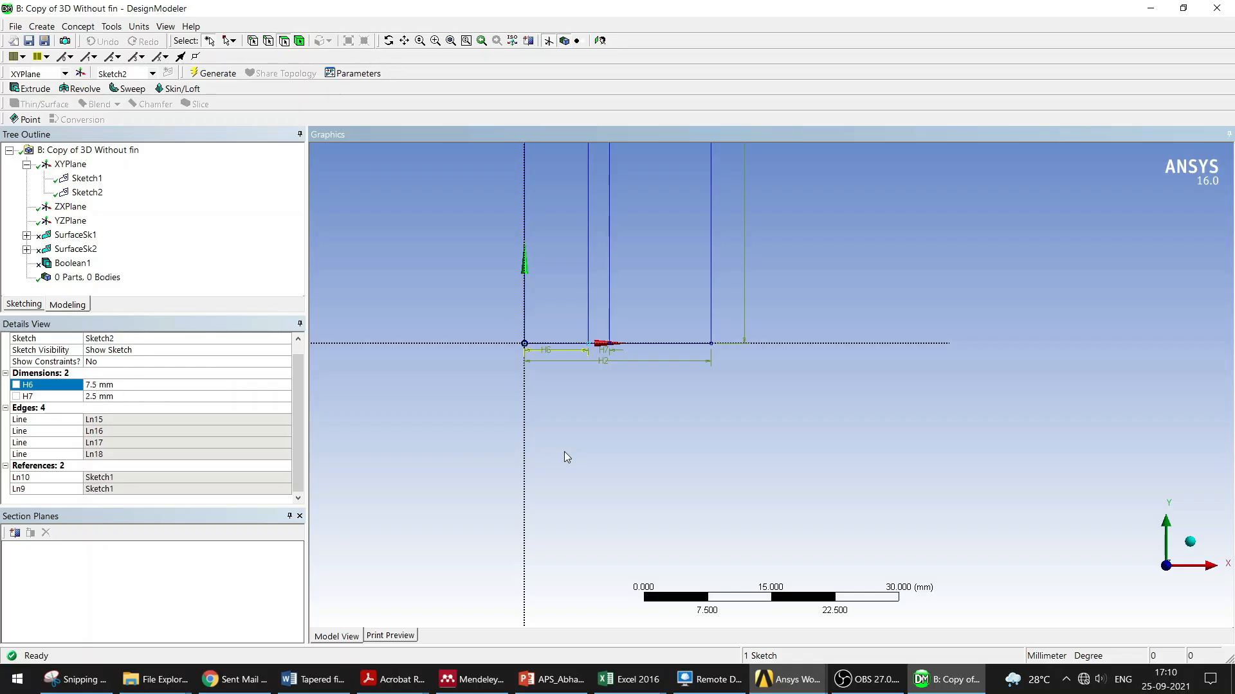
scroll(743, 409, "down", 3)
mouse_move(849, 258)
middle_mouse_down("ctrl")
mouse_move(819, 375)
mouse_move(776, 431)
middle_mouse_up("ctrl")
left_click(93, 193)
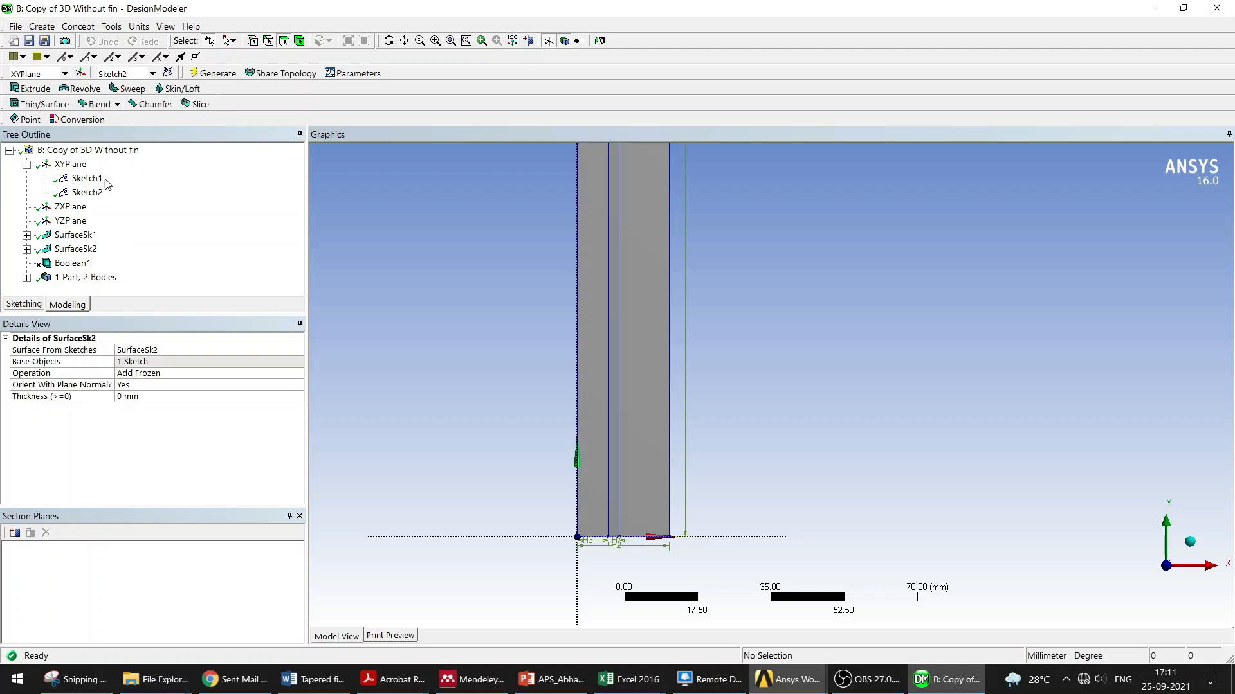
Step: Try to delete the SurfaceSk1 feature
left_click(75, 236)
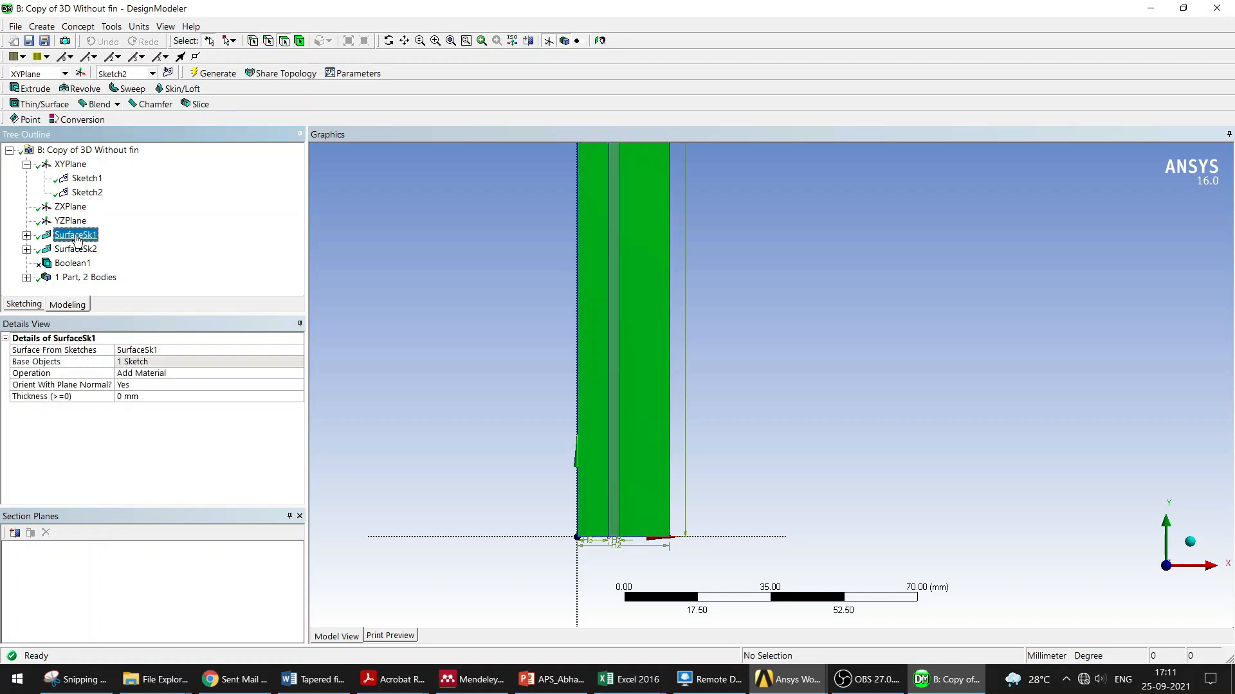
left_click(77, 27)
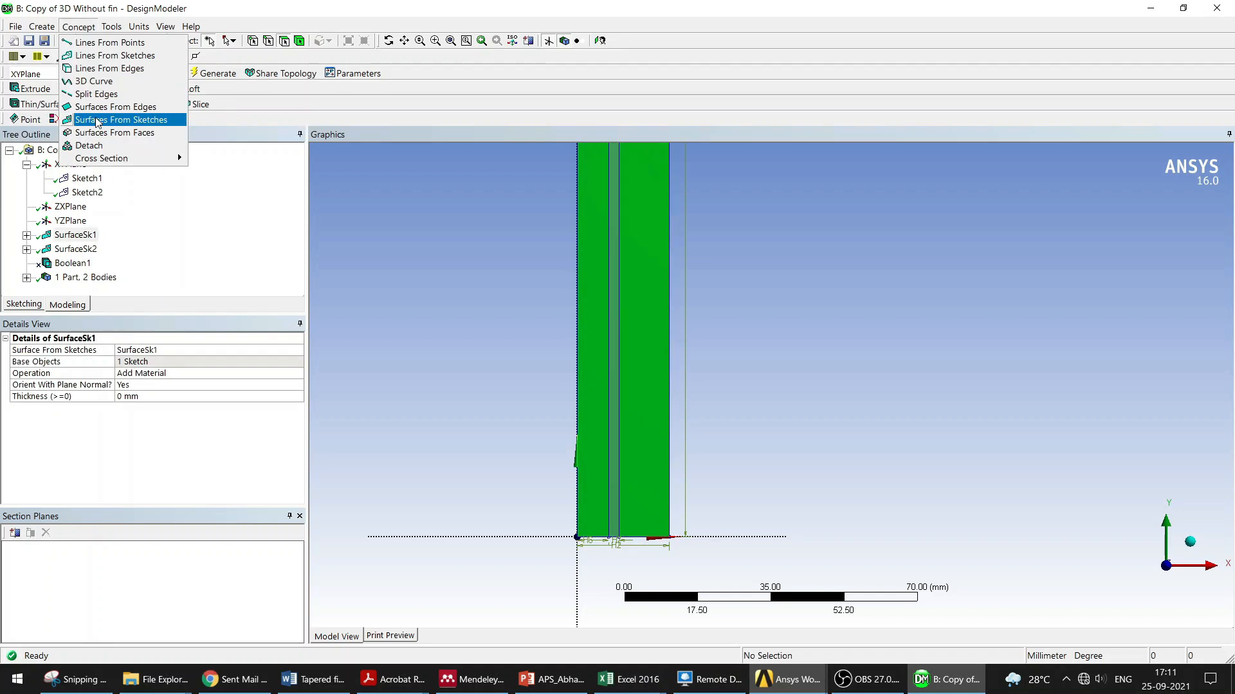
left_click(76, 237)
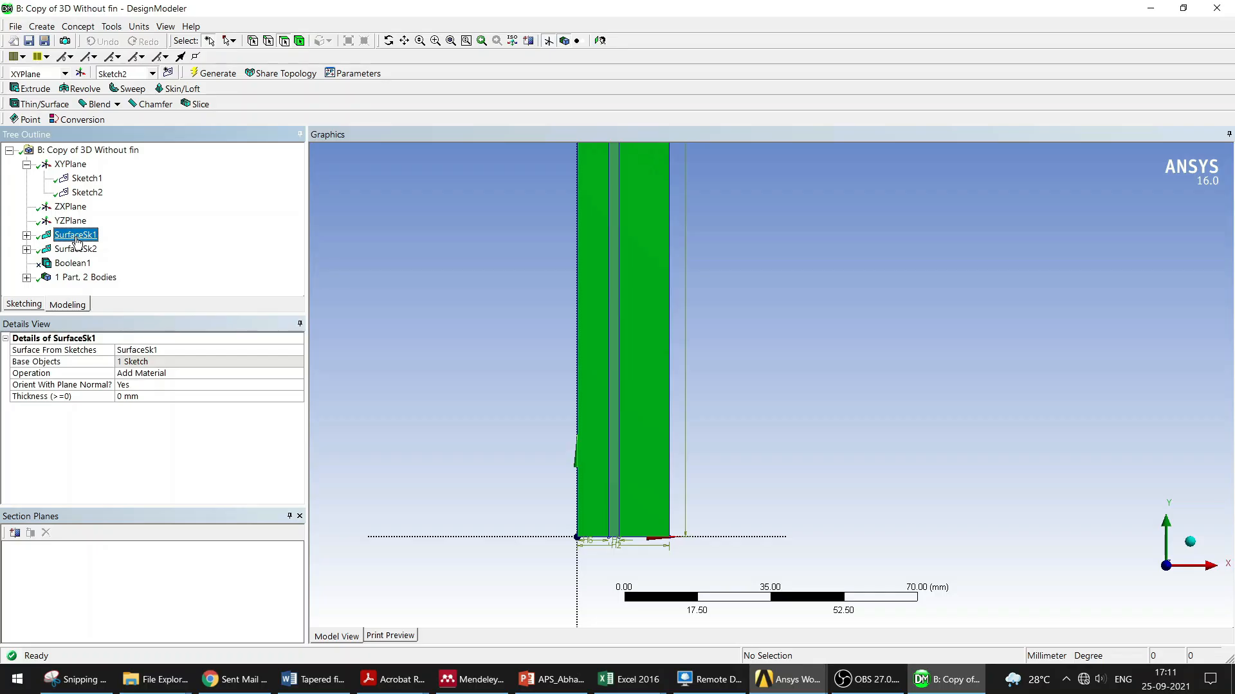
right_click(76, 241)
left_click(130, 328)
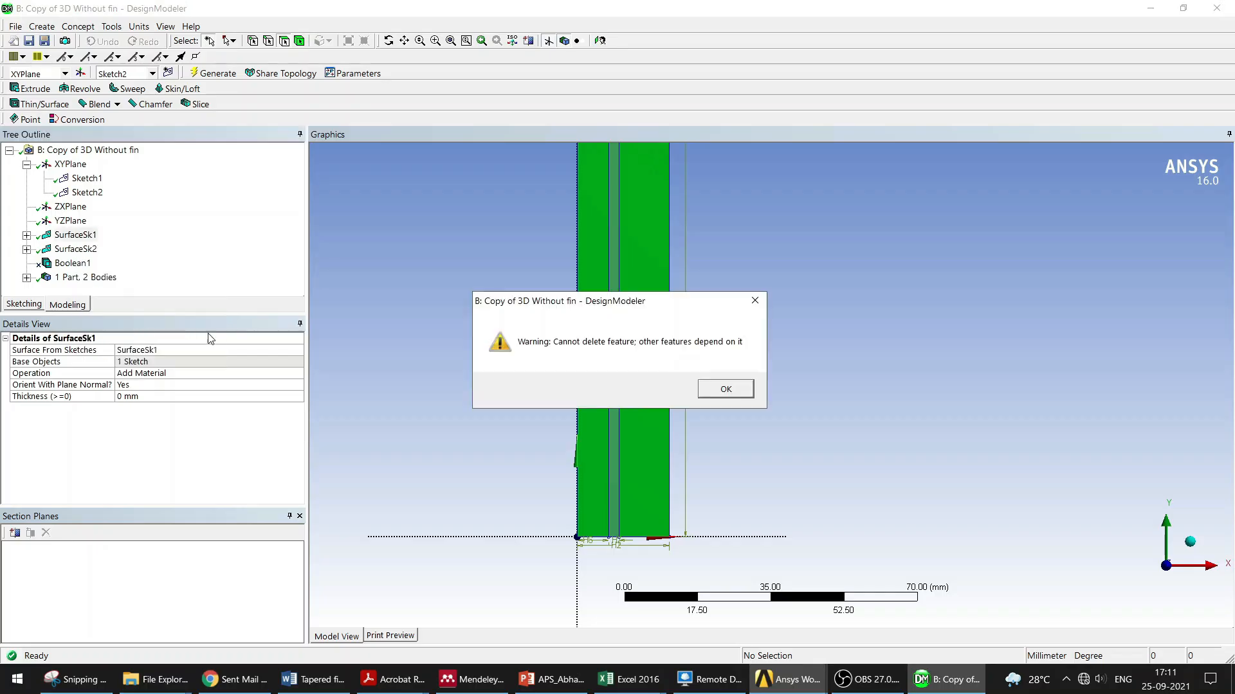
left_click(755, 301)
Step: Review Boolean1's details and SurfaceSk1's base sketch settings
right_click(77, 268)
left_click(87, 178)
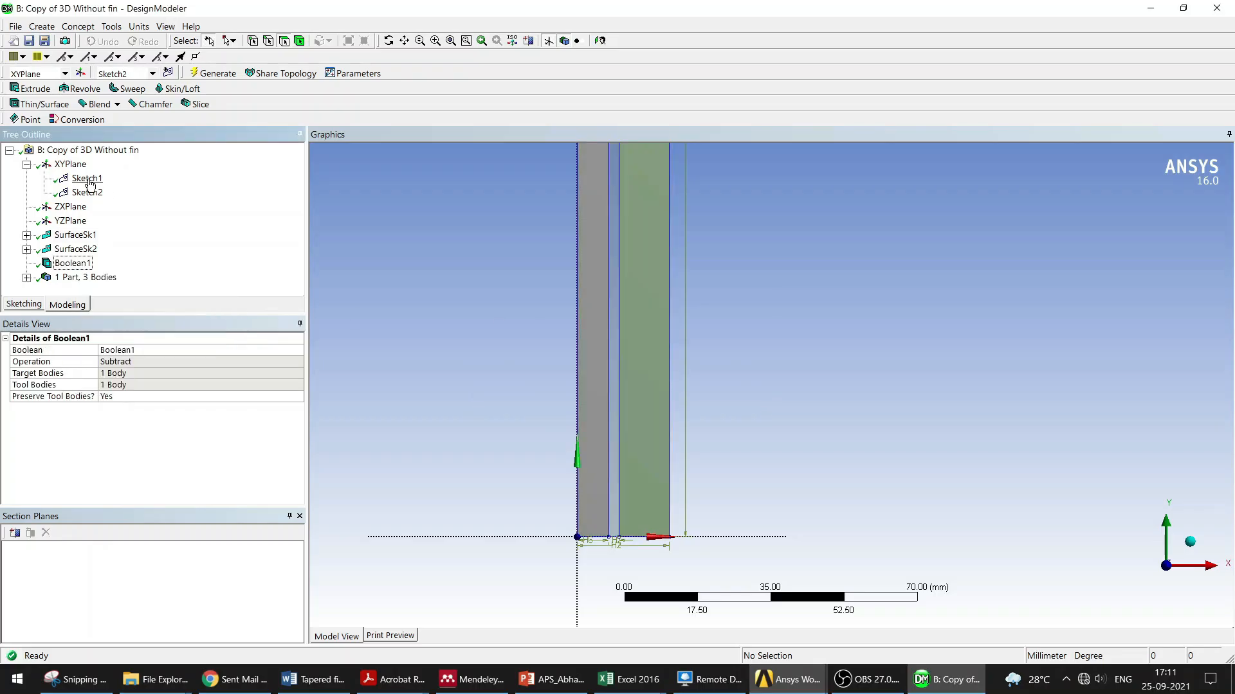
left_click(46, 29)
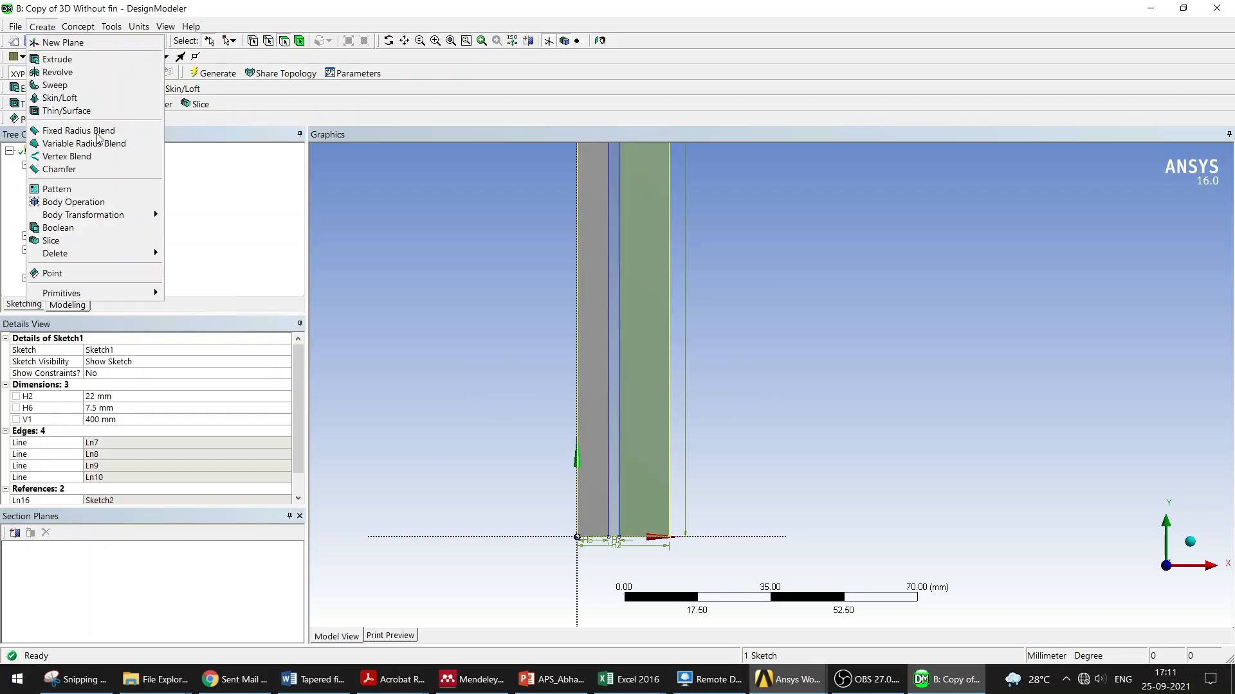
mouse_move(100, 29)
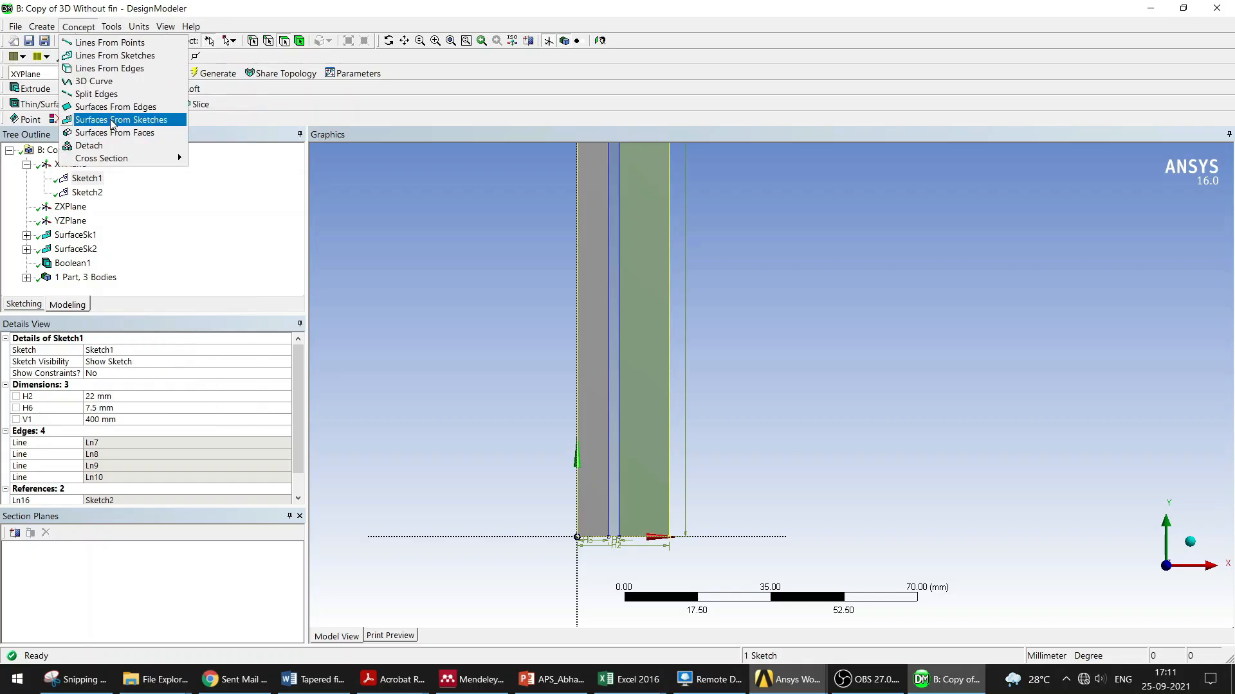
left_click(76, 236)
left_click(136, 362)
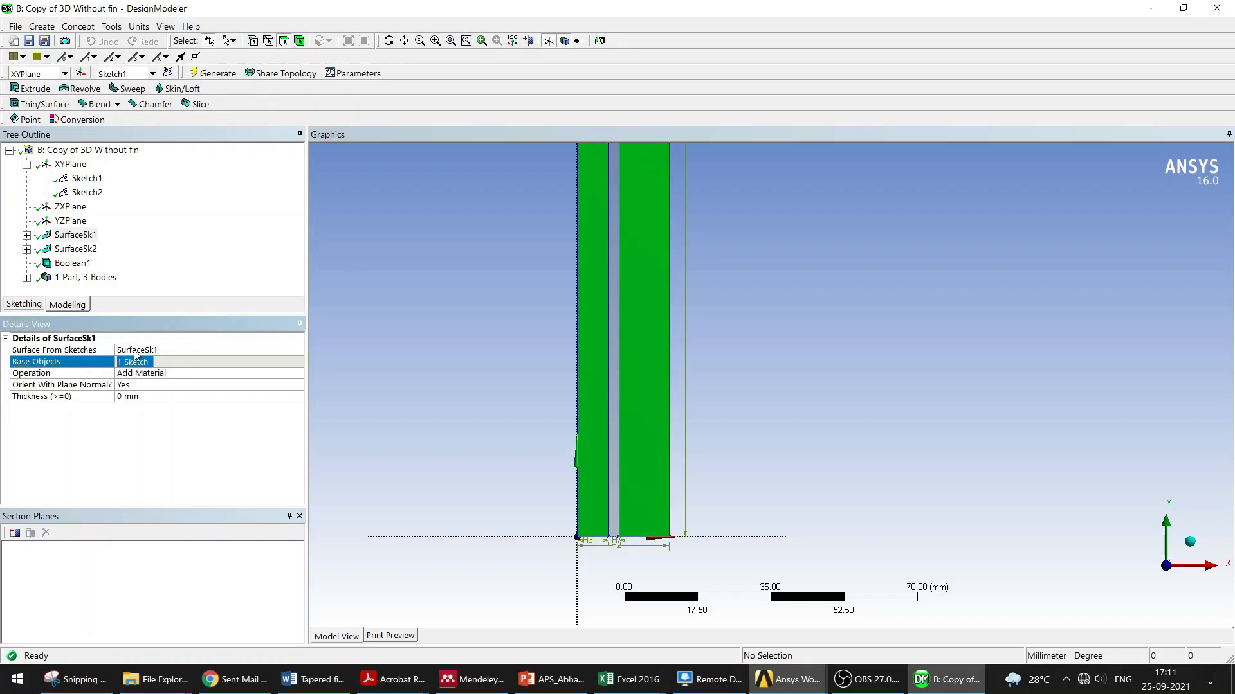
left_click(89, 179)
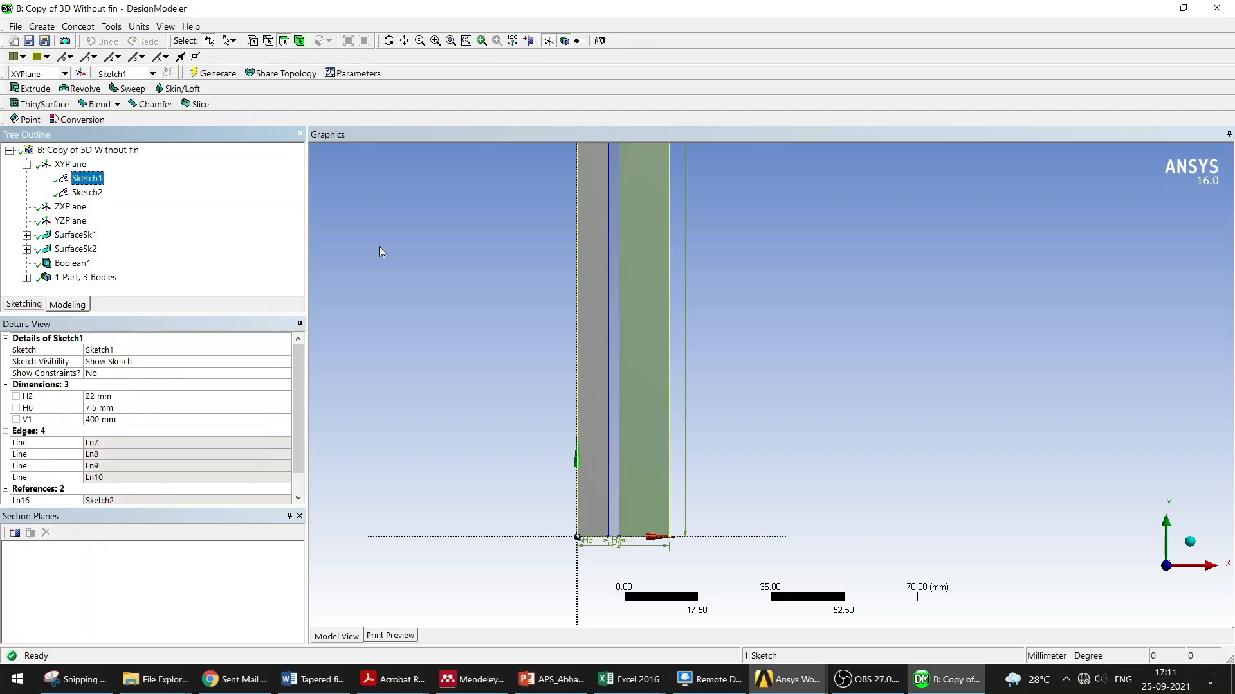
left_click(75, 235)
scroll(662, 361, "down", 2)
middle_click_drag(777, 306, 735, 418, "ctrl")
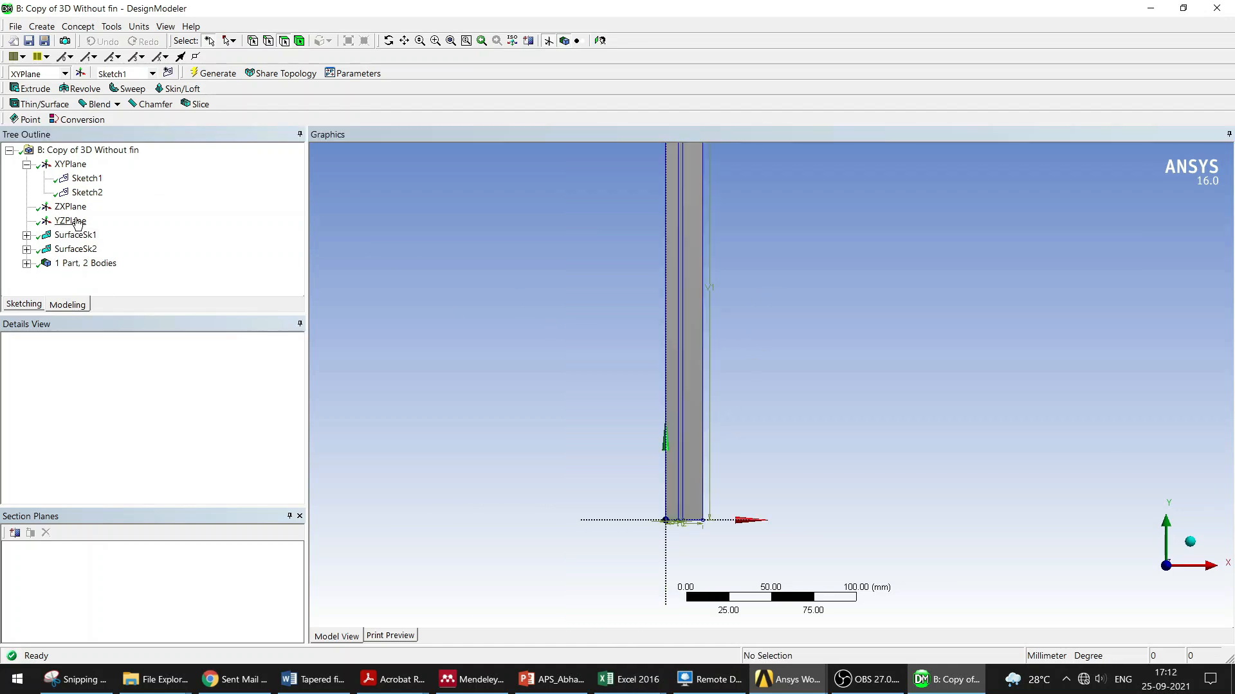
Step: Delete the Boolean1 feature from the tree
left_click(77, 222)
left_click(75, 235)
left_click(75, 248)
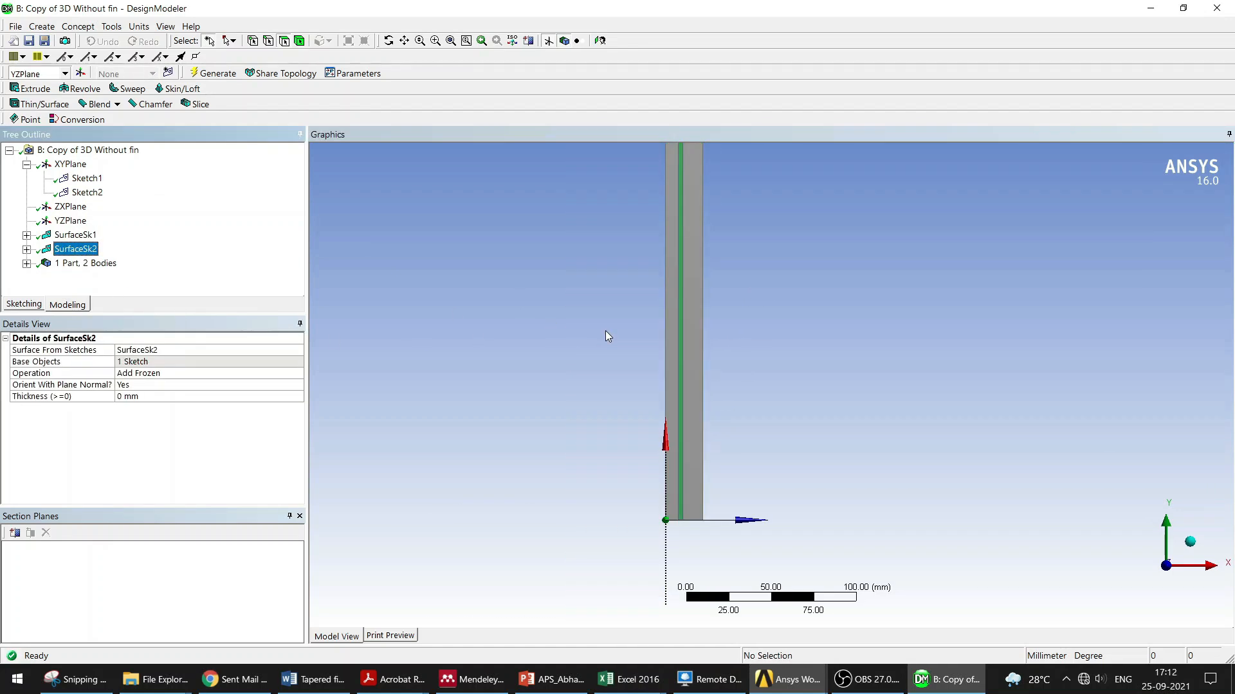
Step: Inspect the Fluid and Steel pipe bodies of the part in the model
scroll(604, 331, "down", 2)
middle_click_drag(715, 321, 549, 422, "ctrl")
scroll(555, 400, "down", 5)
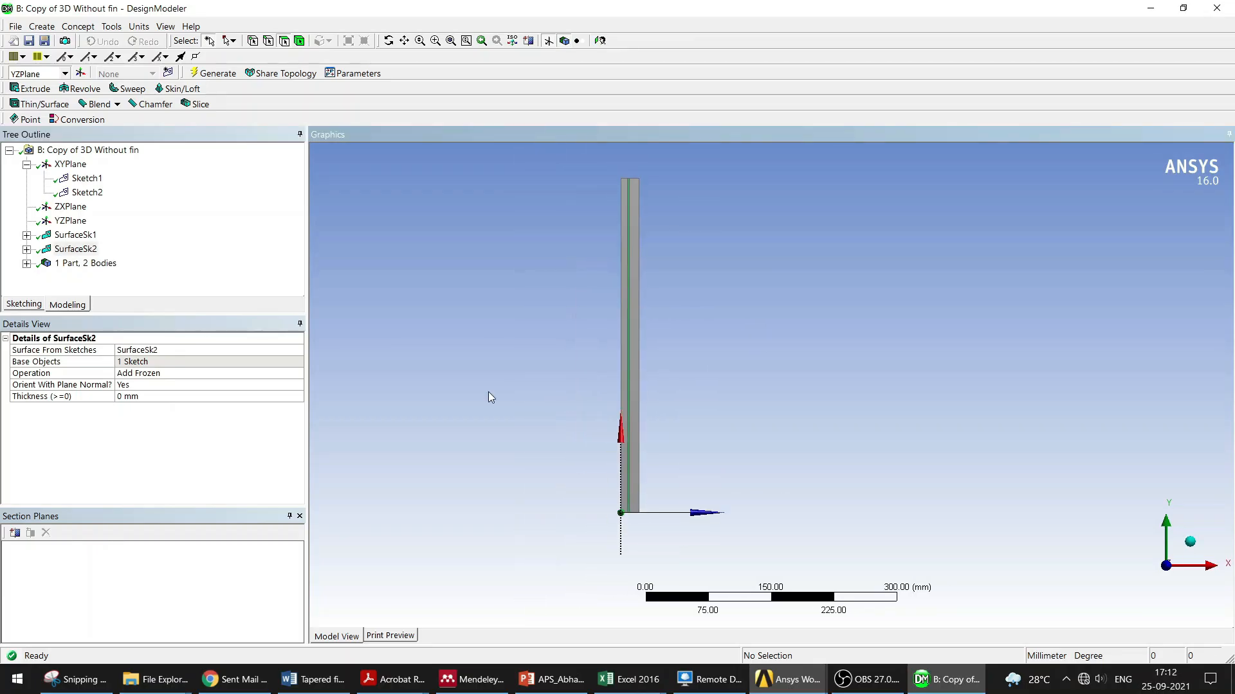
scroll(677, 372, "up", 2)
scroll(645, 368, "up", 1)
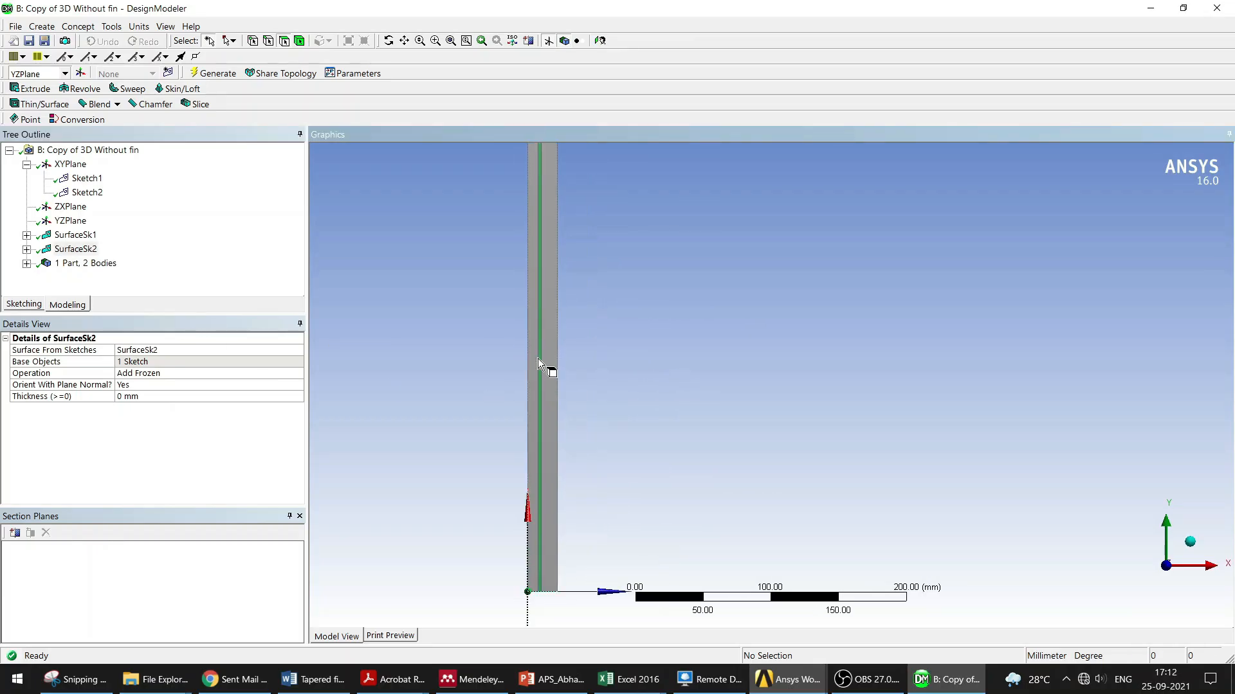
scroll(522, 329, "up", 1)
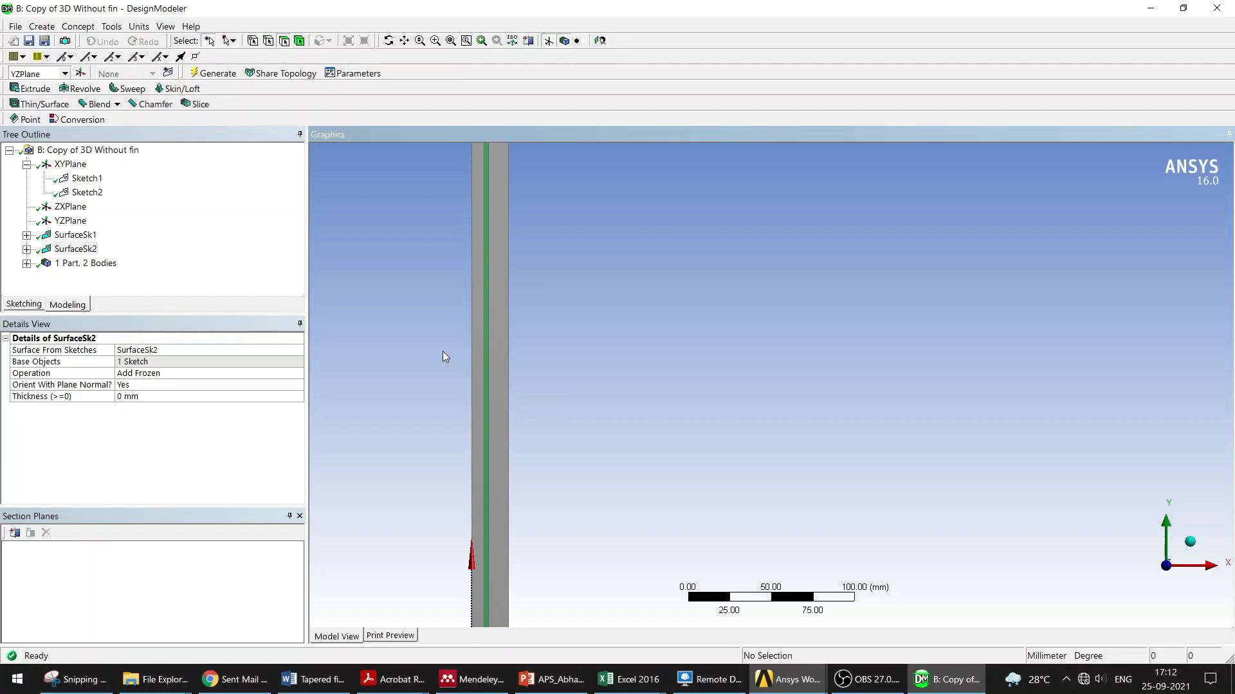
left_click(26, 263)
left_click(99, 263)
left_click(109, 278)
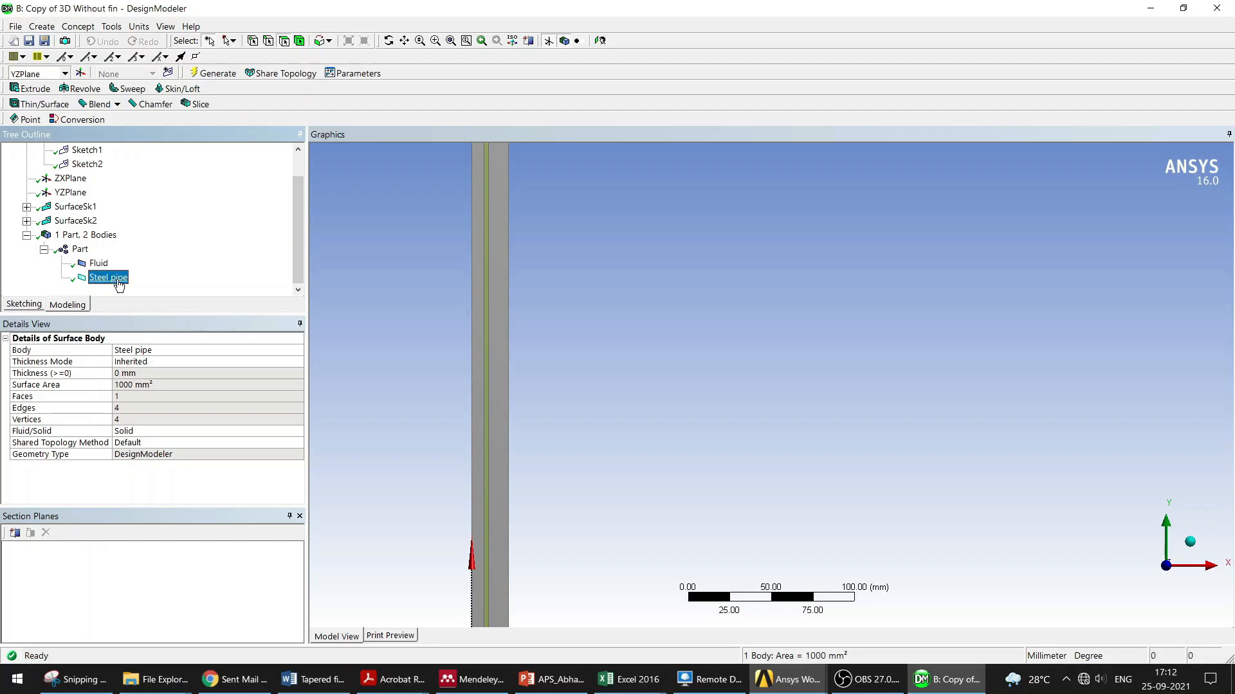
left_click(483, 310)
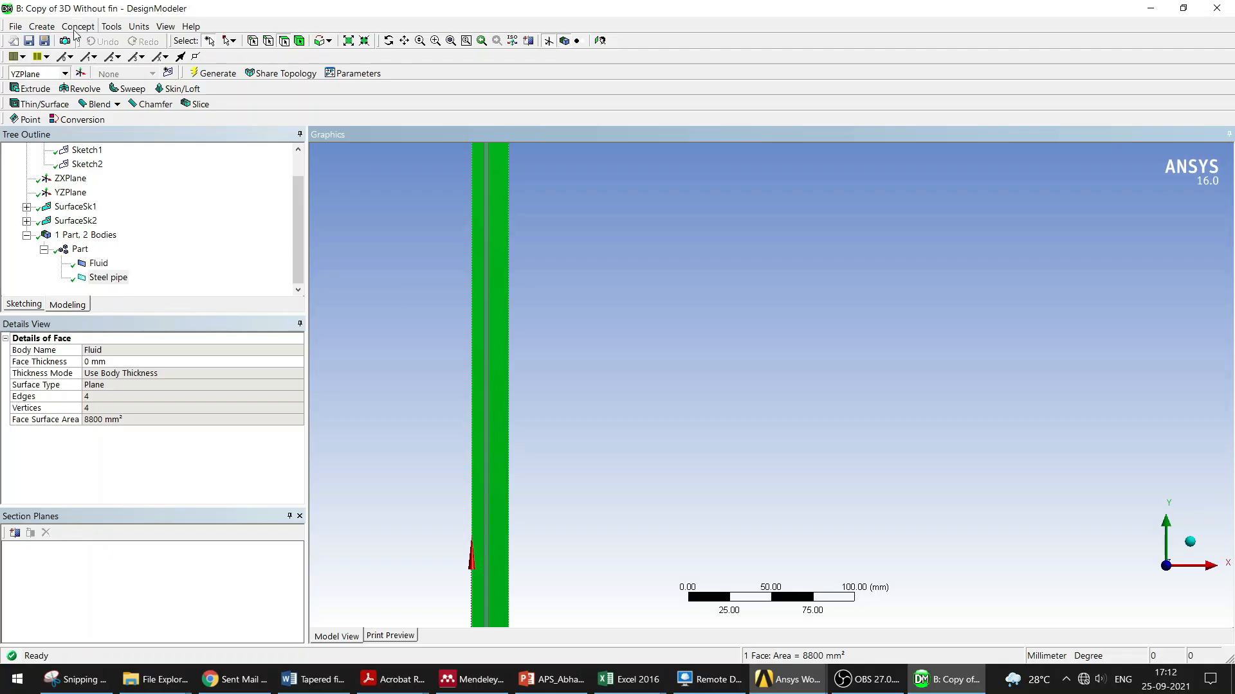
Step: Create a Boolean with the Unite operation combining the two bodies
left_click(51, 27)
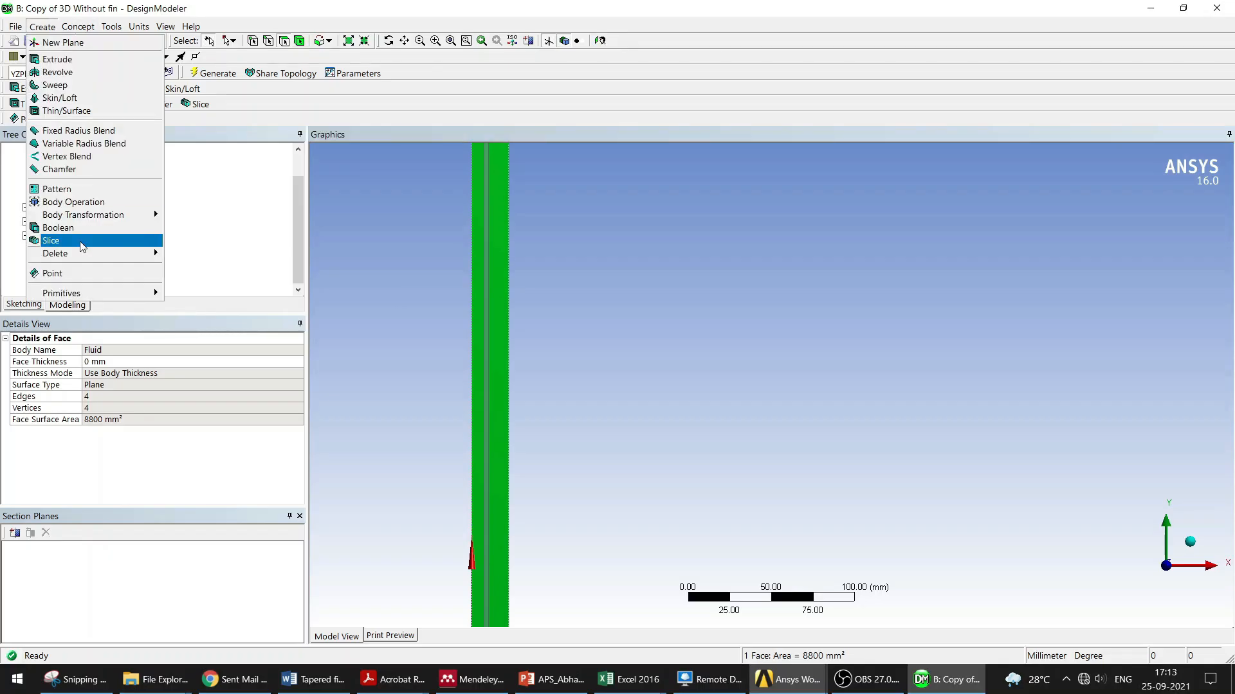
left_click(61, 227)
scroll(369, 311, "down", 2)
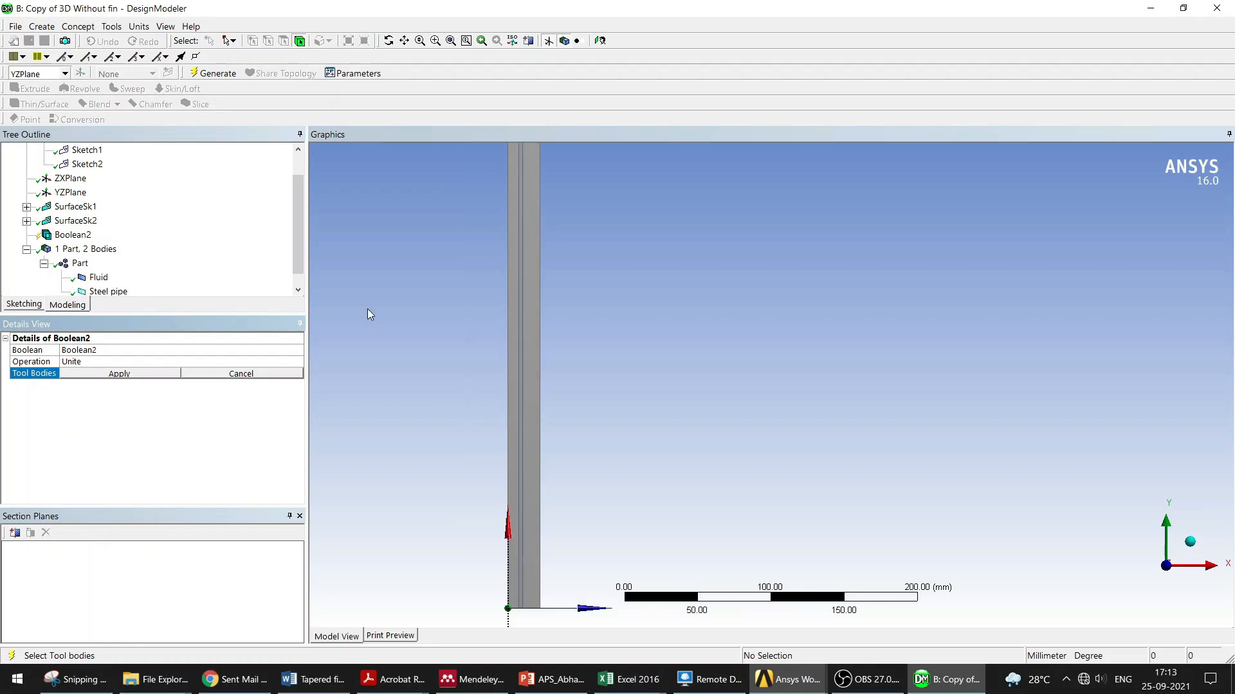
scroll(157, 278, "down", 1)
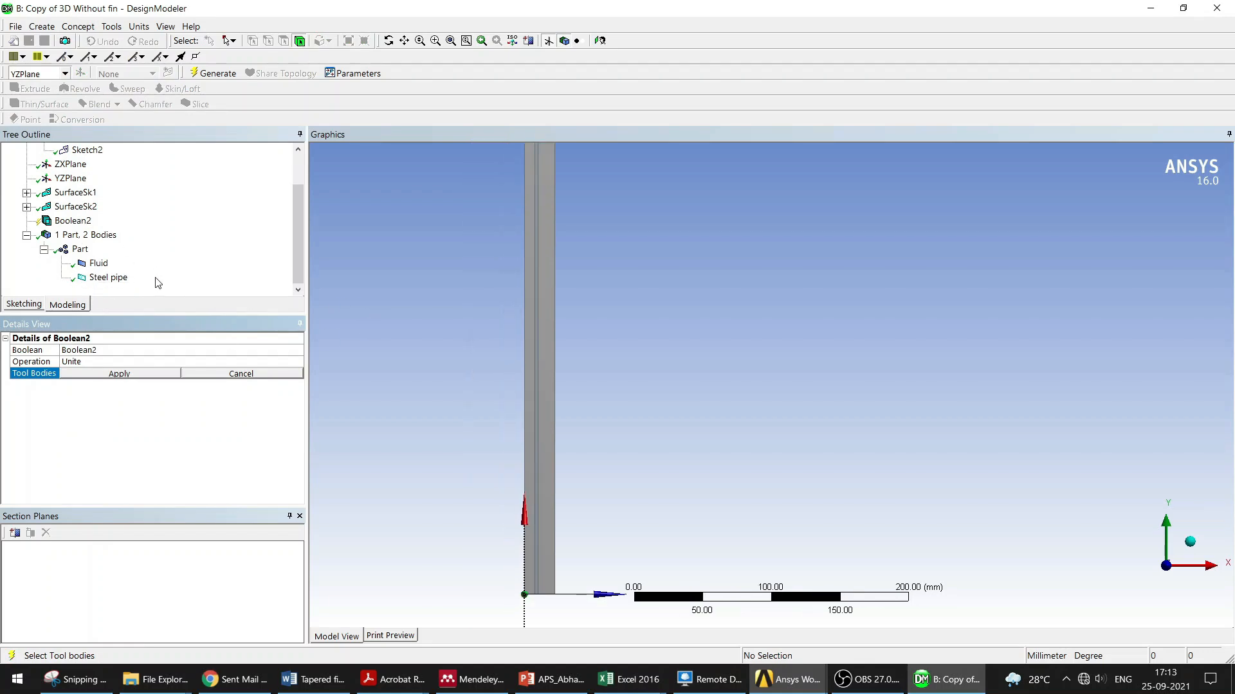
left_click(78, 362)
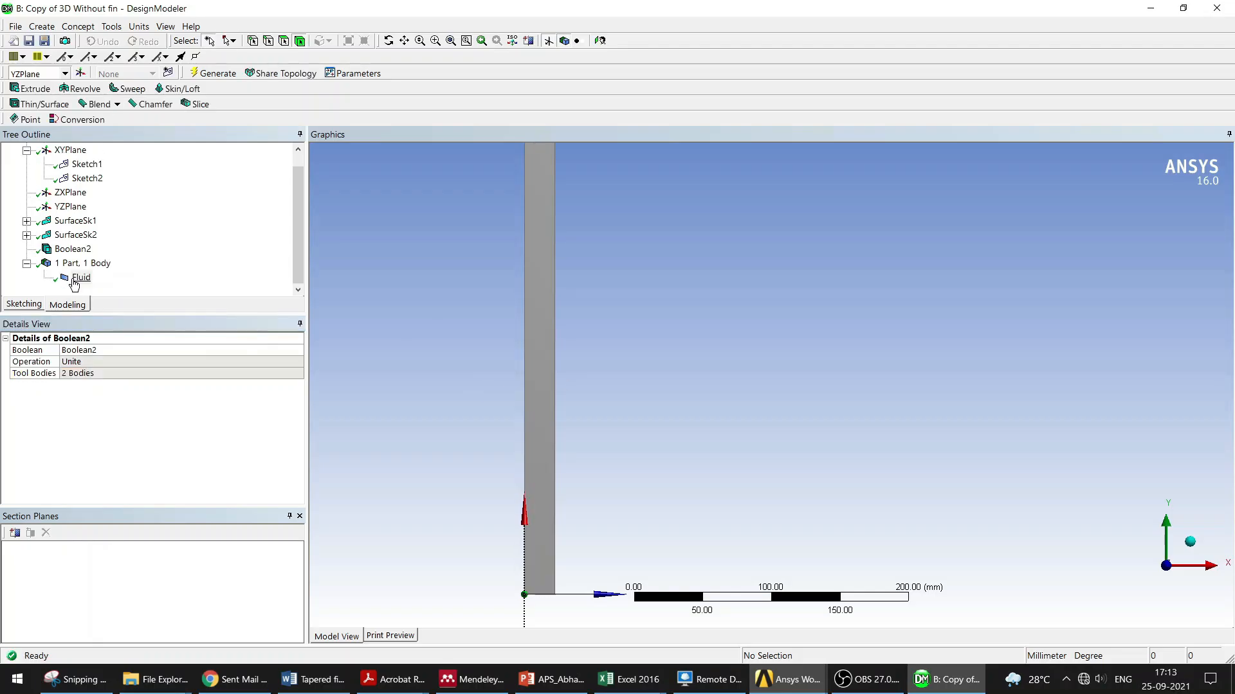
Step: Edit Boolean2 and change its operation from Unite to Subtract
left_click(76, 280)
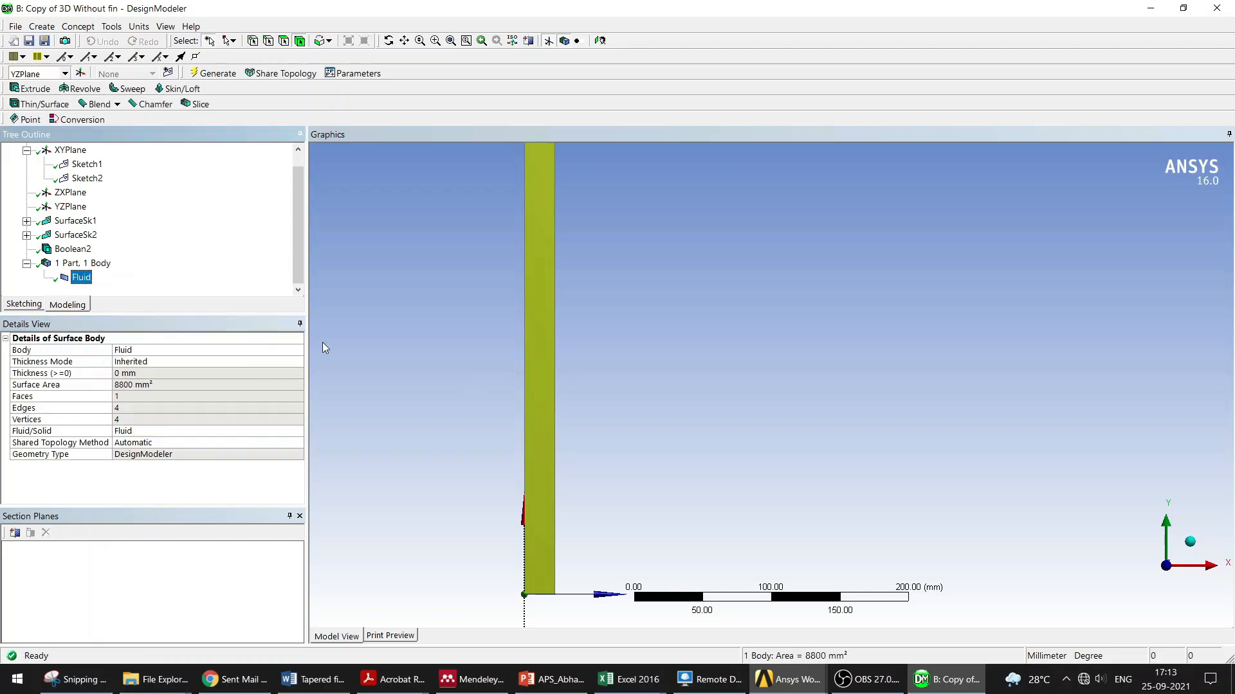
left_click(73, 249)
left_click(80, 361)
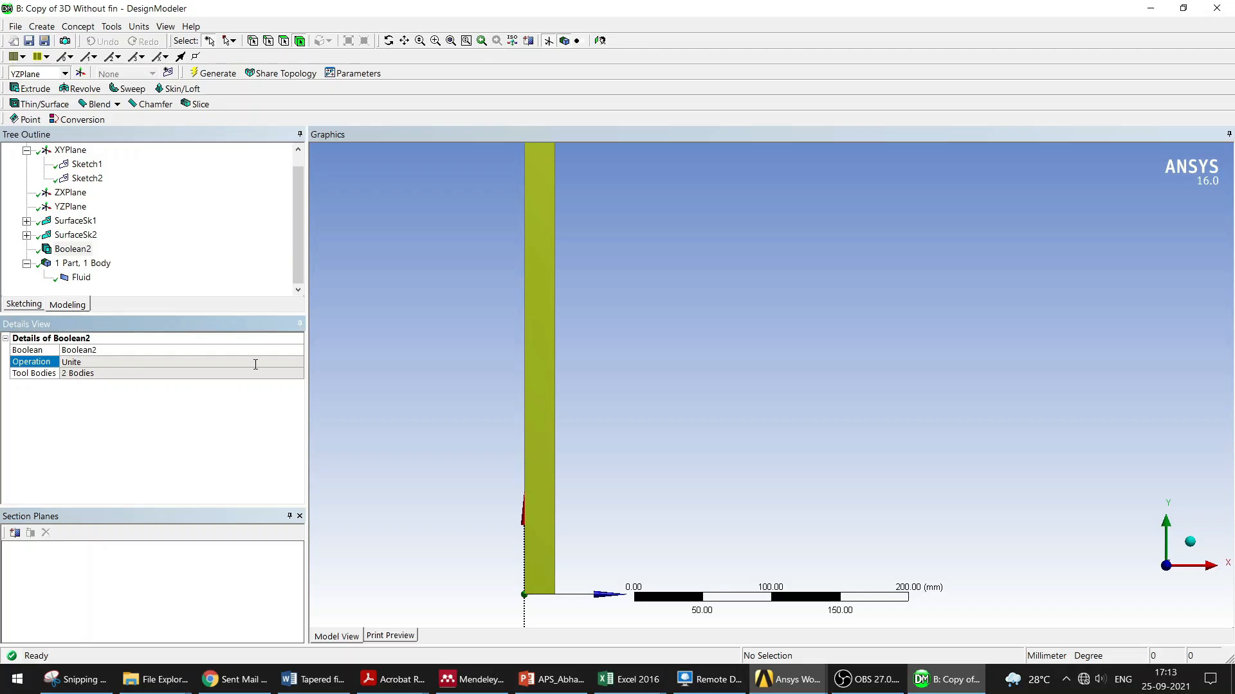
right_click(88, 252)
left_click(124, 264)
left_click(93, 362)
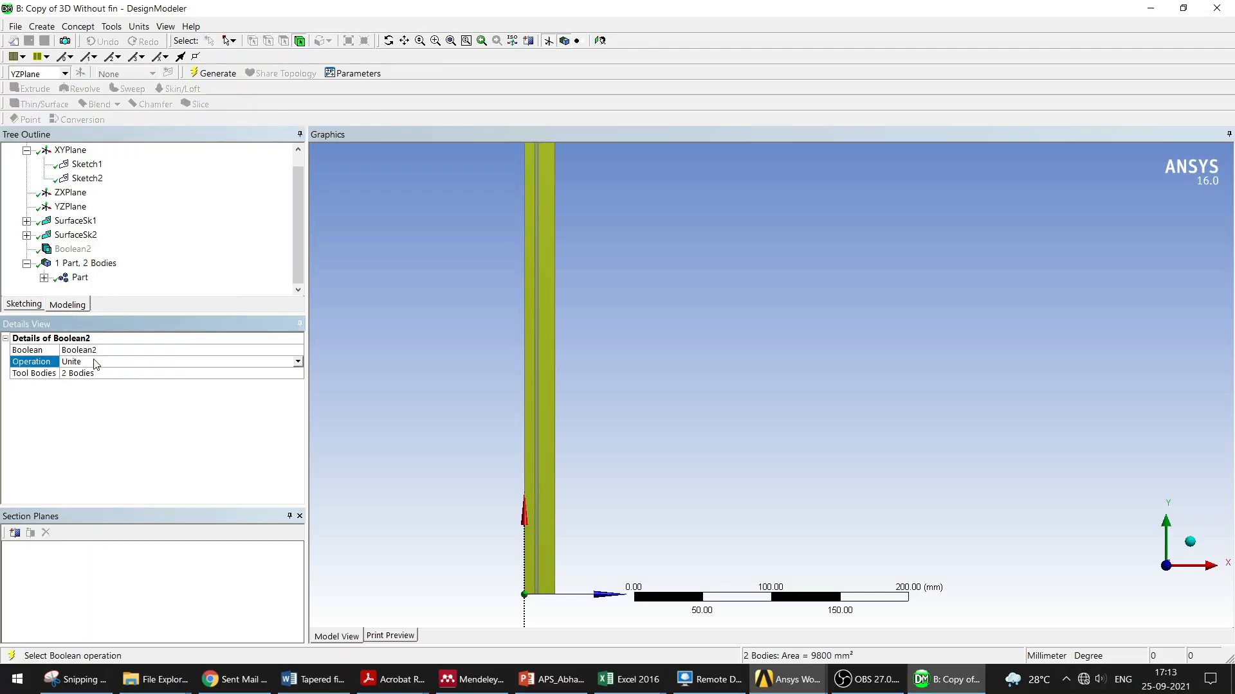
double_click(94, 360)
left_click(115, 374)
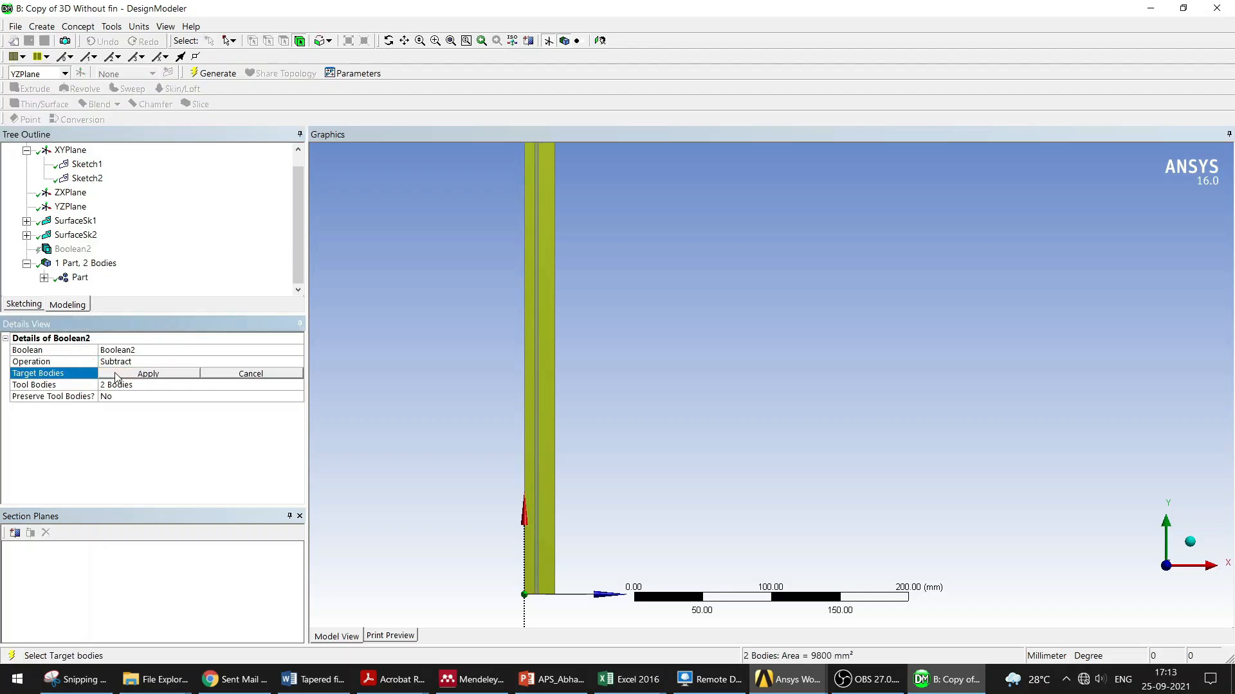
Step: Set the Fluid body as the Subtract target and the steel pipe body as the tool body
left_click(153, 376)
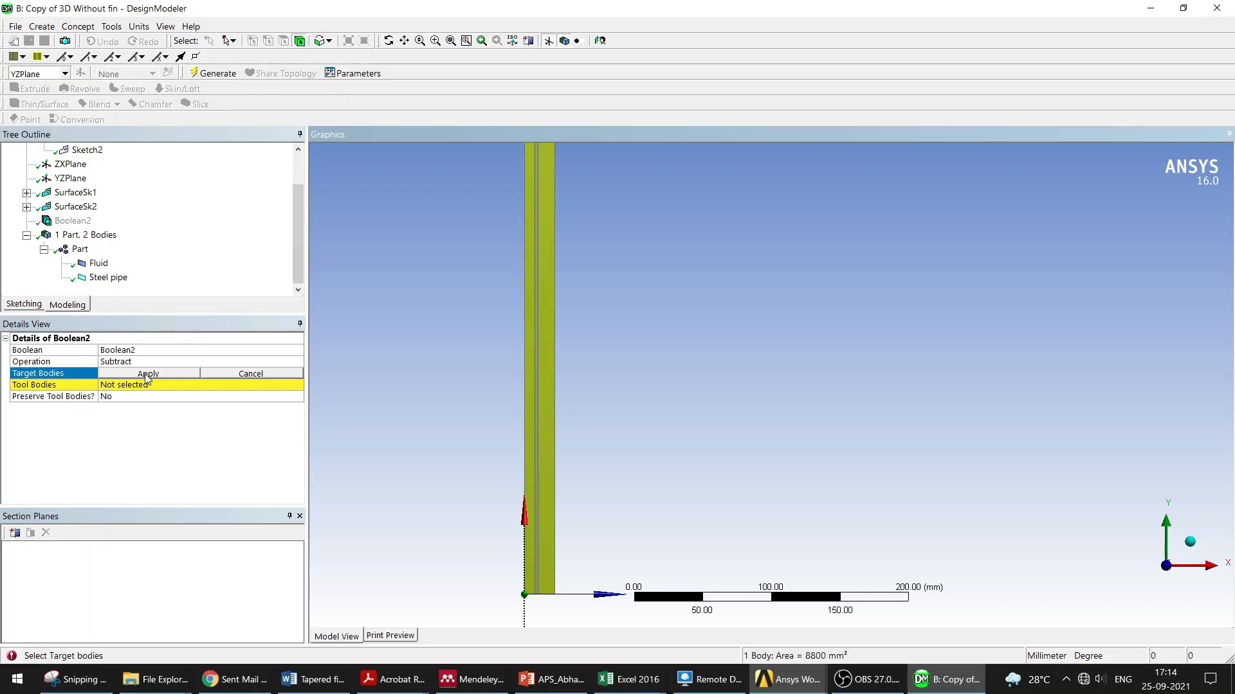
left_click(147, 375)
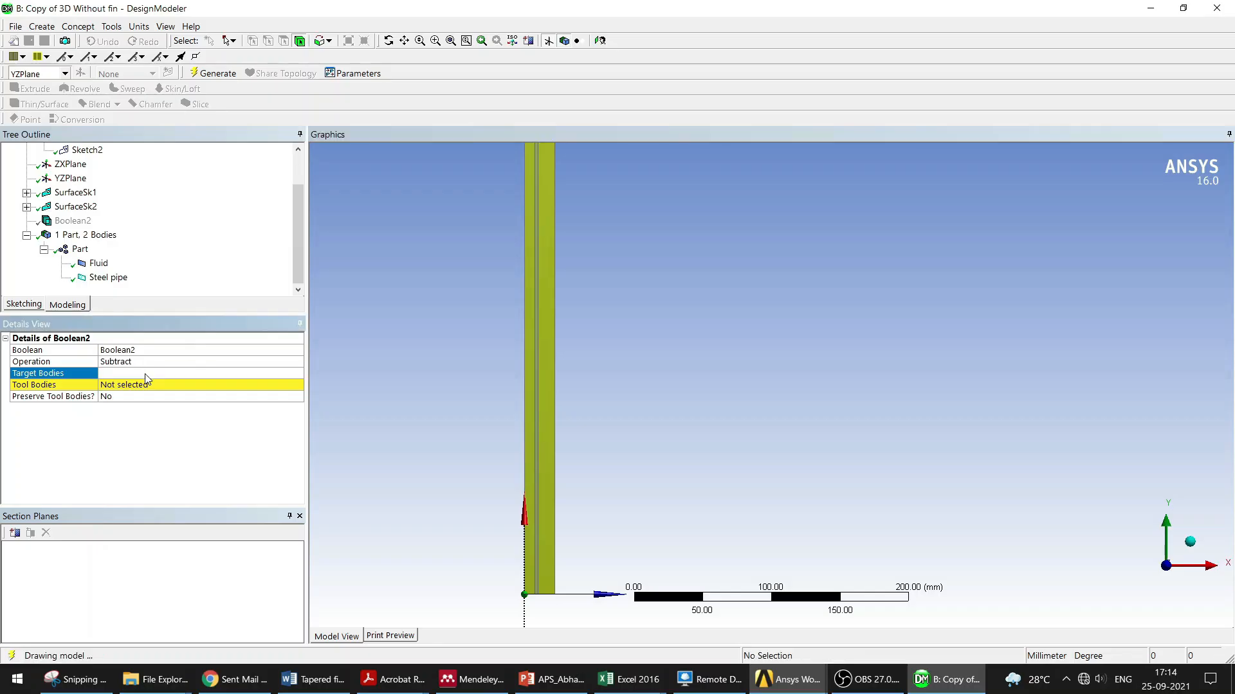
left_click(537, 384)
left_click(361, 599)
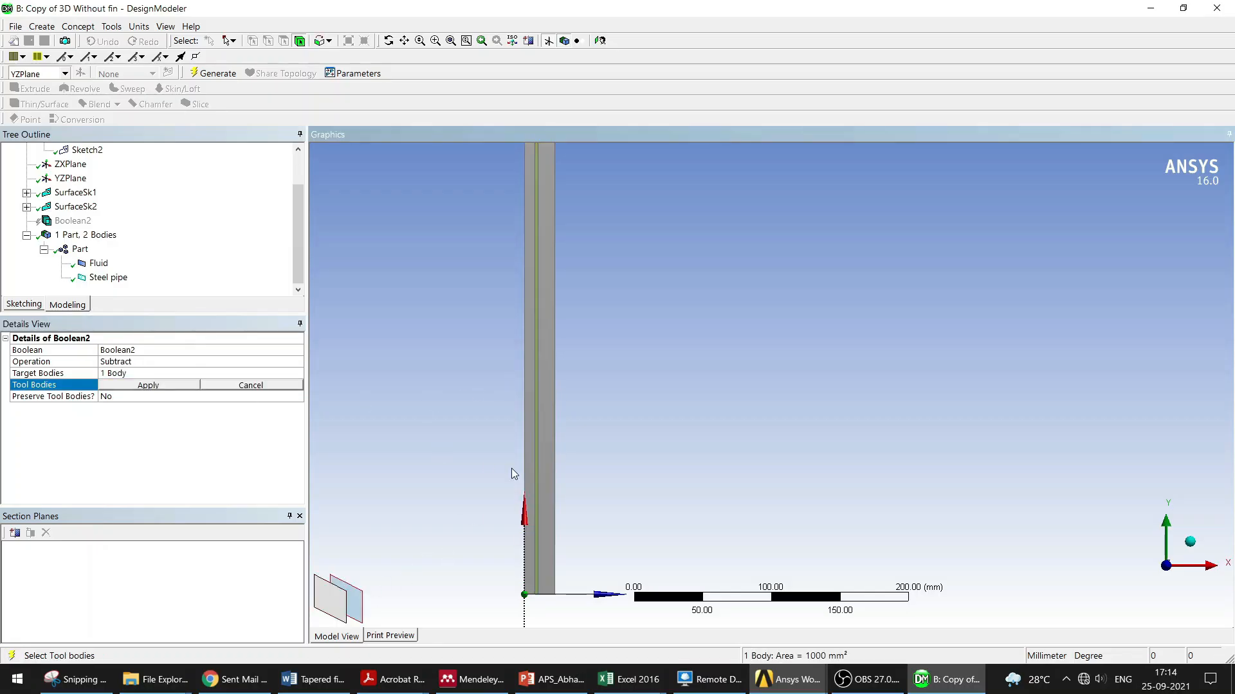
left_click(142, 385)
double_click(110, 397)
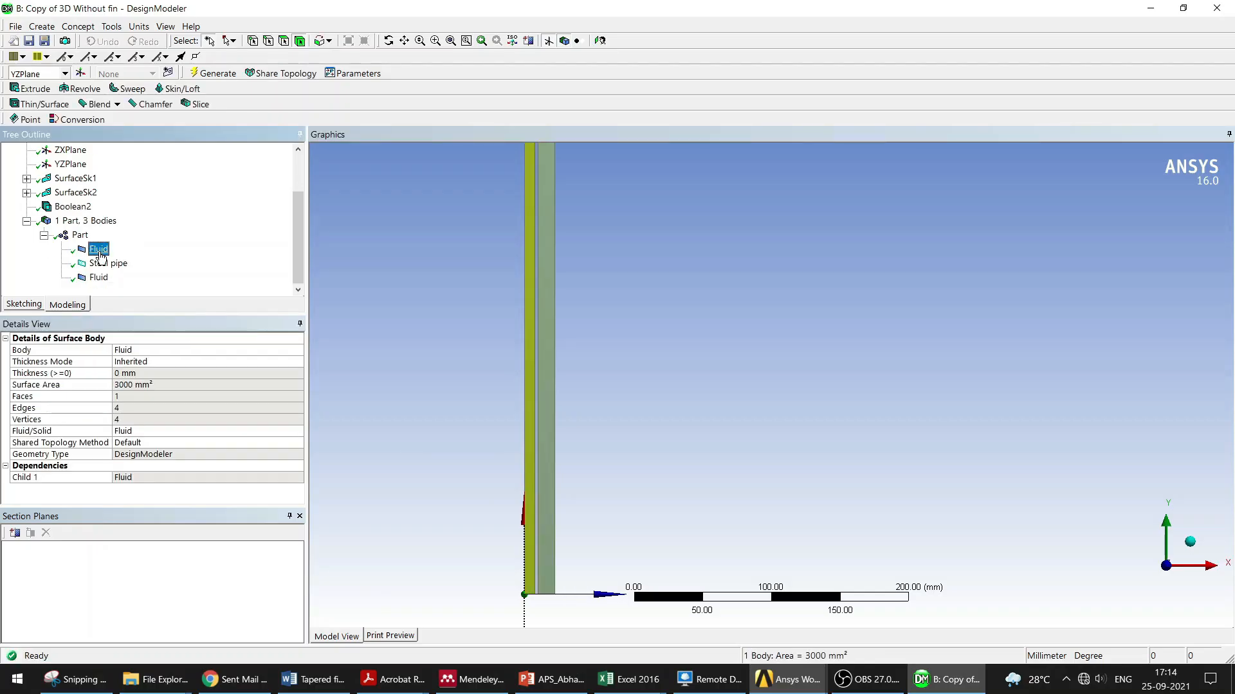
Step: Rename the new fluid body created by the subtraction to PCM
left_click(106, 263)
left_click(100, 278)
right_click(102, 281)
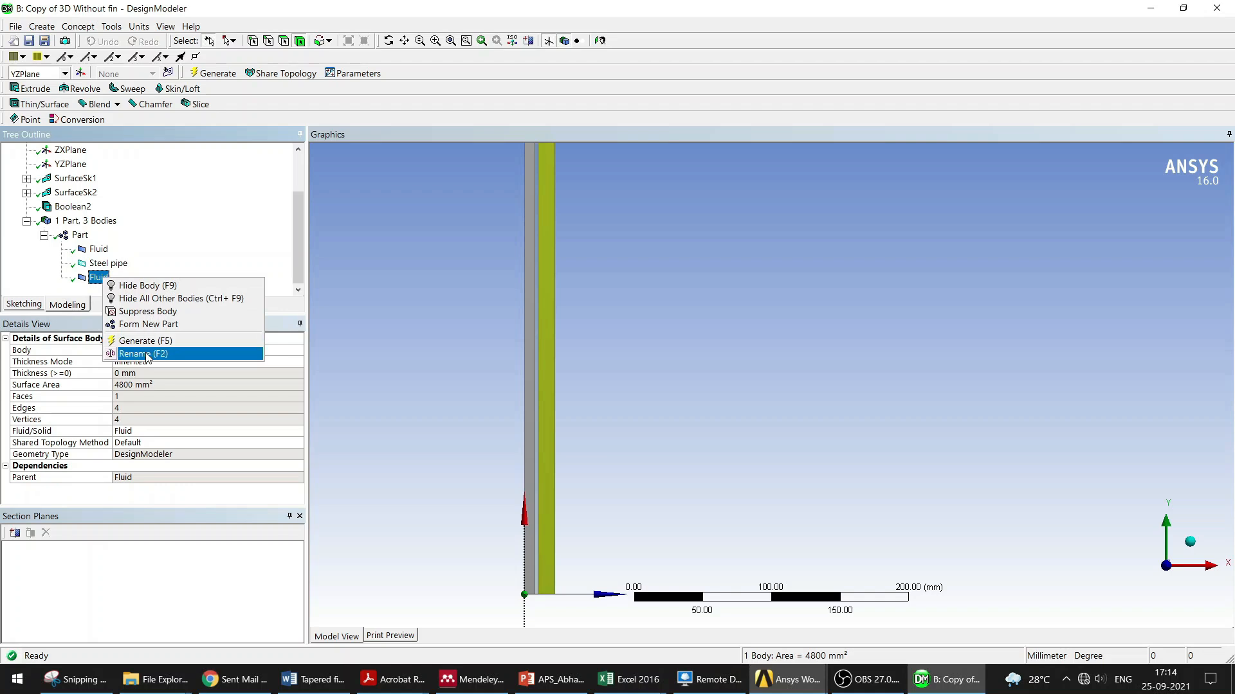
left_click(145, 353)
type("PCM")
left_click(366, 333)
Step: Regenerate the geometry and close DesignModeler
left_click(219, 76)
scroll(354, 356, "down", 2)
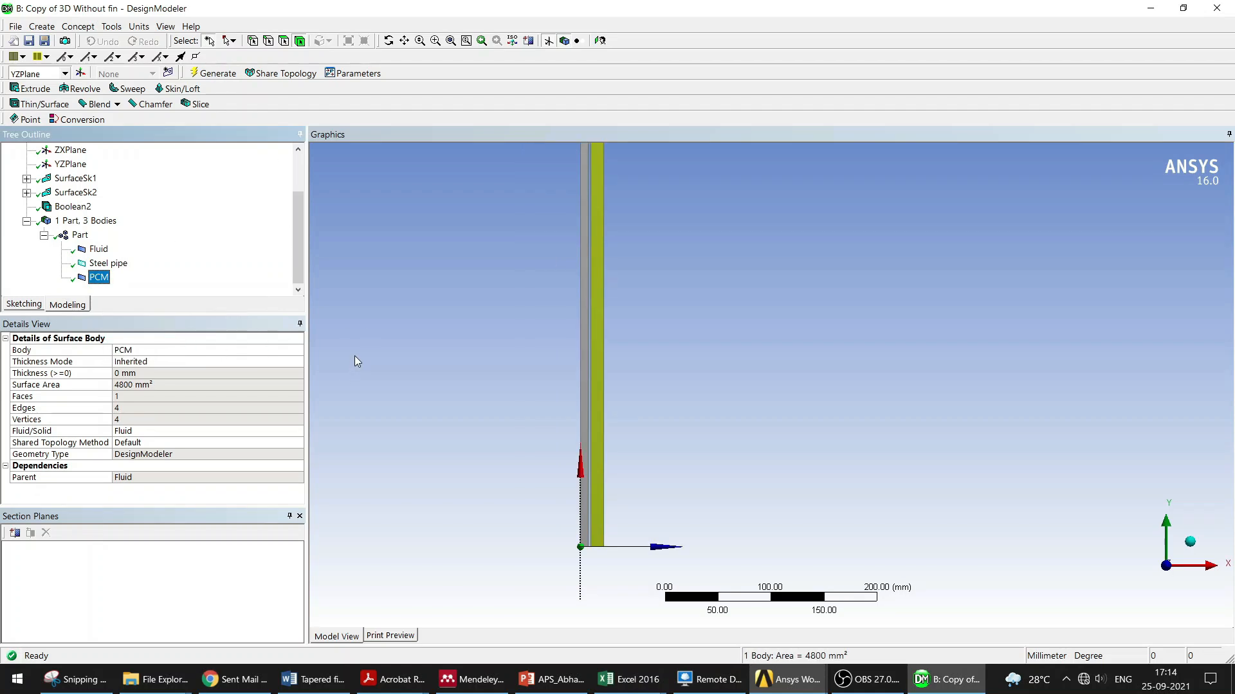
scroll(693, 353, "down", 2)
middle_click_drag(693, 353, 616, 372, "ctrl")
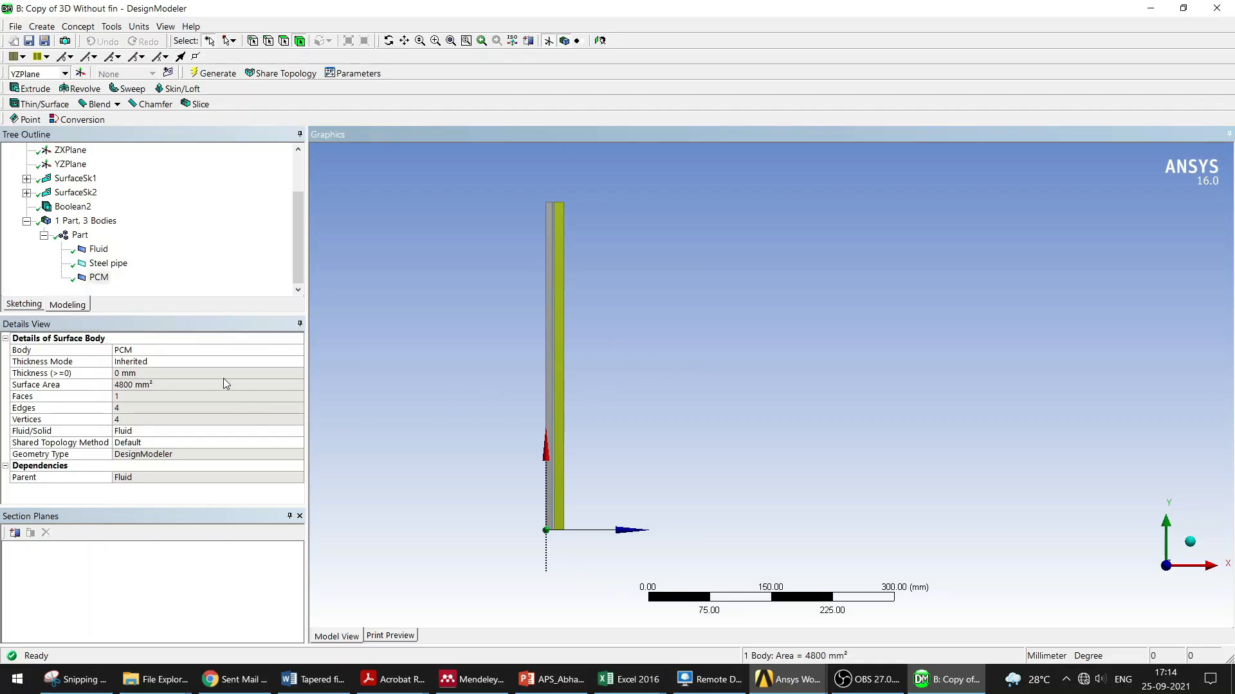
scroll(772, 388, "up", 2)
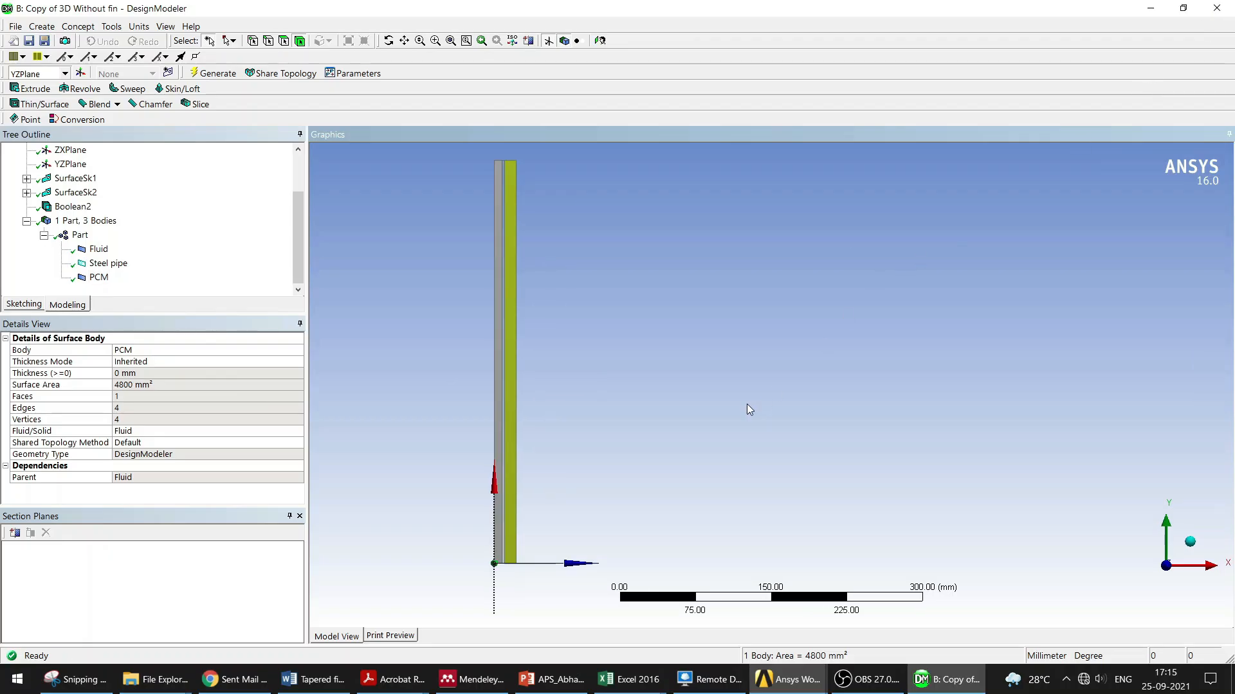
key("alt+F4")
Step: Open the model in Meshing and generate the mesh
double_click(449, 150)
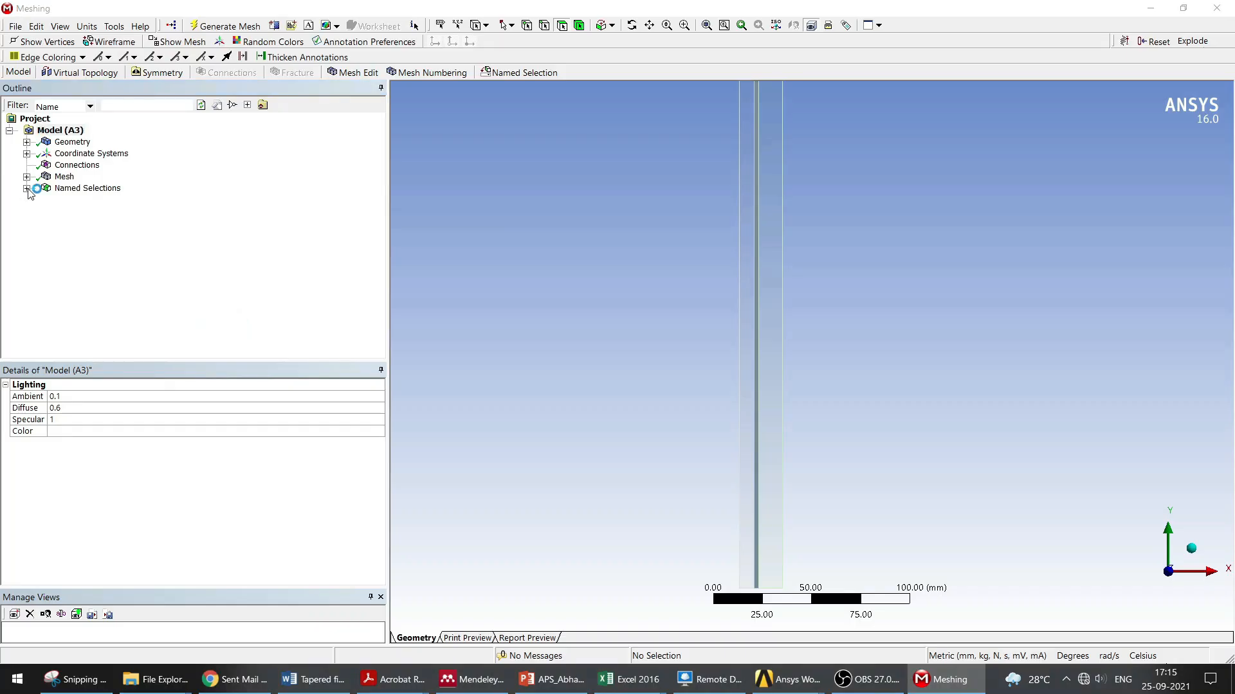
left_click(225, 27)
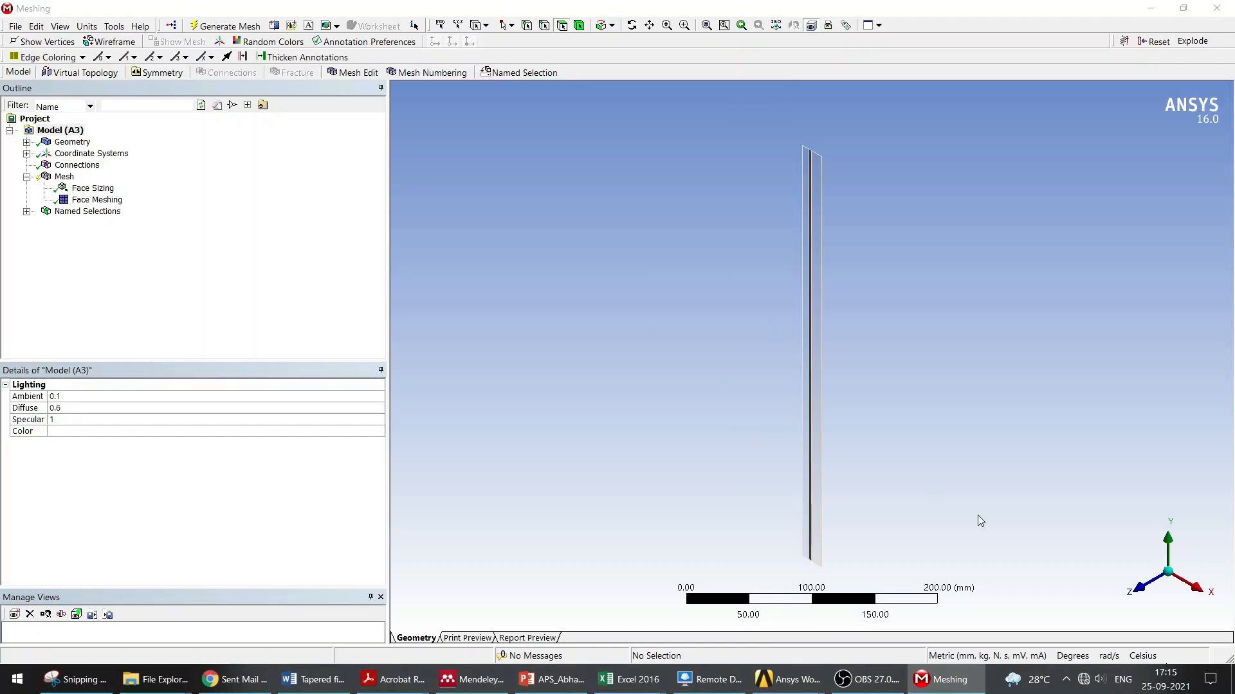
left_click(1135, 587)
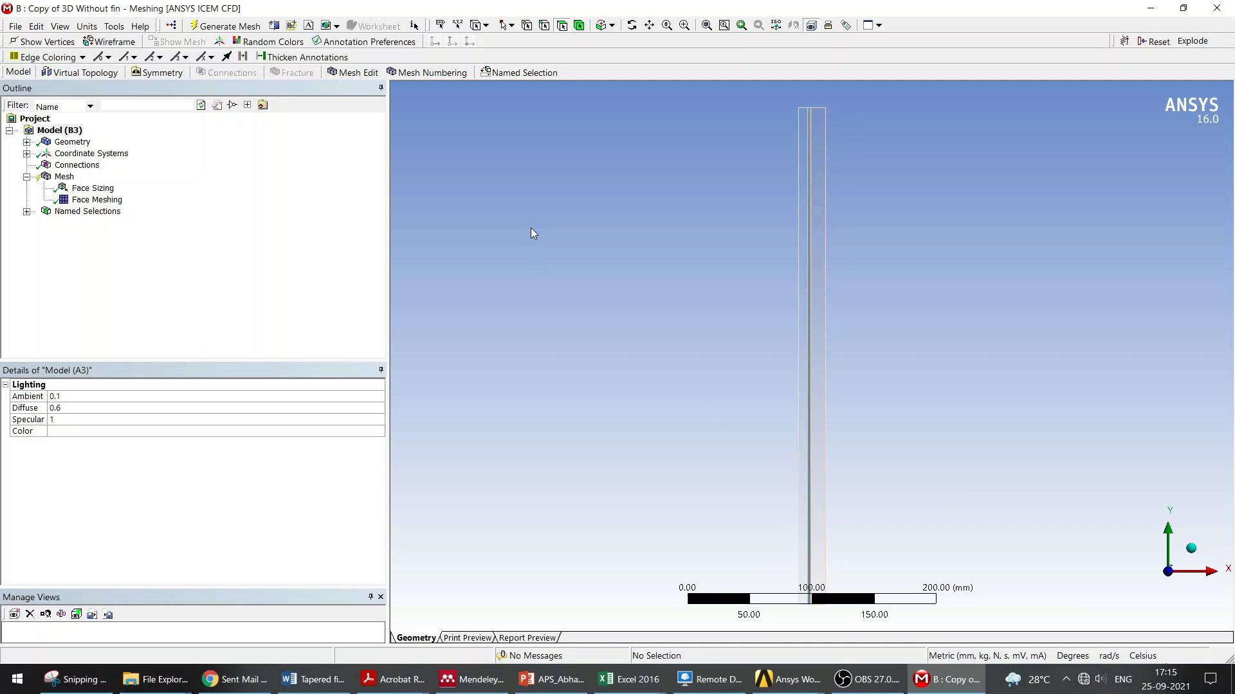
left_click(64, 176)
scroll(832, 349, "up", 6)
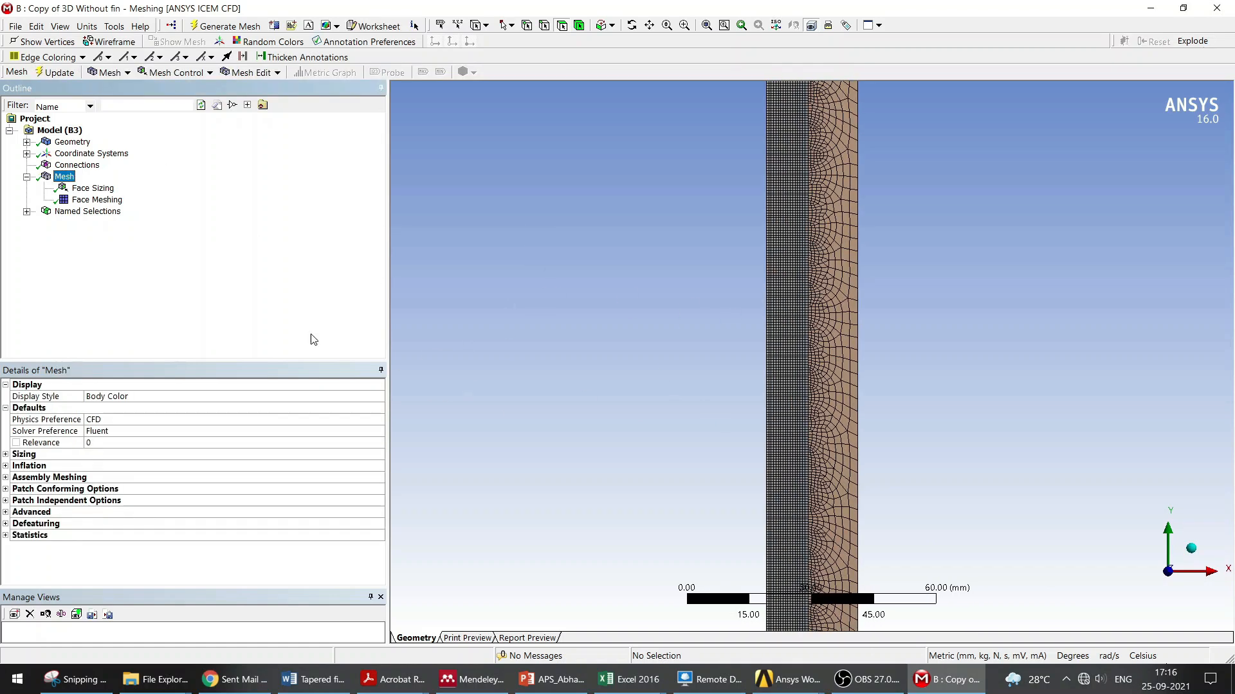
Step: Add the PCM face to the Face Sizing control's geometry selection
left_click(90, 188)
left_click(135, 409)
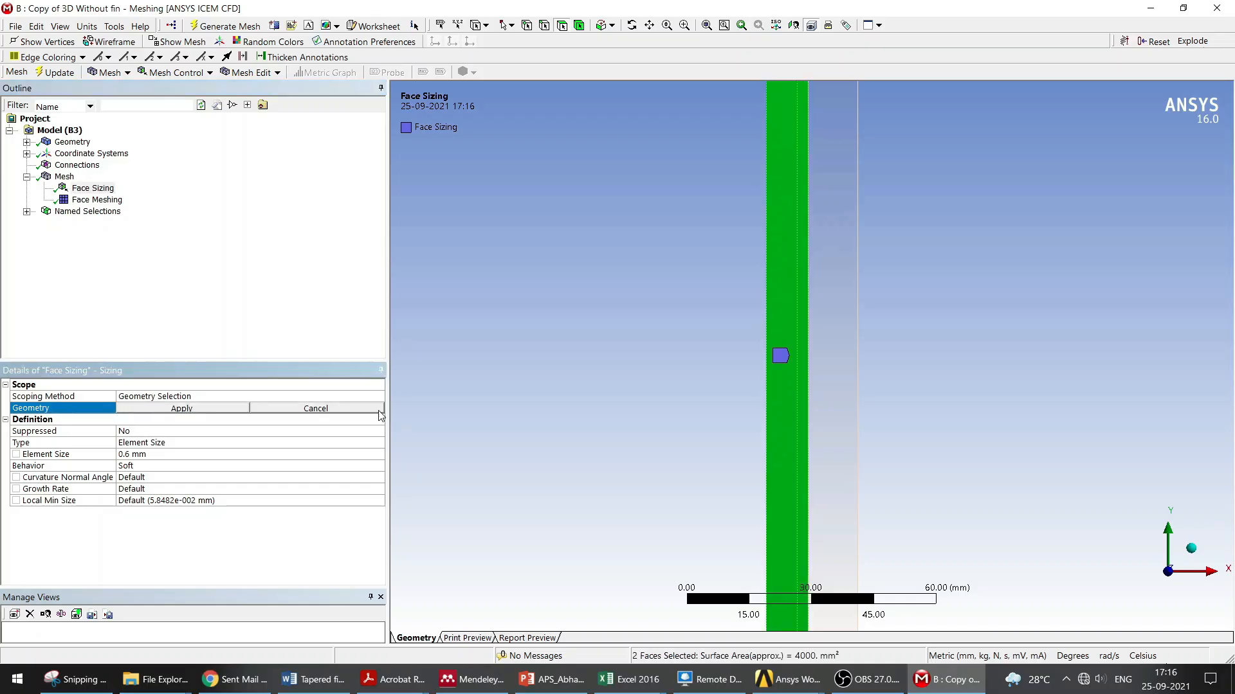
left_click(839, 382, "ctrl")
left_click(193, 410)
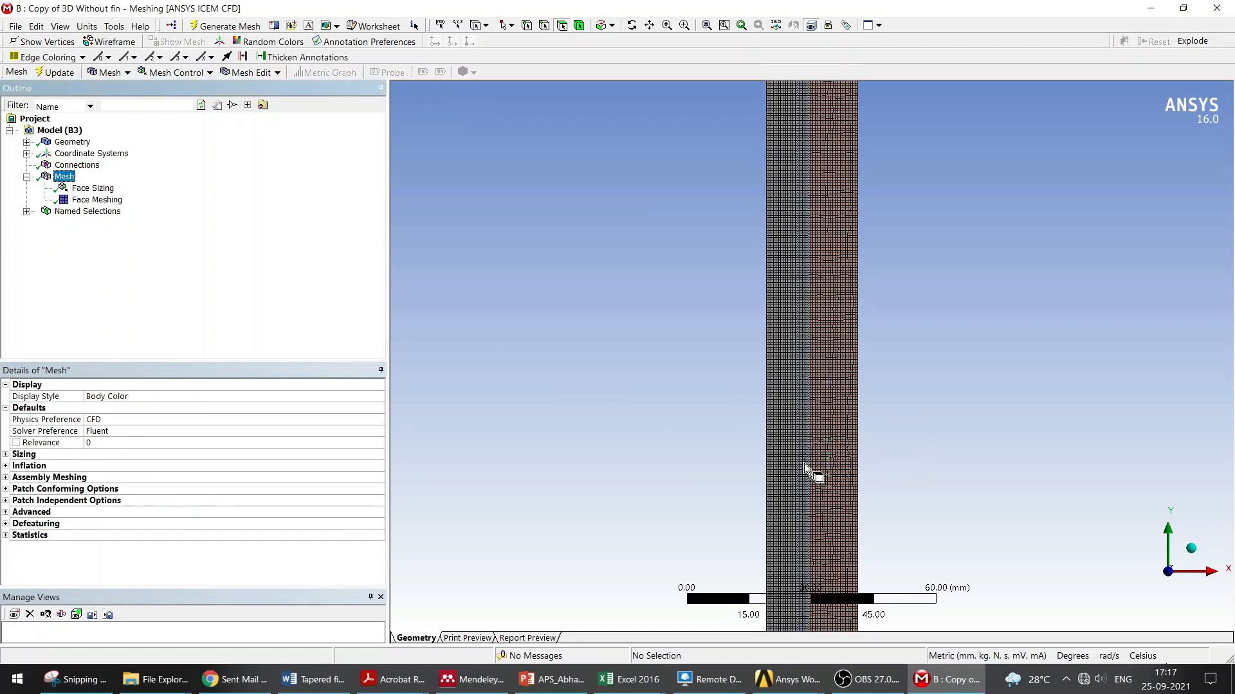
Step: Examine the generated mesh along with the Face Sizing and Face Meshing controls
scroll(803, 463, "up", 10)
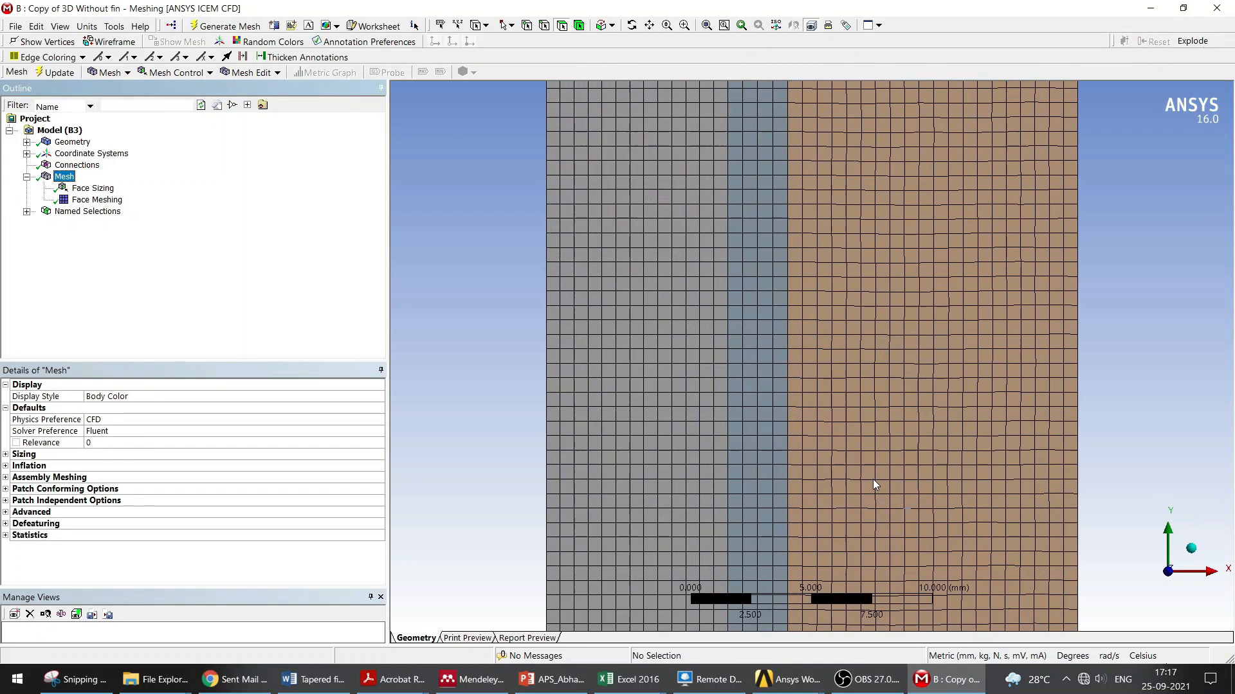
scroll(761, 401, "down", 6)
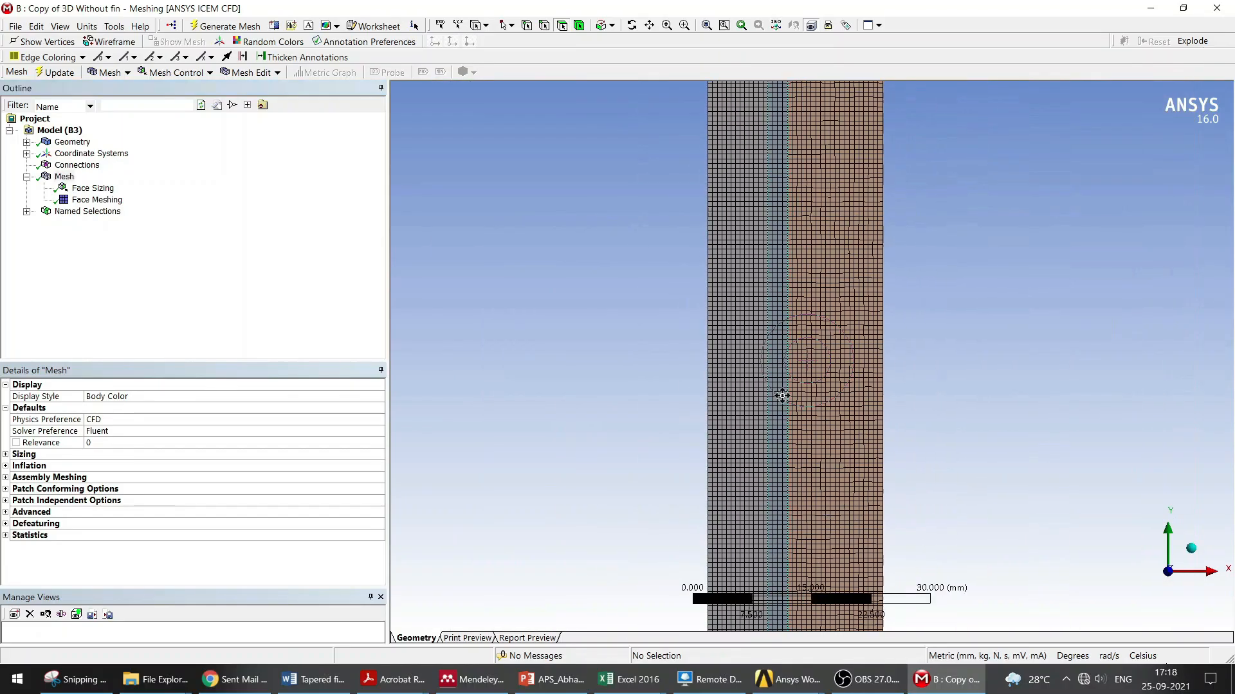
scroll(816, 239, "down", 5)
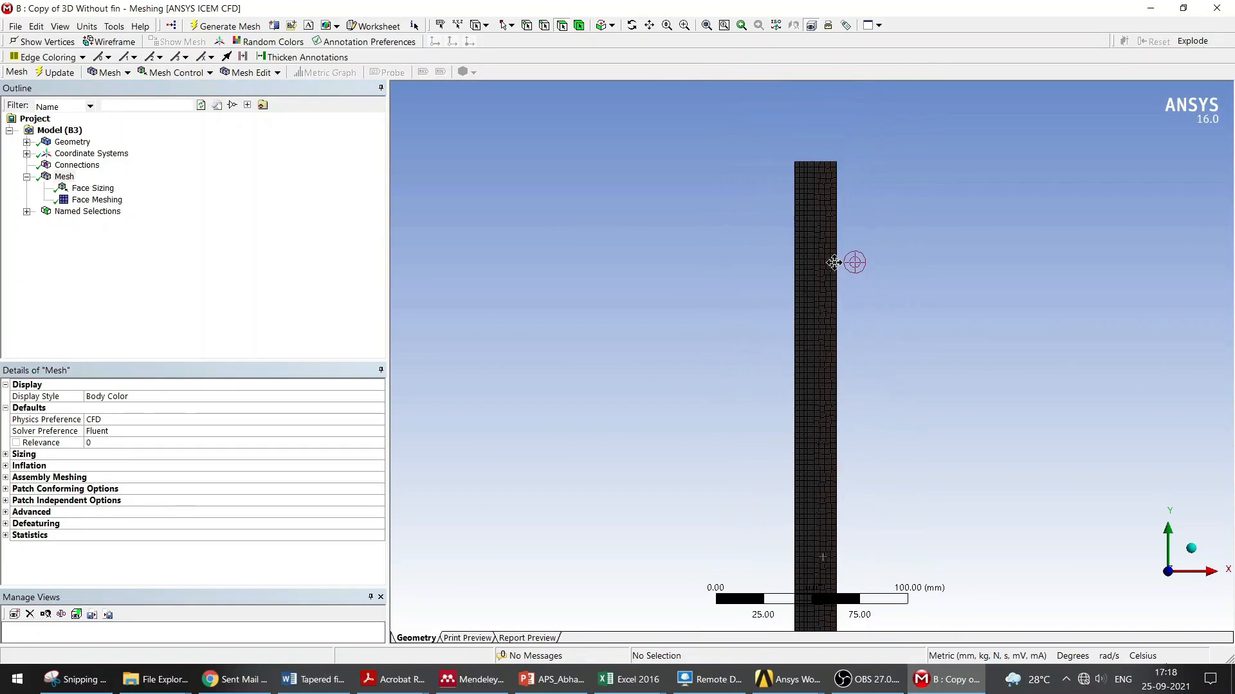
scroll(793, 454, "up", 2)
left_click(97, 198)
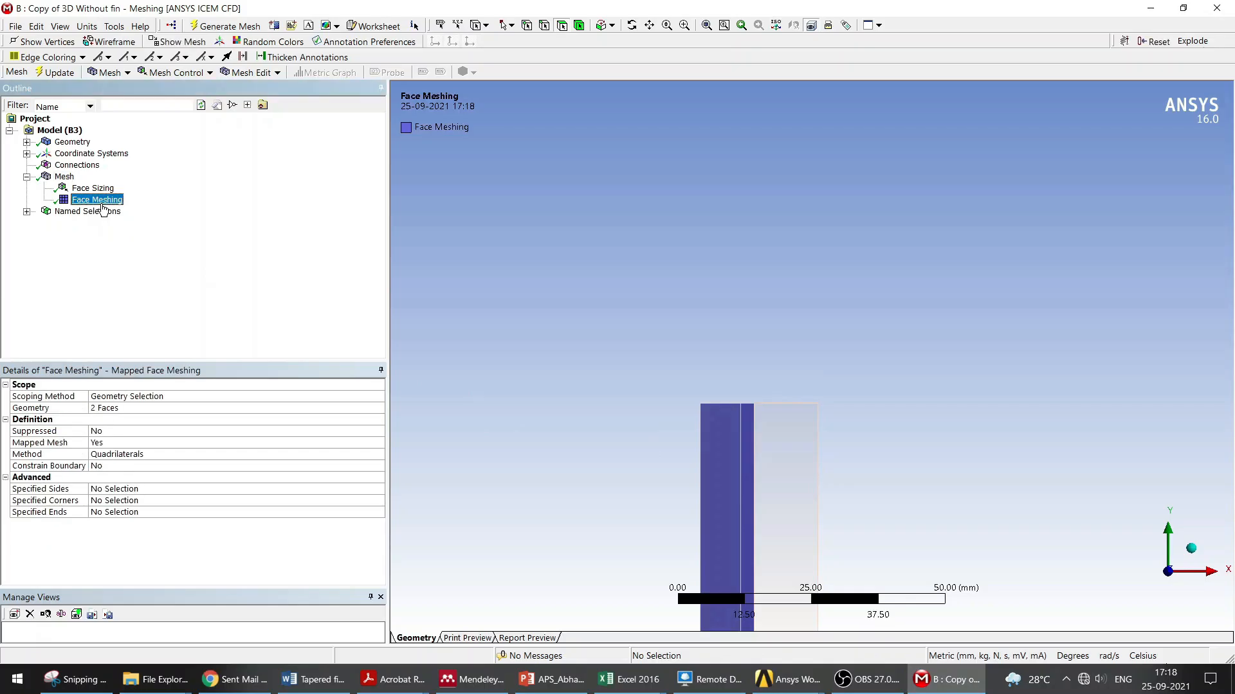
left_click(93, 188)
left_click(67, 177)
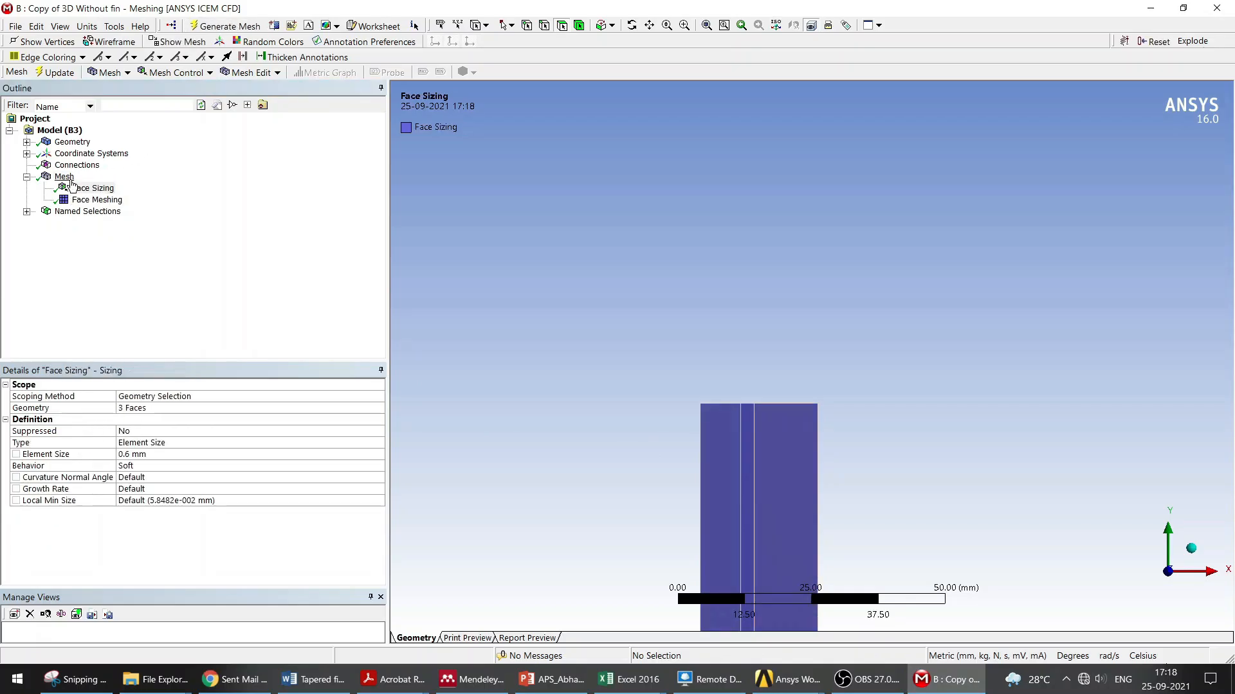
right_click(71, 180)
mouse_move(91, 189)
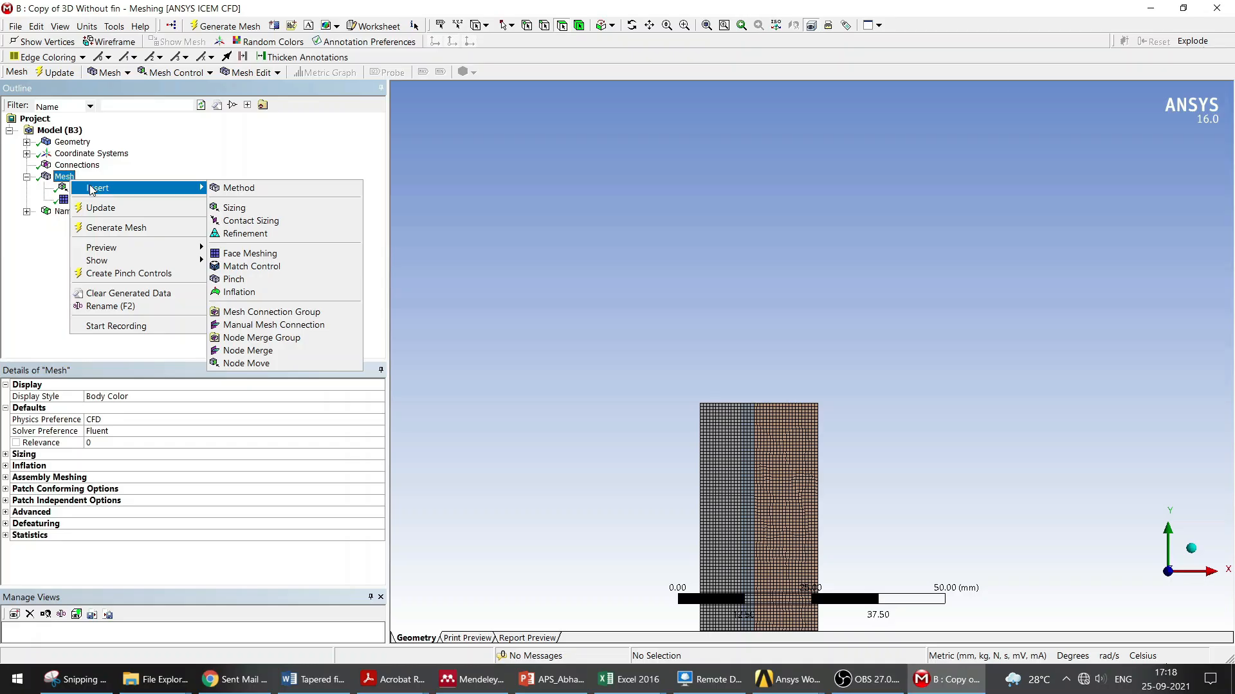
left_click(516, 275)
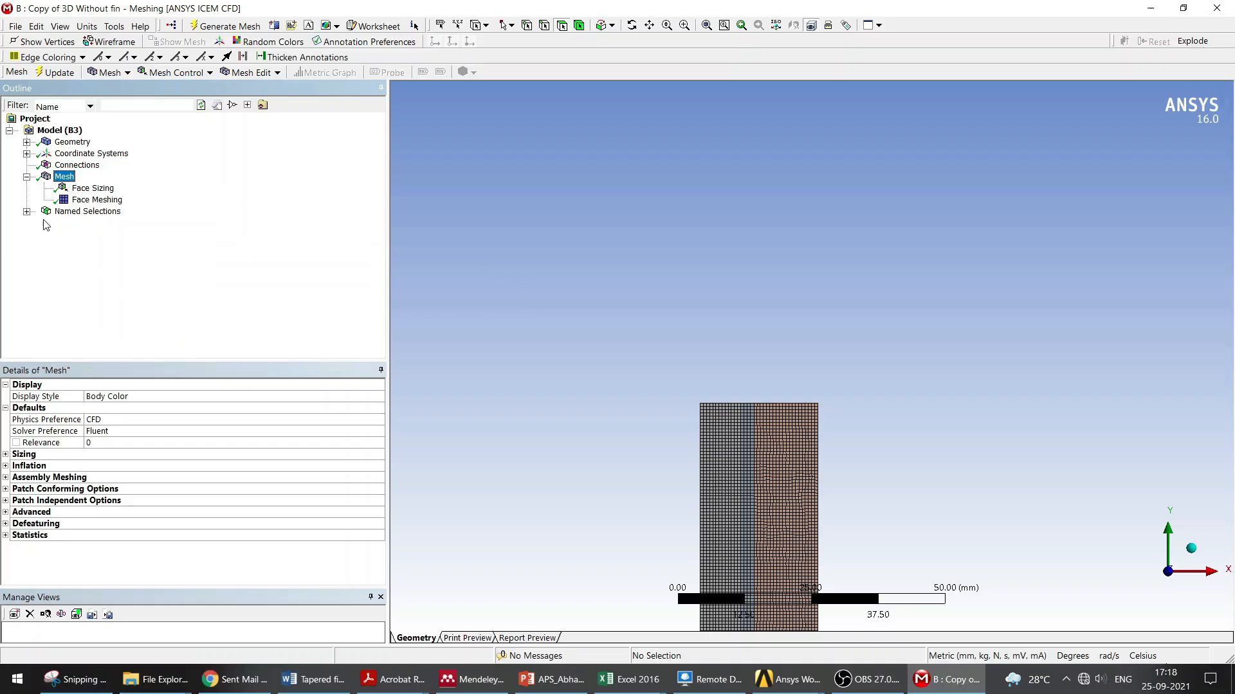
Step: Review the water_in, Water_out, Fluid and Pipe named selections on the model
left_click(27, 213)
scroll(532, 343, "down", 2)
left_click(91, 223)
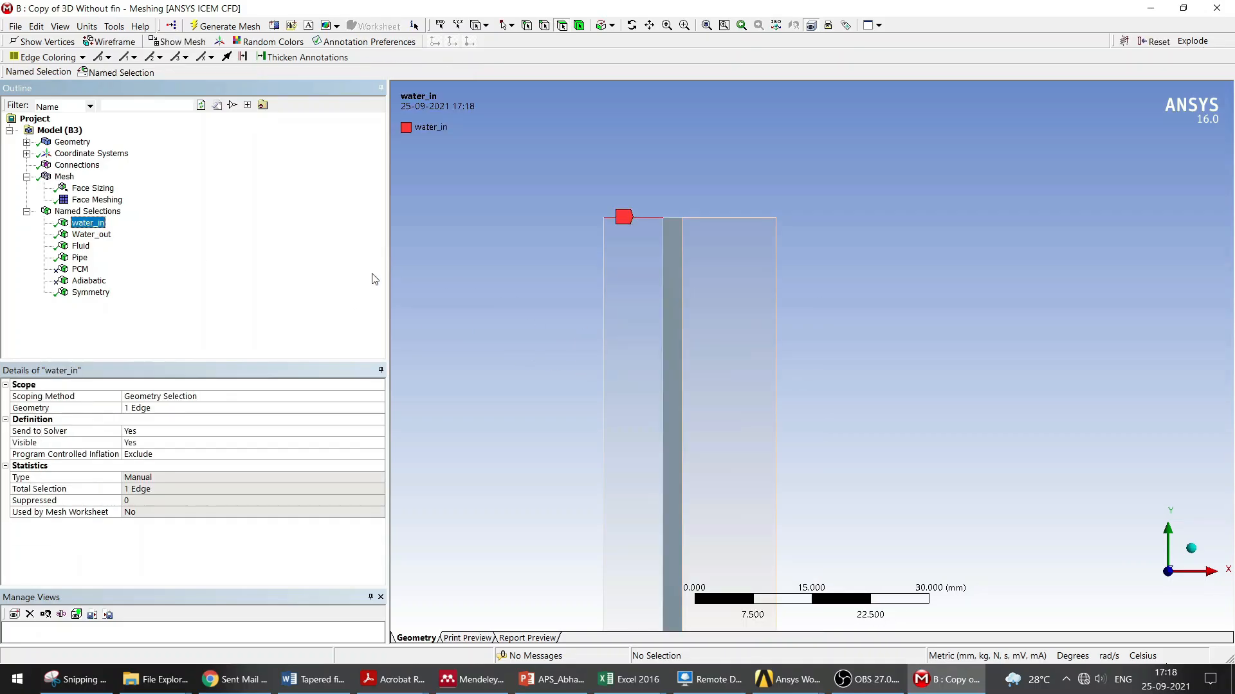
scroll(566, 299, "down", 1)
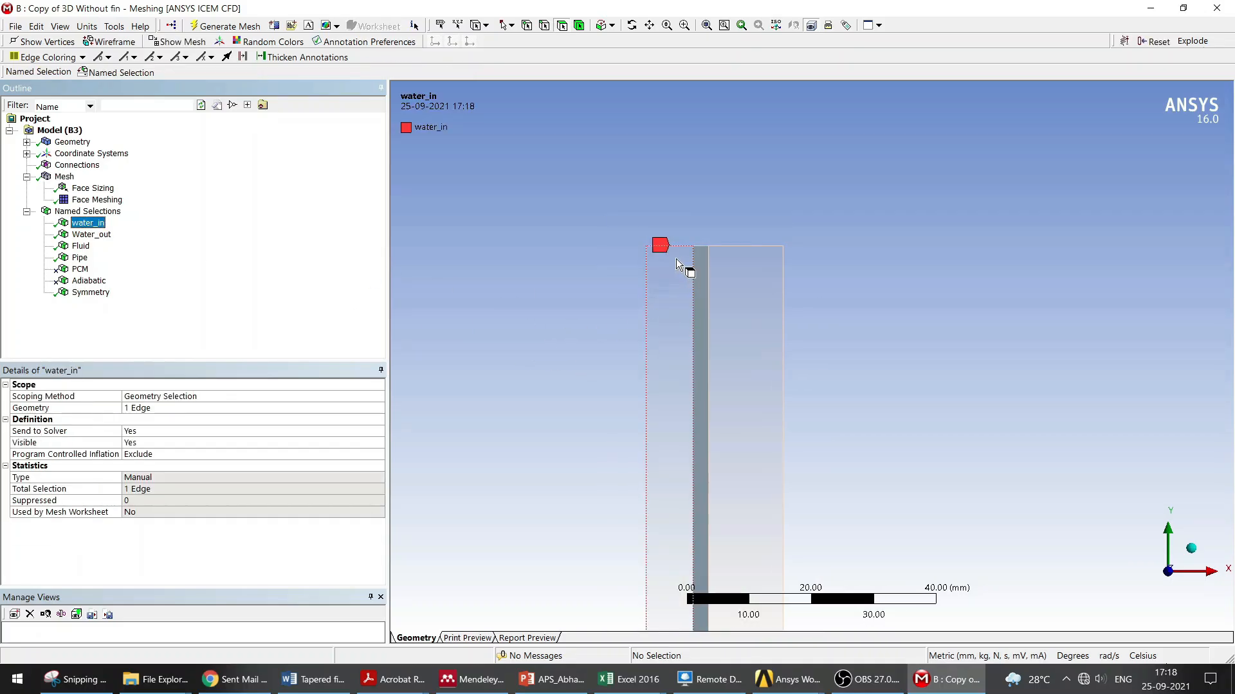
scroll(867, 339, "down", 1)
middle_click_drag(877, 335, 867, 236, "ctrl")
scroll(846, 368, "down", 2)
middle_click_drag(846, 369, 739, 385, "ctrl")
scroll(816, 385, "down", 2)
middle_click_drag(816, 385, 769, 213, "ctrl")
left_click(94, 225)
left_click(88, 236)
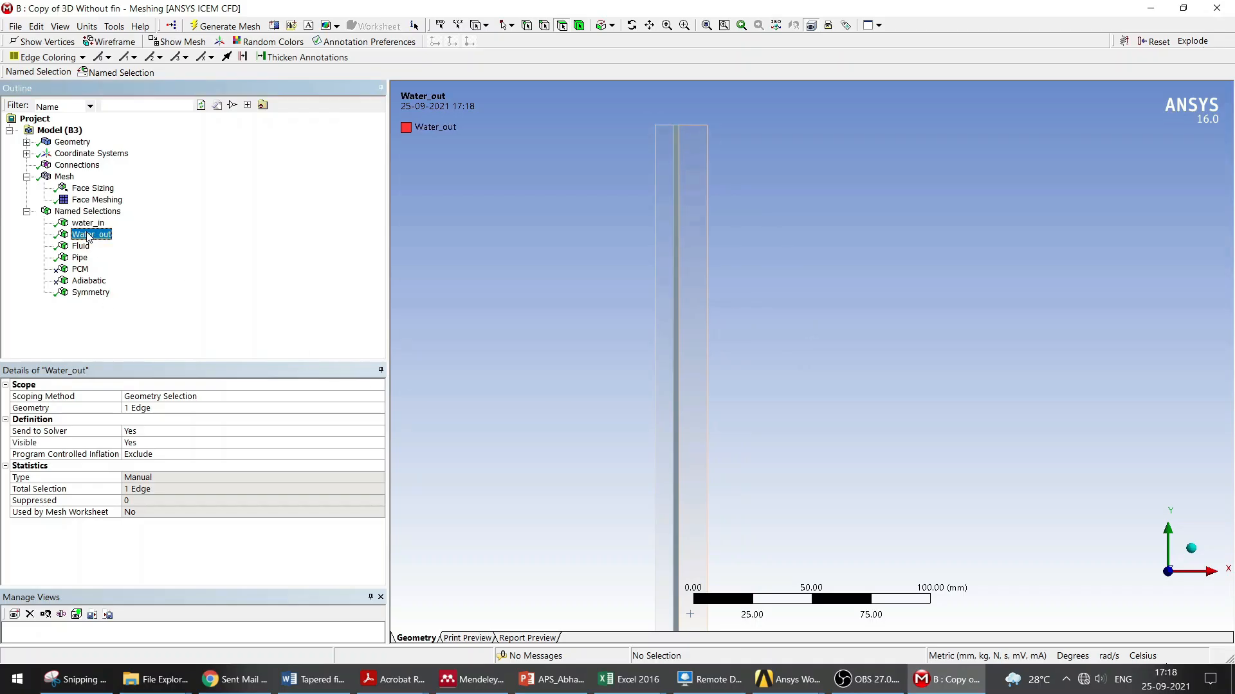
scroll(793, 322, "down", 3)
middle_click_drag(793, 411, 738, 161, "ctrl")
scroll(774, 434, "down", 1)
middle_click_drag(775, 437, 812, 287, "ctrl")
scroll(800, 321, "up", 3)
middle_click_drag(666, 488, 764, 380, "ctrl")
scroll(764, 380, "up", 5)
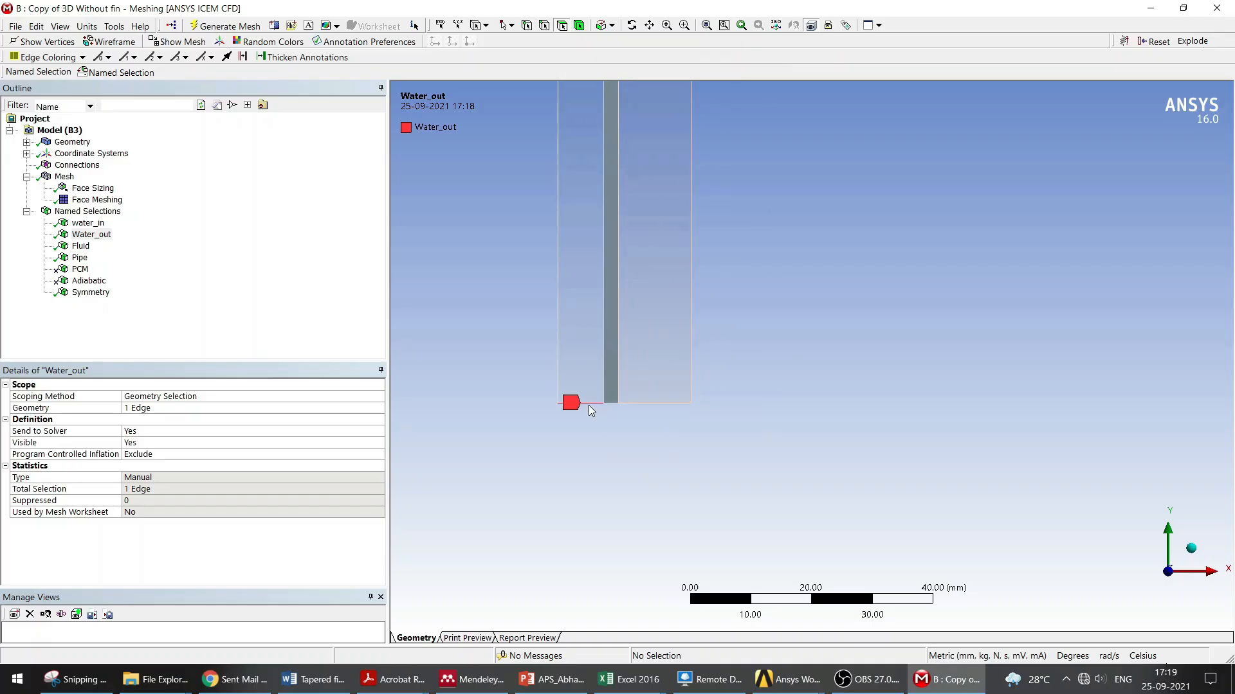
left_click(80, 247)
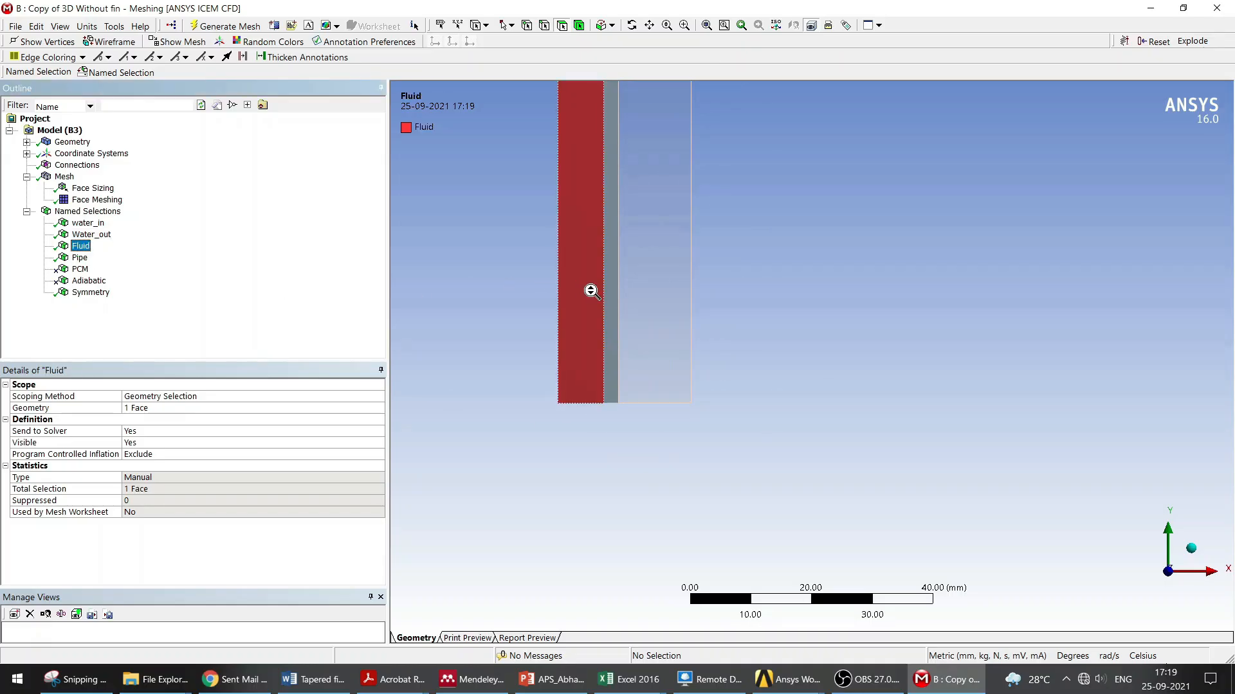
scroll(617, 263, "down", 1)
middle_click_drag(632, 234, 613, 397, "ctrl")
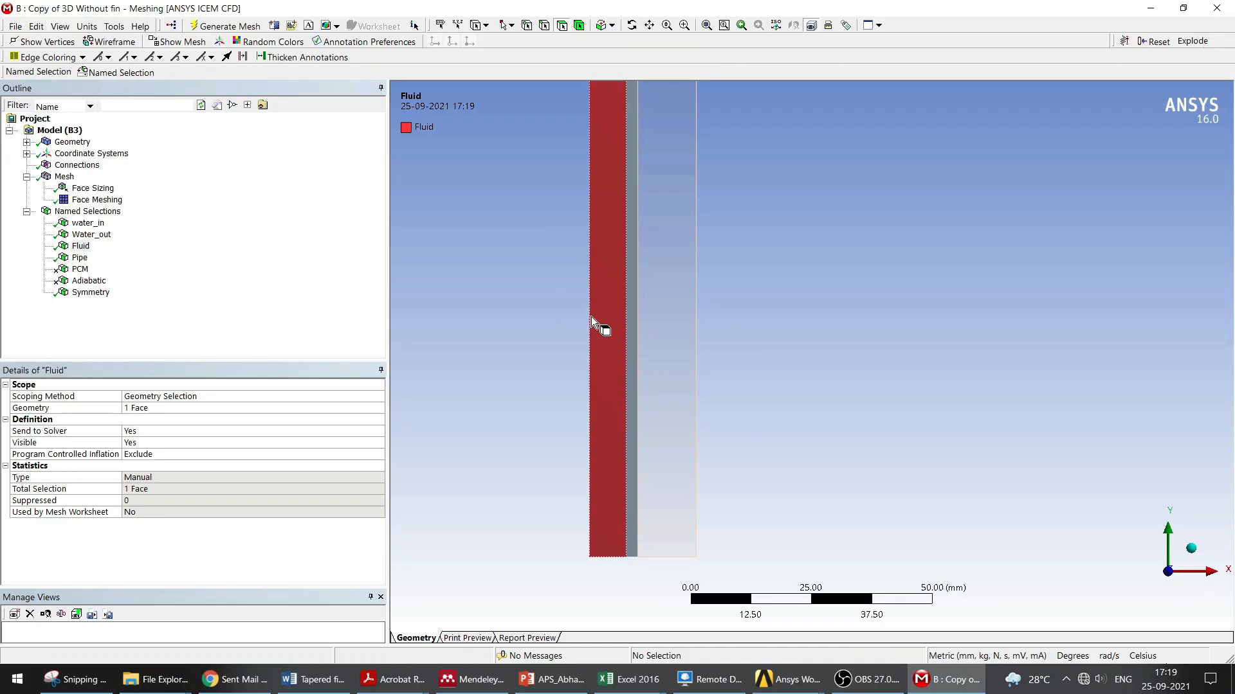
left_click(80, 257)
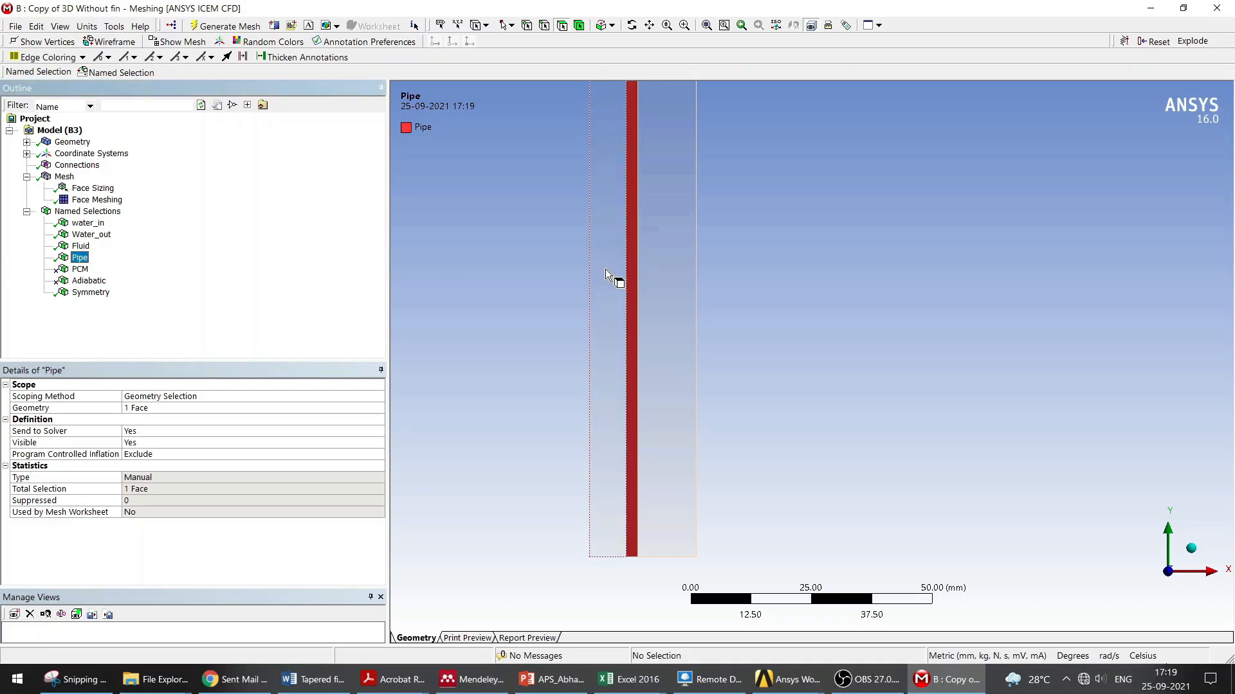
Step: Assign the PCM face as the geometry of the PCM named selection
left_click(92, 270)
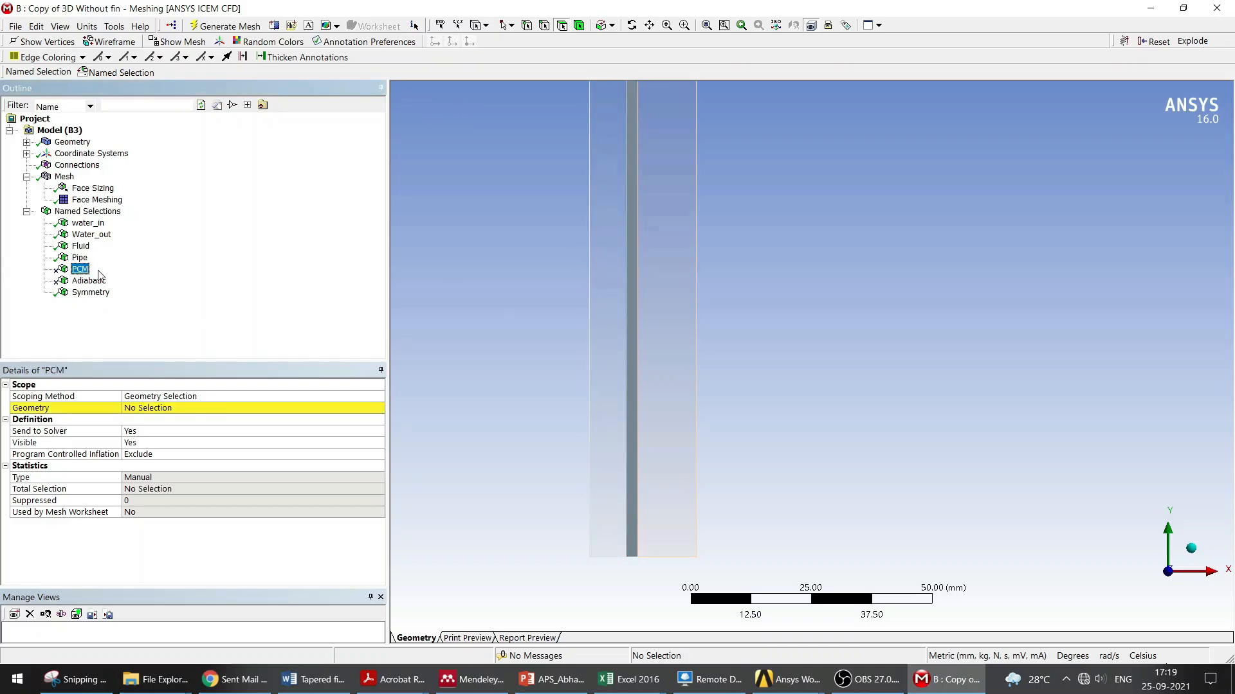
left_click(138, 408)
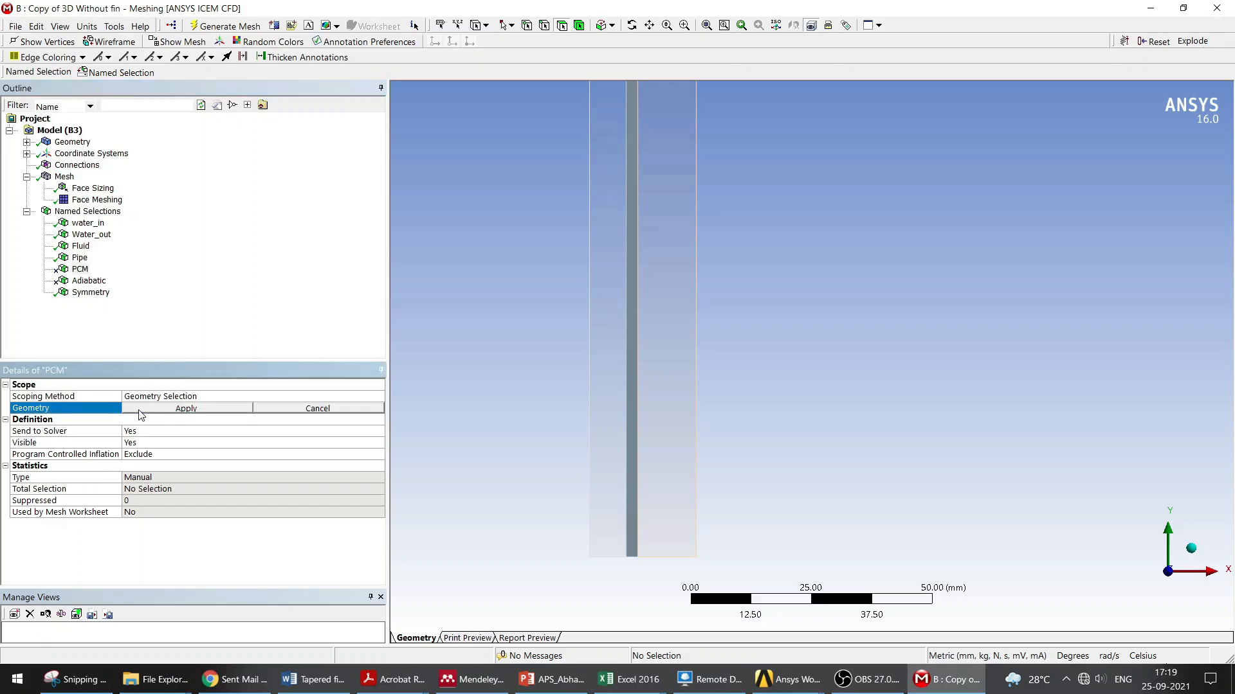
left_click(672, 323)
left_click(211, 409)
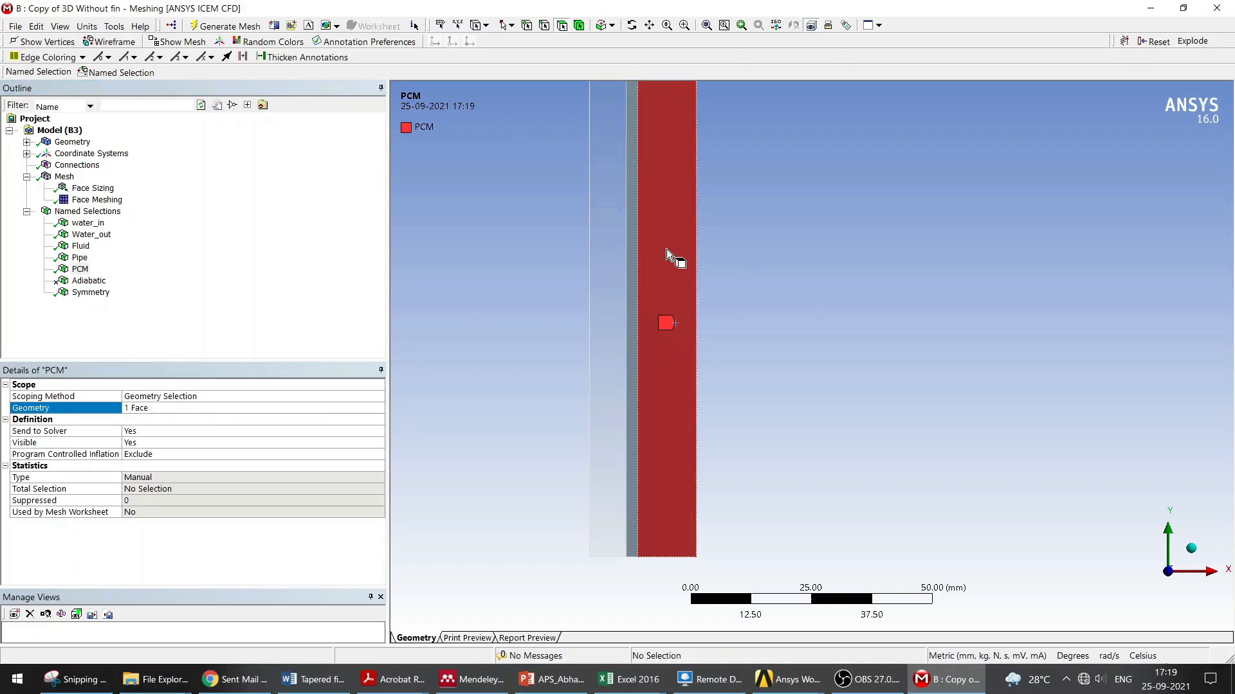
left_click(544, 25)
left_click(588, 212)
right_click(588, 210)
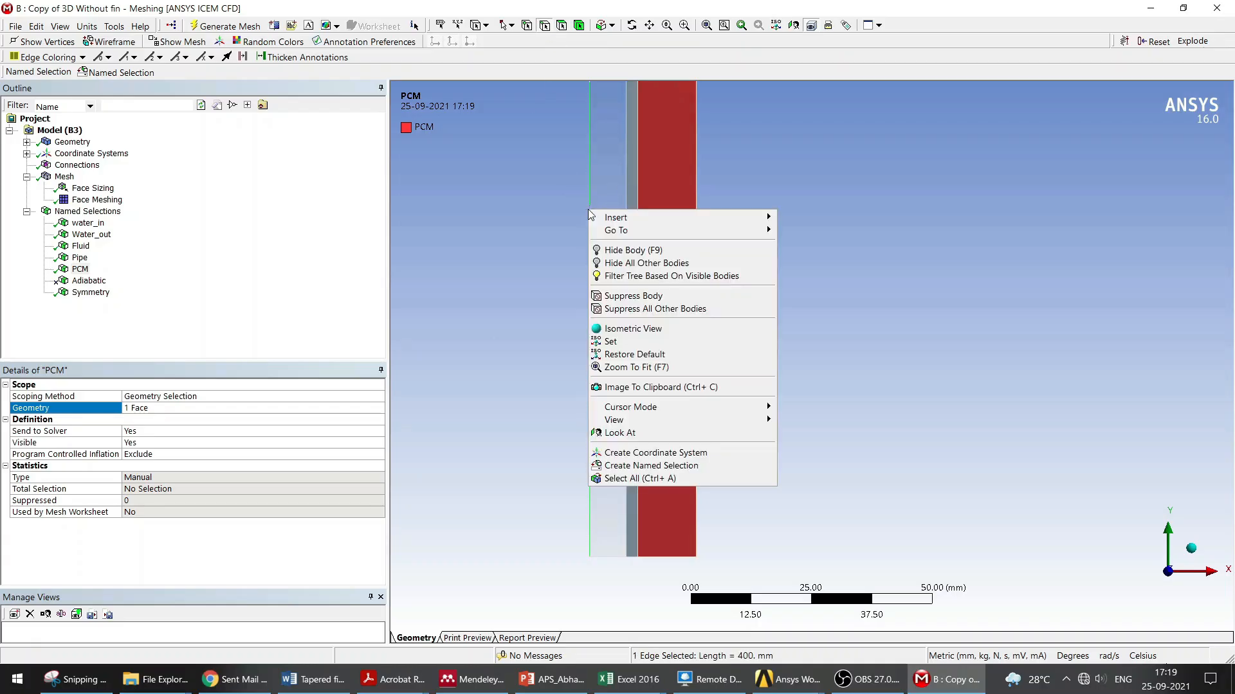
left_click(648, 466)
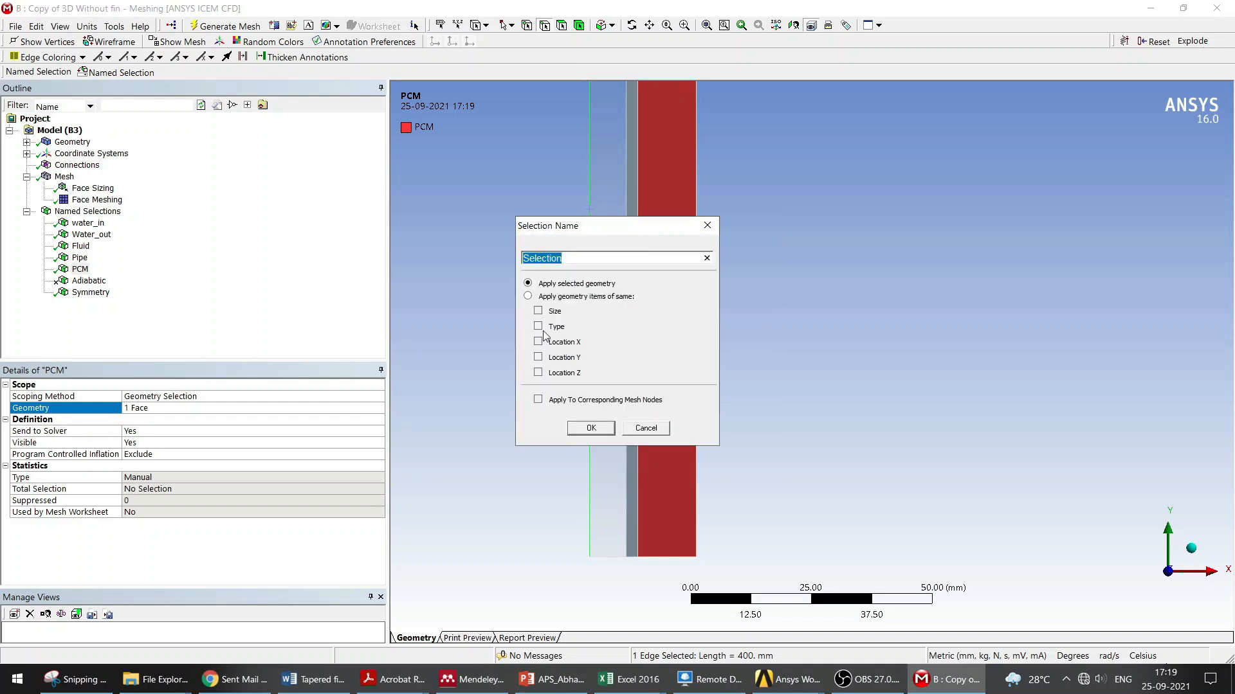
left_click(709, 222)
left_click(542, 179)
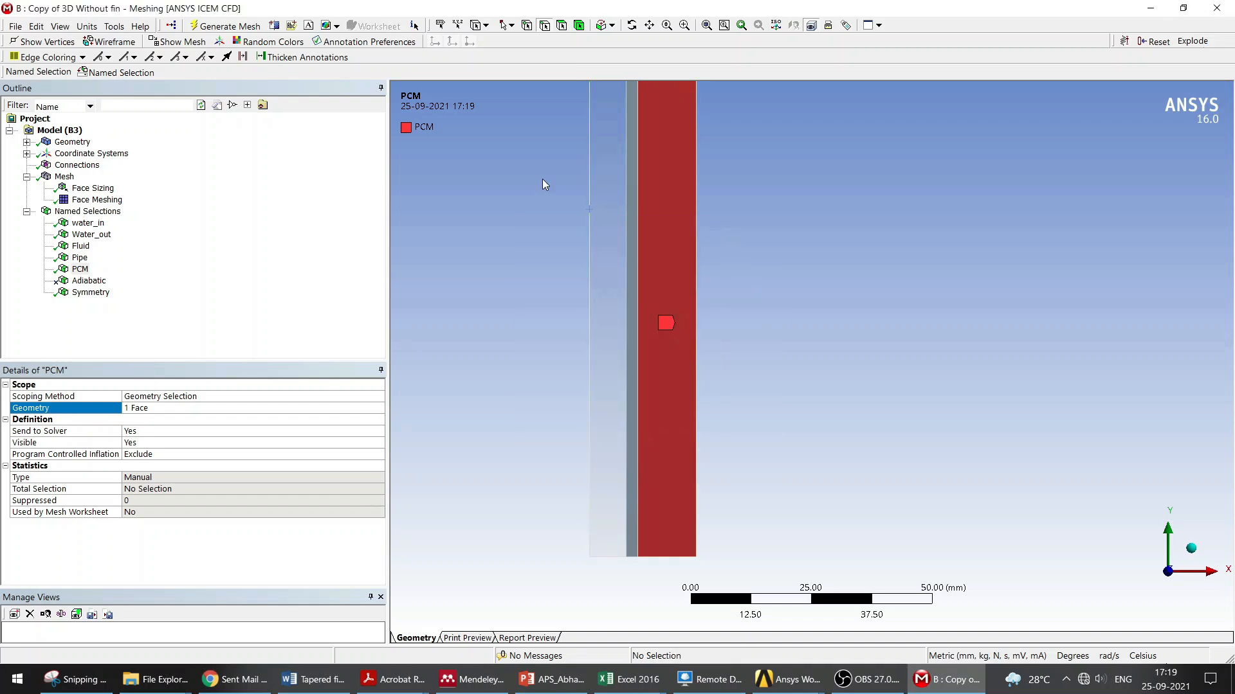
left_click(561, 25)
left_click(616, 182)
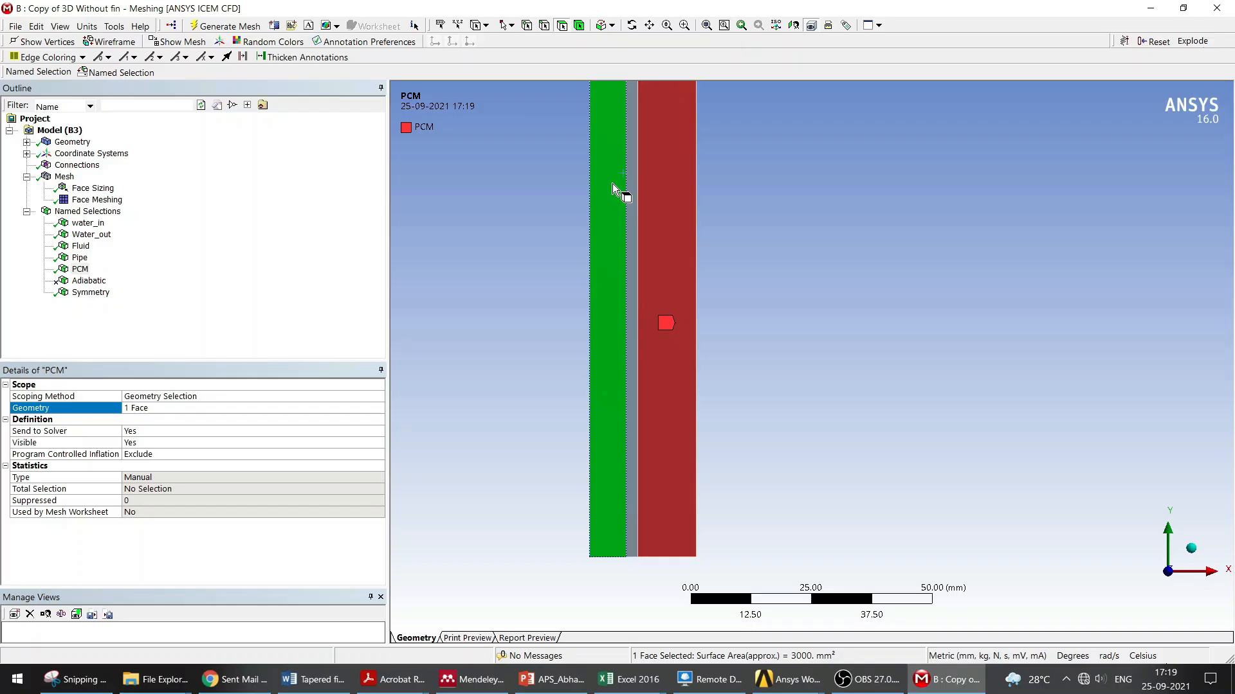
right_click(612, 183)
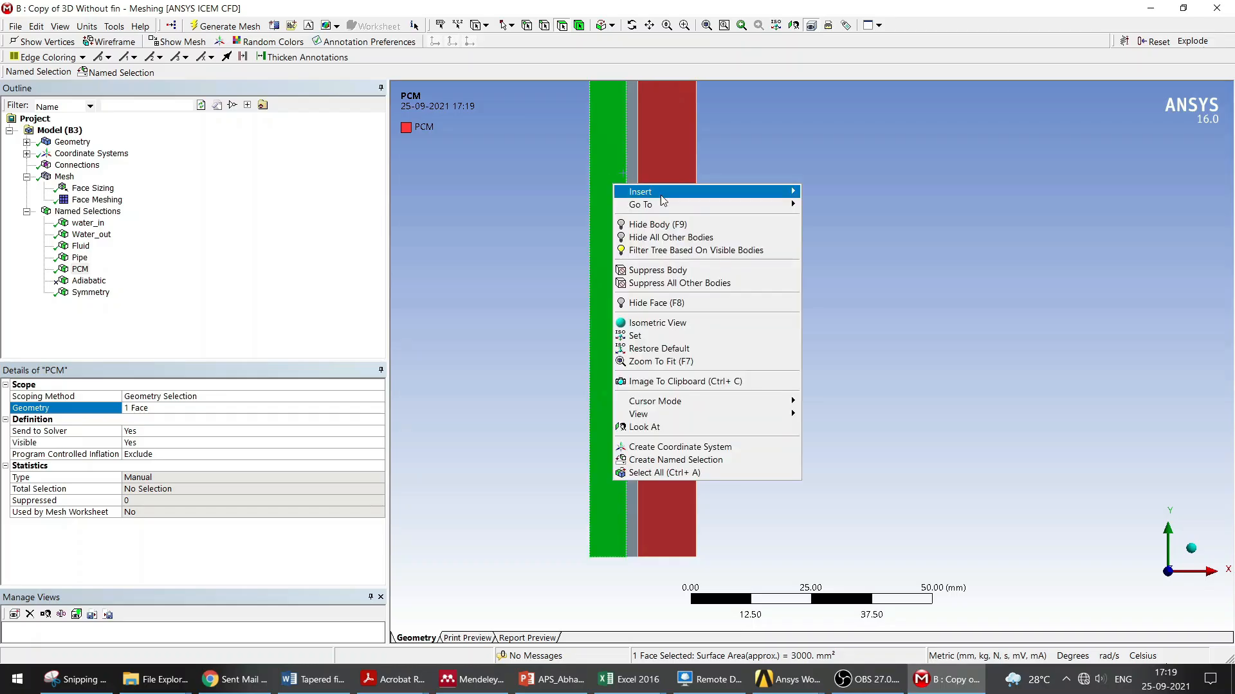
left_click(650, 460)
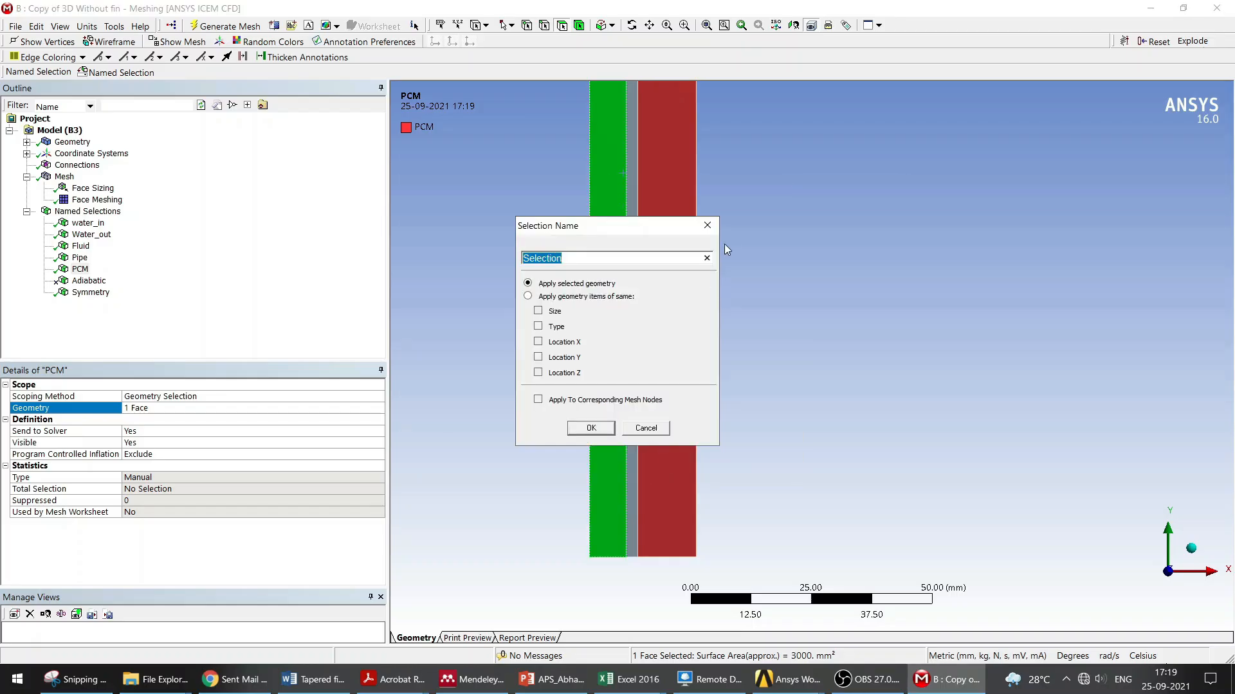
left_click(705, 225)
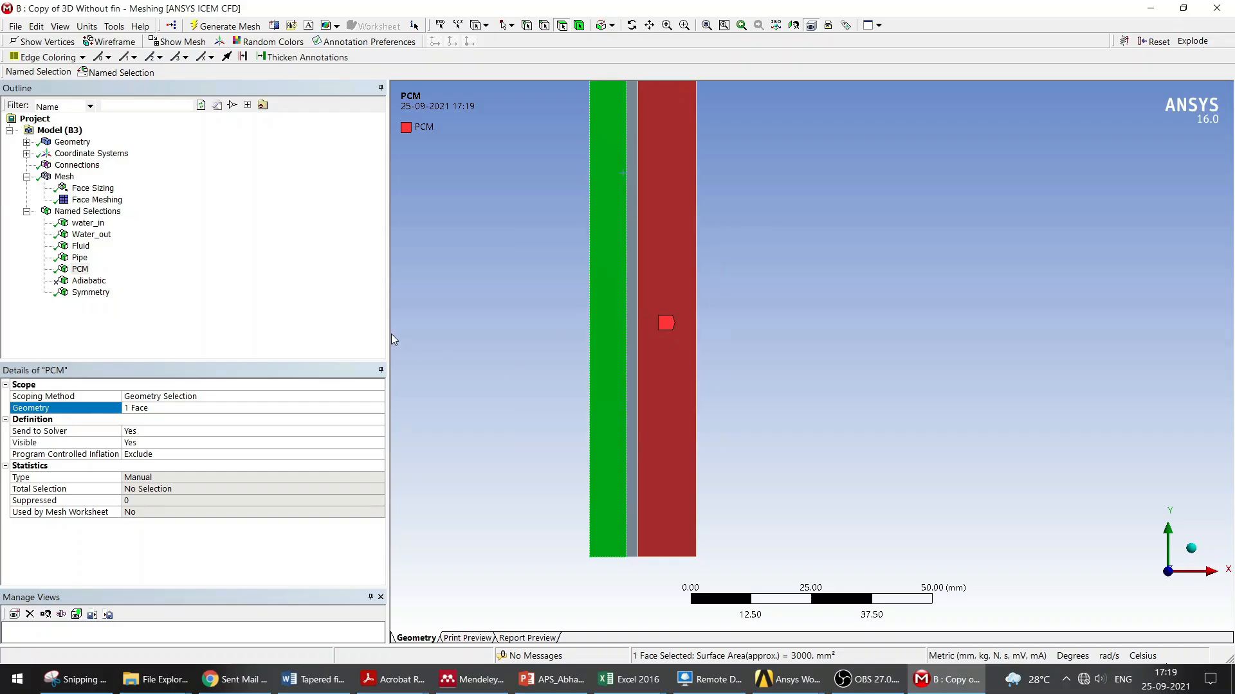
Step: Review the Adiabatic and Symmetry named selections and their highlighted geometry on the model
left_click(89, 282)
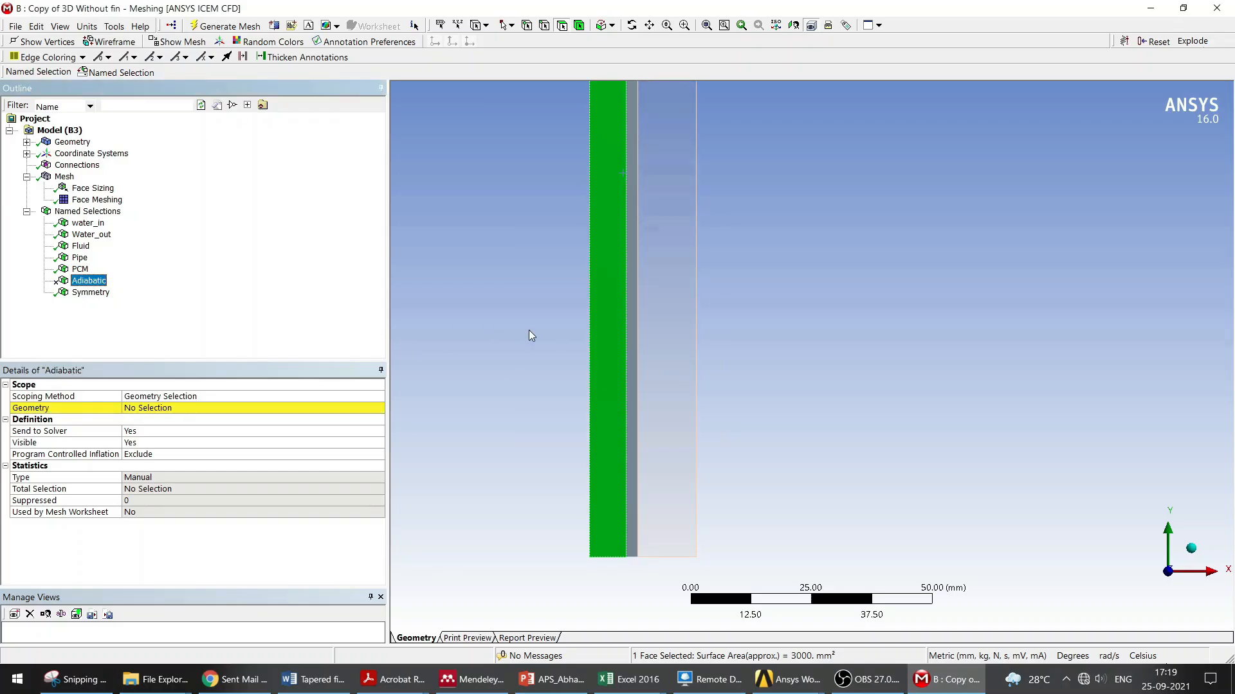
left_click(91, 292)
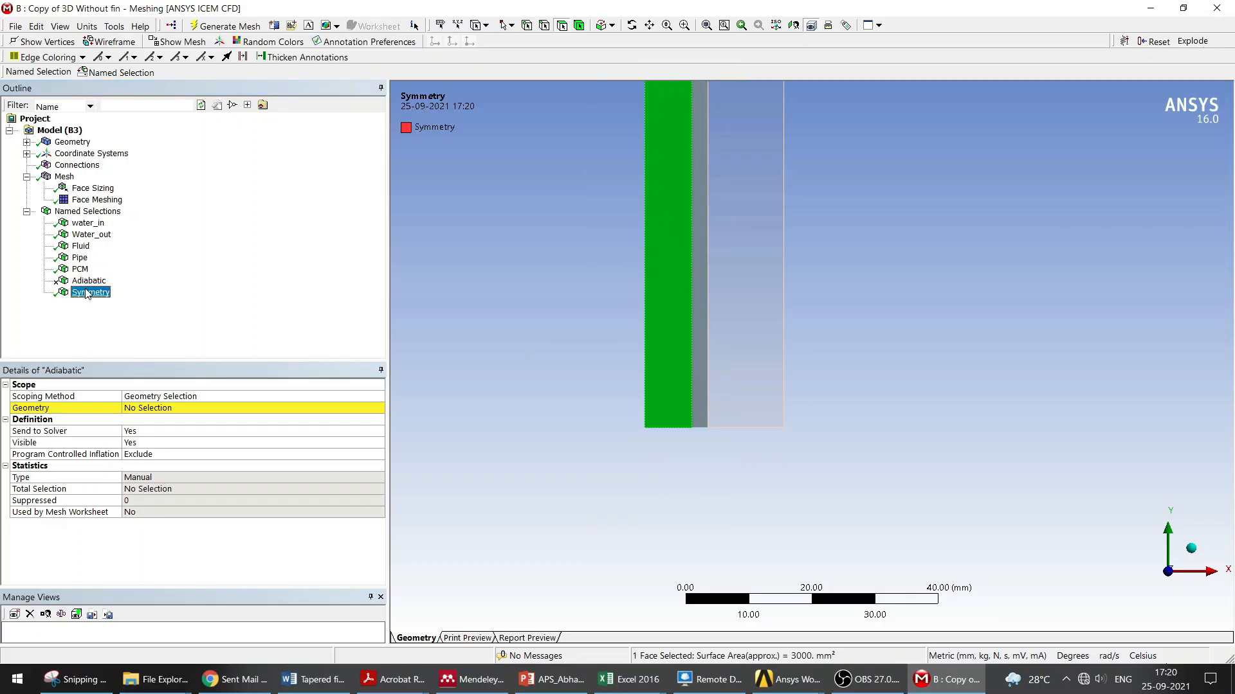
scroll(674, 323, "down", 3)
middle_click_drag(674, 323, 676, 521, "ctrl")
scroll(697, 395, "up", 5)
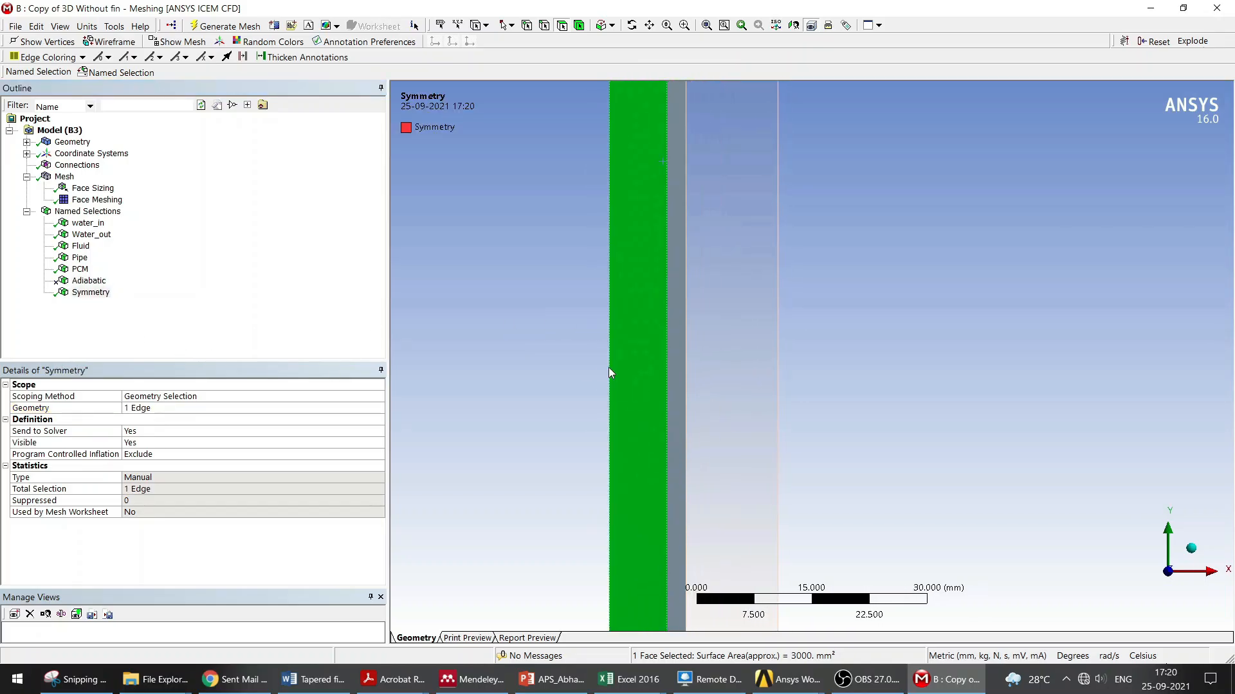
left_click(542, 28)
left_click(90, 295)
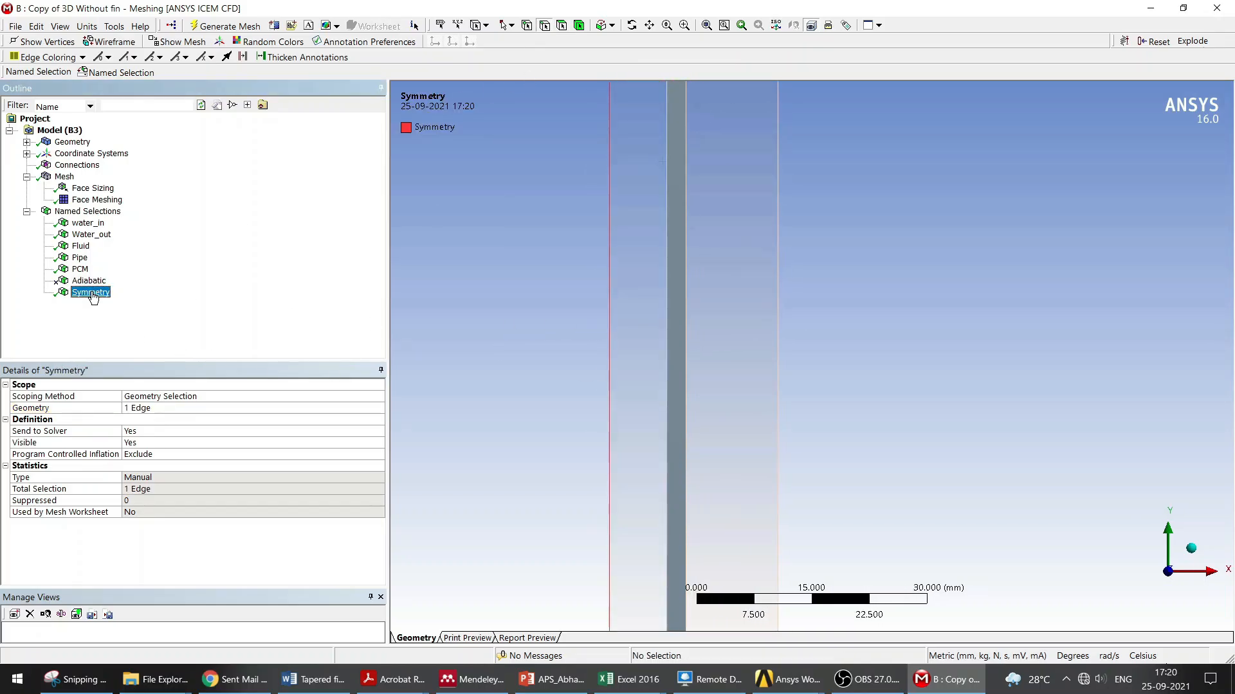
scroll(678, 311, "down", 5)
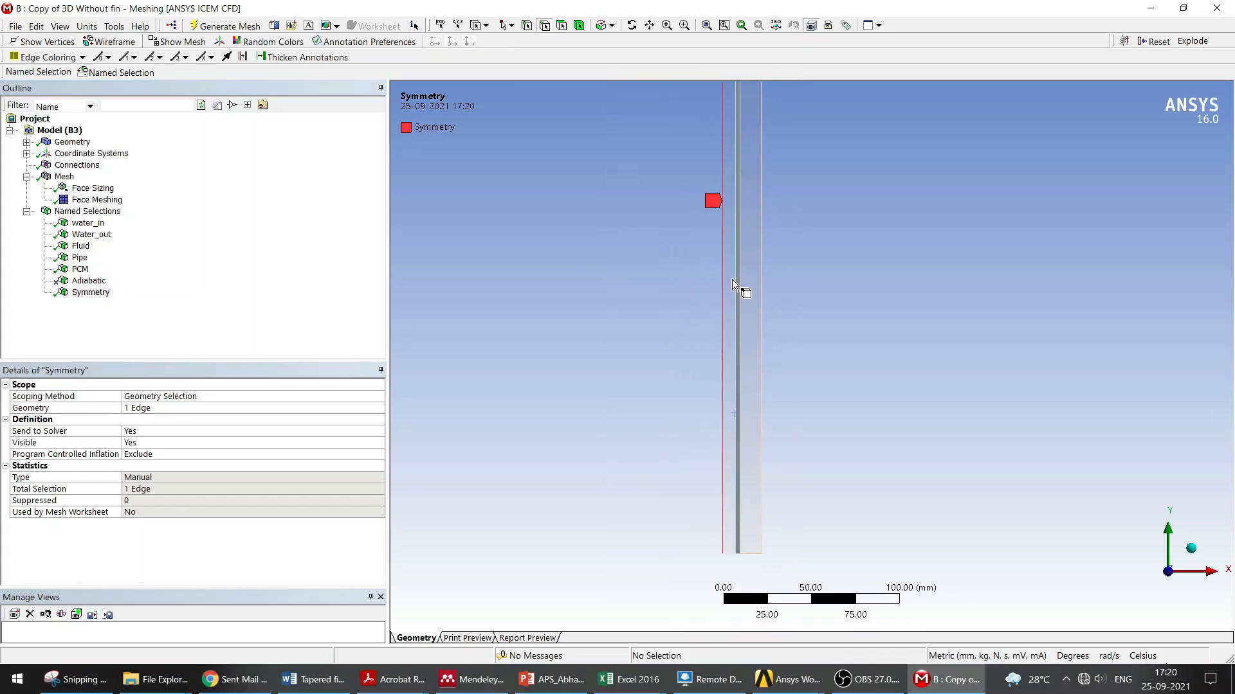
Step: Consult the experimental test-section scheme in the reference paper in Mendeley
right_click(64, 176)
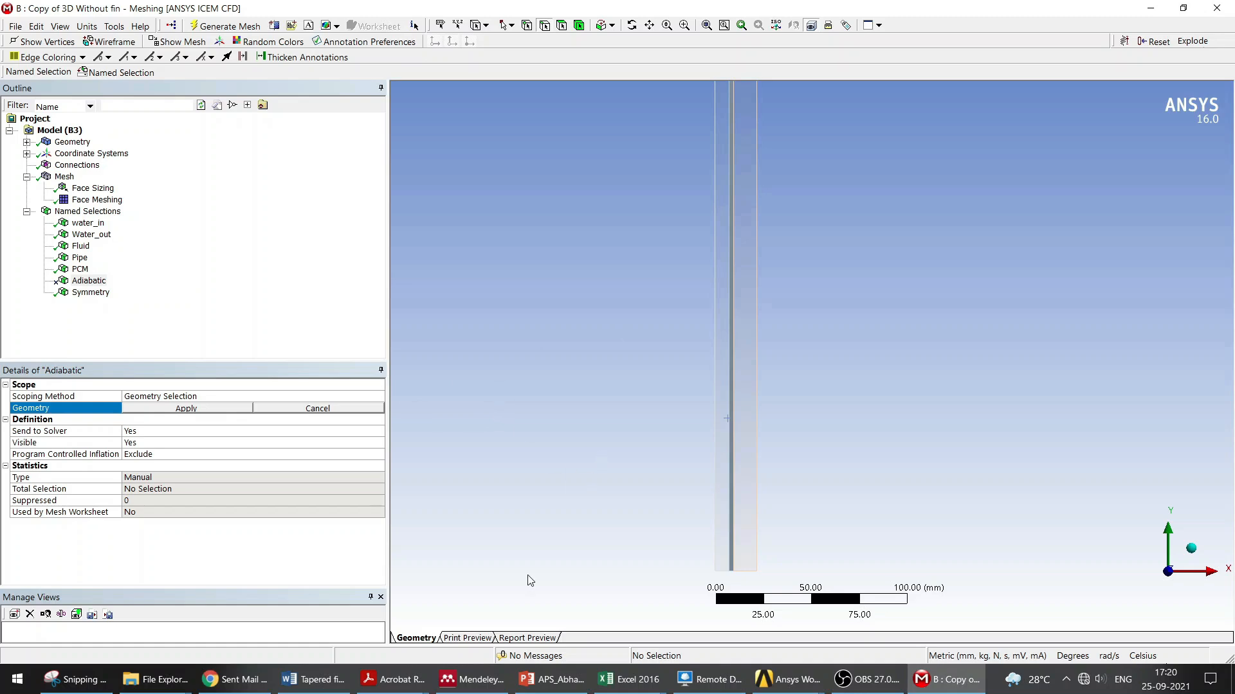
left_click(471, 680)
scroll(731, 486, "down", 3)
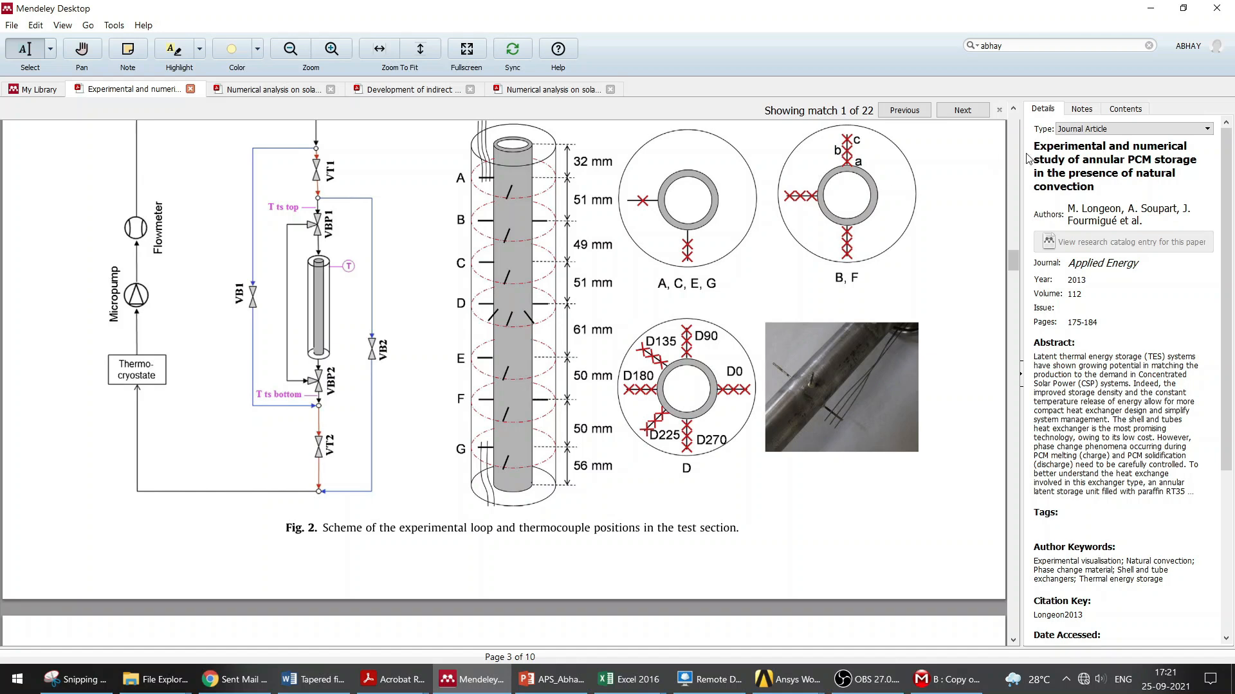
left_click(1150, 7)
Step: Generate the mesh for the updated geometry
left_click(65, 176)
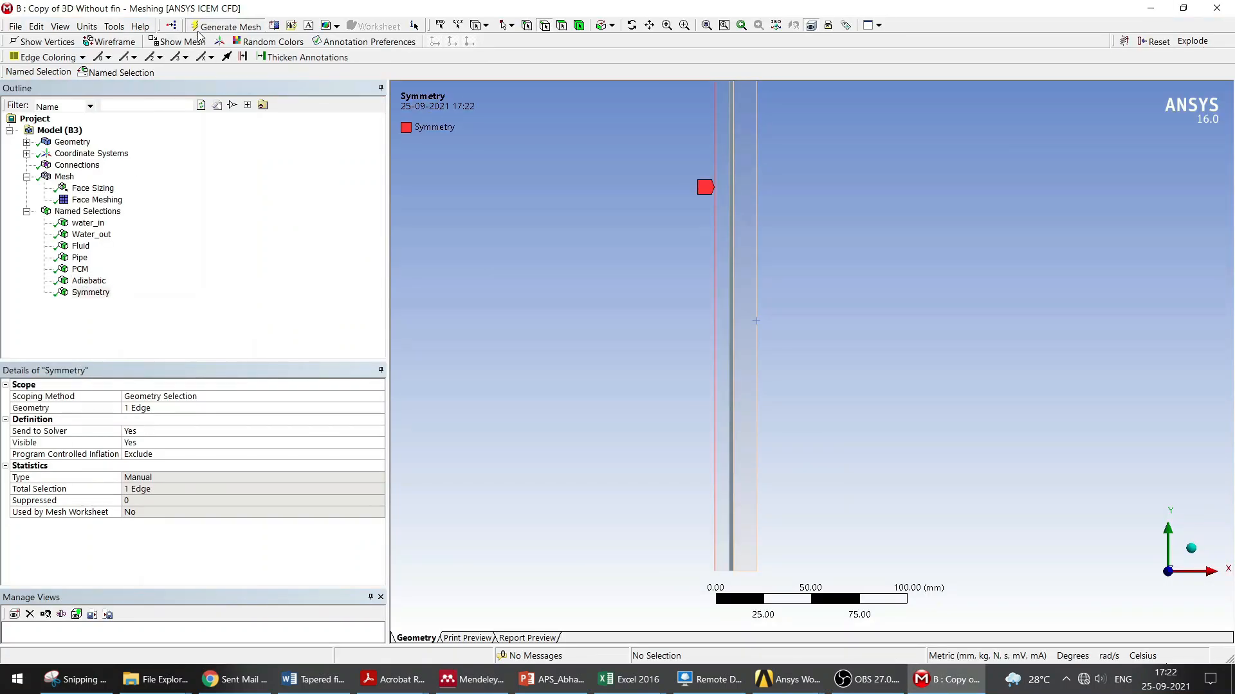
right_click(65, 177)
left_click(272, 220)
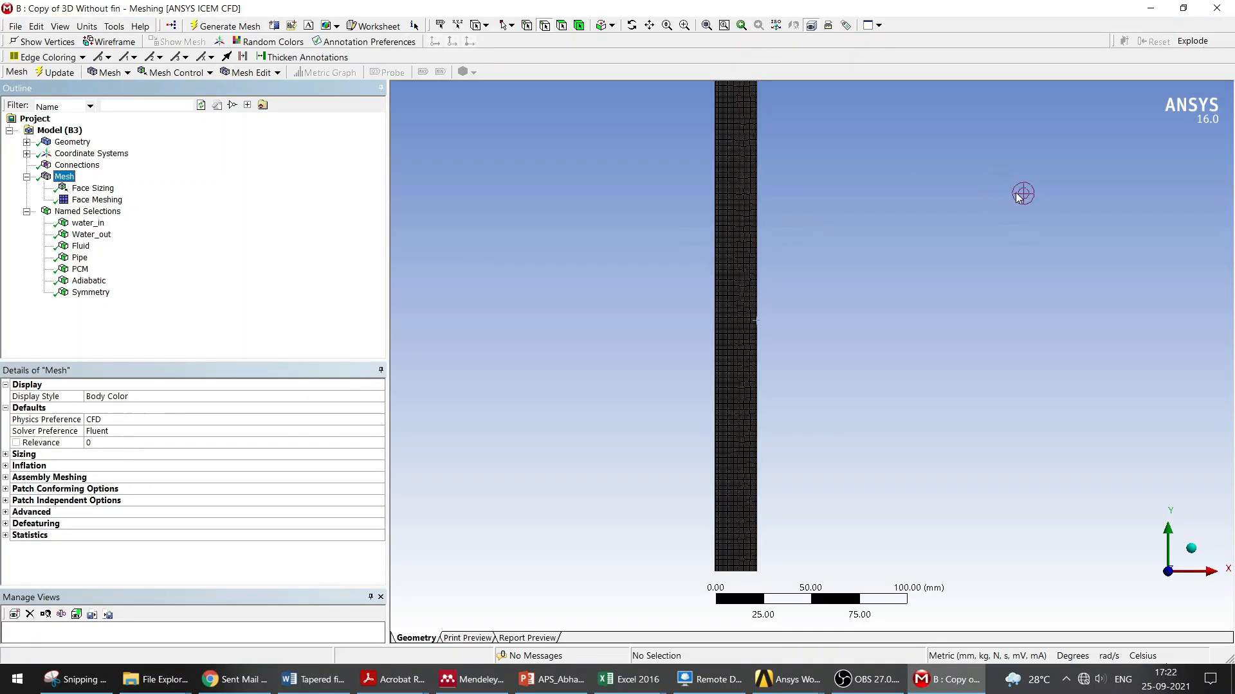
Step: Close Meshing and launch the Fluent setup with Double Precision enabled
left_click(1217, 9)
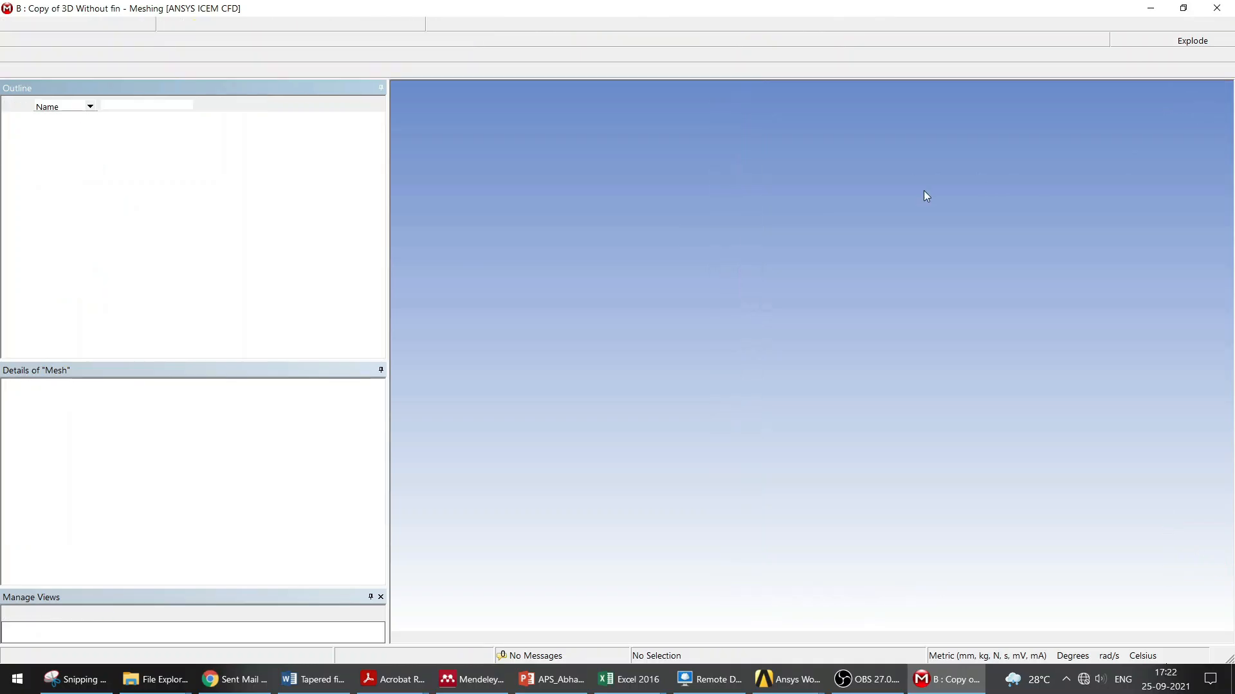
double_click(463, 167)
left_click(620, 388)
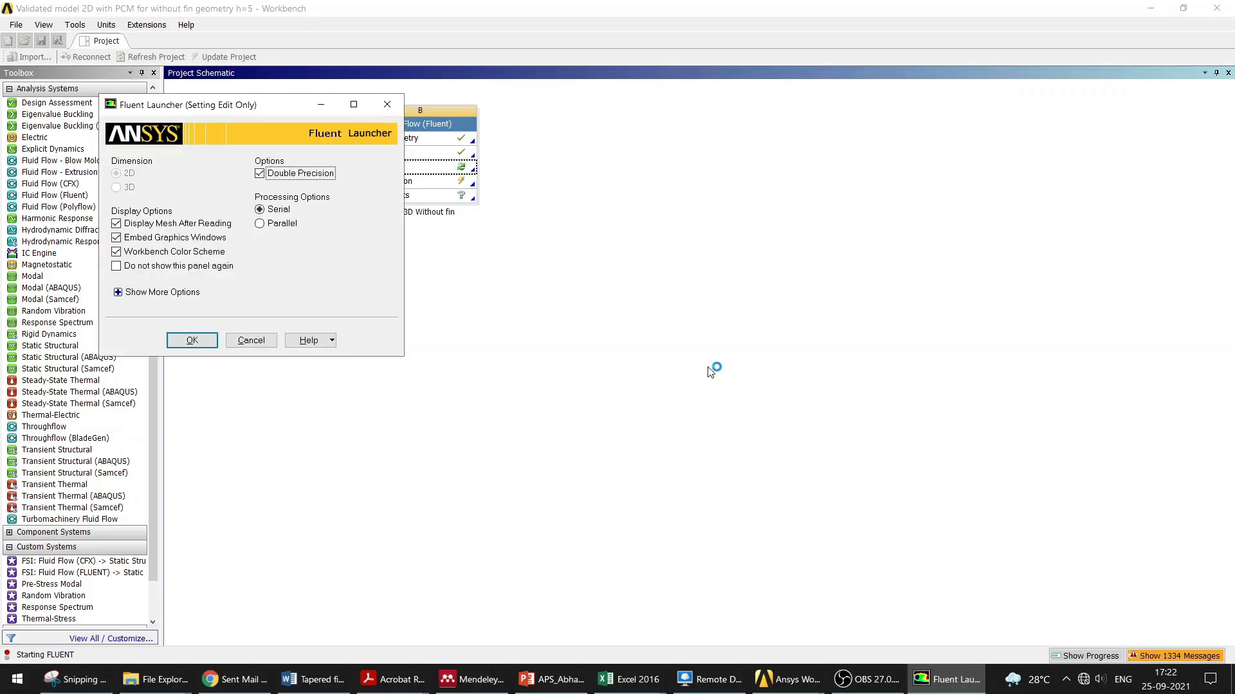
left_click(199, 341)
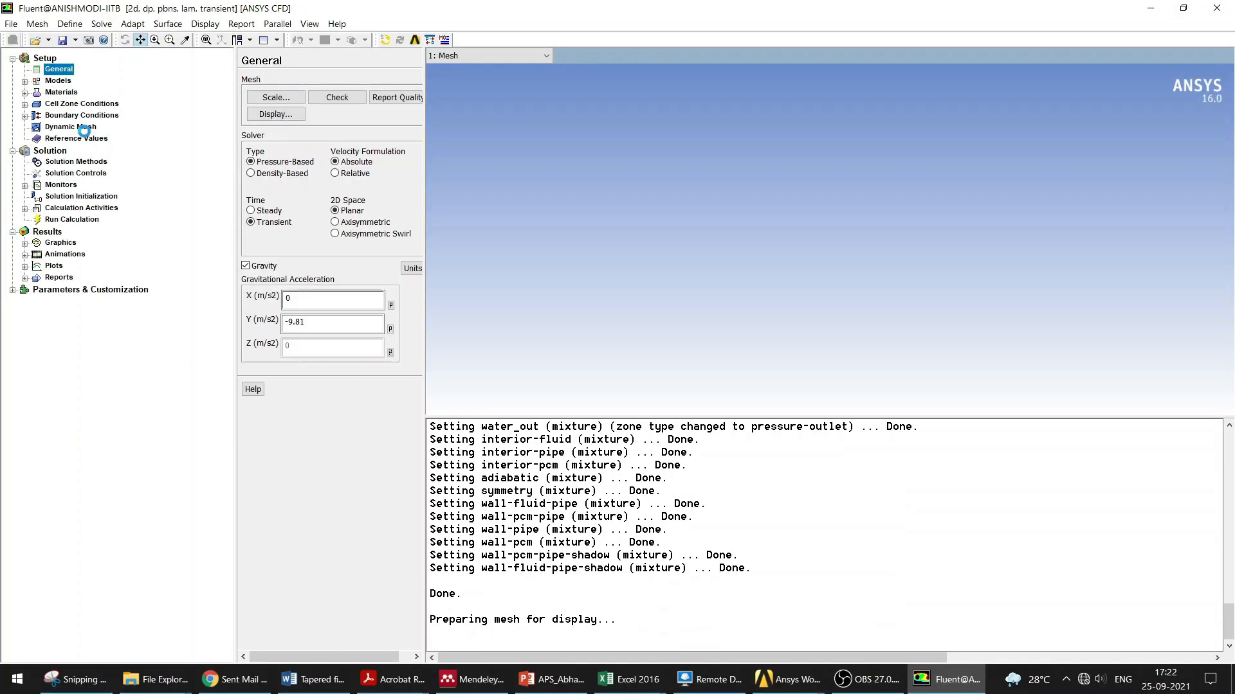
Step: Display the interior-pipe, symmetry, wall-pipe, water_in and water_out mesh surfaces one at a time to check the zones
left_click(50, 82)
left_click(58, 69)
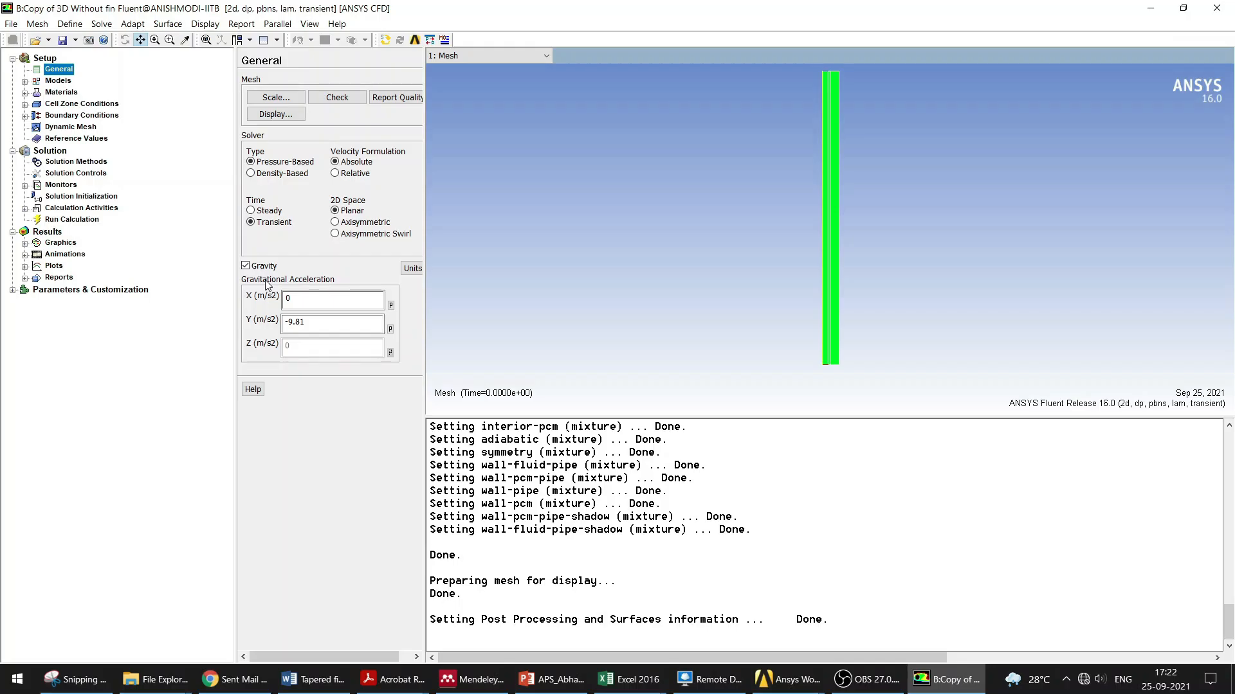
left_click(312, 330)
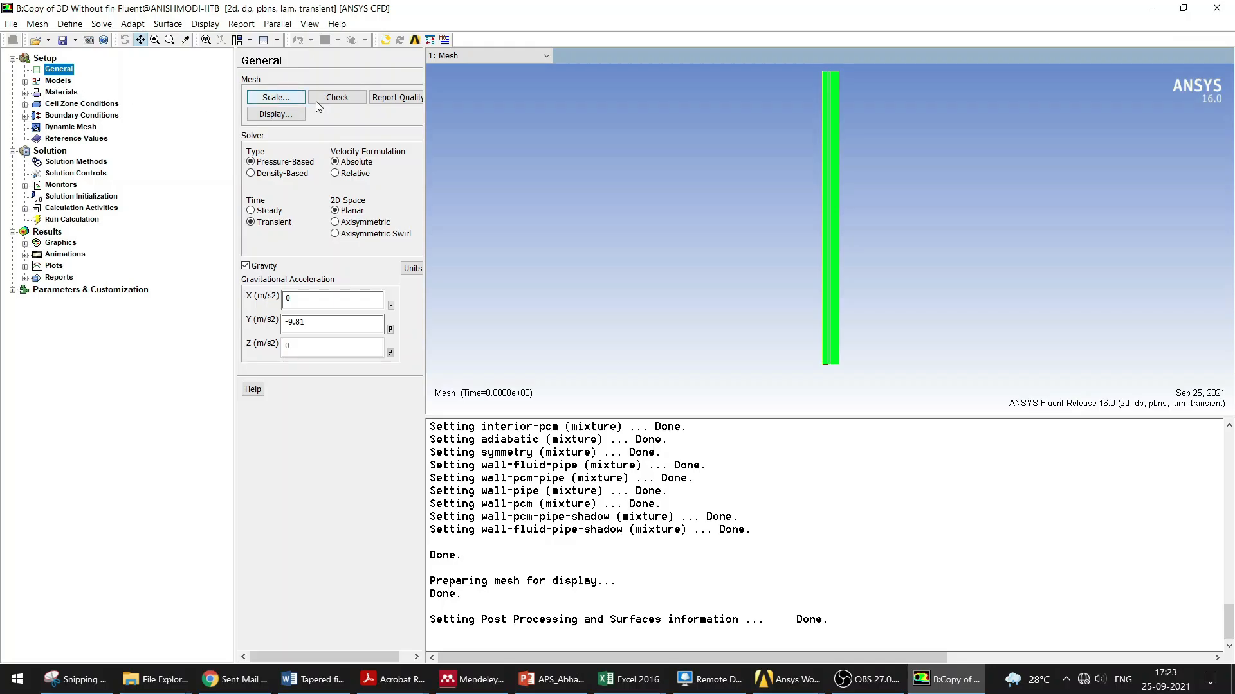
left_click(288, 115)
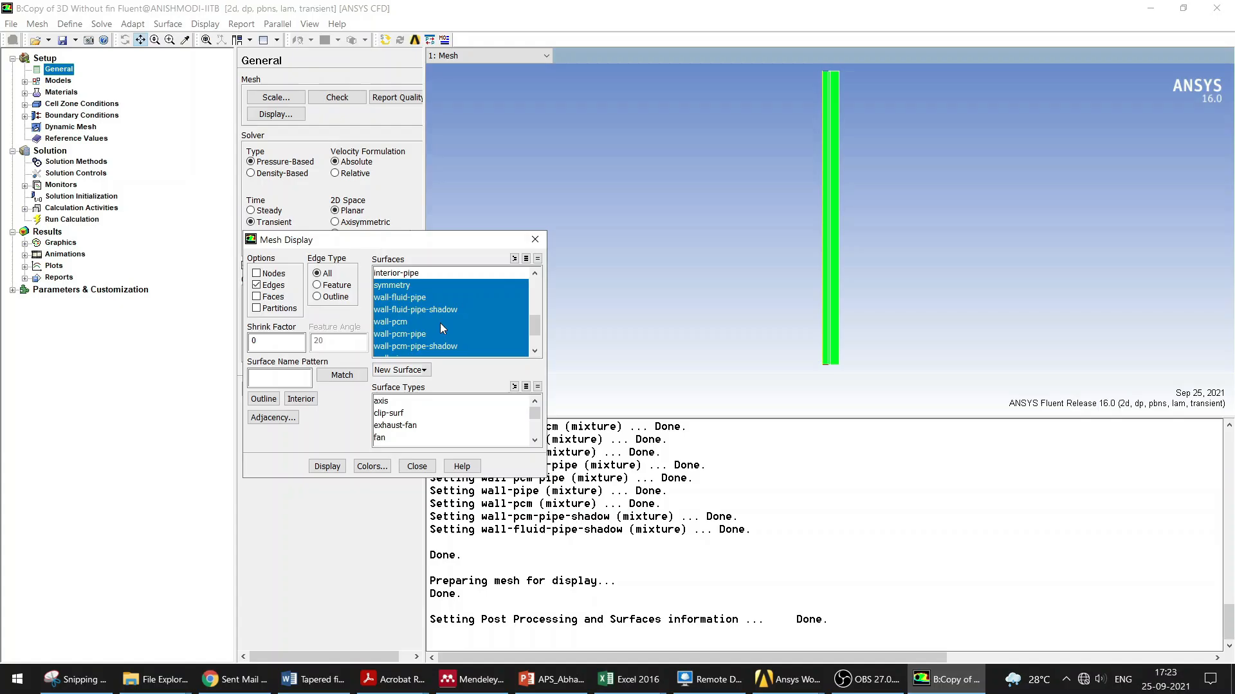
left_click(537, 259)
left_click(411, 273)
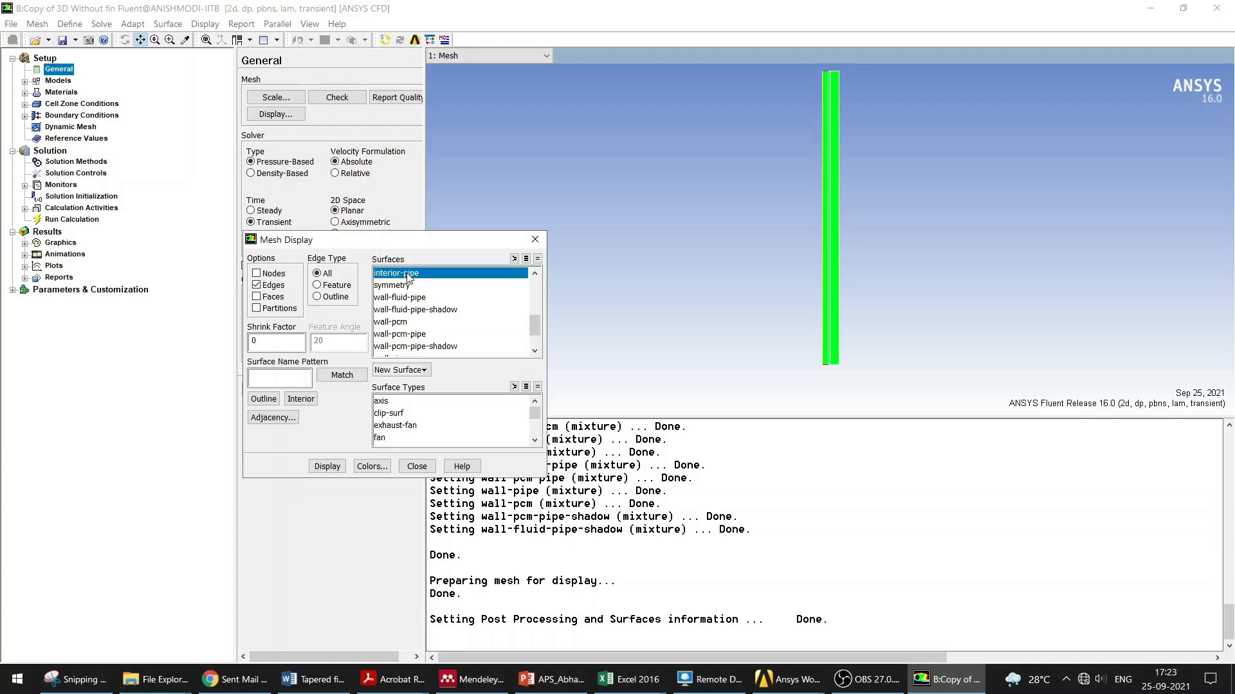
left_click(332, 466)
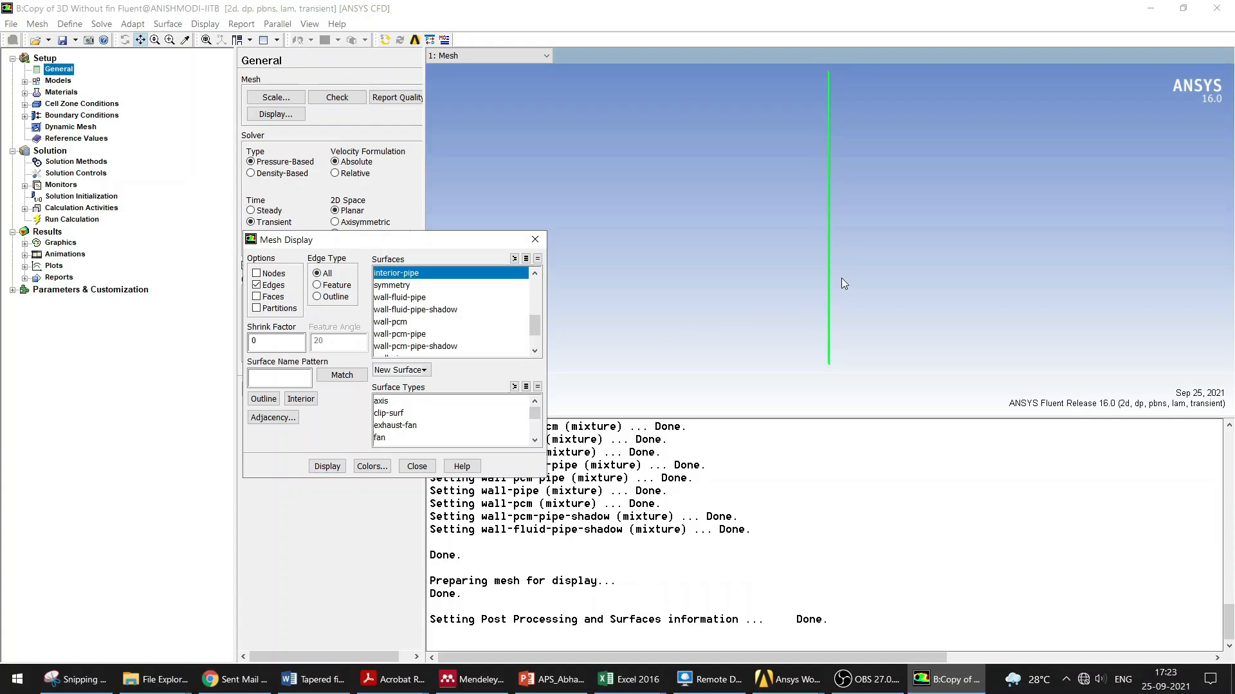
left_click(405, 285)
left_click(412, 274)
left_click(328, 466)
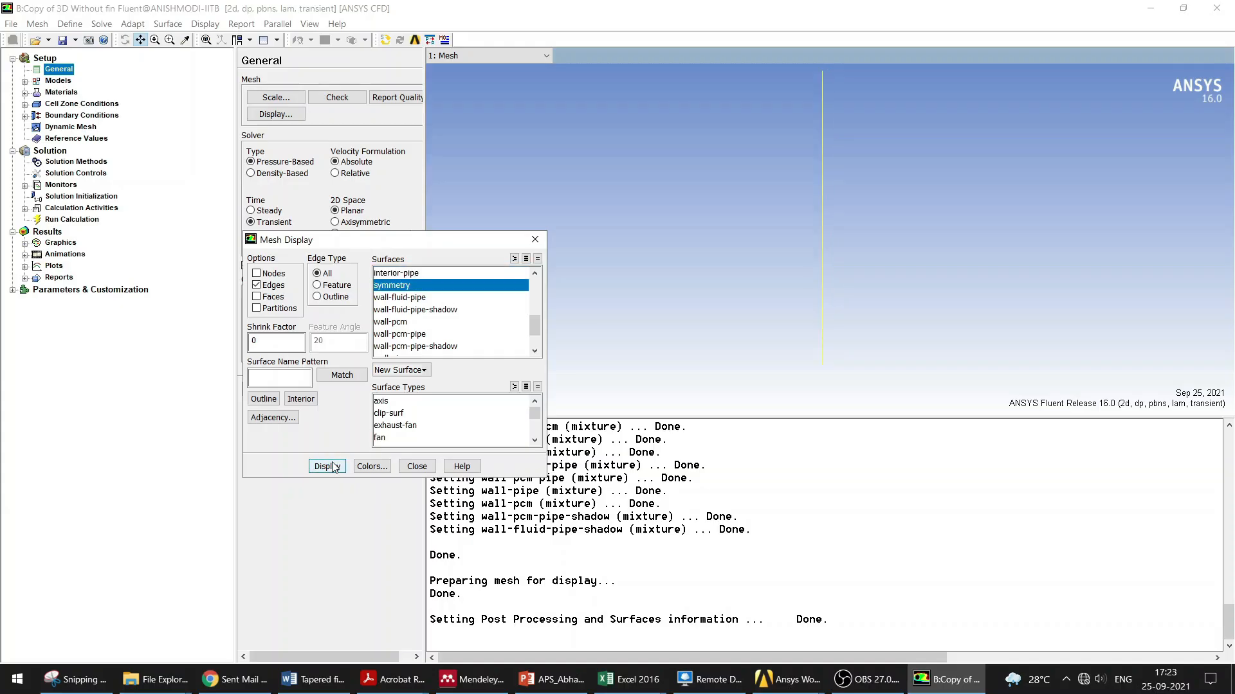
scroll(534, 324, "down", 1)
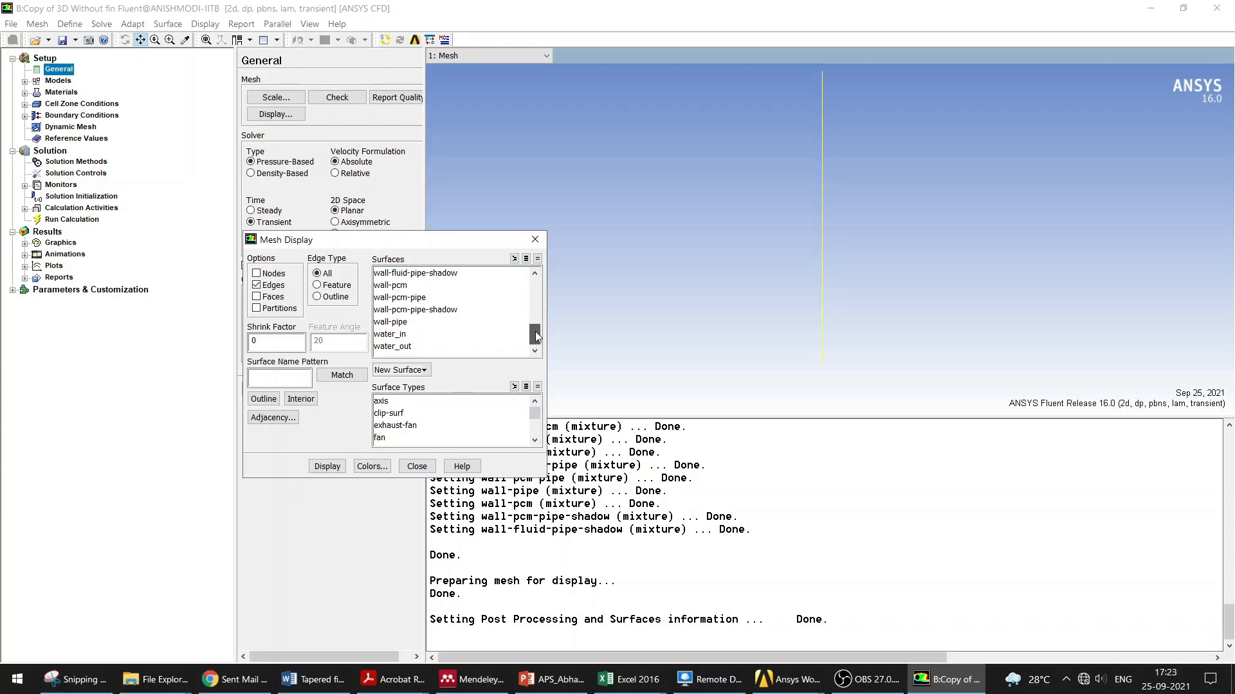
left_click(408, 324)
left_click(327, 467)
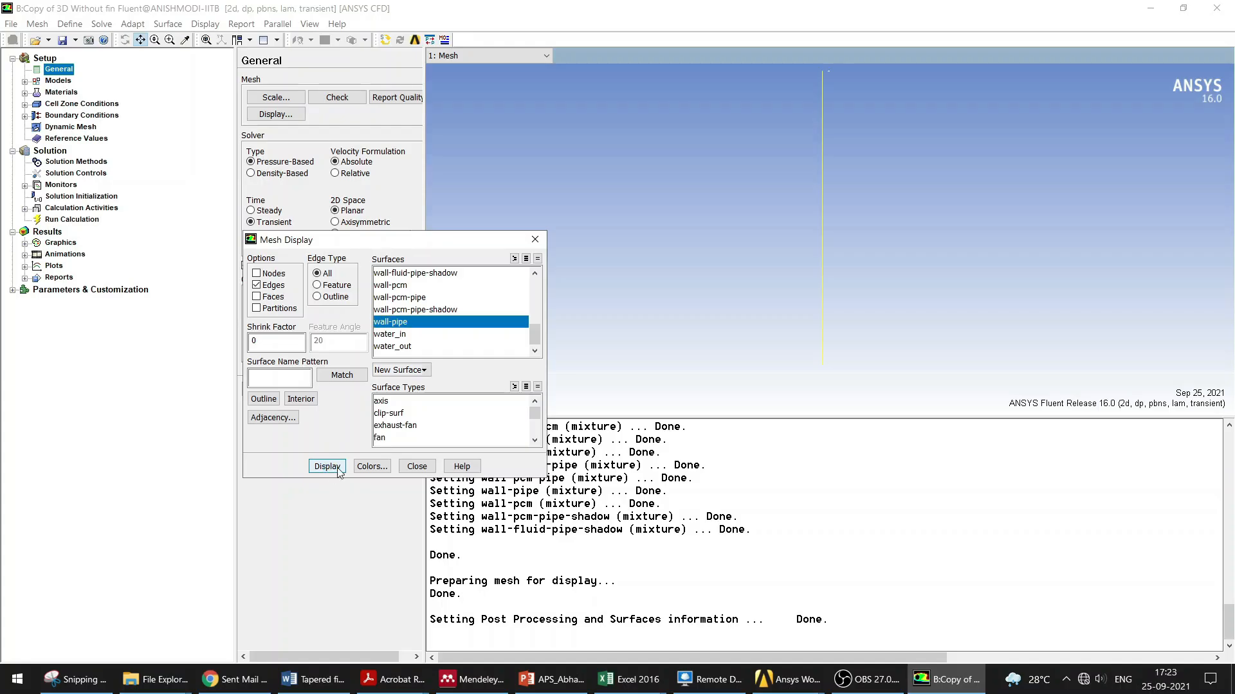
left_click(403, 335)
left_click(537, 259)
left_click(401, 336)
left_click(327, 467)
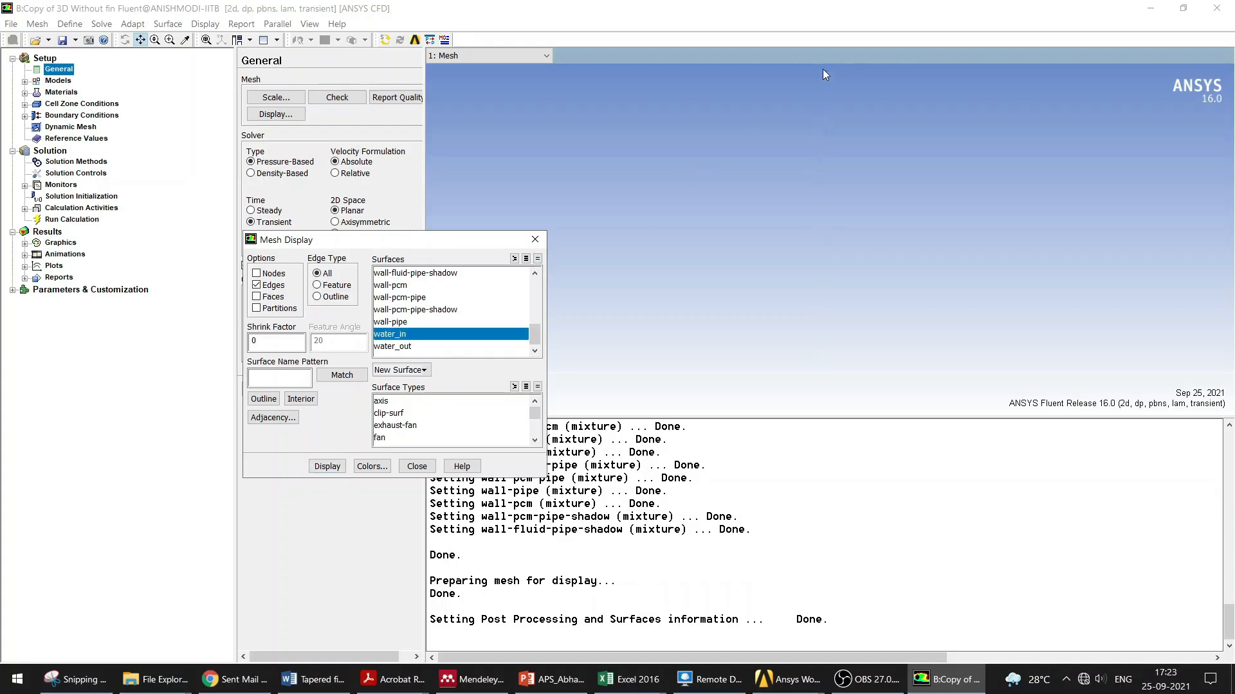
left_click(400, 335)
left_click(399, 346)
left_click(329, 467)
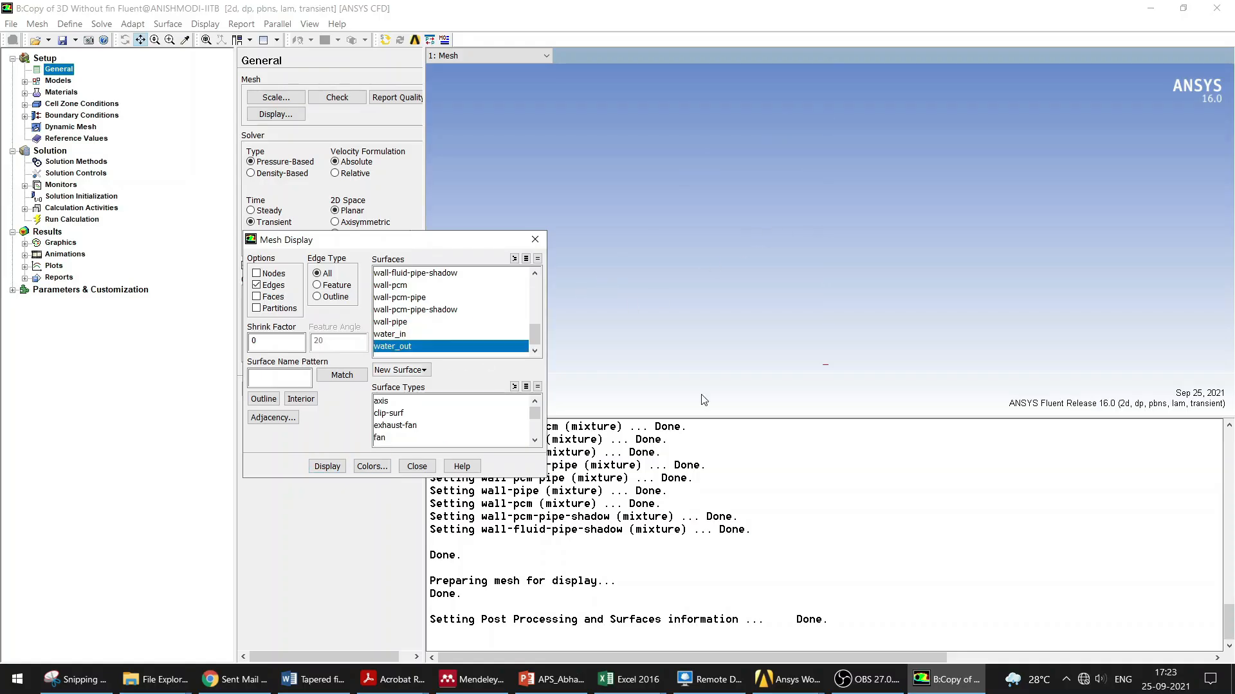
left_click(417, 466)
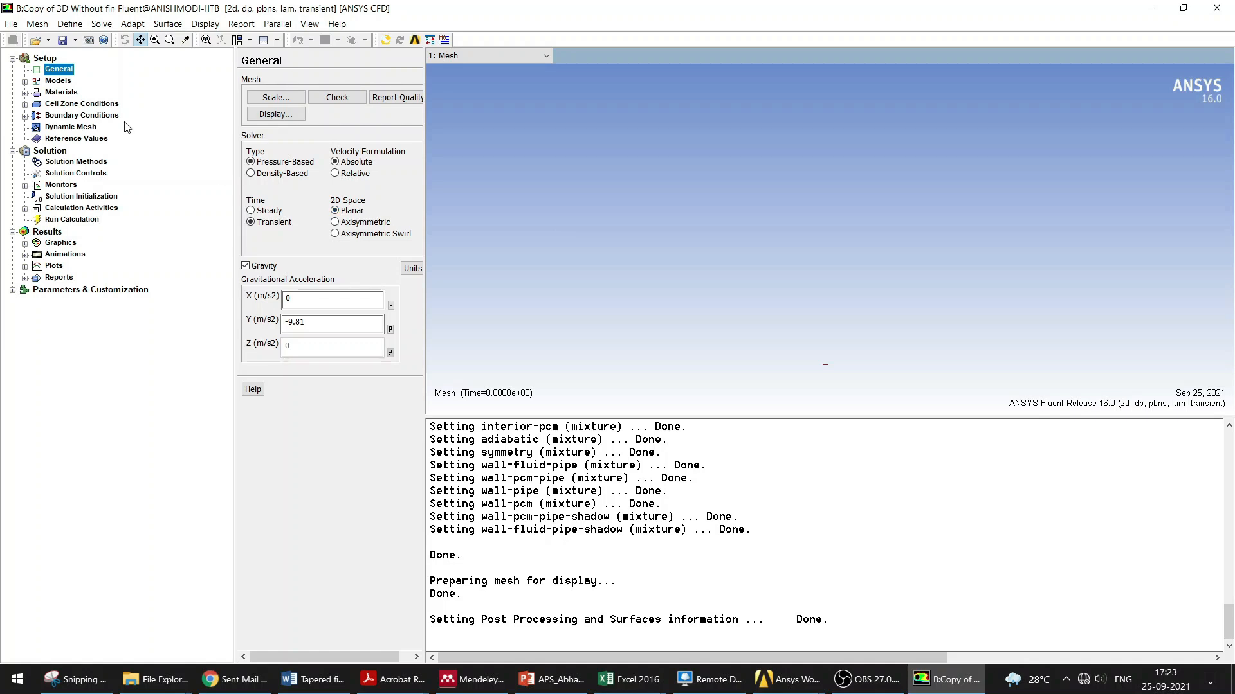
Step: Inspect the Energy model settings in the Models list without changing them
left_click(62, 81)
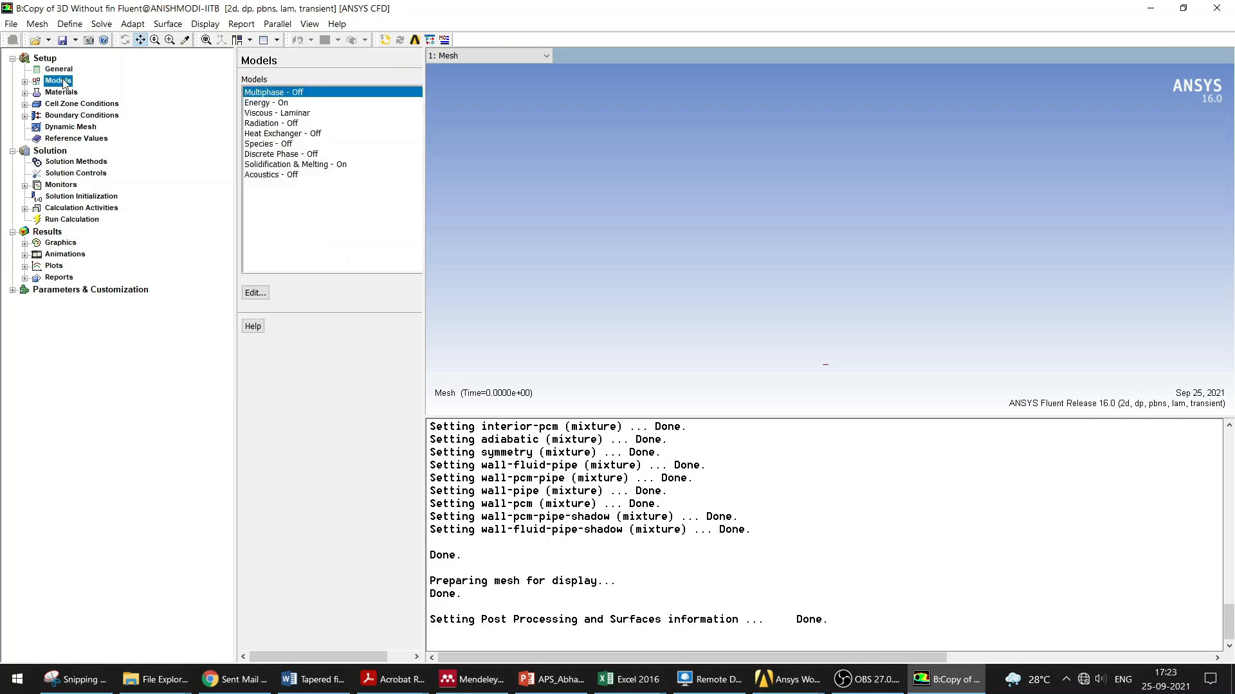
double_click(282, 105)
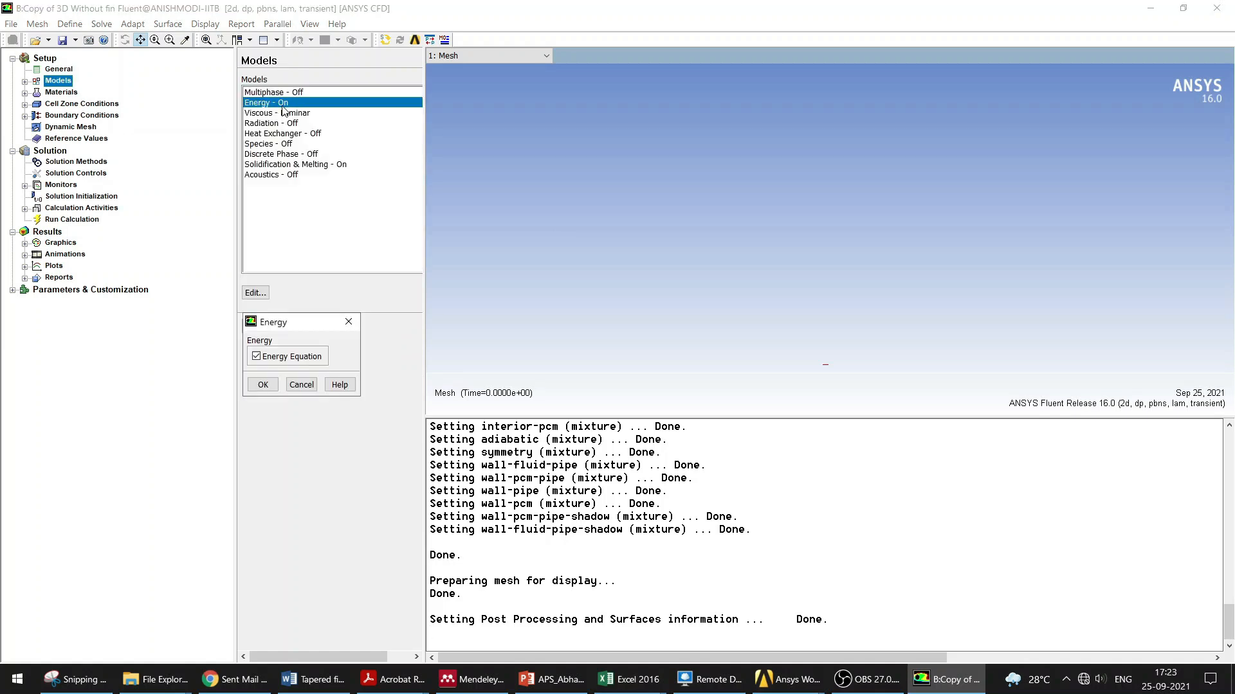
left_click(353, 318)
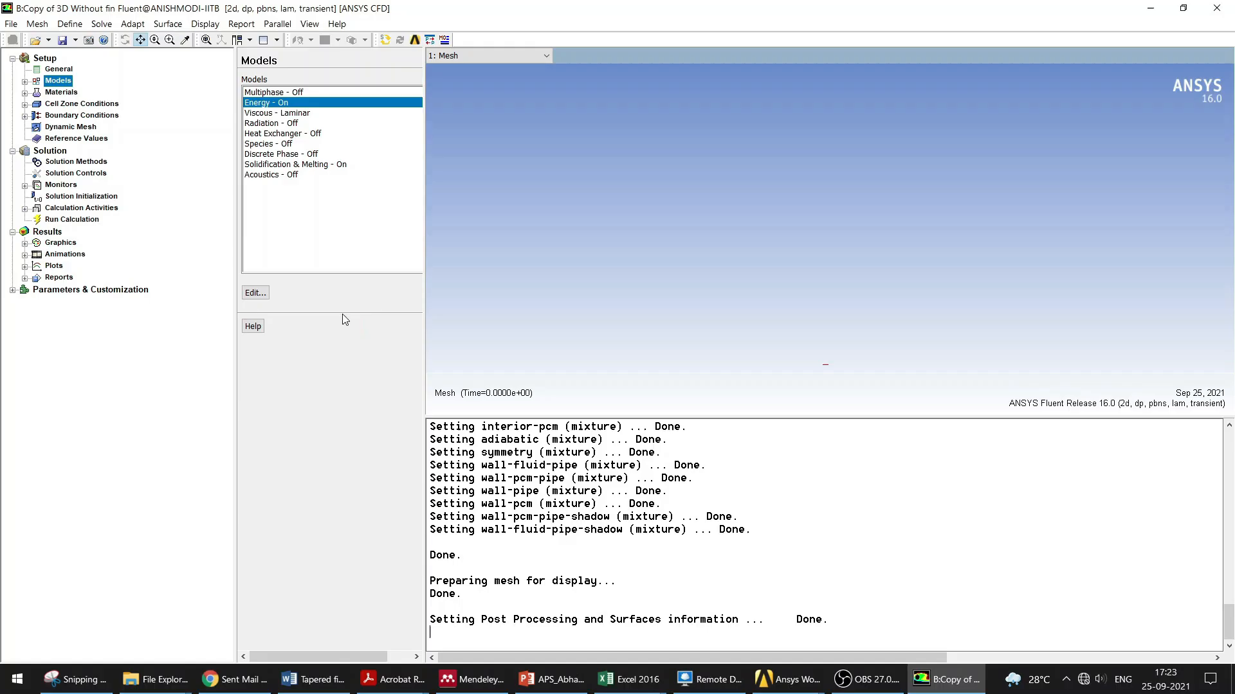
Step: Open the Solidification and Melting model settings and accept them without changes
left_click(309, 166)
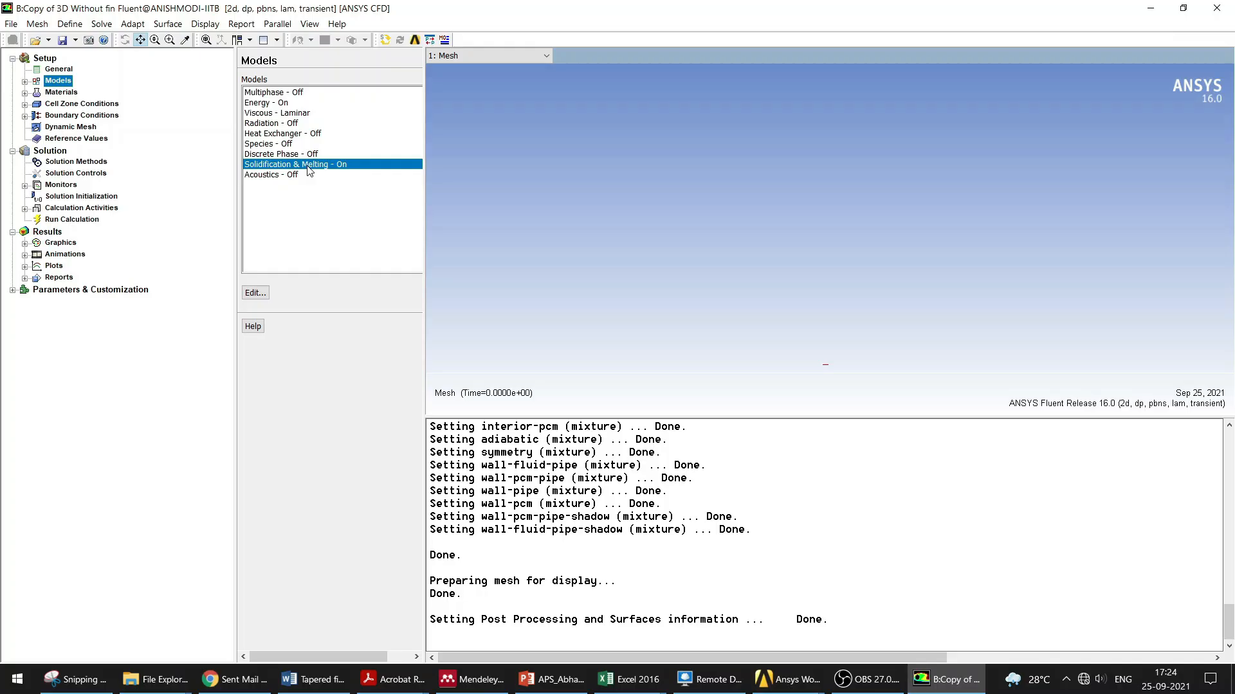
double_click(309, 165)
left_click_drag(389, 309, 555, 289)
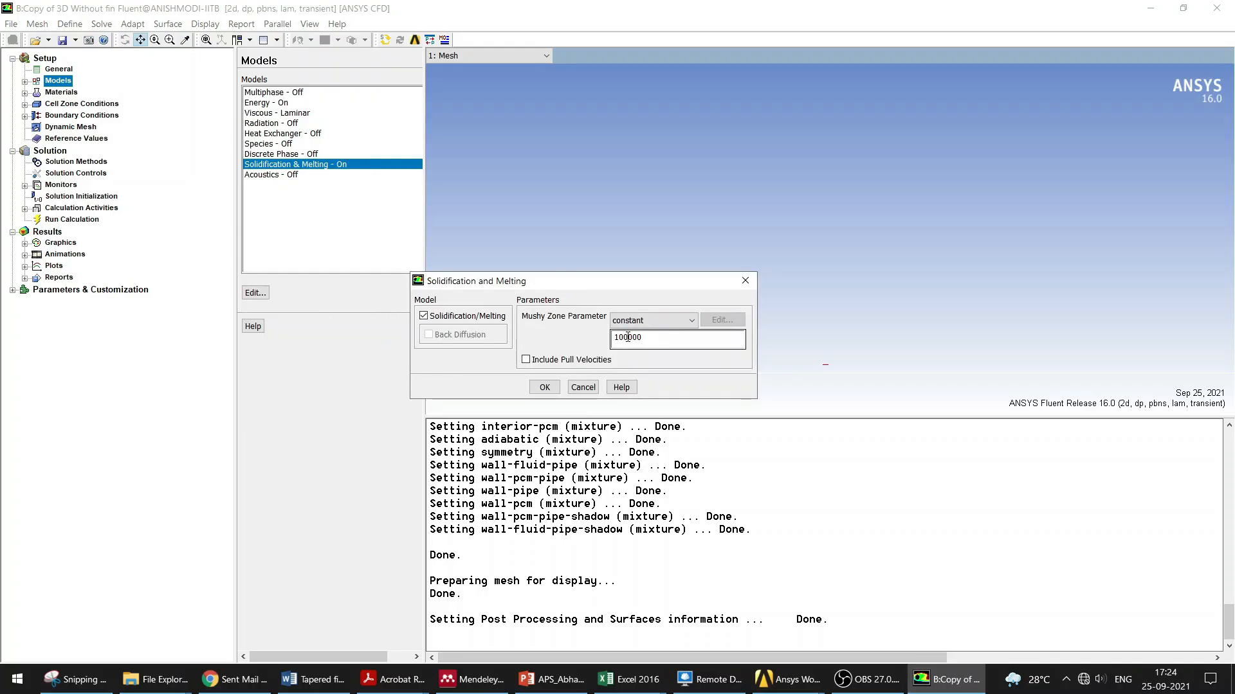
left_click(544, 387)
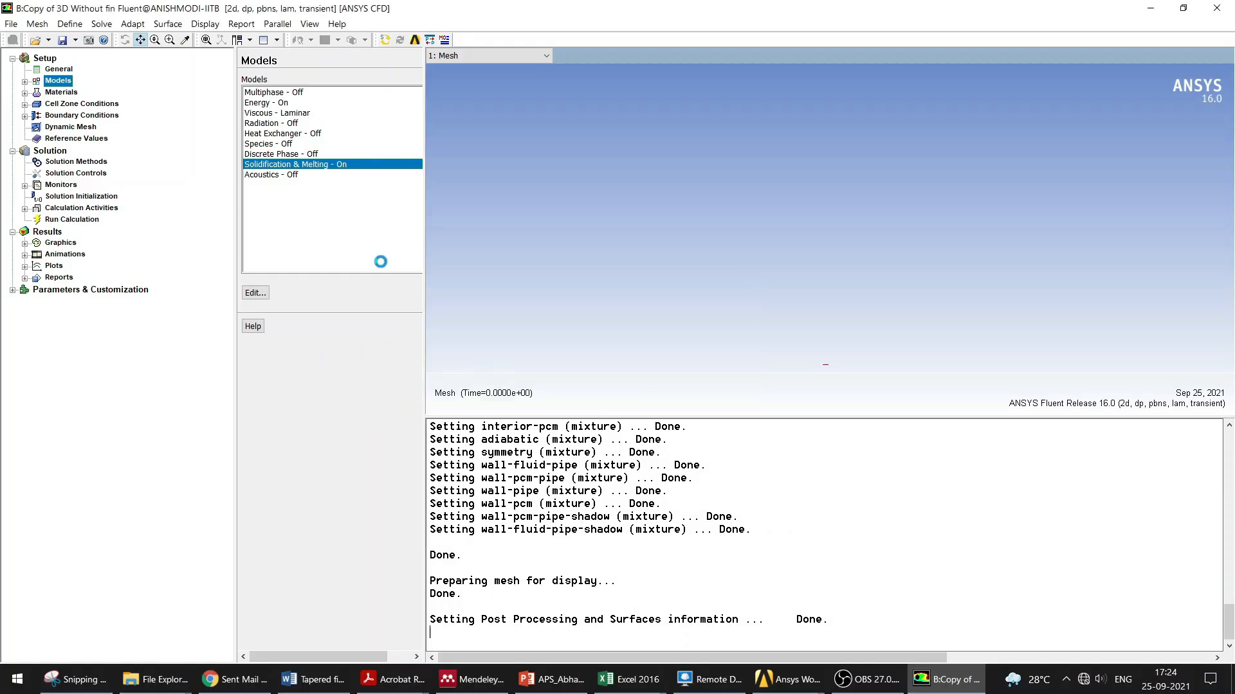
Step: Open the pcm material properties and compare them with the RT35 property table in the reference paper
left_click(61, 92)
double_click(260, 116)
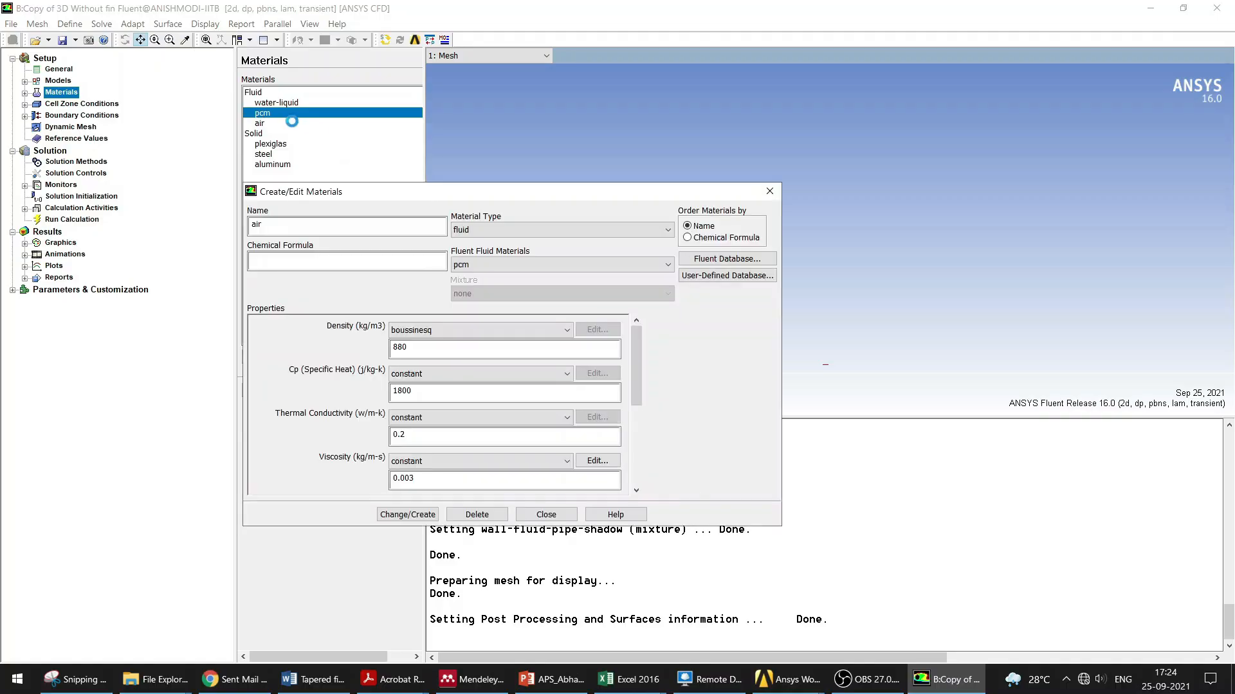
left_click(474, 675)
scroll(773, 460, "up", 15)
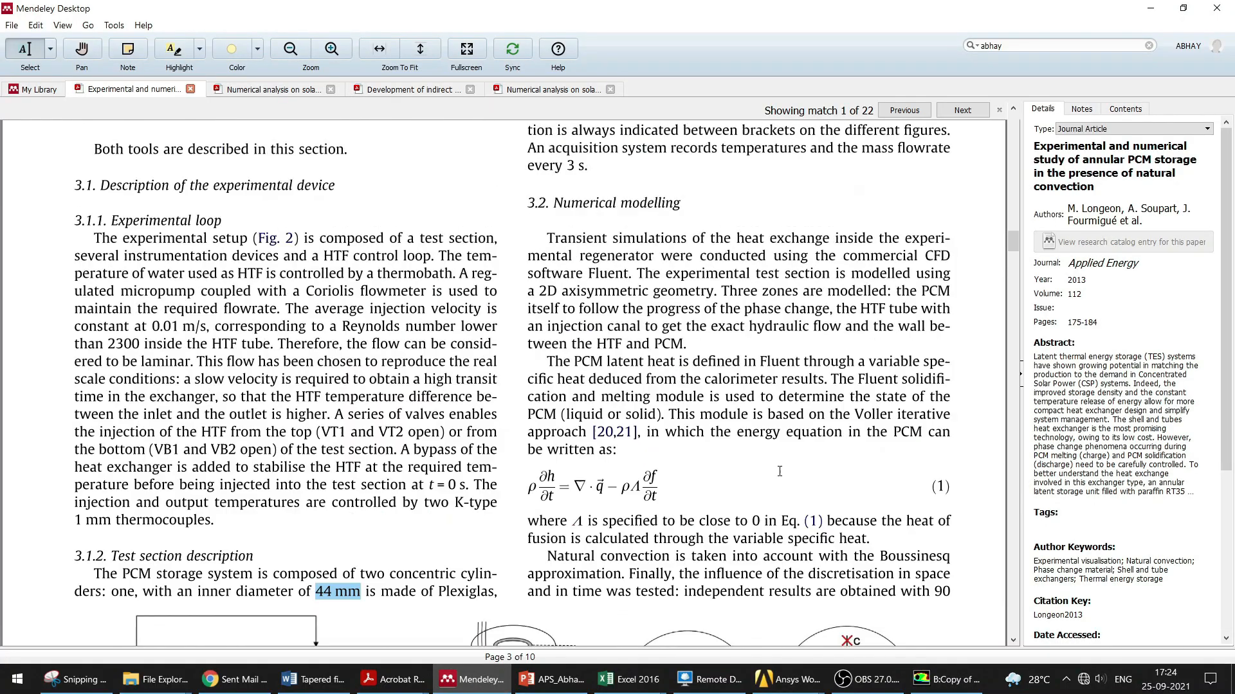
scroll(656, 360, "up", 3)
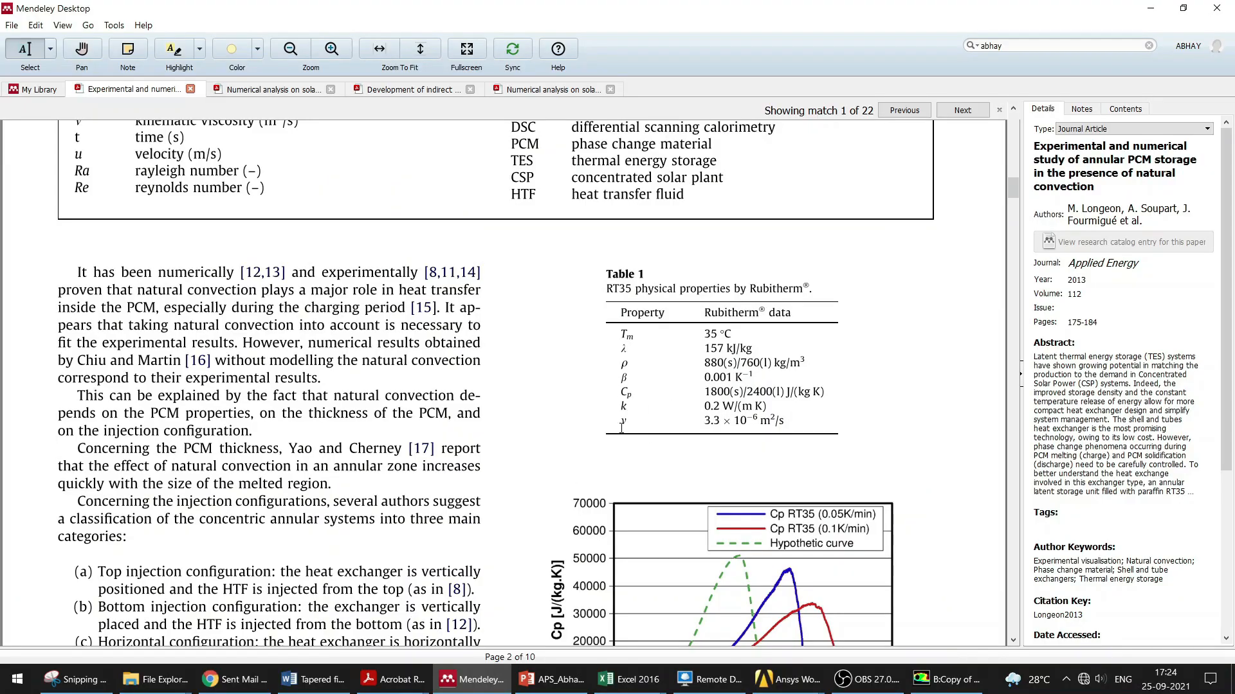
mouse_move(788, 679)
left_click(884, 642)
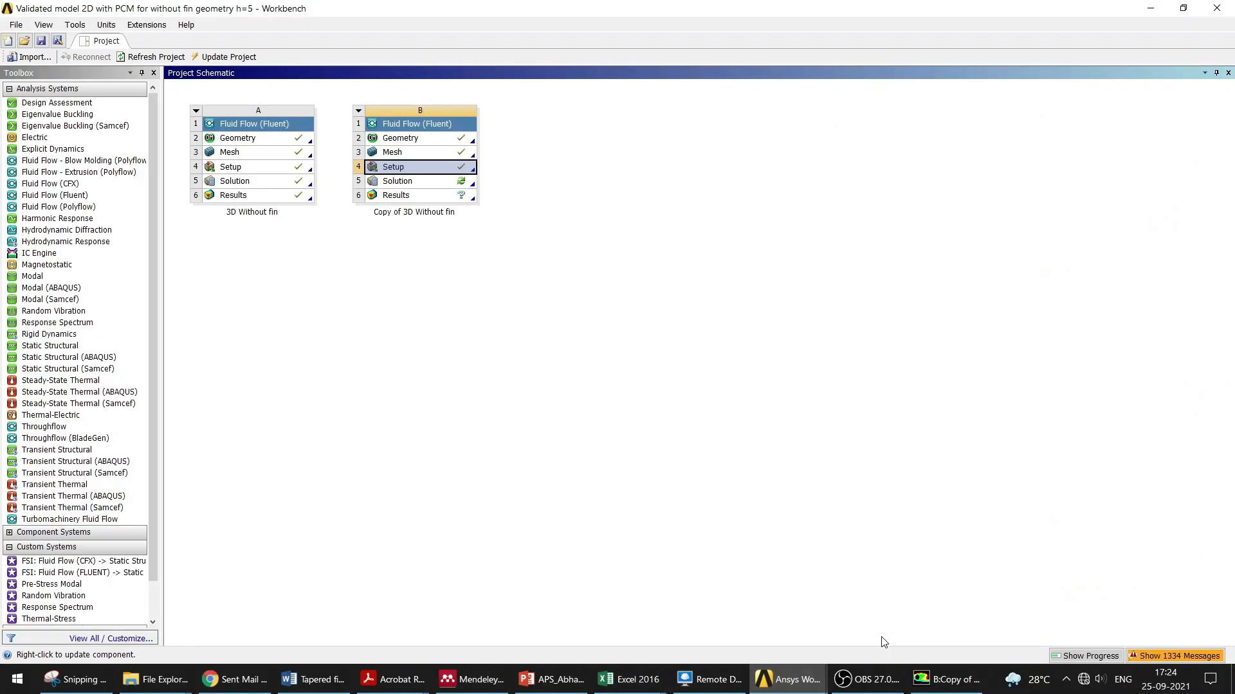
Step: Scroll through the remaining pcm material properties and close the material dialog
left_click(945, 679)
mouse_move(639, 382)
left_mouse_down()
mouse_move(646, 472)
mouse_move(640, 381)
left_mouse_up()
left_click(636, 493)
left_click(636, 493)
left_click(636, 493)
left_click(636, 493)
left_click(636, 493)
left_click(546, 515)
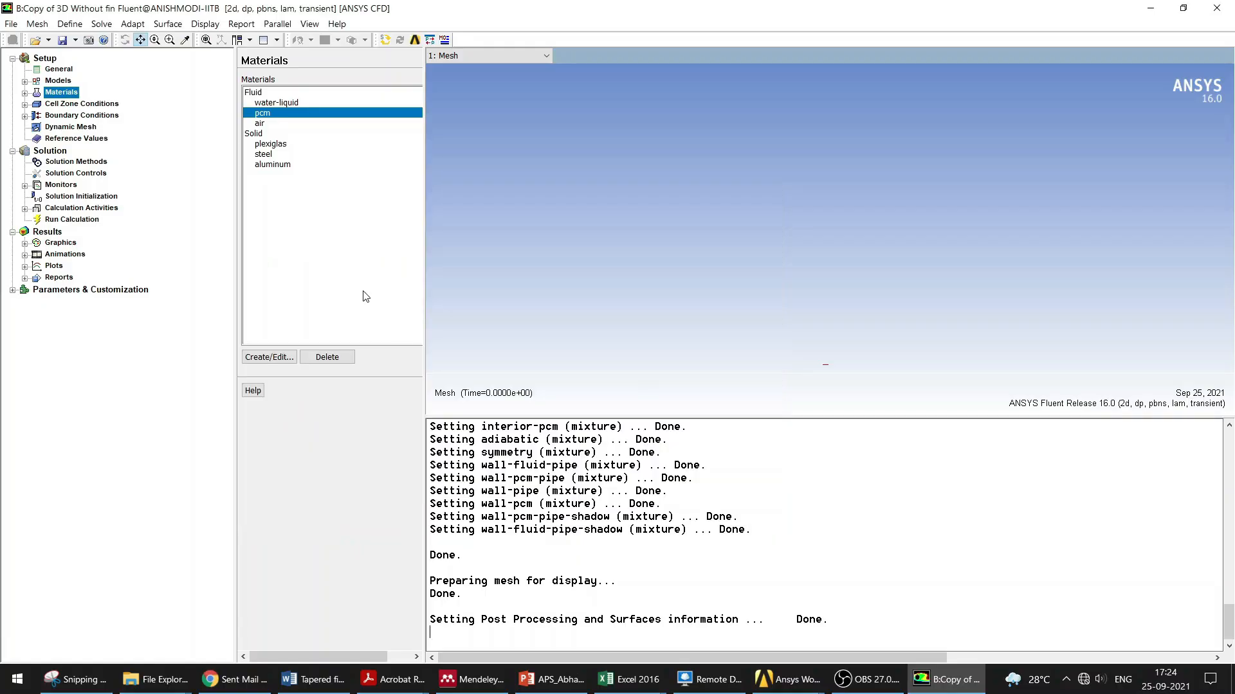
Step: Review the water-liquid material properties and its entry in the Fluent fluid materials database
left_click(294, 104)
double_click(293, 105)
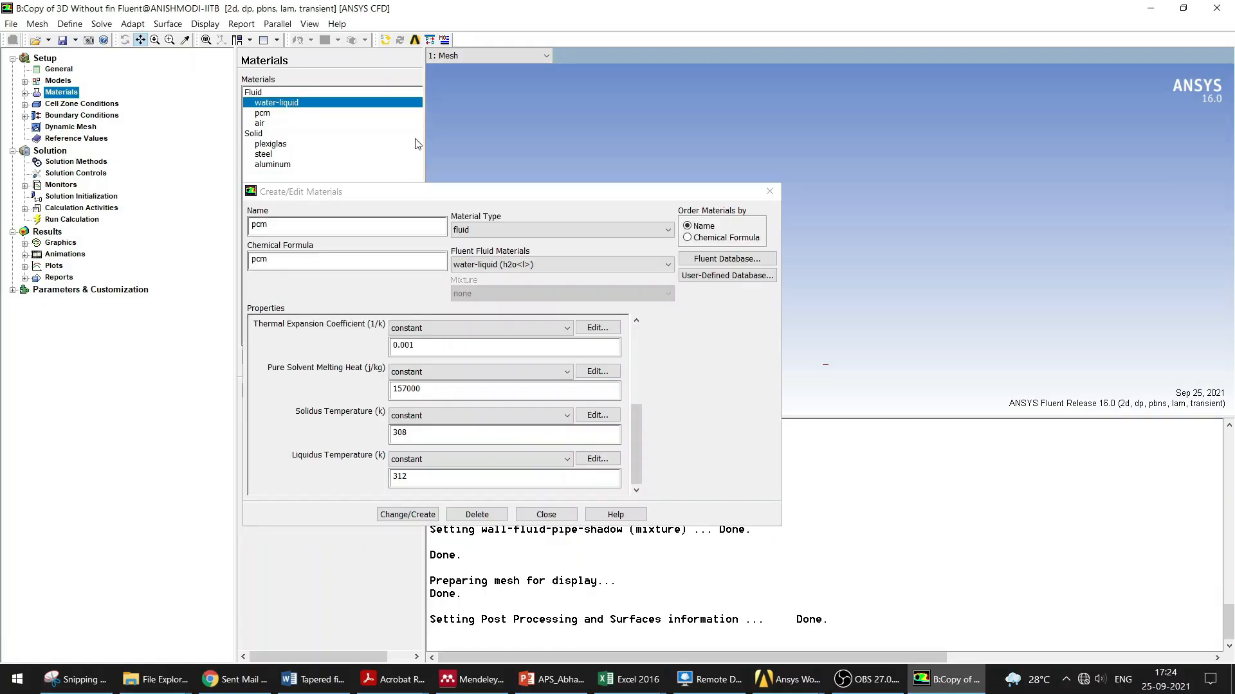
left_click(707, 260)
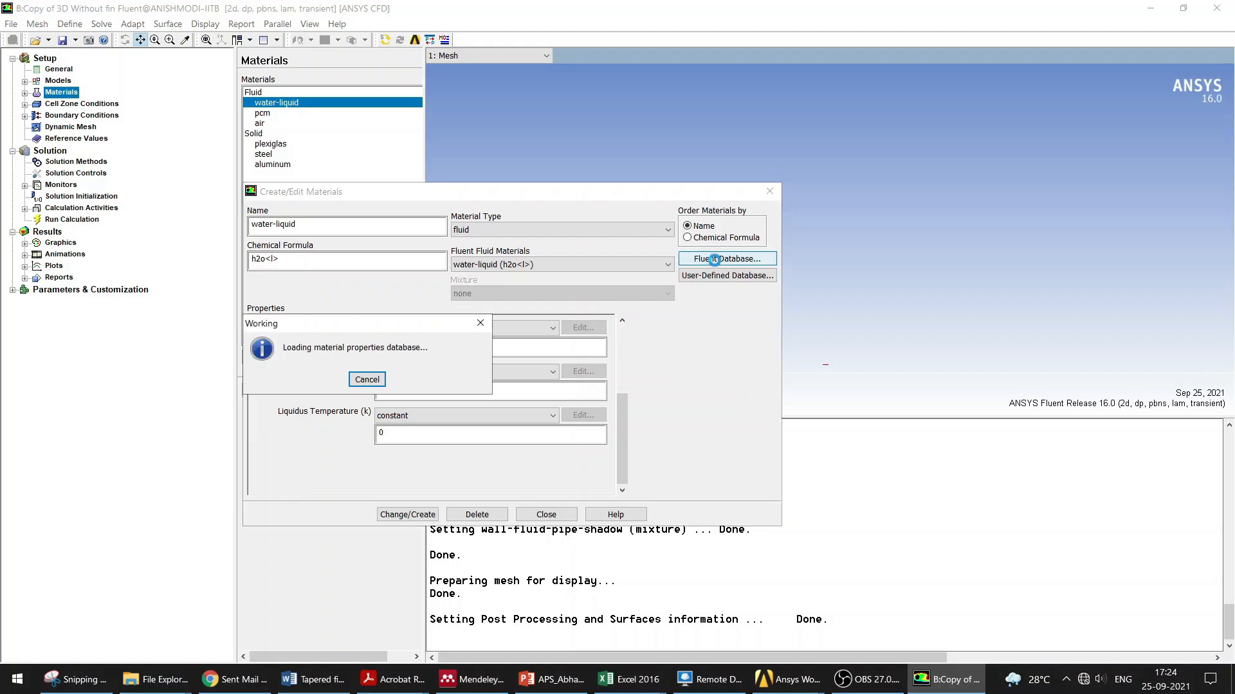
left_click_drag(452, 288, 448, 324)
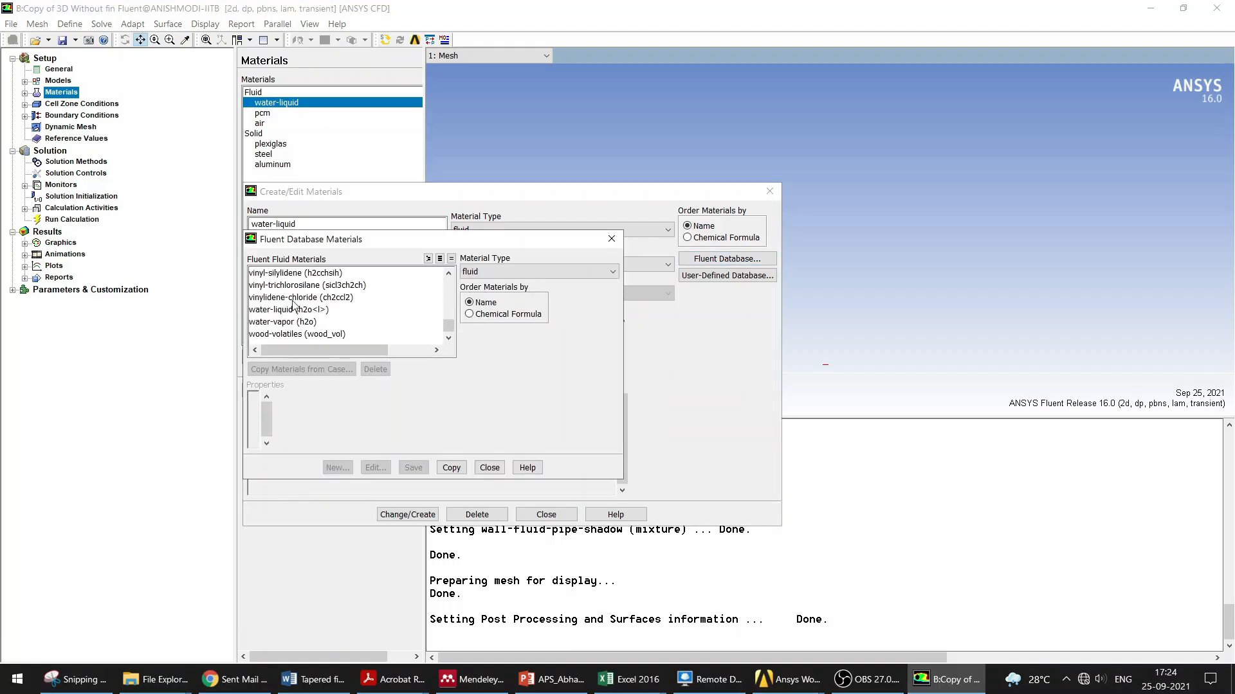
left_click(490, 468)
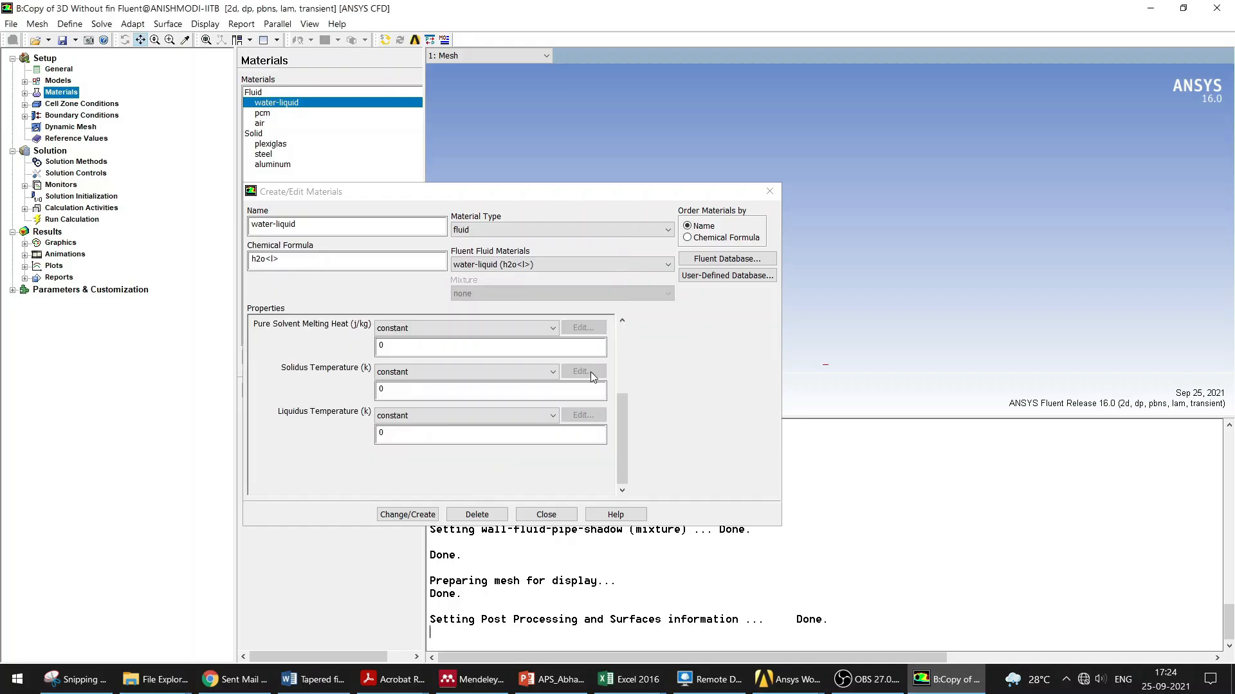
left_click(770, 191)
Step: Review the plexiglas and steel solid material properties, including steel in the Fluent solid materials database
double_click(267, 144)
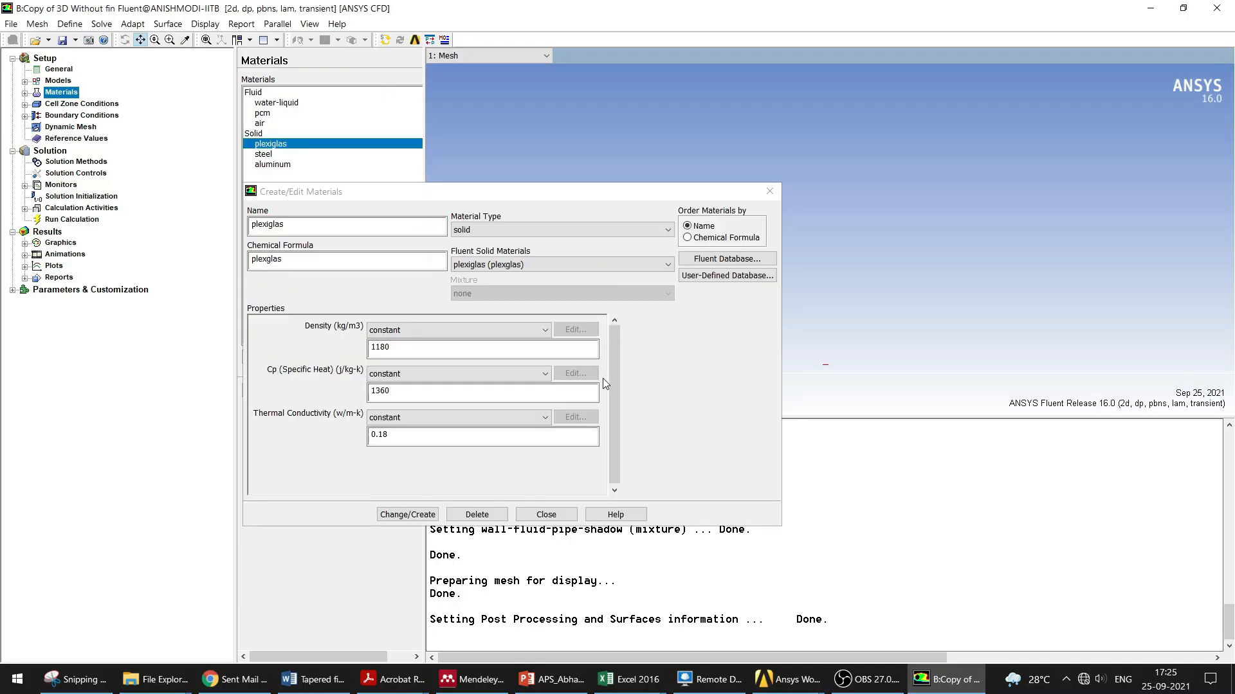
left_click(278, 154)
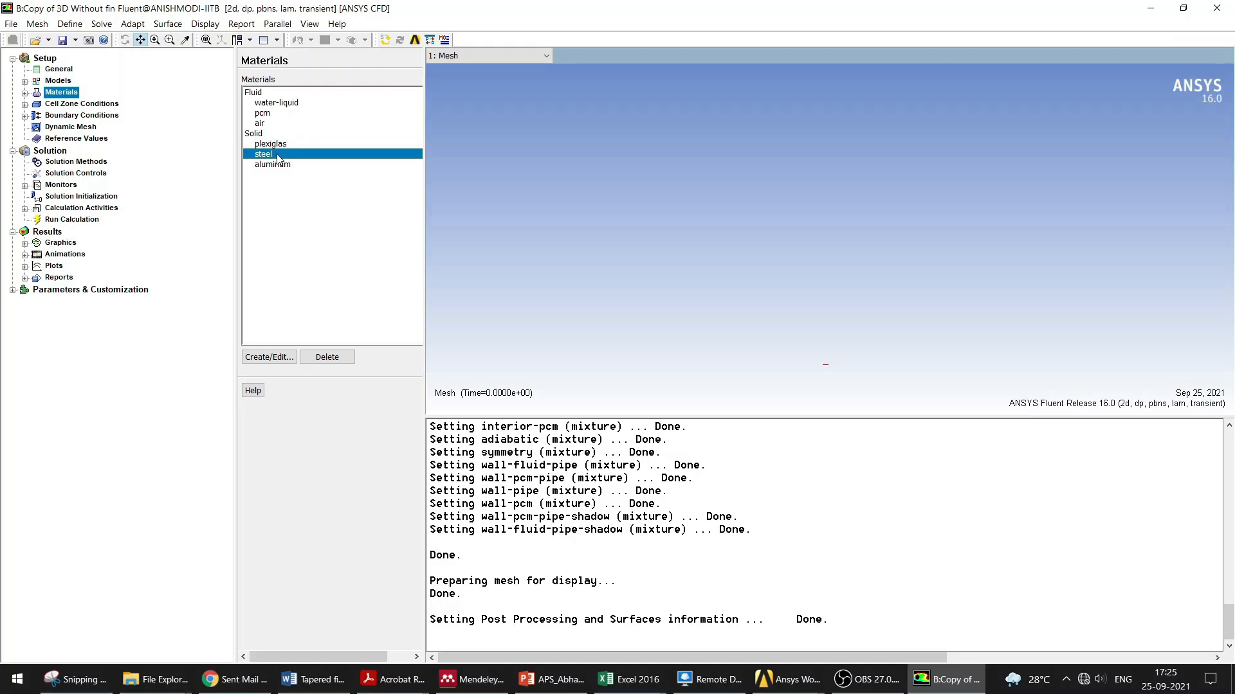
double_click(277, 155)
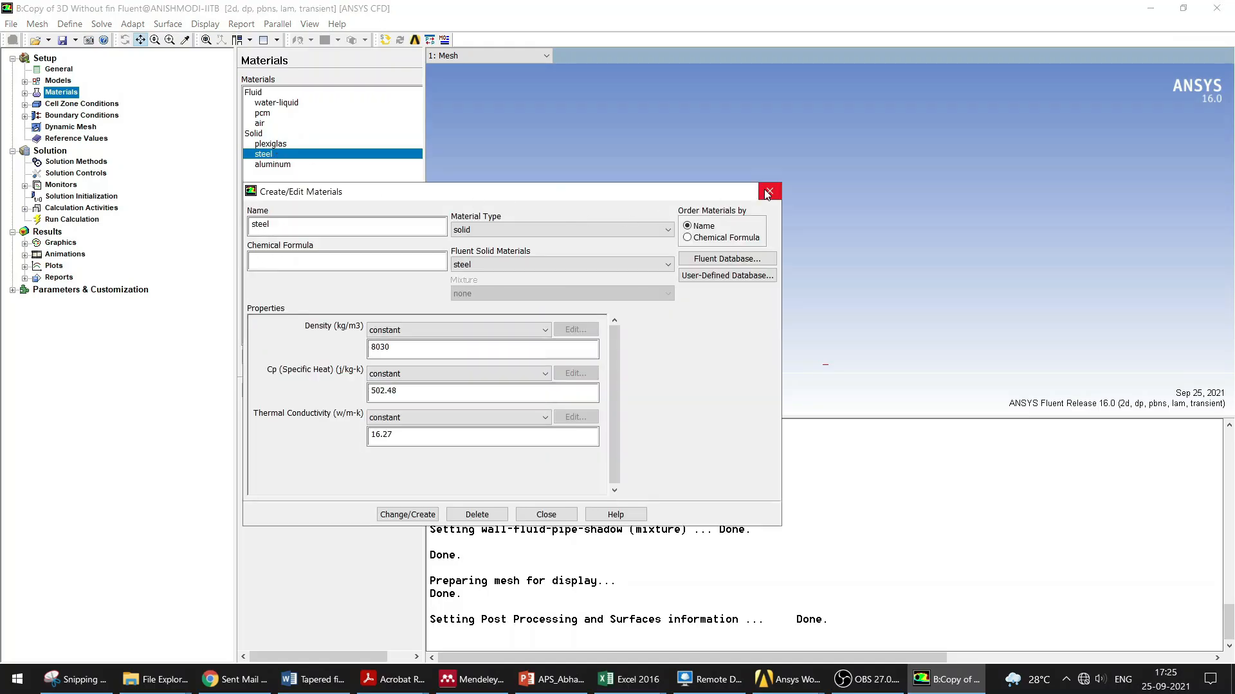
left_click(726, 259)
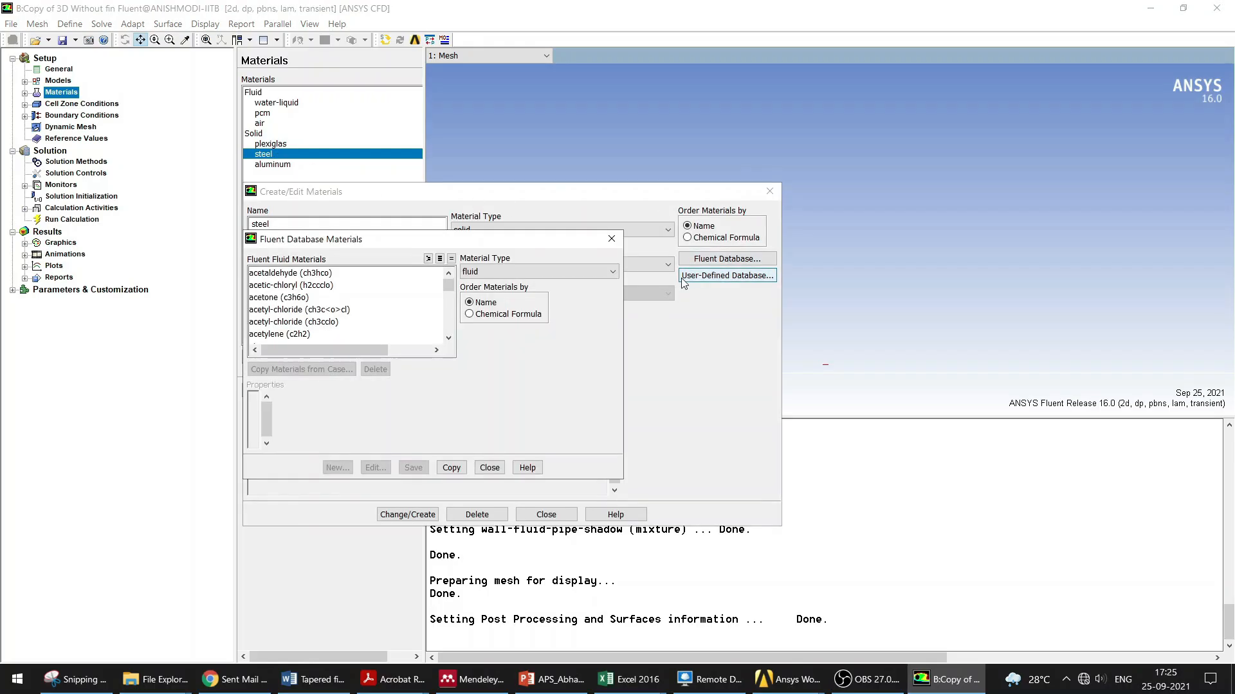
left_click(492, 272)
left_click(483, 298)
left_click_drag(449, 292, 447, 318)
left_click(257, 324)
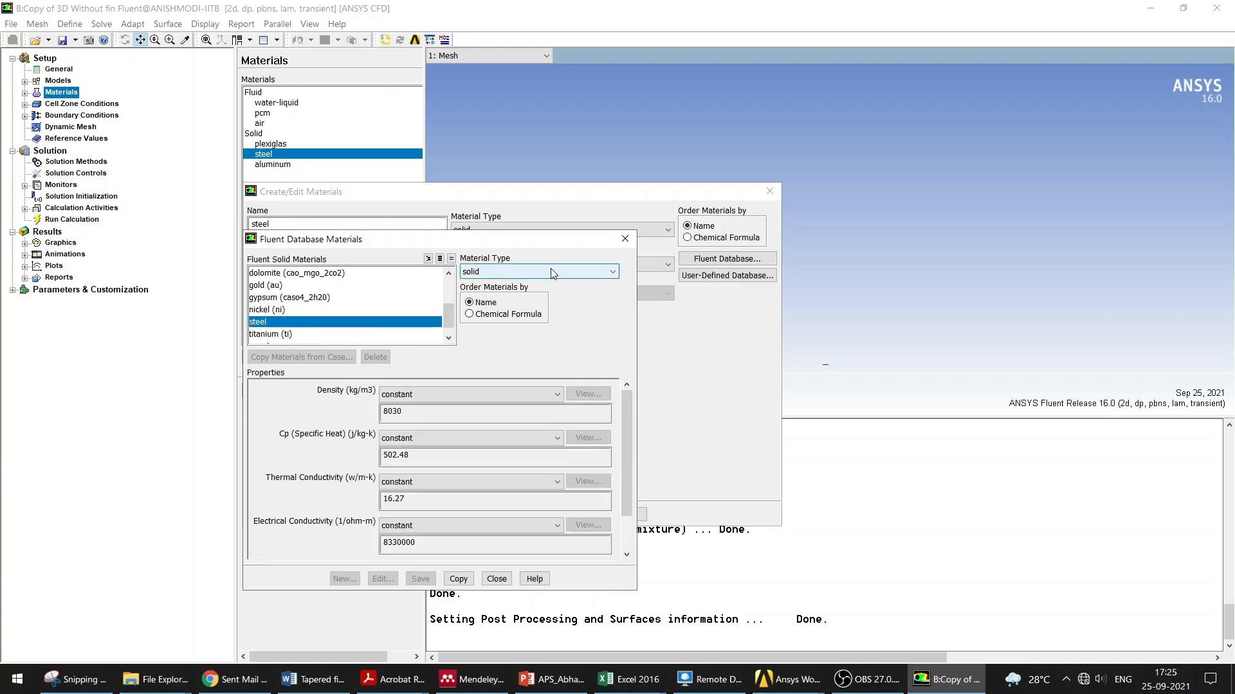
left_click(627, 243)
left_click(770, 191)
double_click(270, 144)
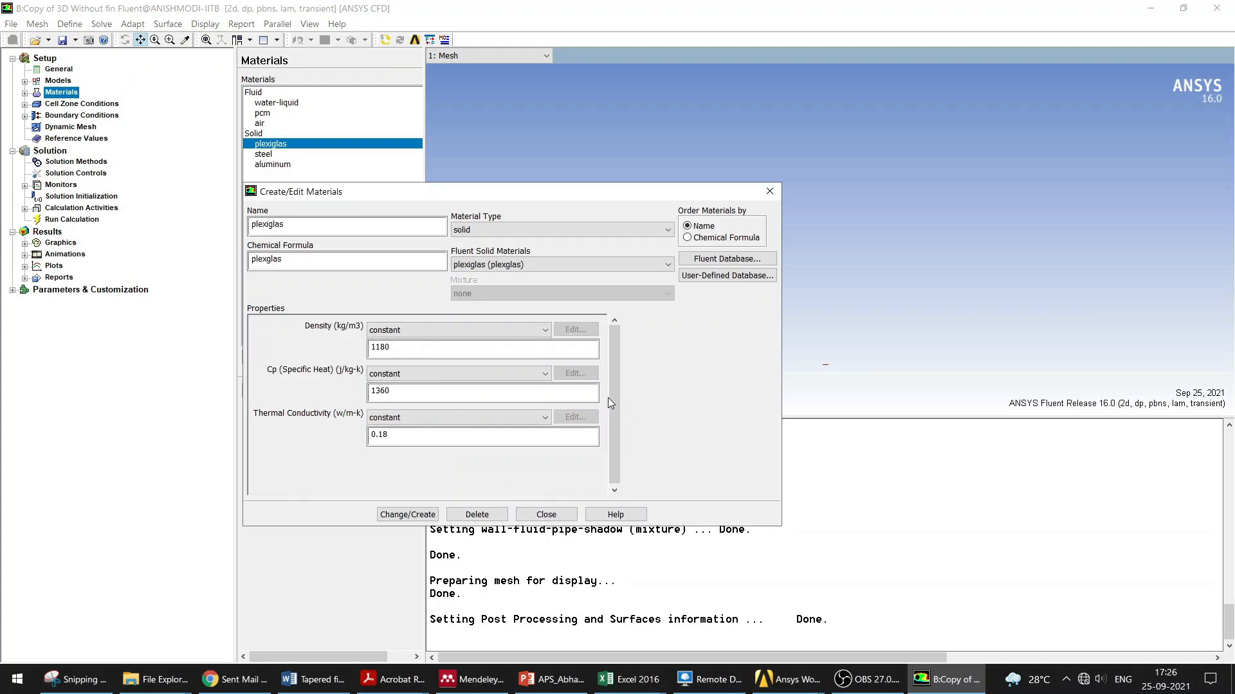
left_click(554, 517)
Step: Check the material assigned to the fluid cell zone
left_click(92, 107)
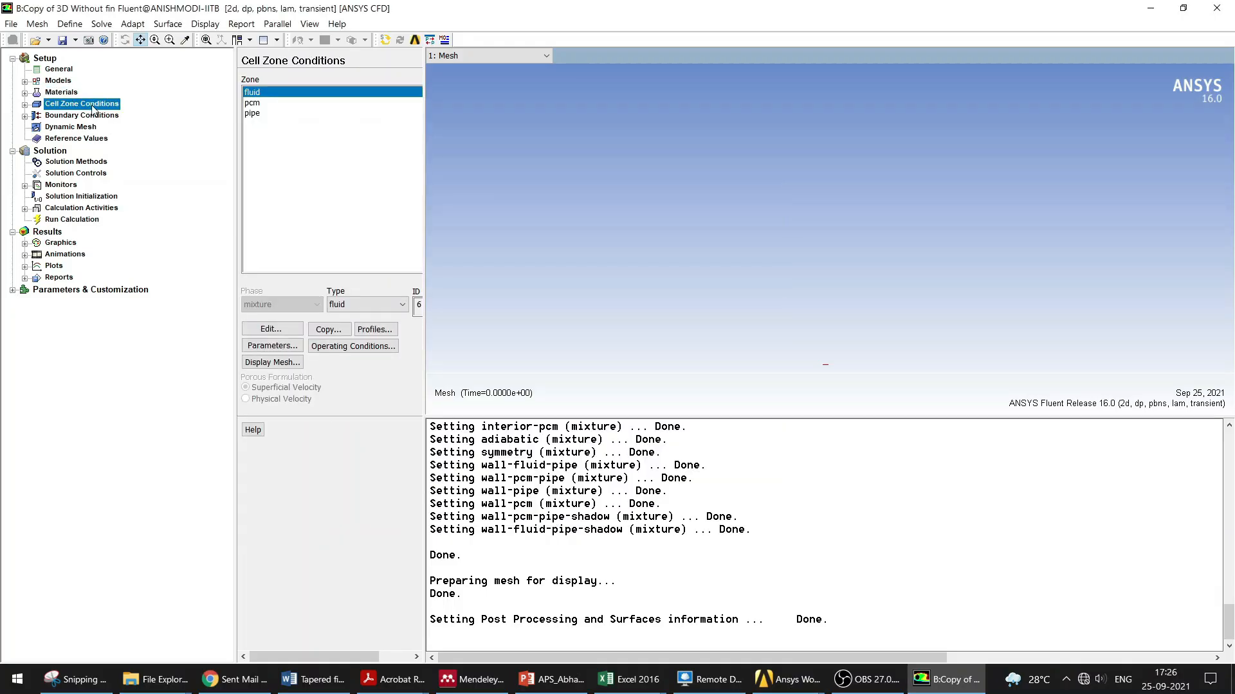
double_click(261, 94)
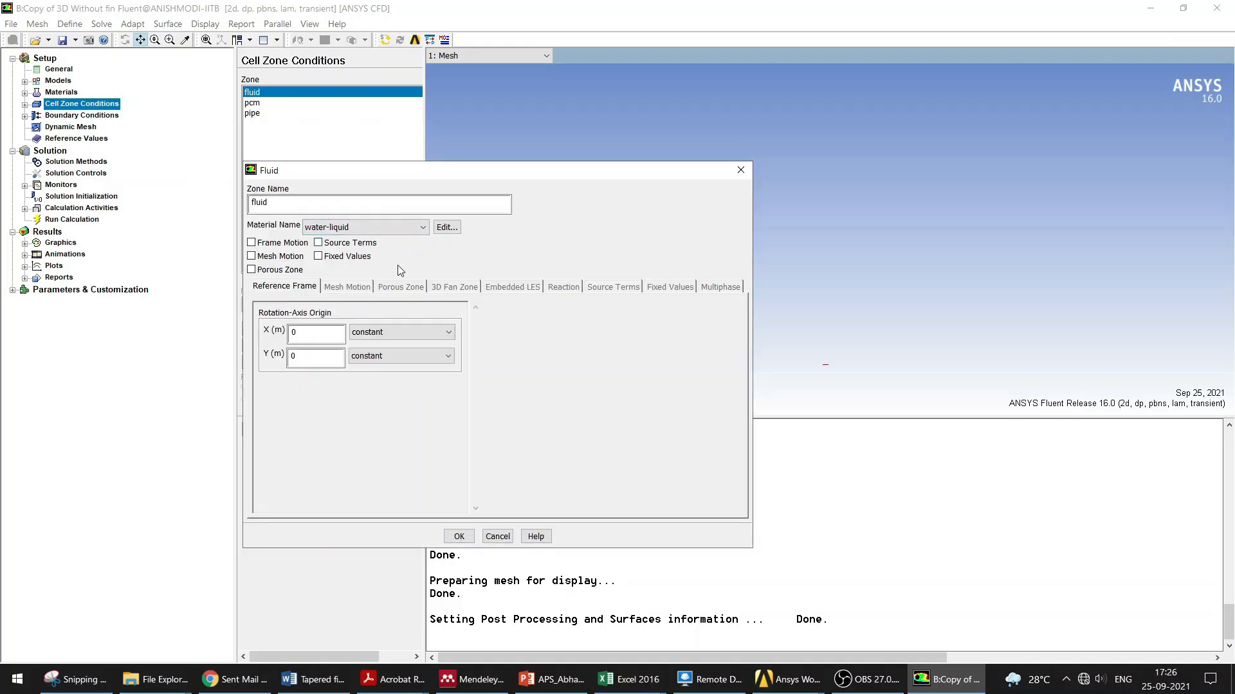
left_click(741, 170)
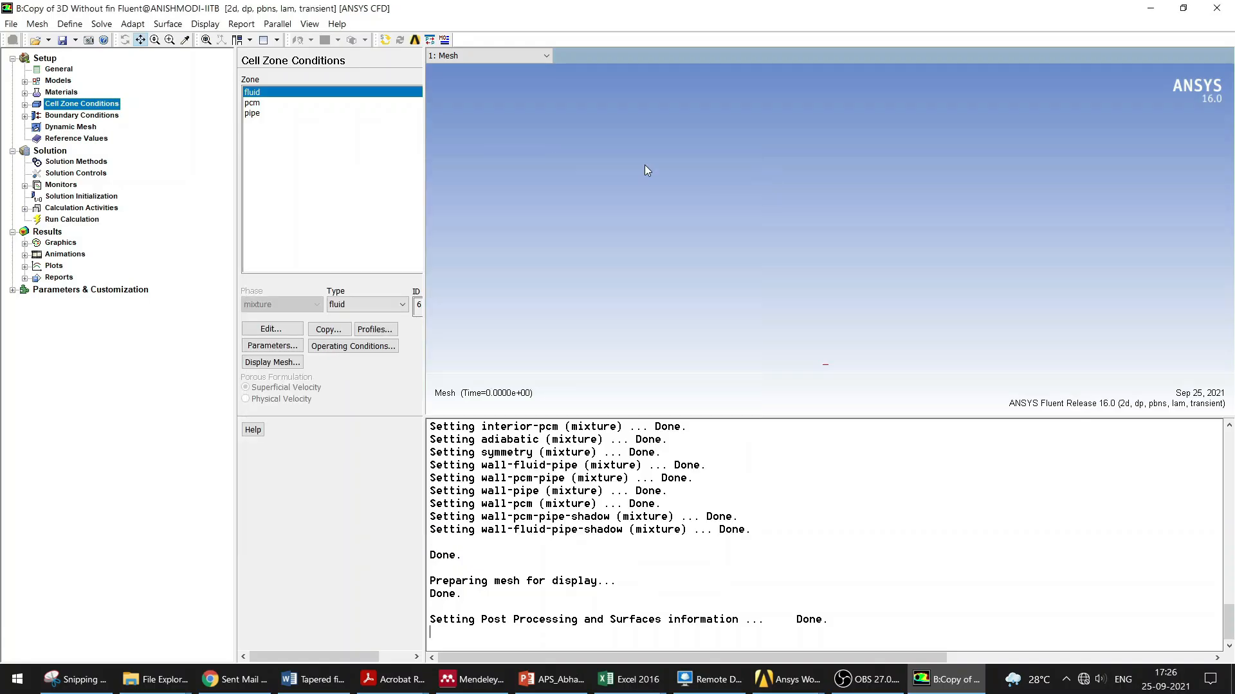
double_click(260, 105)
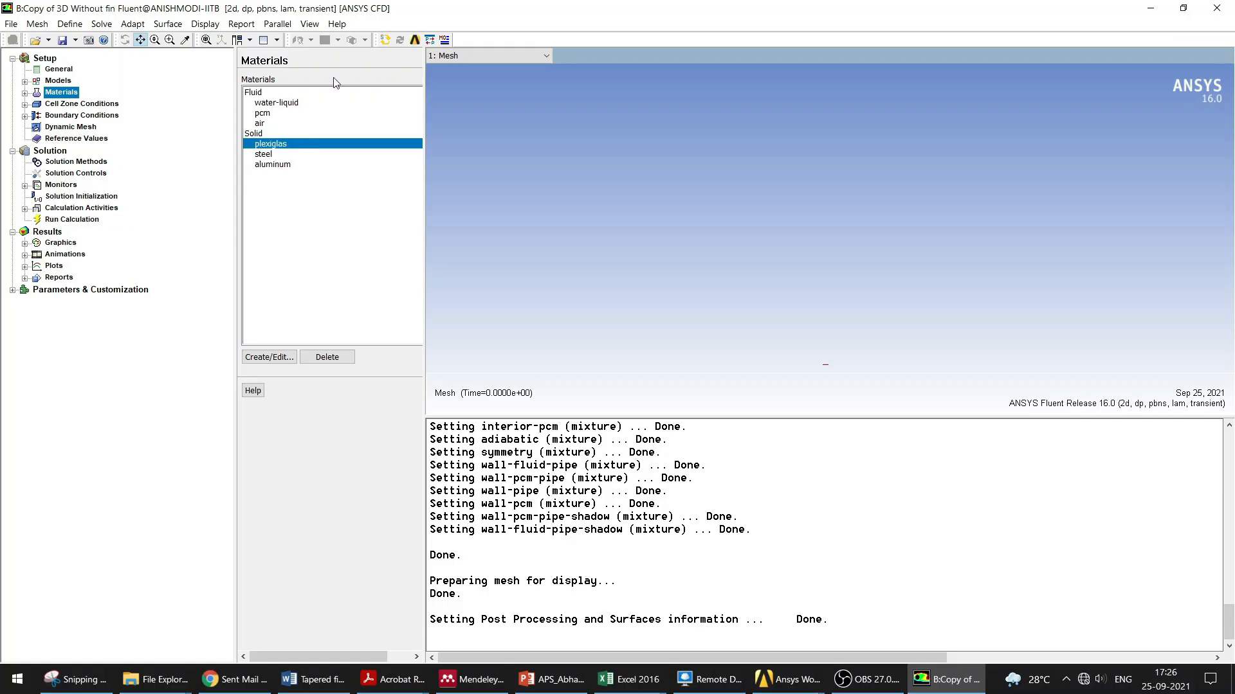
left_click(101, 105)
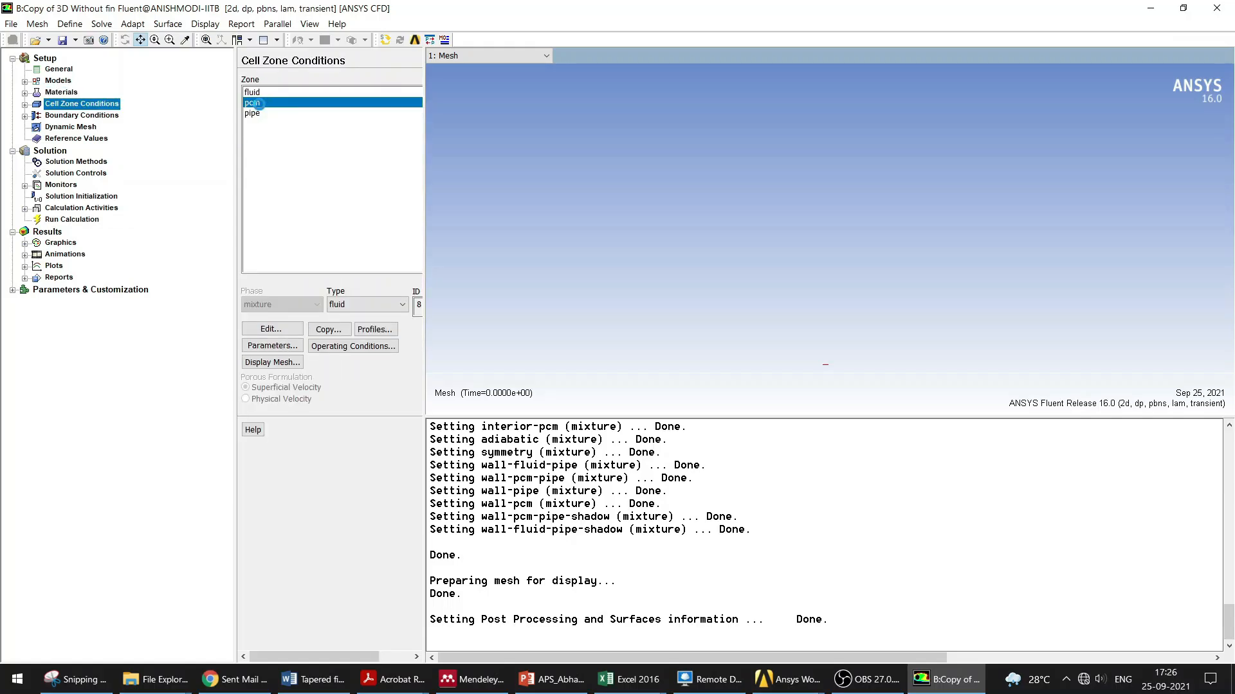
Step: Check the material assignments of the pcm and pipe cell zones
double_click(257, 104)
left_click(360, 228)
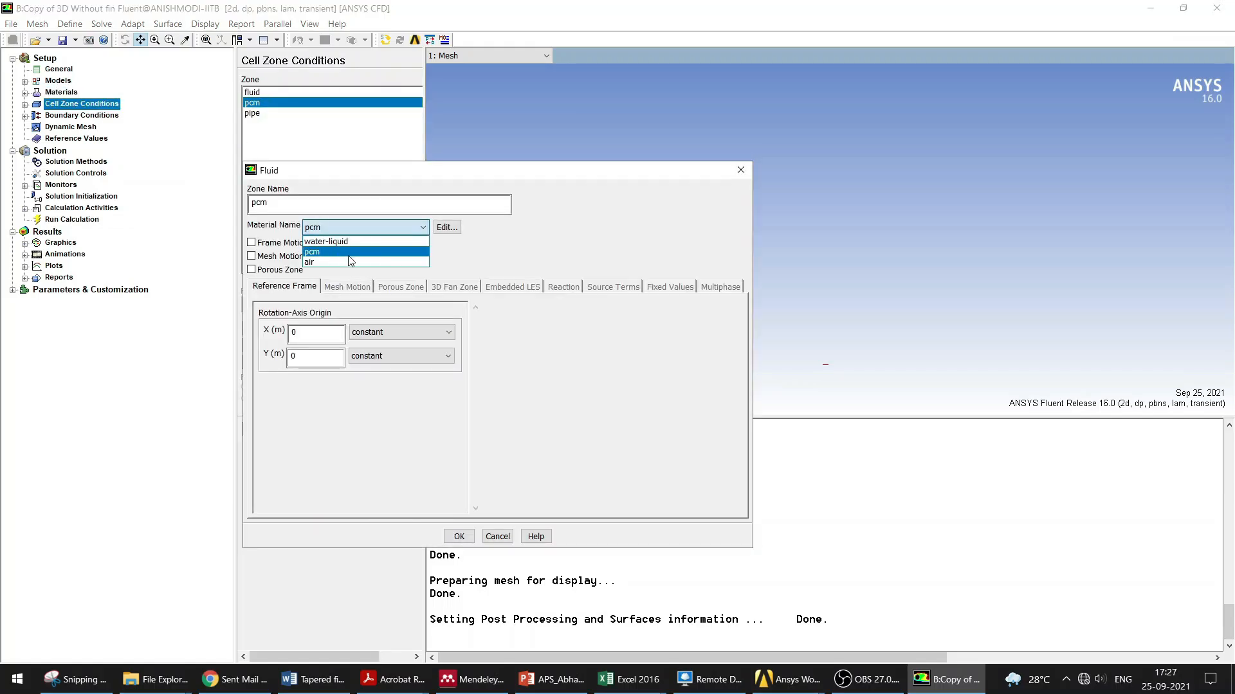
left_click(689, 204)
left_click(741, 170)
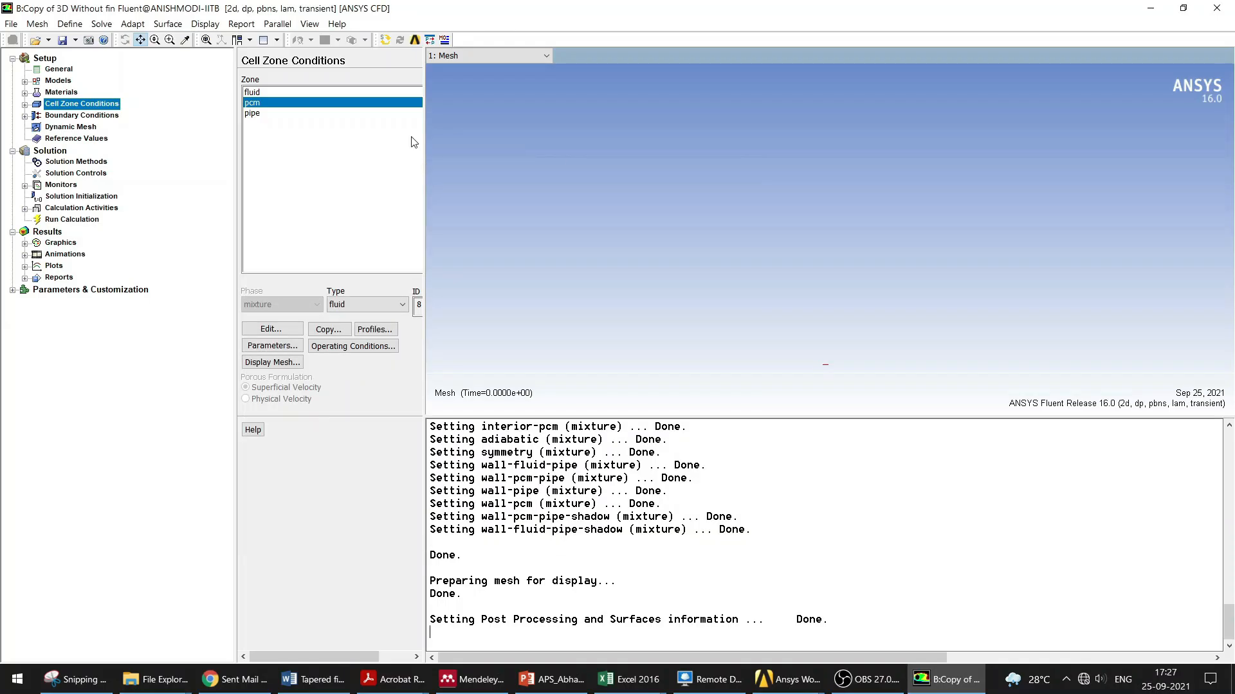
left_click(259, 113)
double_click(260, 113)
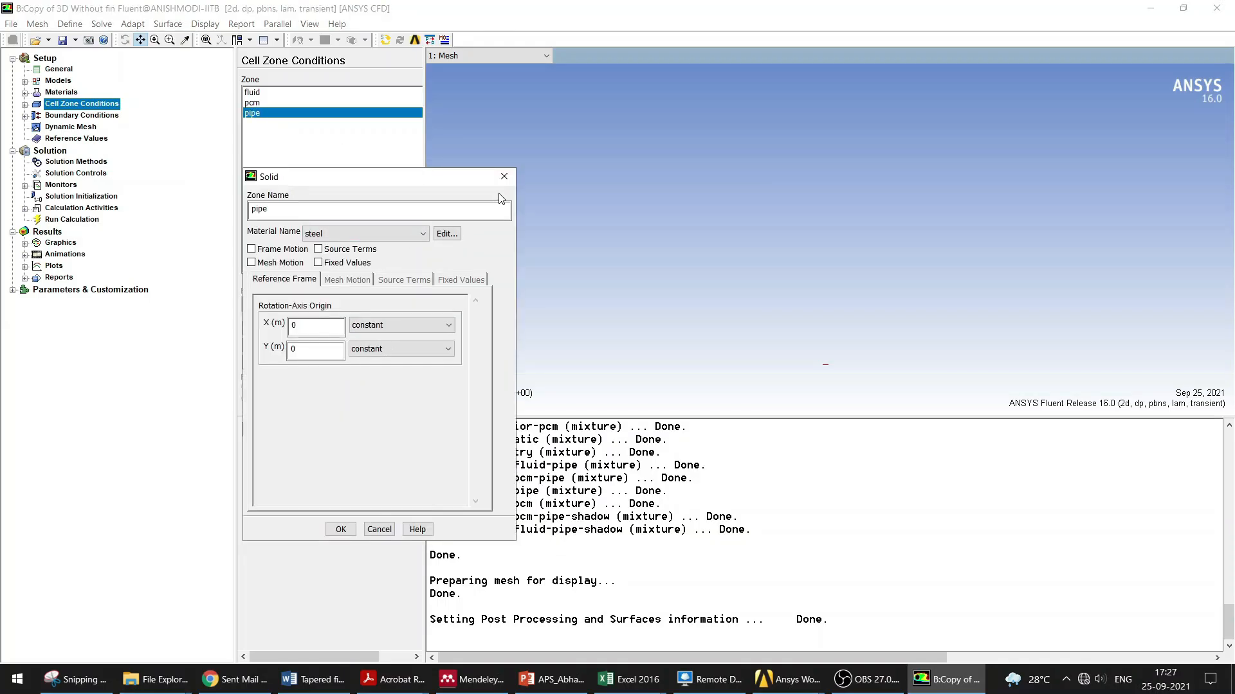
left_click(504, 177)
Step: Inspect the symmetry boundary and the water_in velocity inlet's momentum and thermal settings
left_click(103, 117)
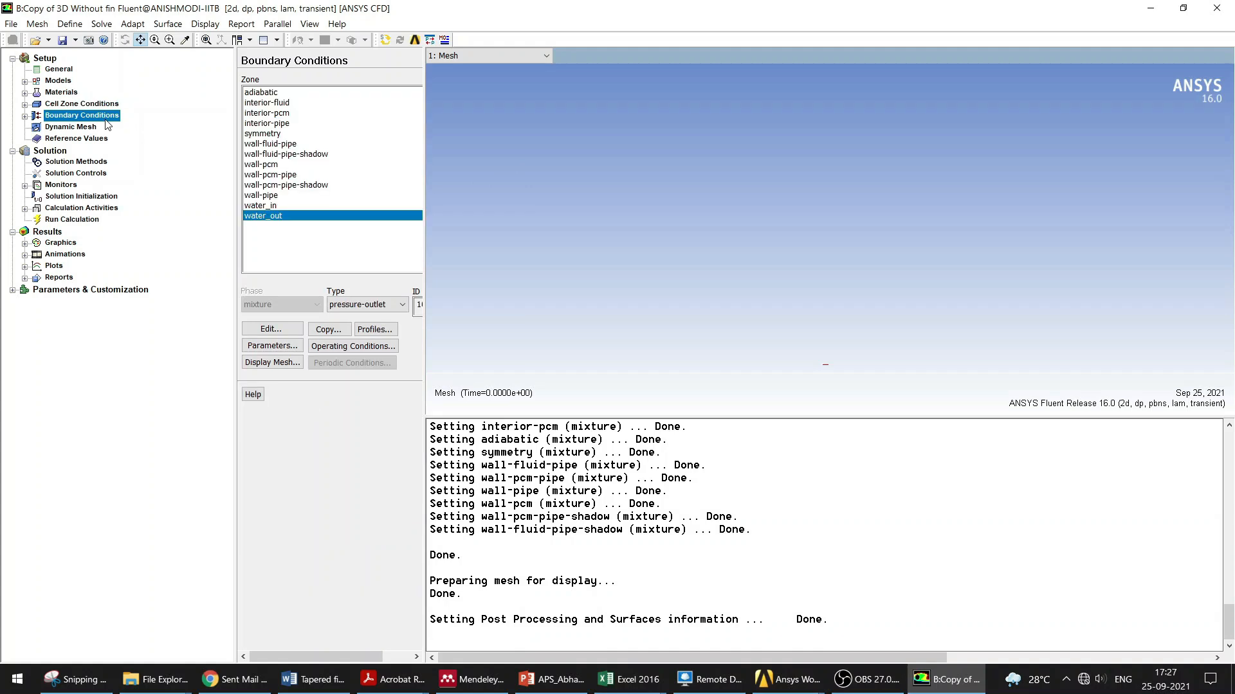
left_click(264, 94)
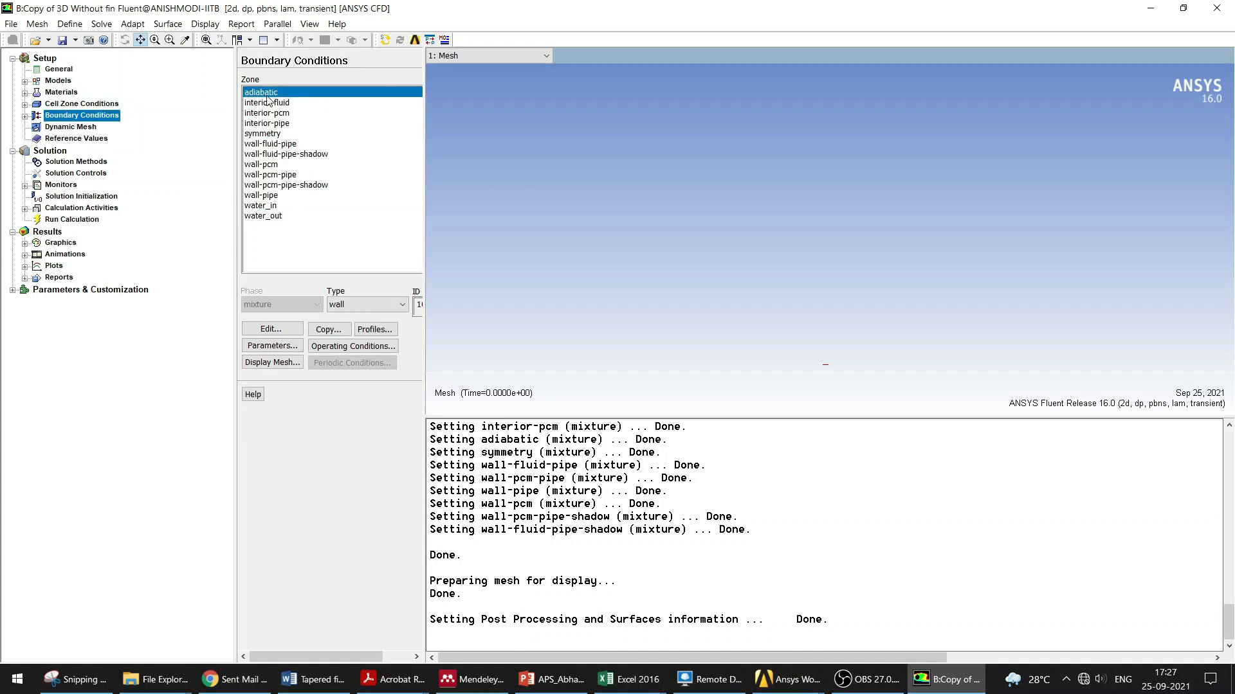
double_click(270, 133)
left_click(504, 321)
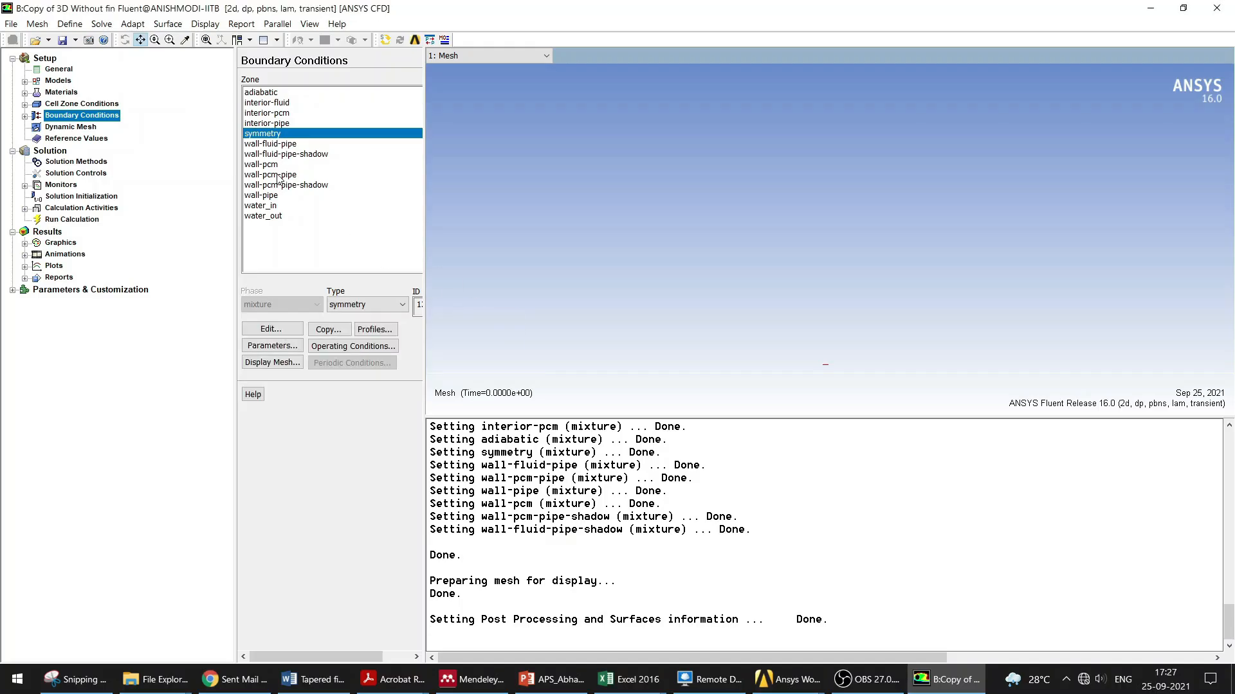
double_click(267, 207)
left_click_drag(339, 264, 580, 134)
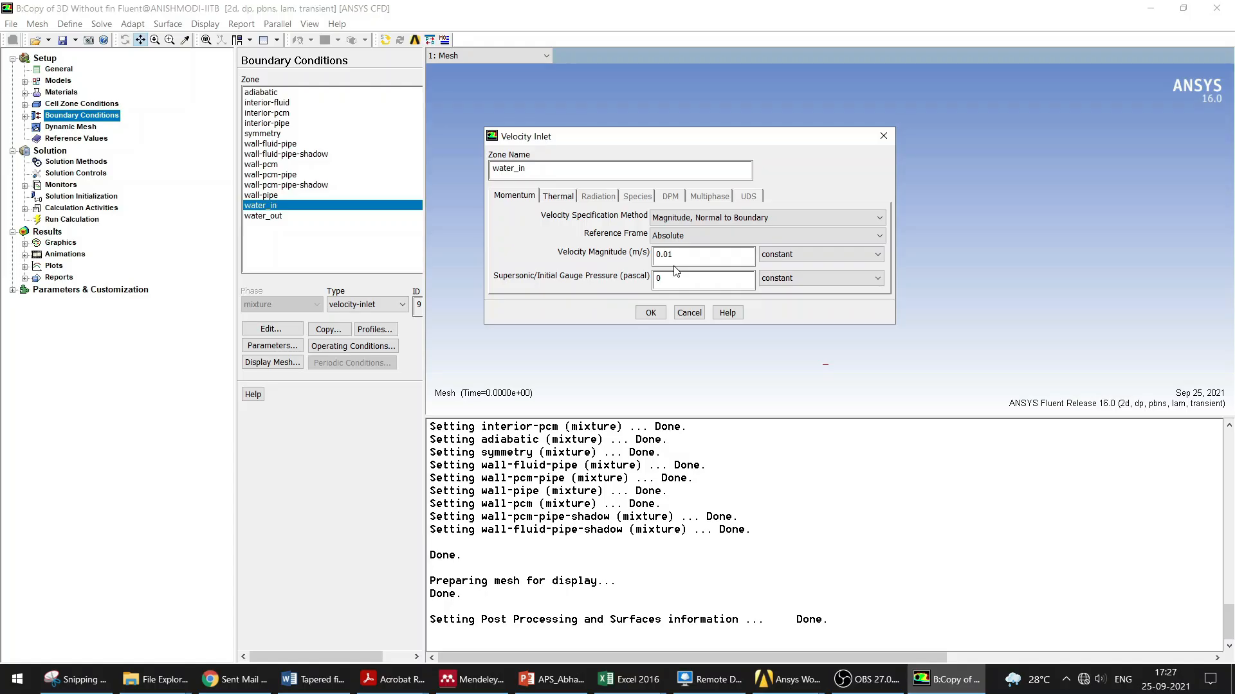
left_click(560, 199)
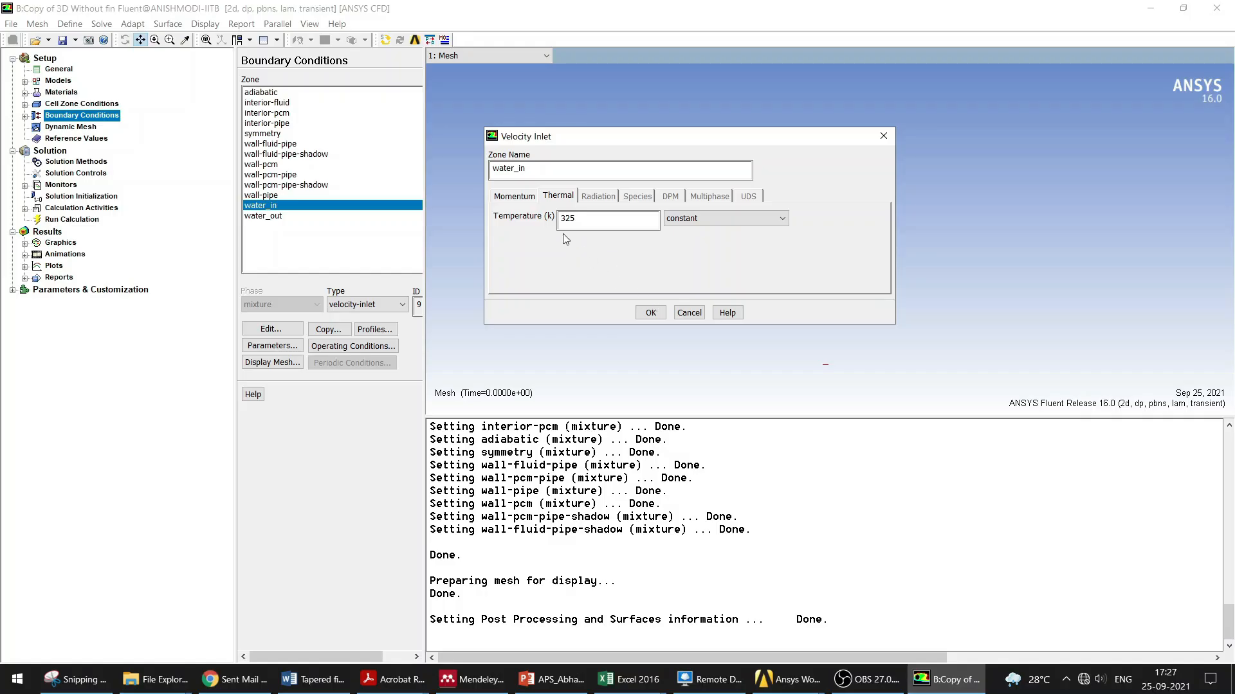
left_click(884, 136)
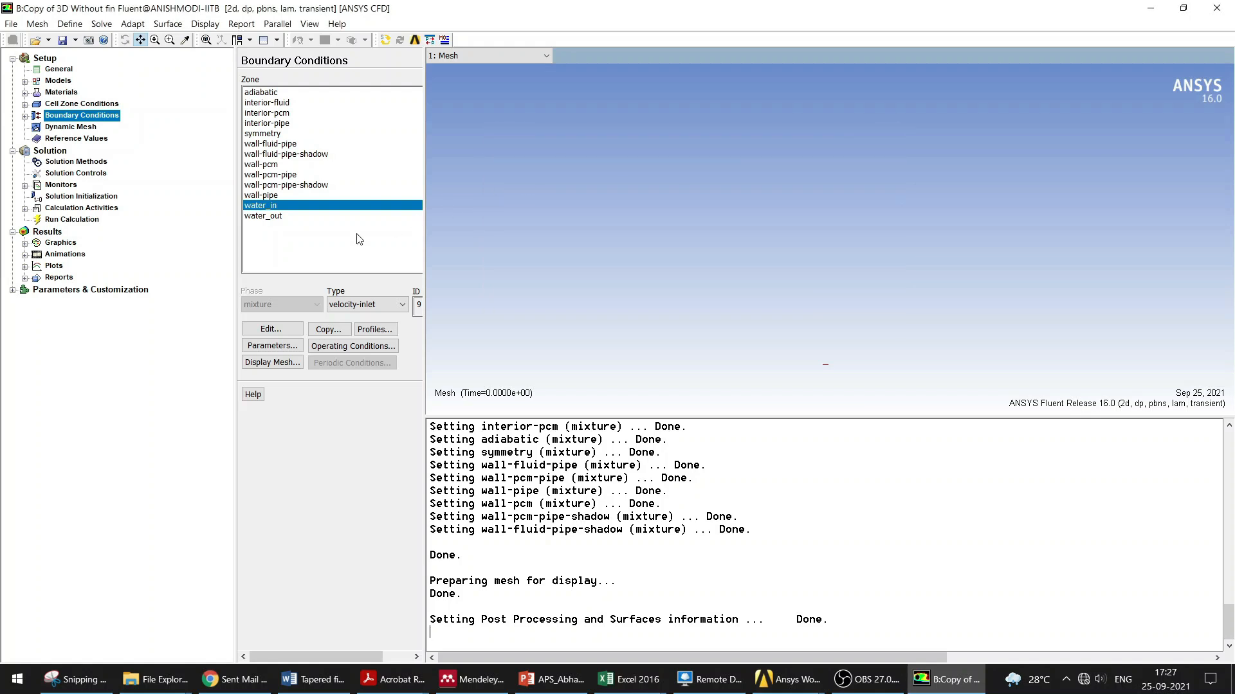
Step: Open the water_out pressure outlet settings to check its thermal backflow temperature
left_click(267, 217)
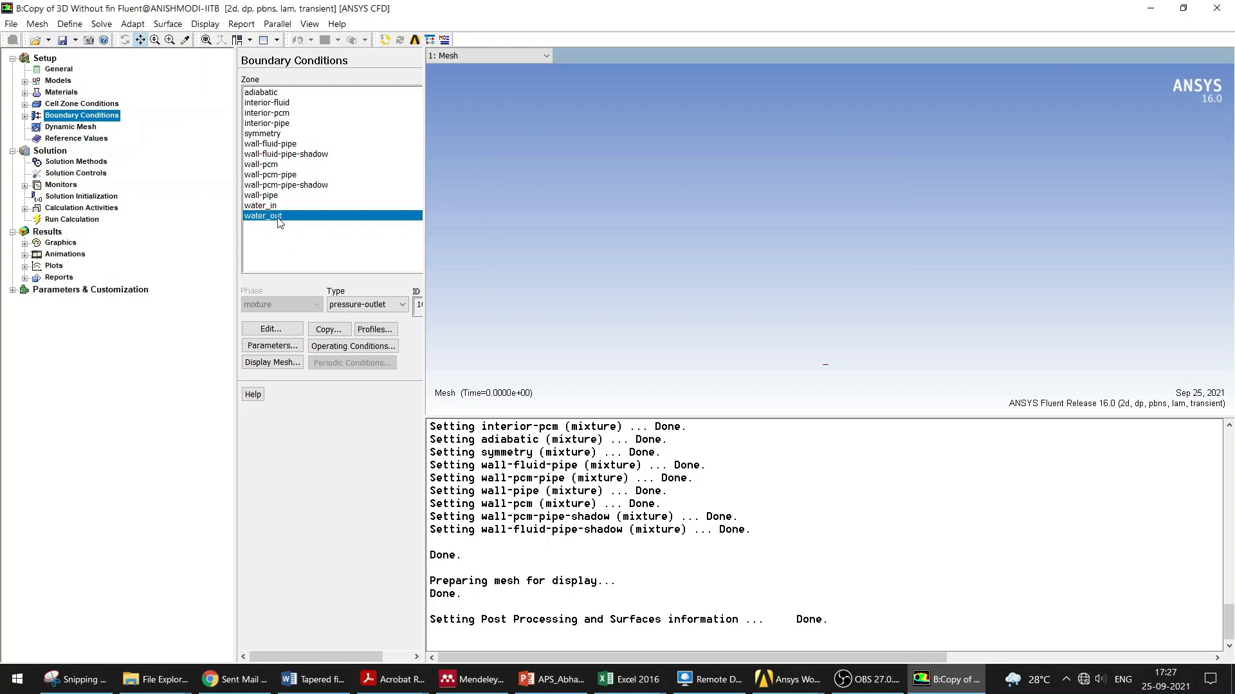
left_click(340, 302)
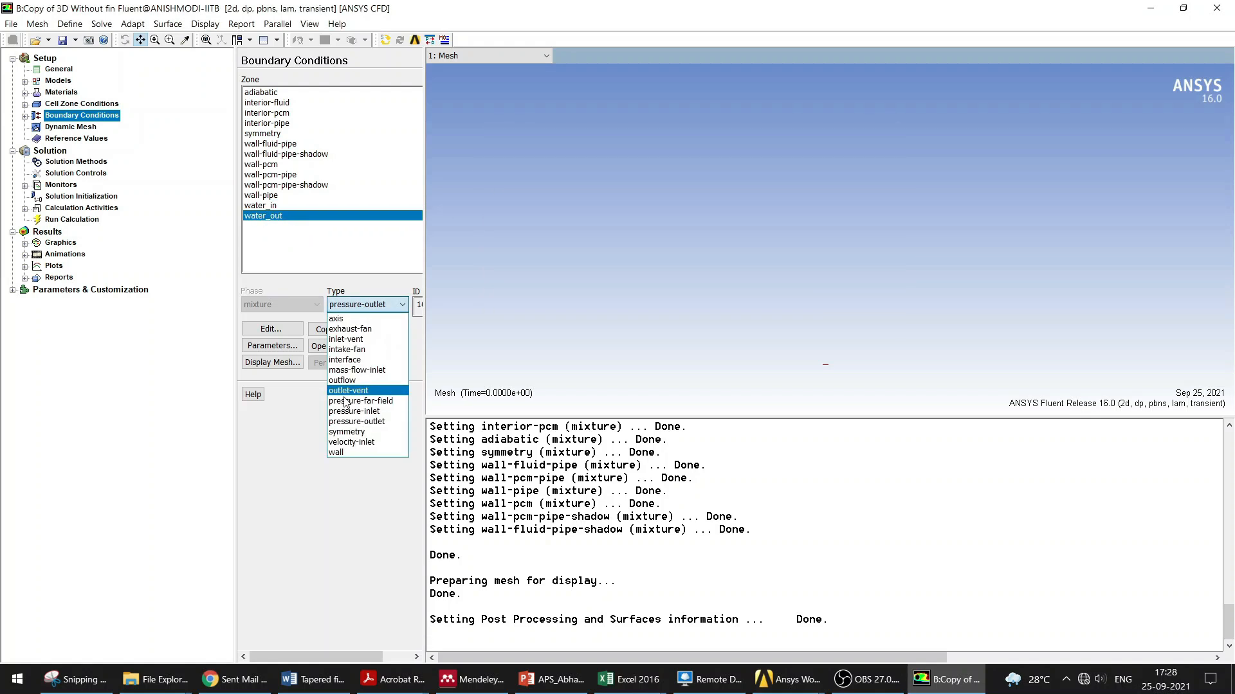
left_click(405, 373)
left_click(304, 333)
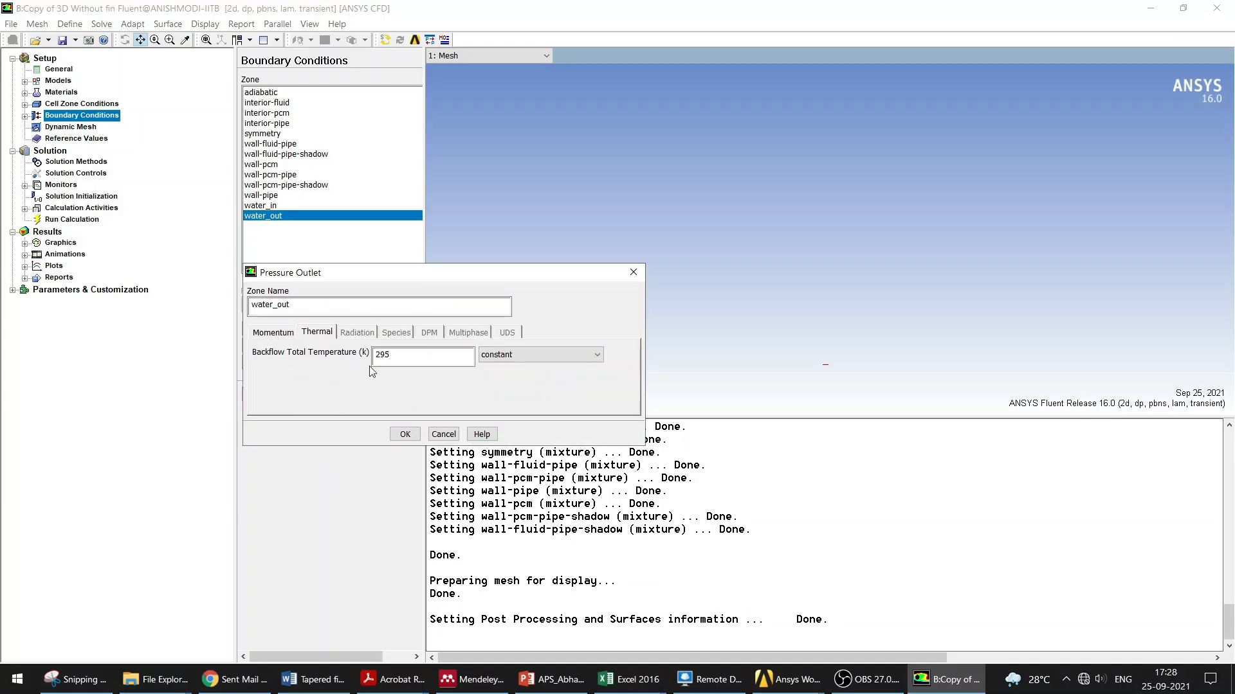
Step: Close the outlet settings and review the solution methods and solution controls settings
left_click(637, 272)
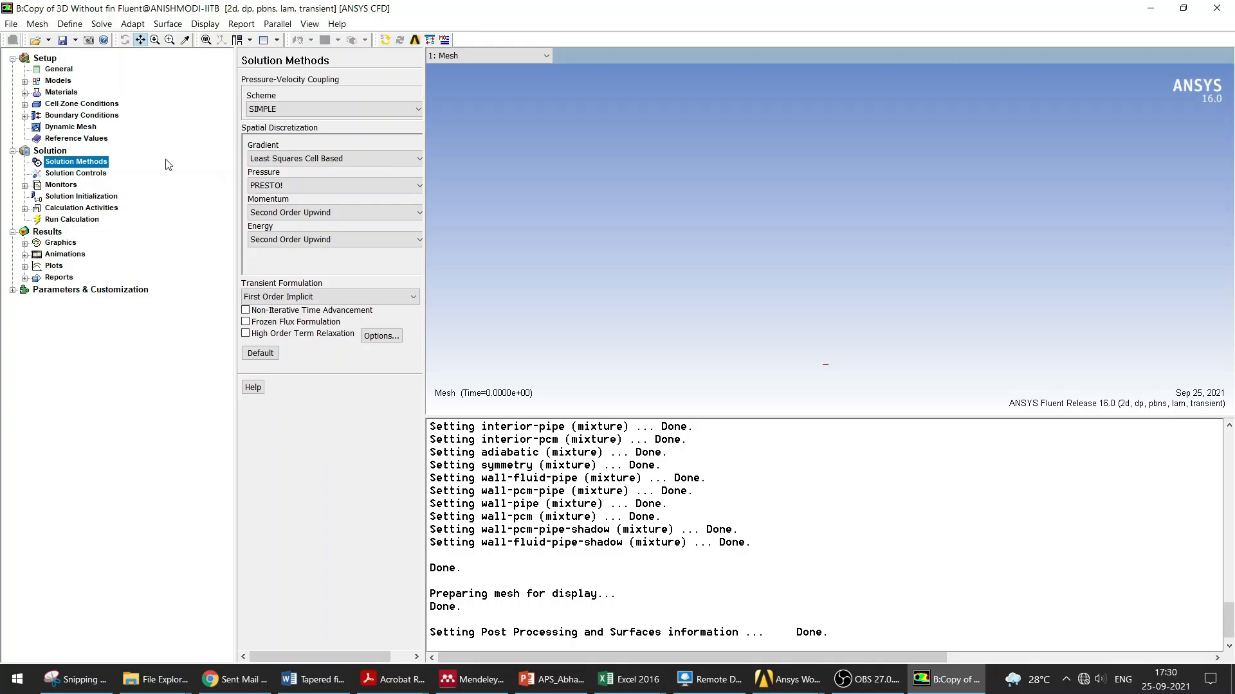
left_click(84, 175)
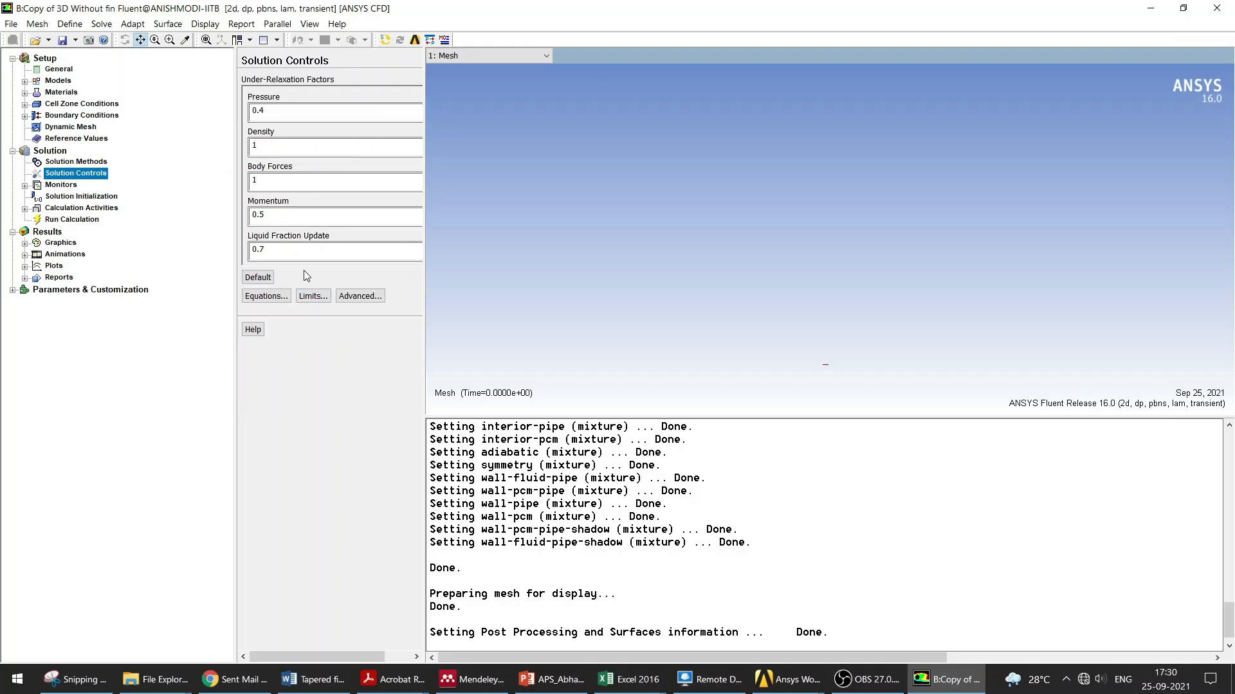
key("Down")
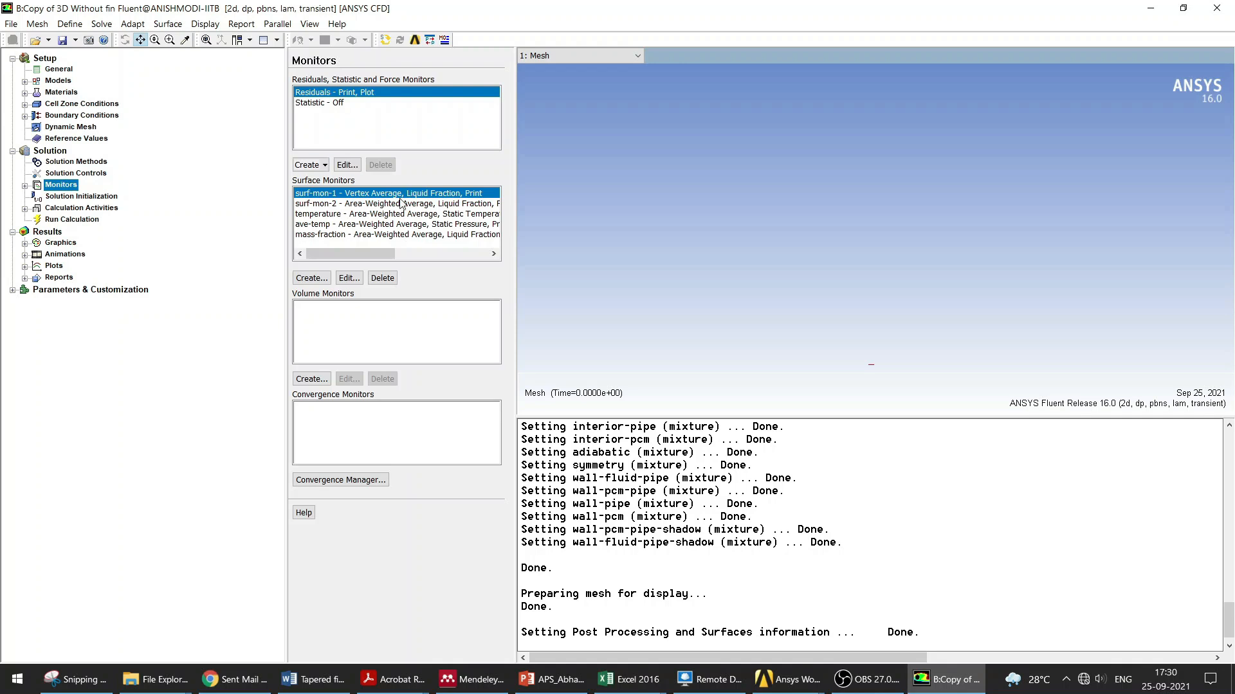
Step: Delete the surf-mon-1, surf-mon-2 and temperature surface monitors
left_click(382, 278)
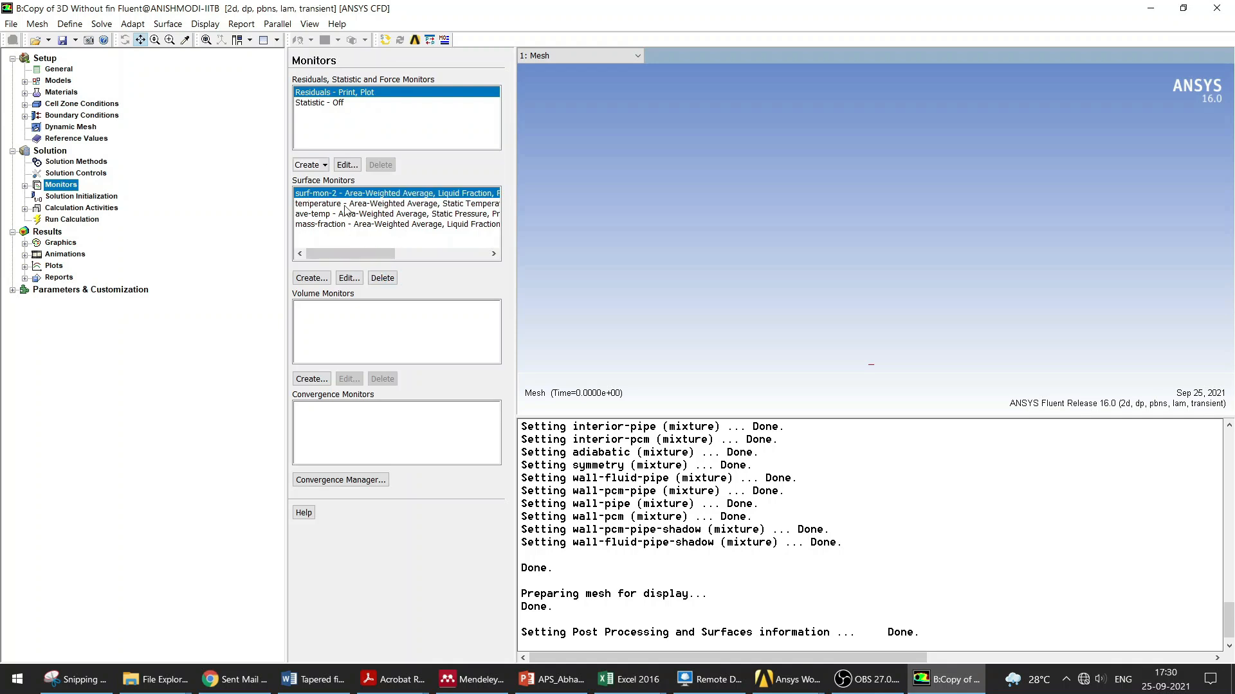
left_click(382, 278)
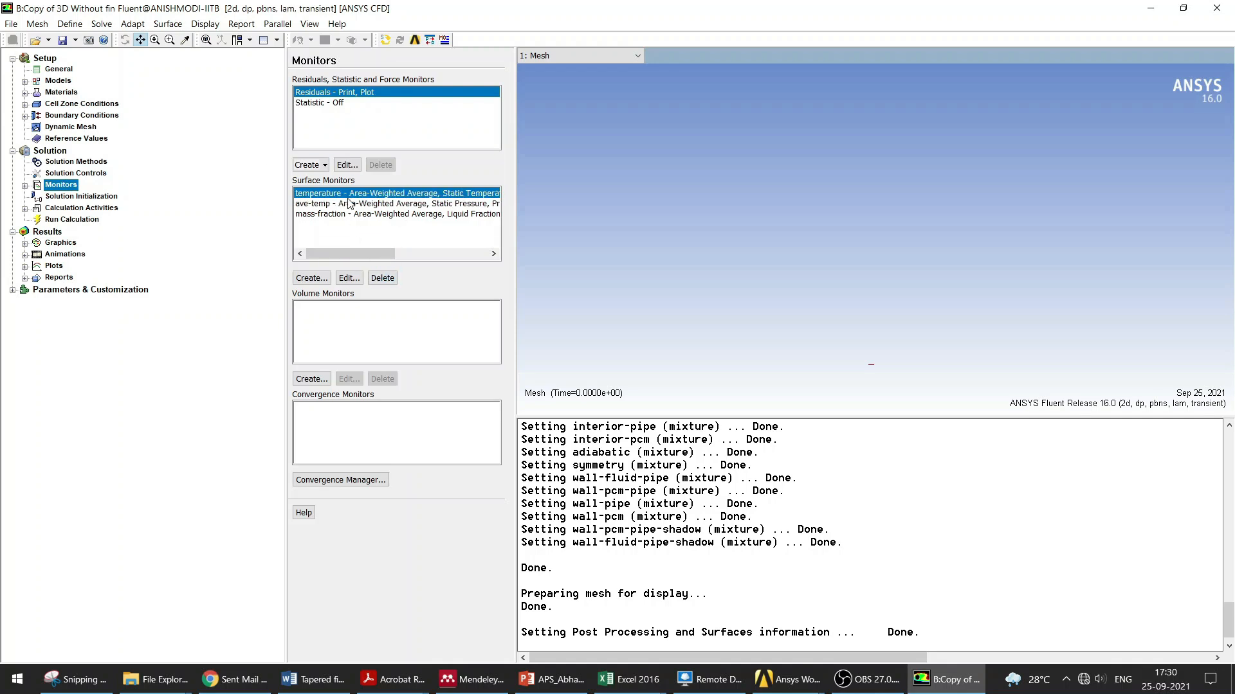
double_click(347, 203)
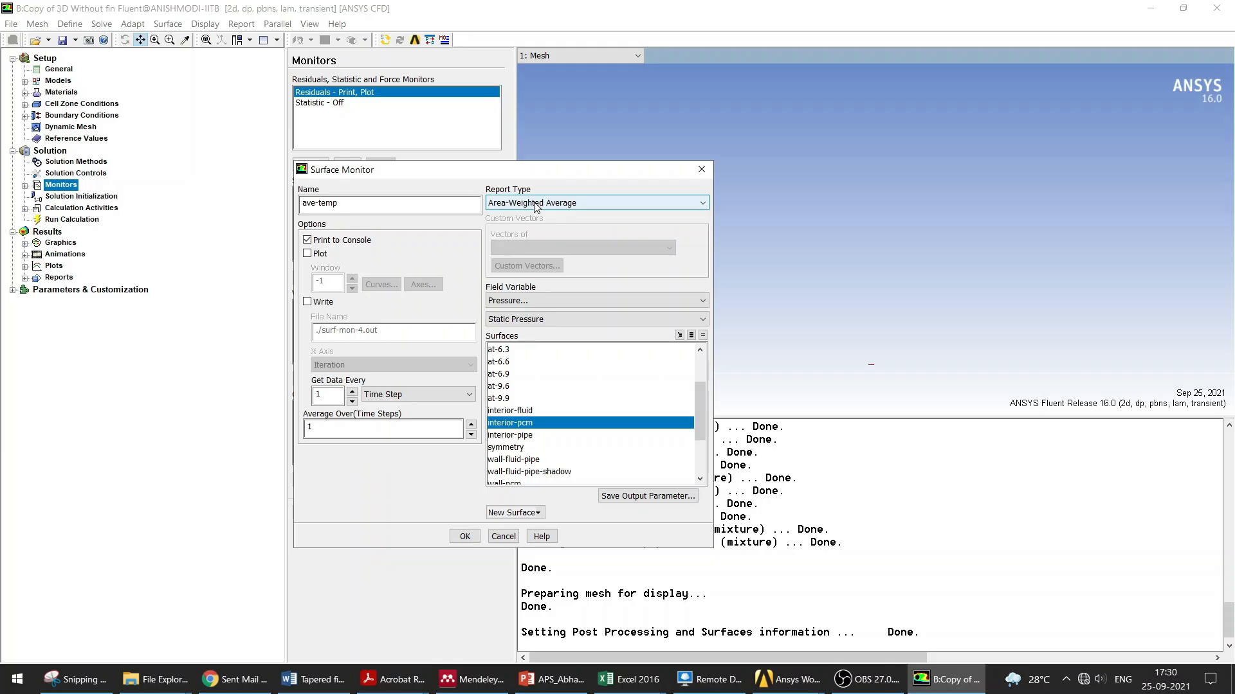
left_click(701, 169)
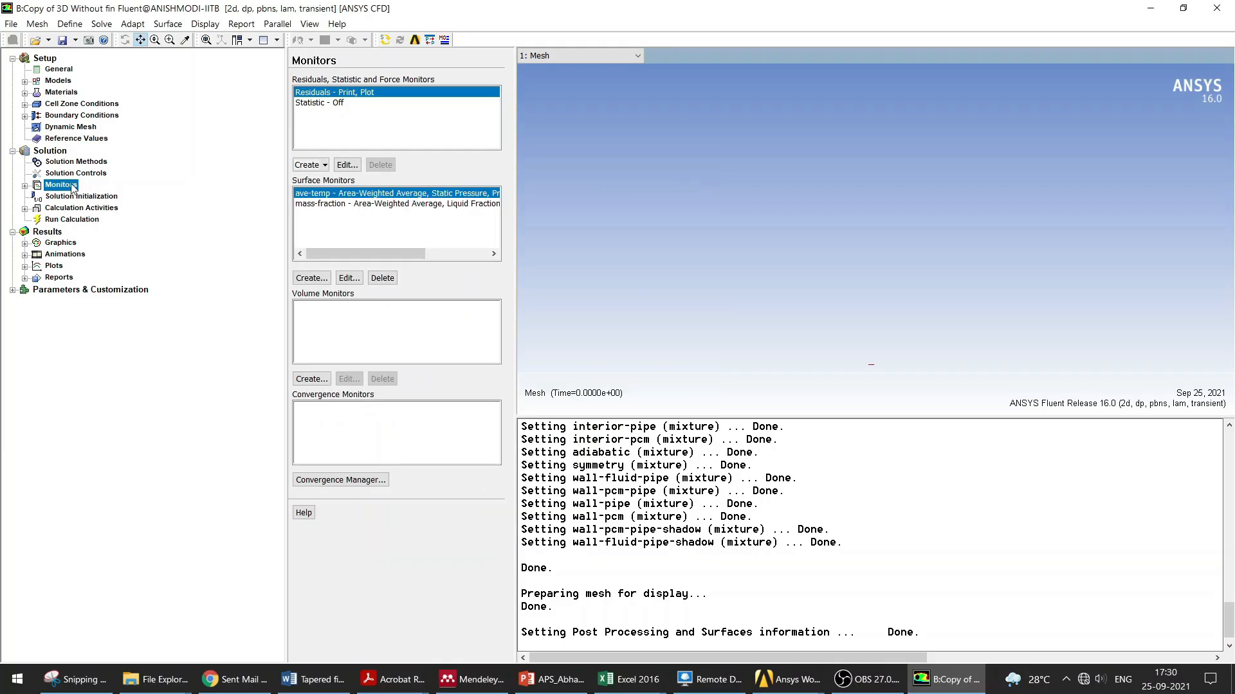
Step: Change the ave-temp monitor's field variable to Temperature, Static Temperature on interior-pcm
left_click(310, 278)
left_click(701, 170)
double_click(380, 193)
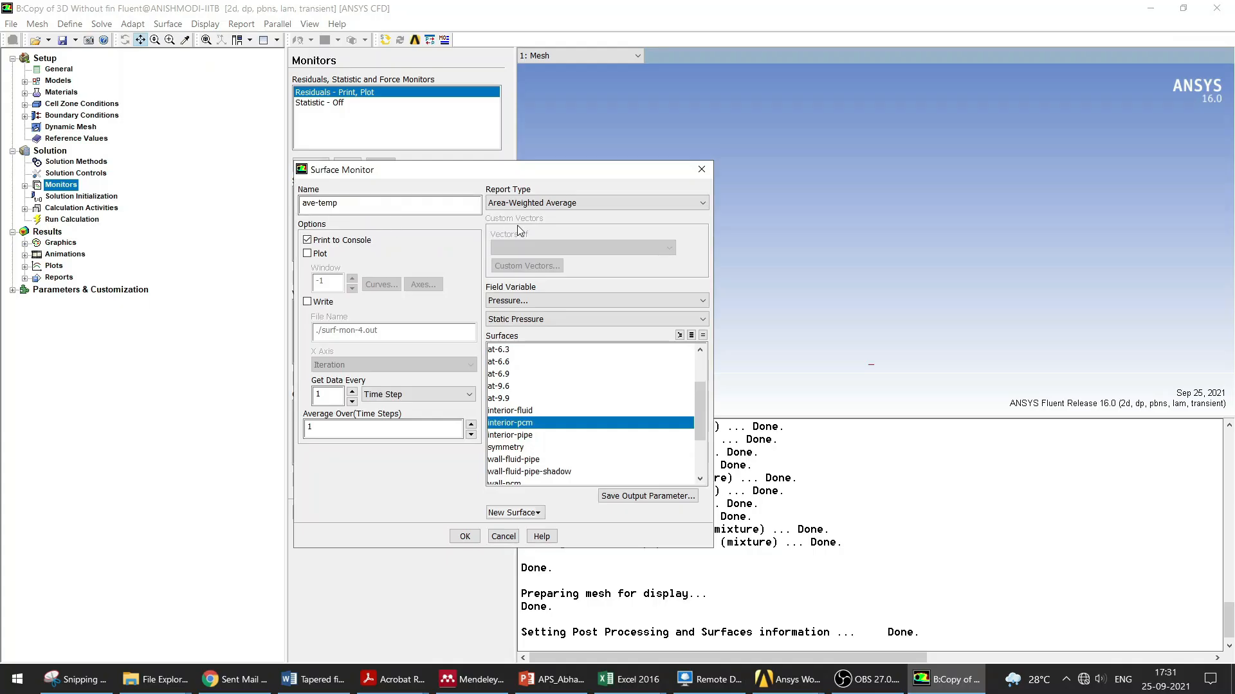
left_click(518, 300)
left_click(518, 348)
left_click(465, 536)
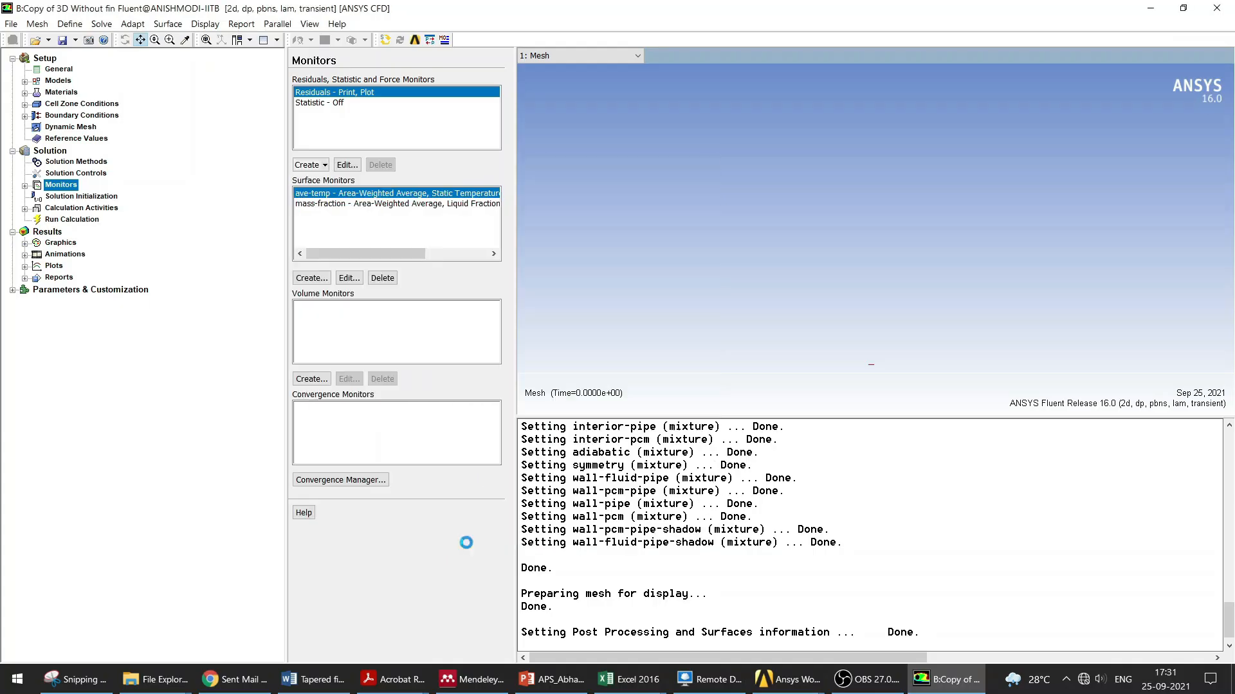
Step: Delete the mass-fraction surface monitor
left_click(370, 204)
double_click(370, 205)
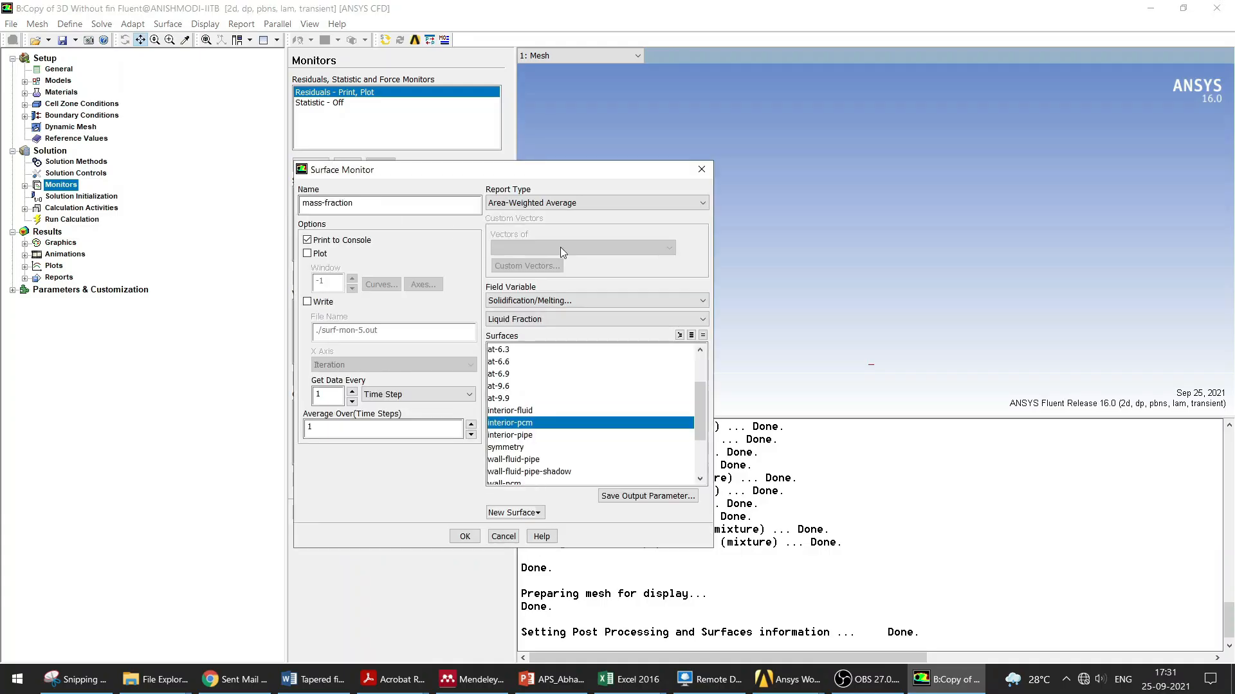
left_click(702, 170)
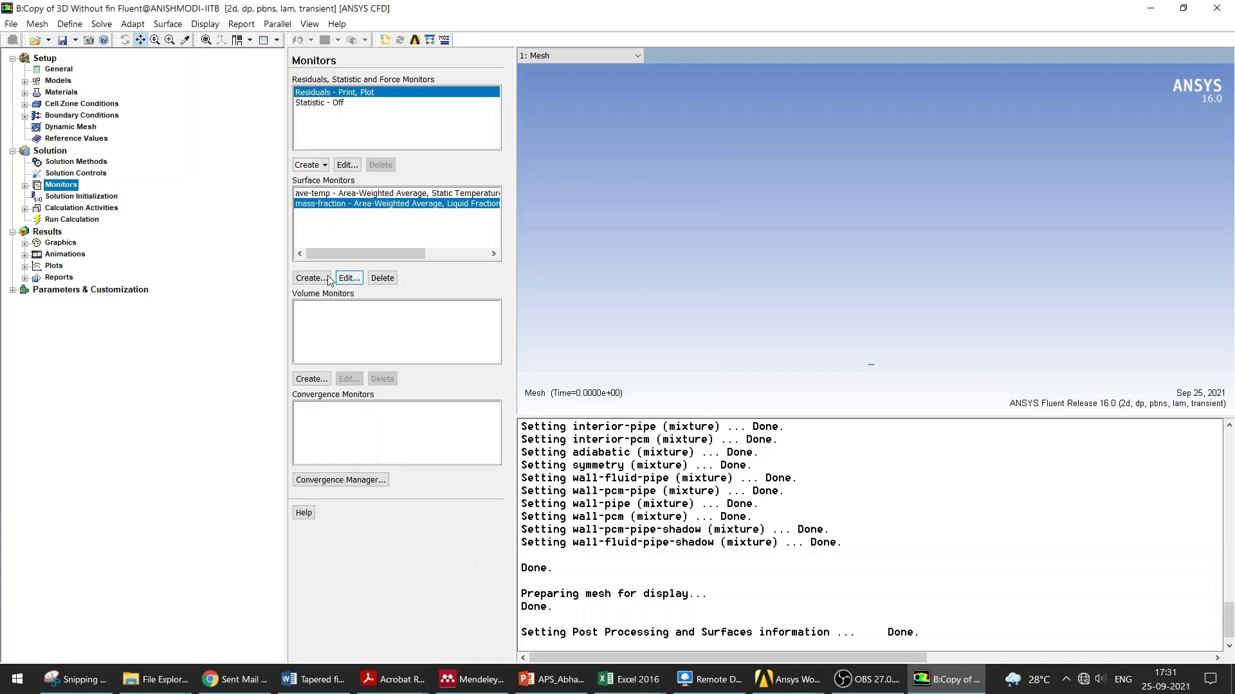
left_click(380, 279)
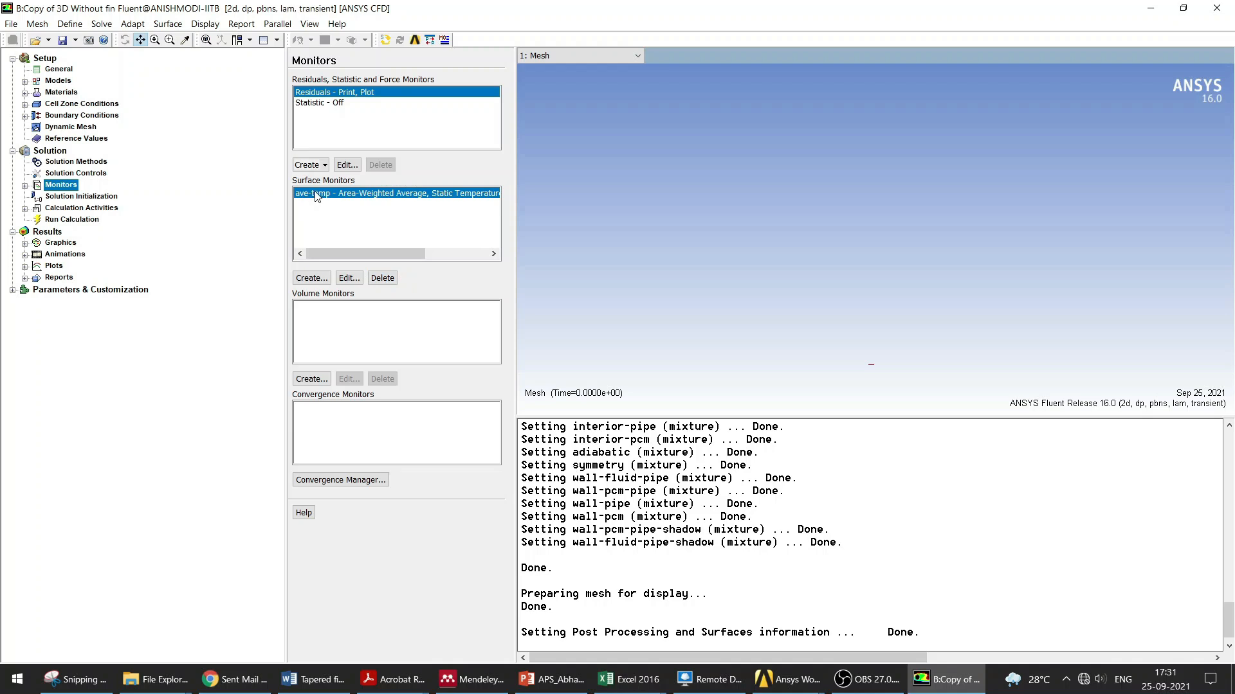
Step: Enable plotting for the ave-temp monitor
double_click(316, 197)
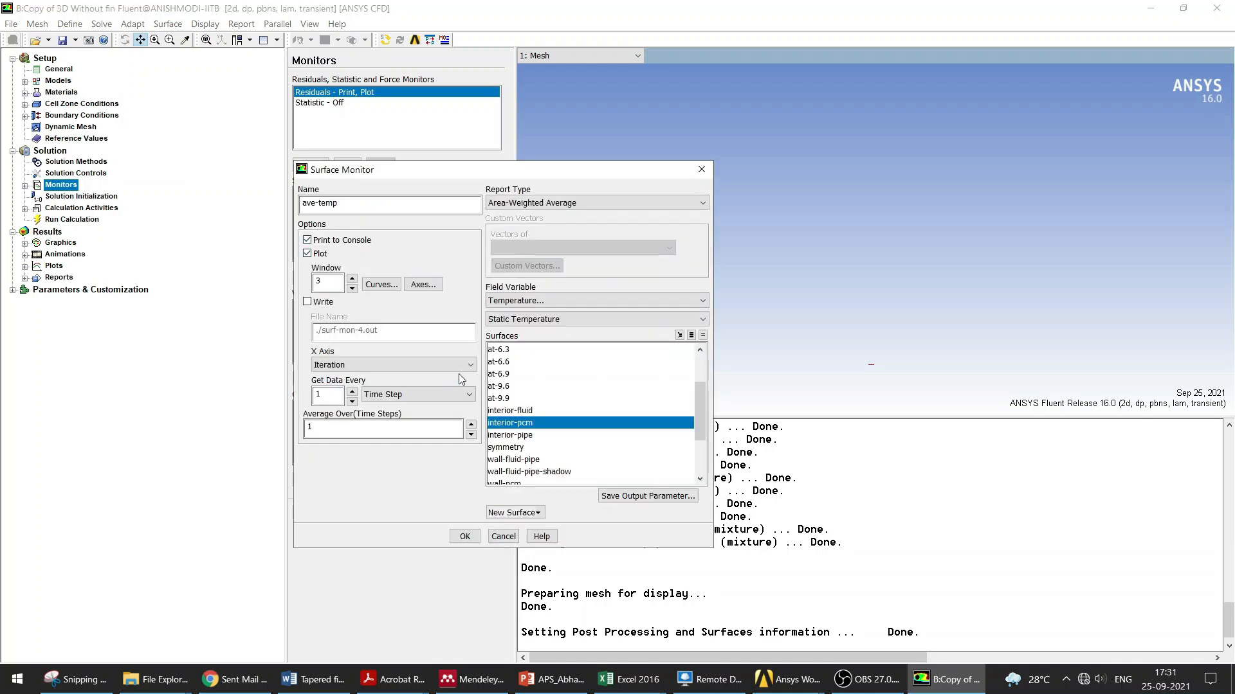
left_click(465, 536)
Step: Initialize the solution with hybrid initialization
left_click(82, 197)
left_click(72, 187)
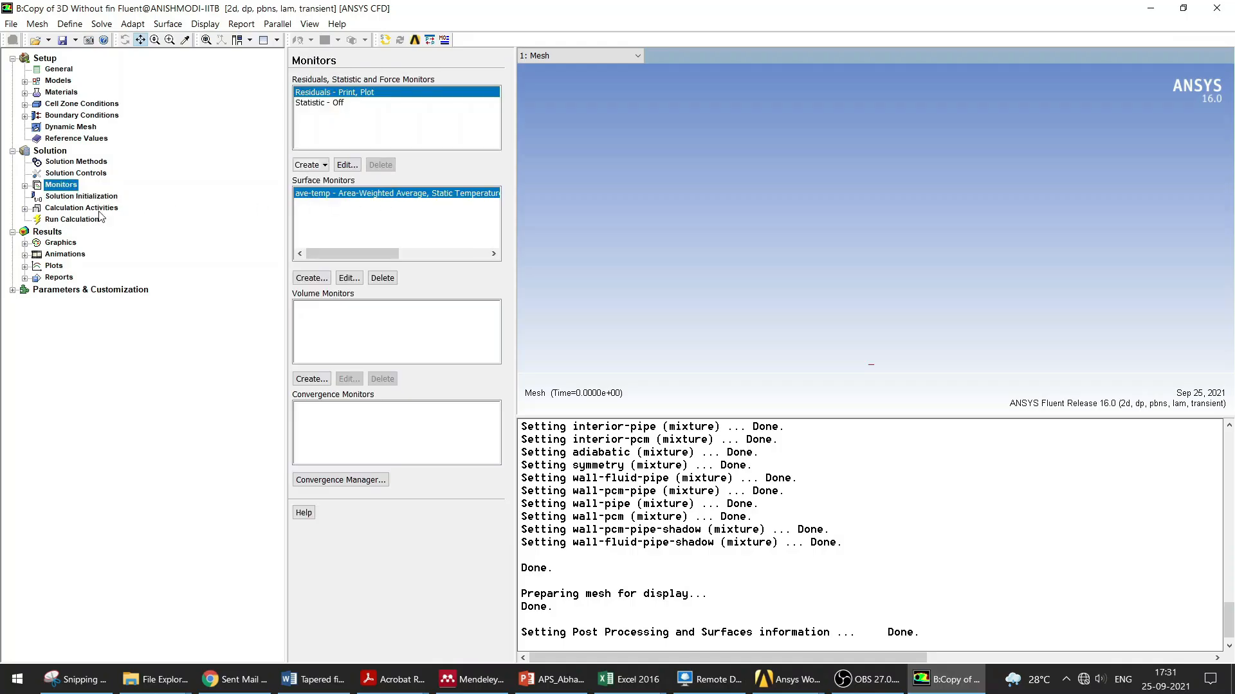
left_click(87, 197)
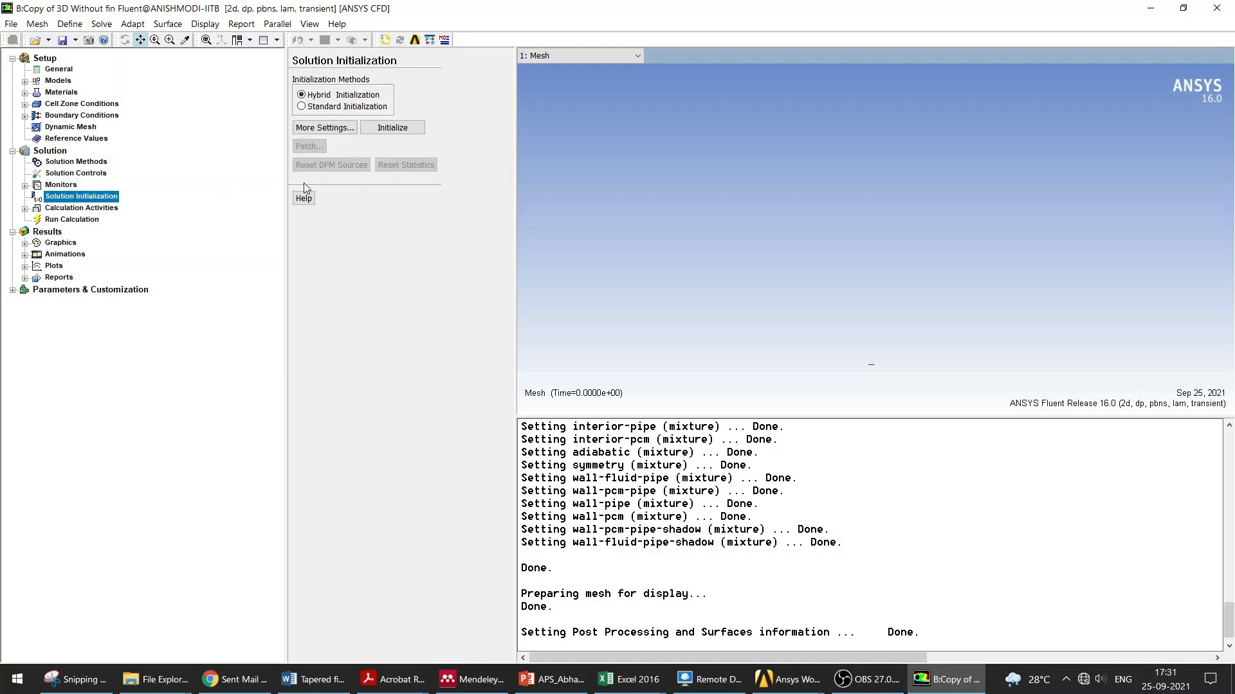
left_click(393, 127)
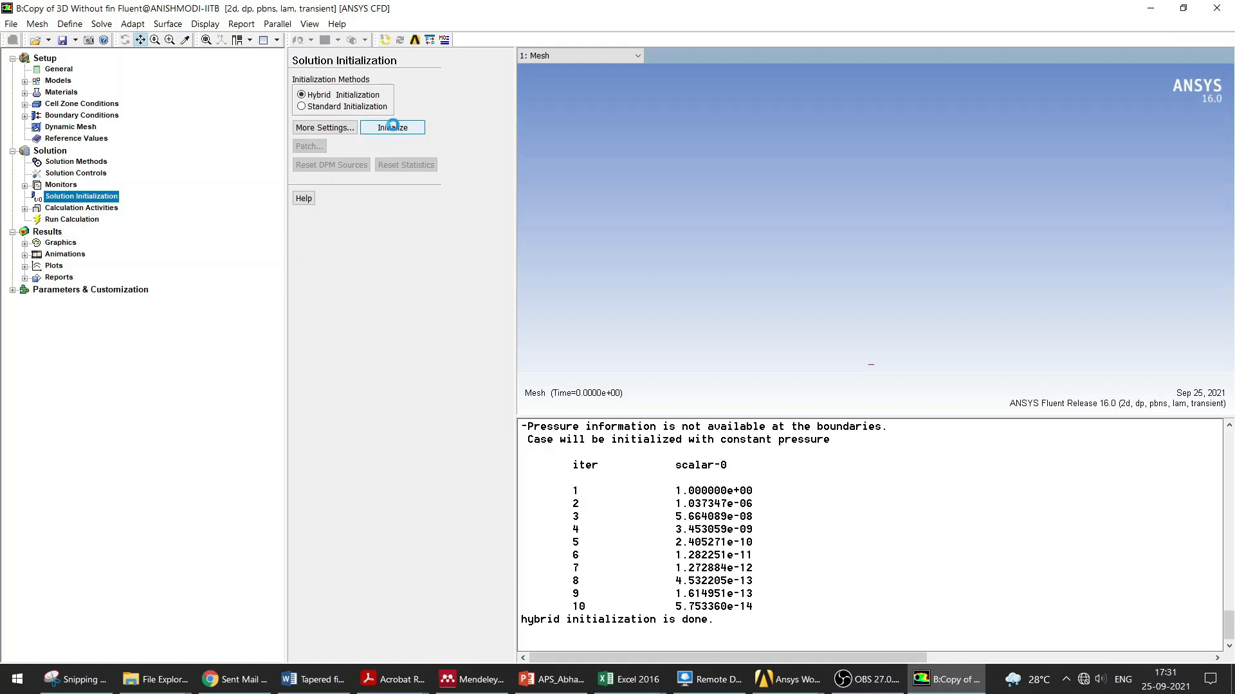
left_click(309, 146)
left_click(629, 259)
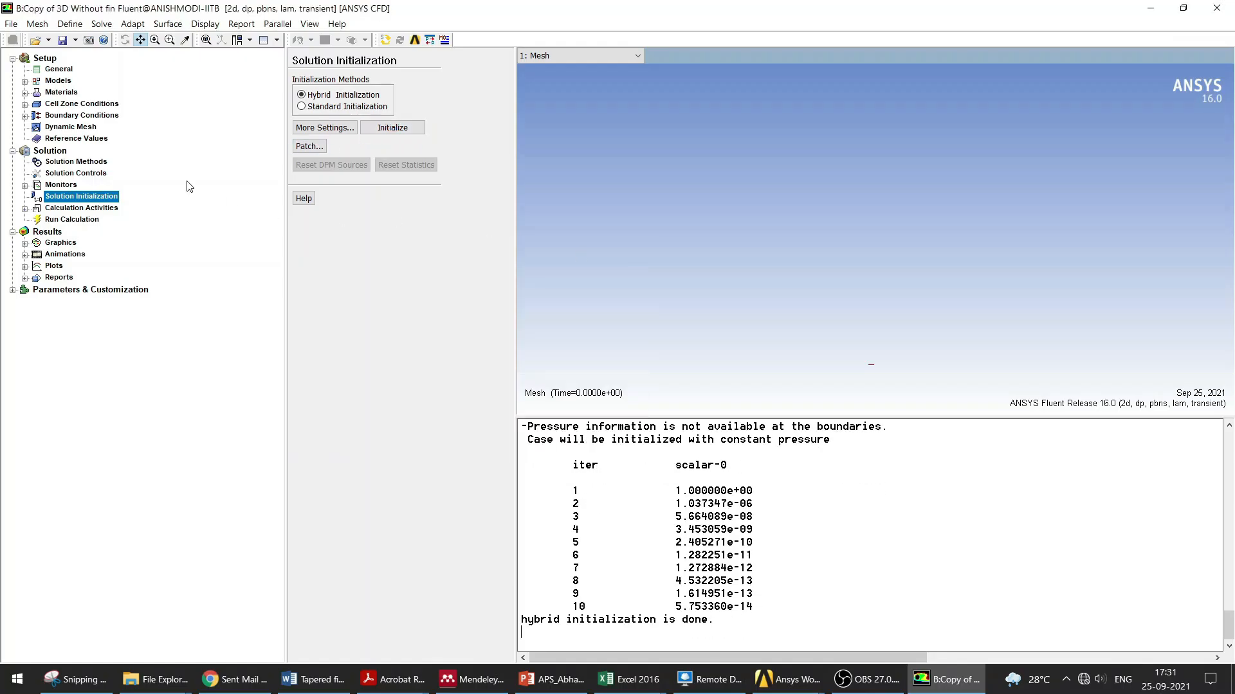
Step: Set the adiabatic wall's convection heat transfer coefficient to 3 W/m2-K
left_click(83, 116)
left_click(315, 92)
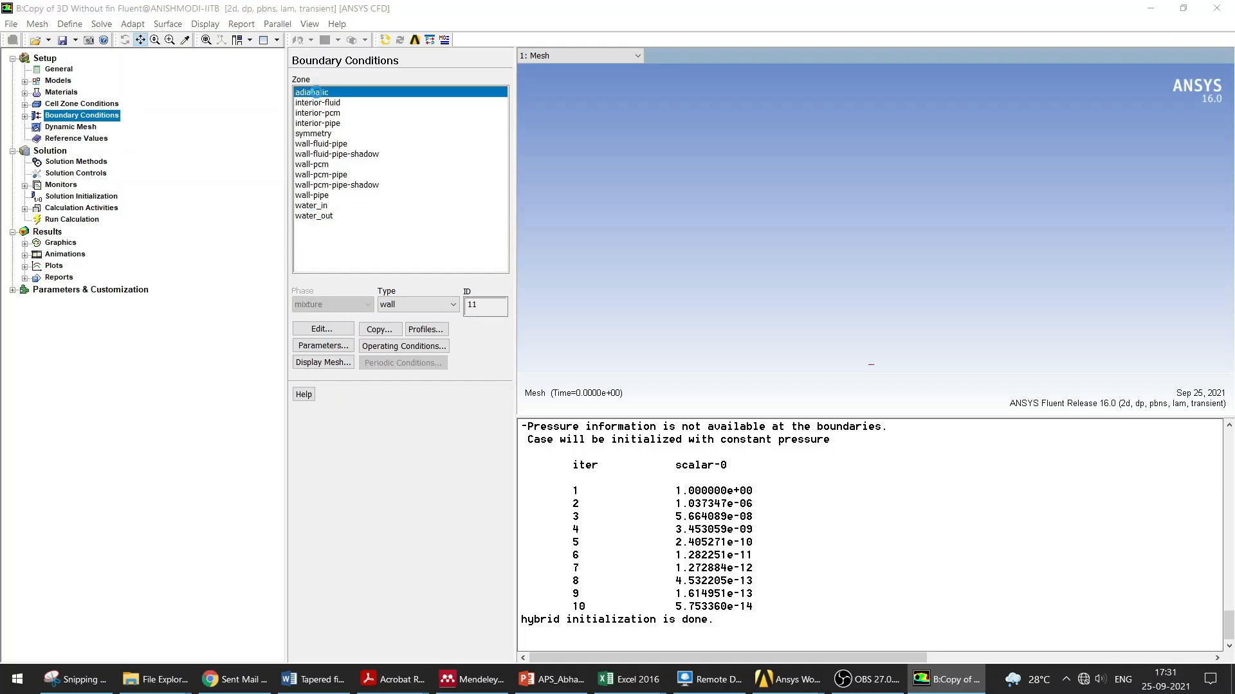
left_click(375, 209)
left_click(592, 247)
type("3")
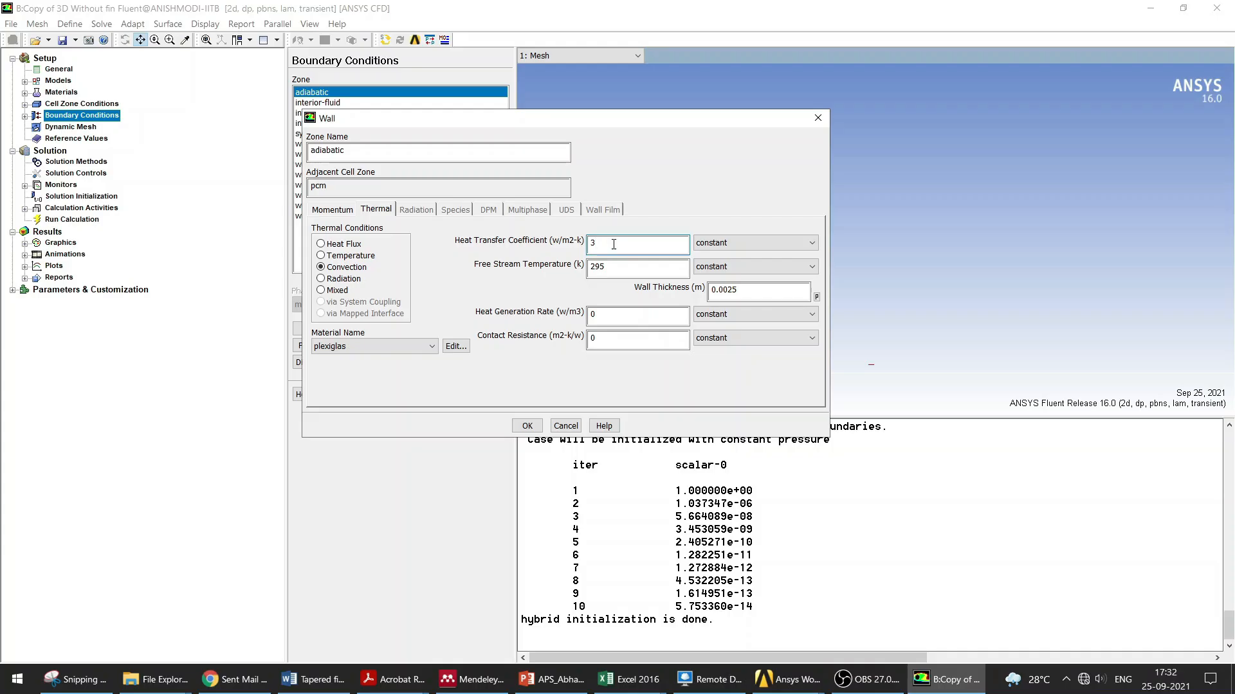
left_click(527, 426)
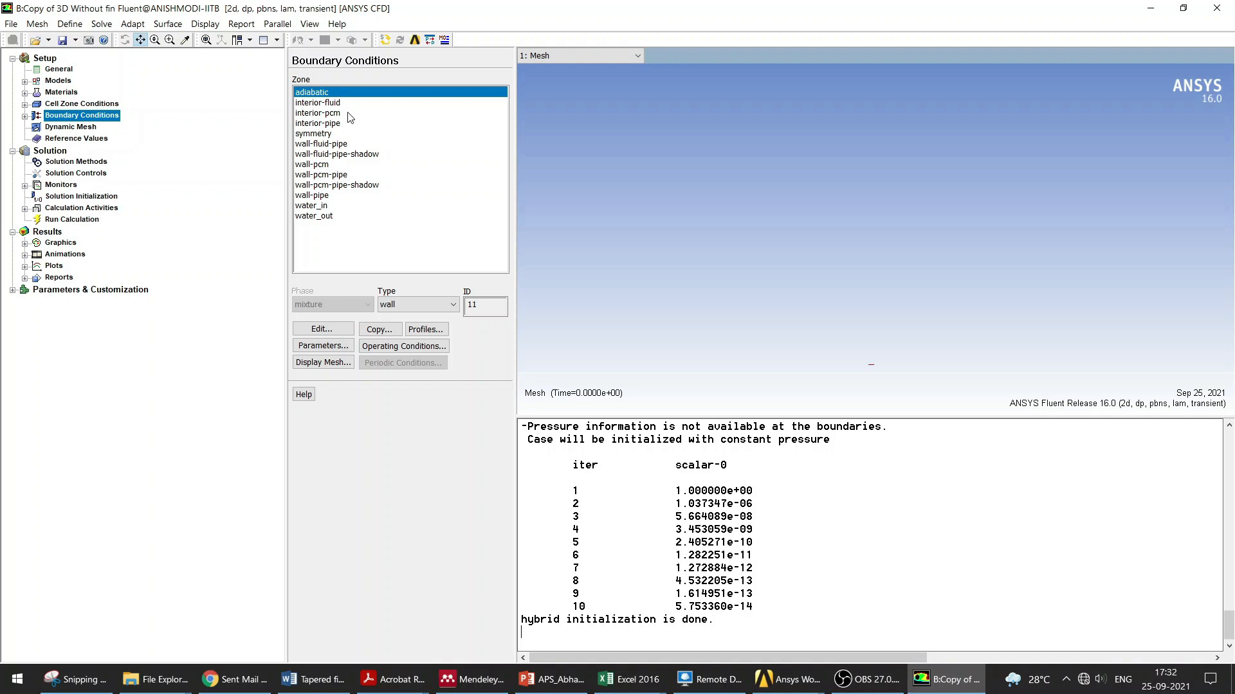
Step: Re-run the hybrid initialization after the wall change
left_click(94, 194)
left_click(393, 127)
left_click(380, 383)
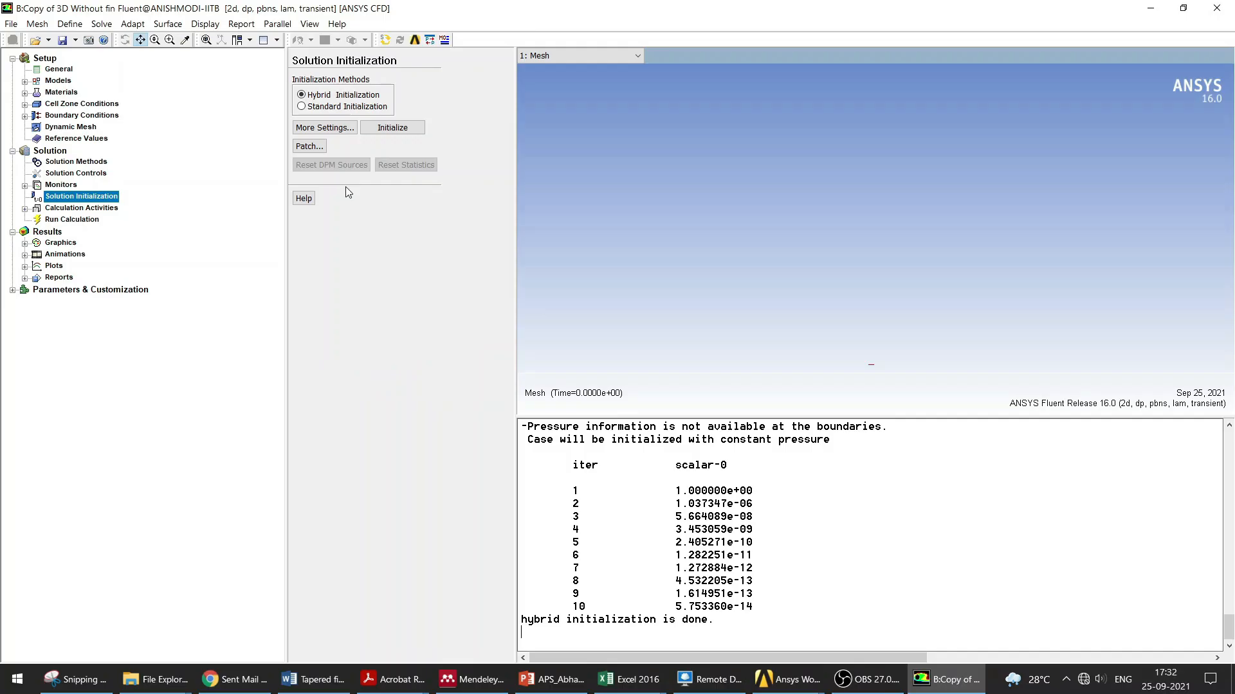
Step: Patch Temperature at 295 K into the fluid, pcm and pipe zones
left_click(314, 146)
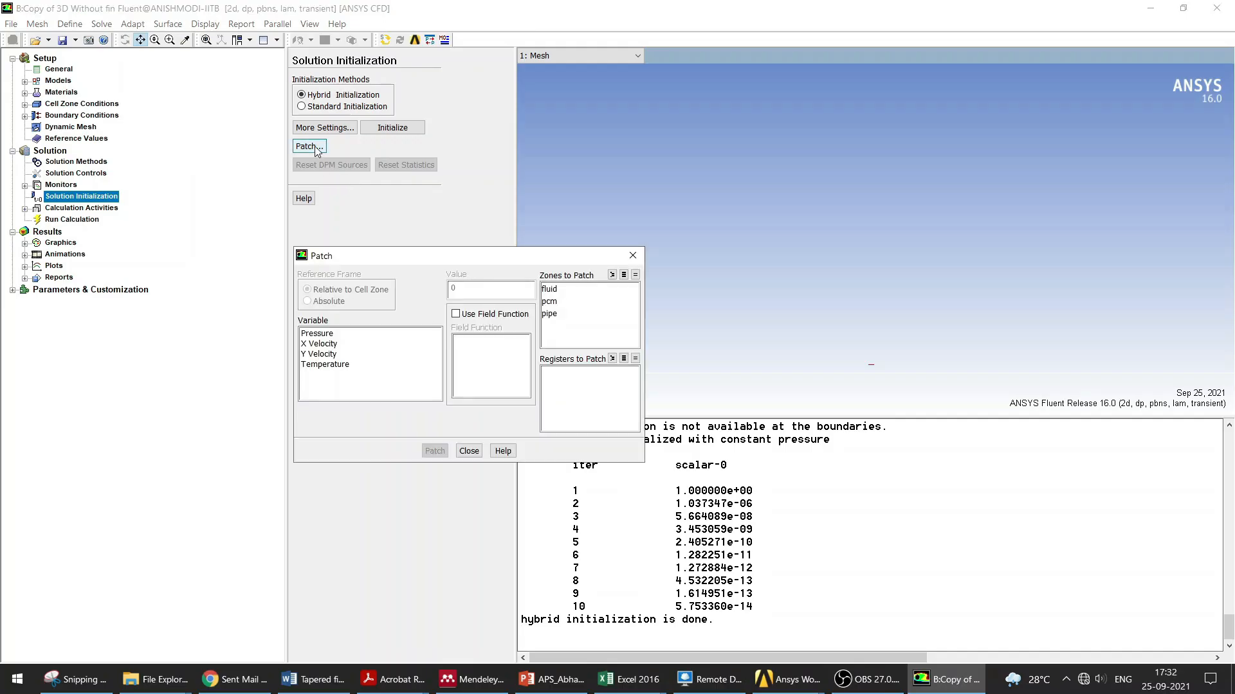
left_click_drag(393, 265, 505, 147)
left_click(445, 249)
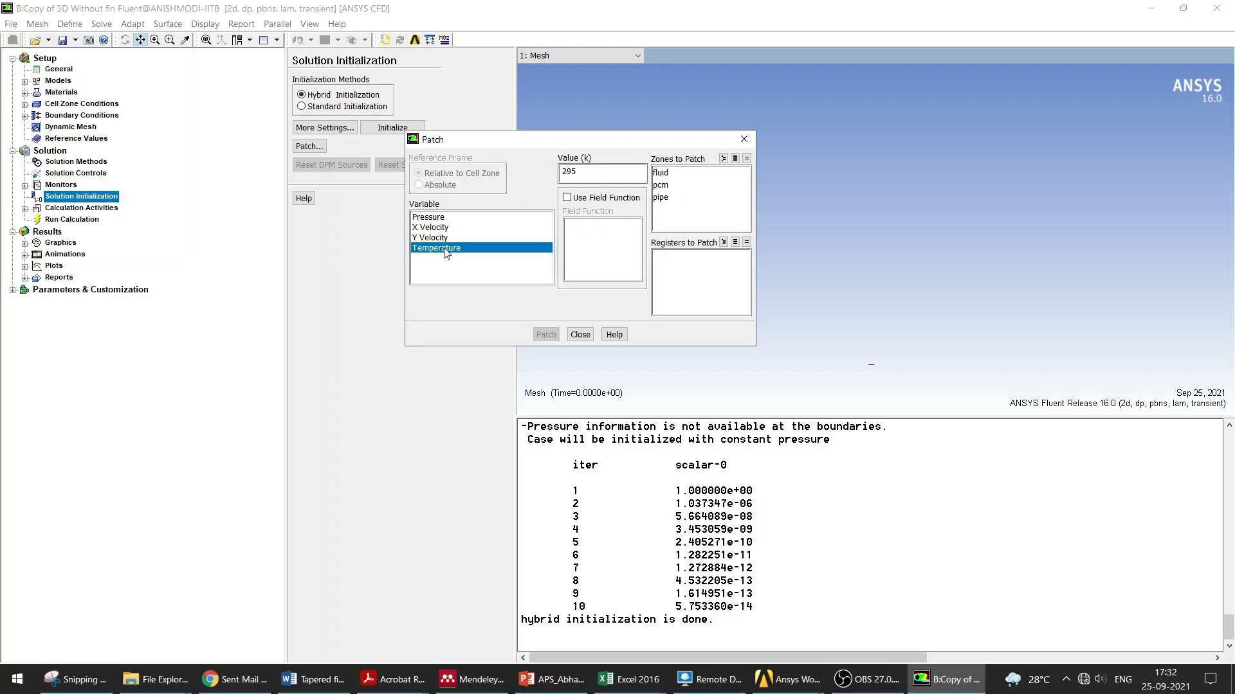
left_click_drag(663, 172, 671, 198)
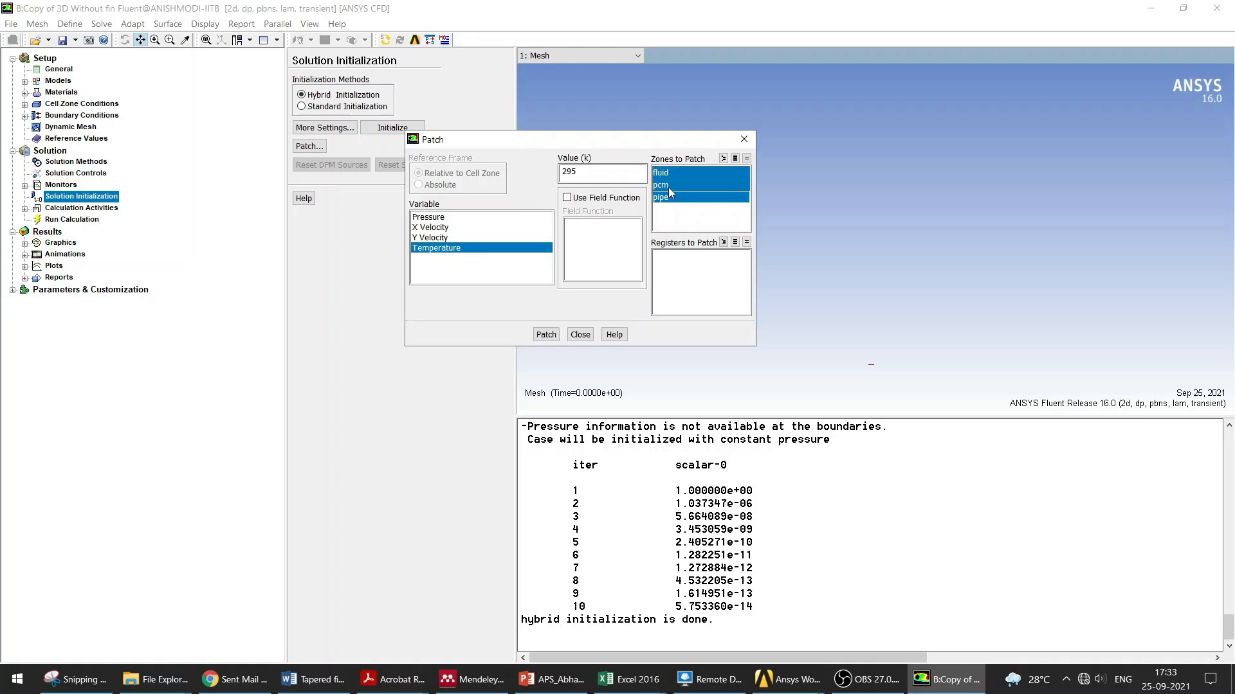
left_click(546, 334)
left_click(580, 335)
Step: Initialize the solution again, discarding the current unsaved data
left_click(91, 207)
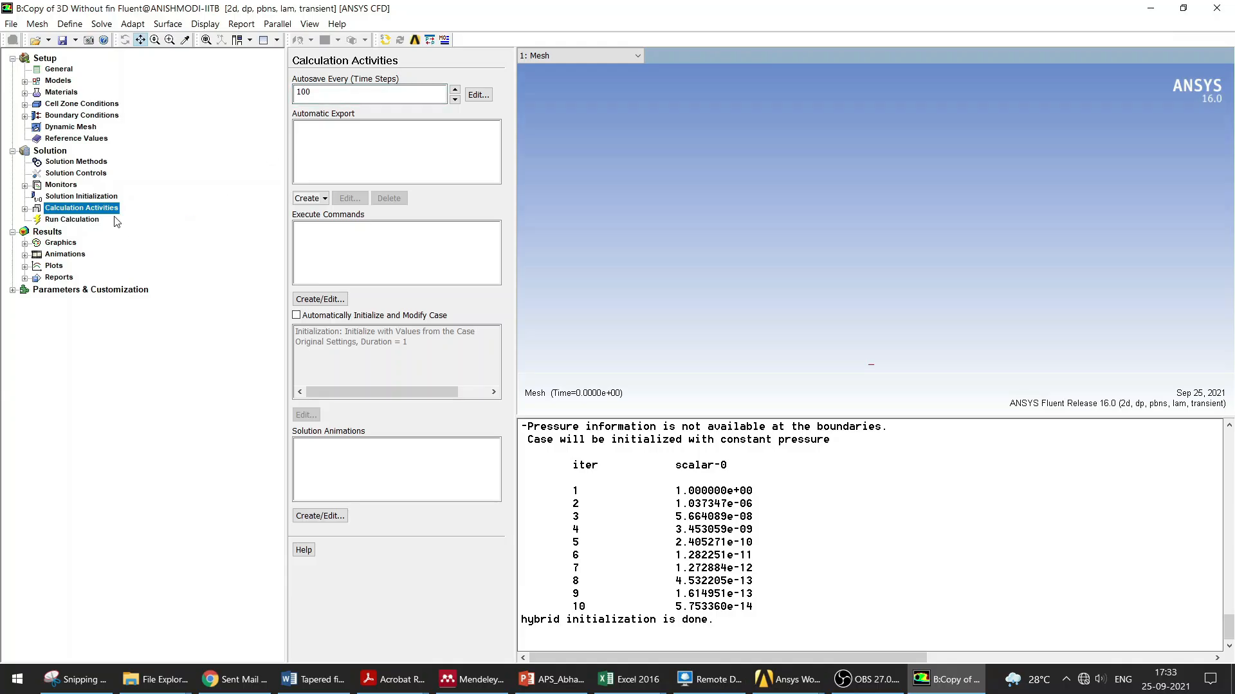
left_click(81, 196)
left_click(393, 127)
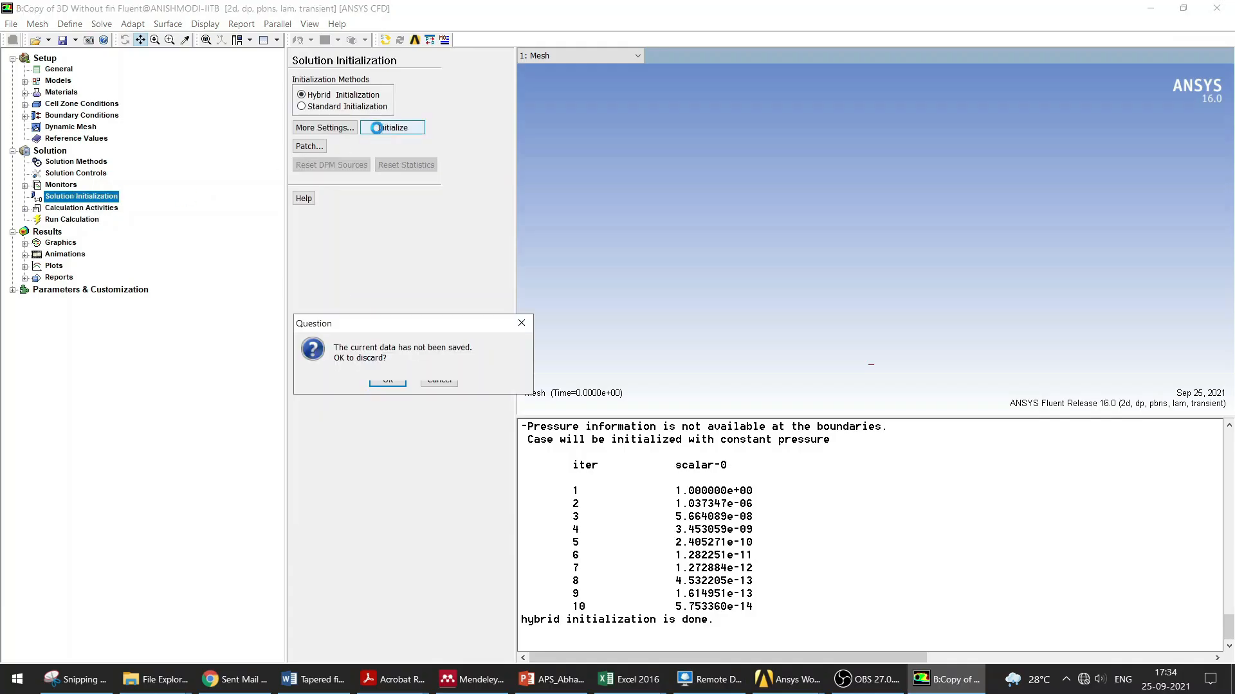
left_click(386, 380)
Step: Patch a temperature of 295 K into all three zones: fluid, pcm and pipe
left_click(311, 147)
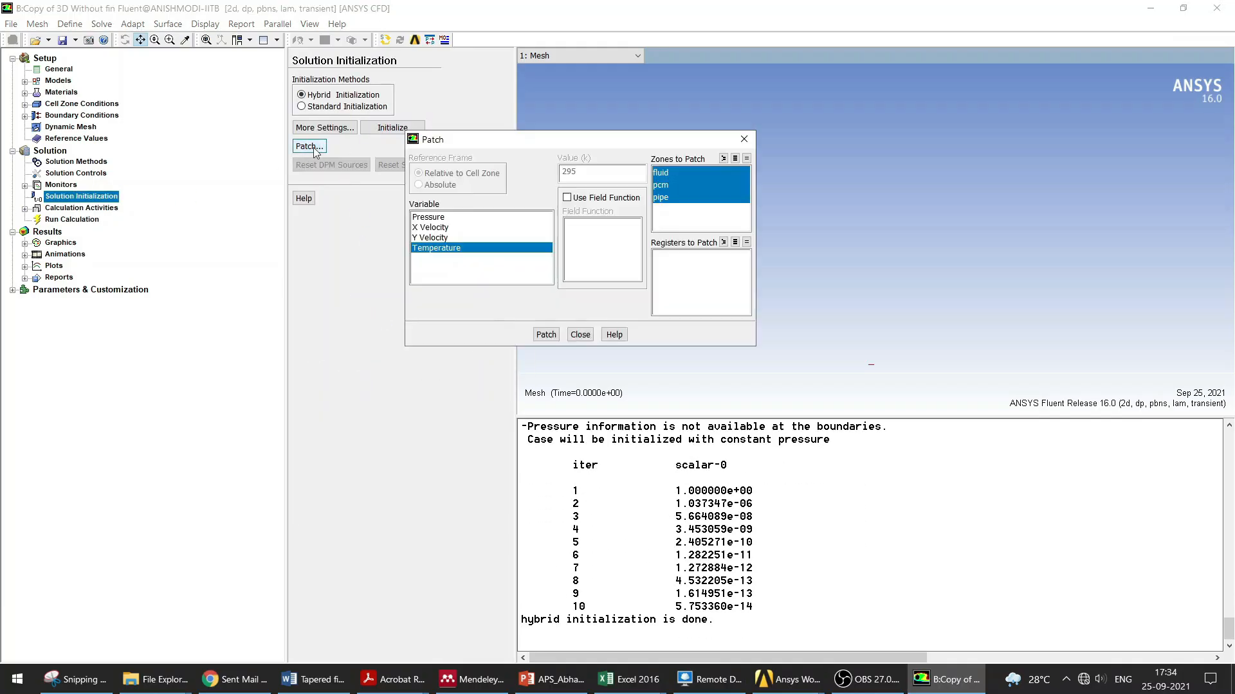
left_click(546, 334)
left_click(580, 335)
Step: Start the transient calculation from the run calculation settings
left_click(68, 219)
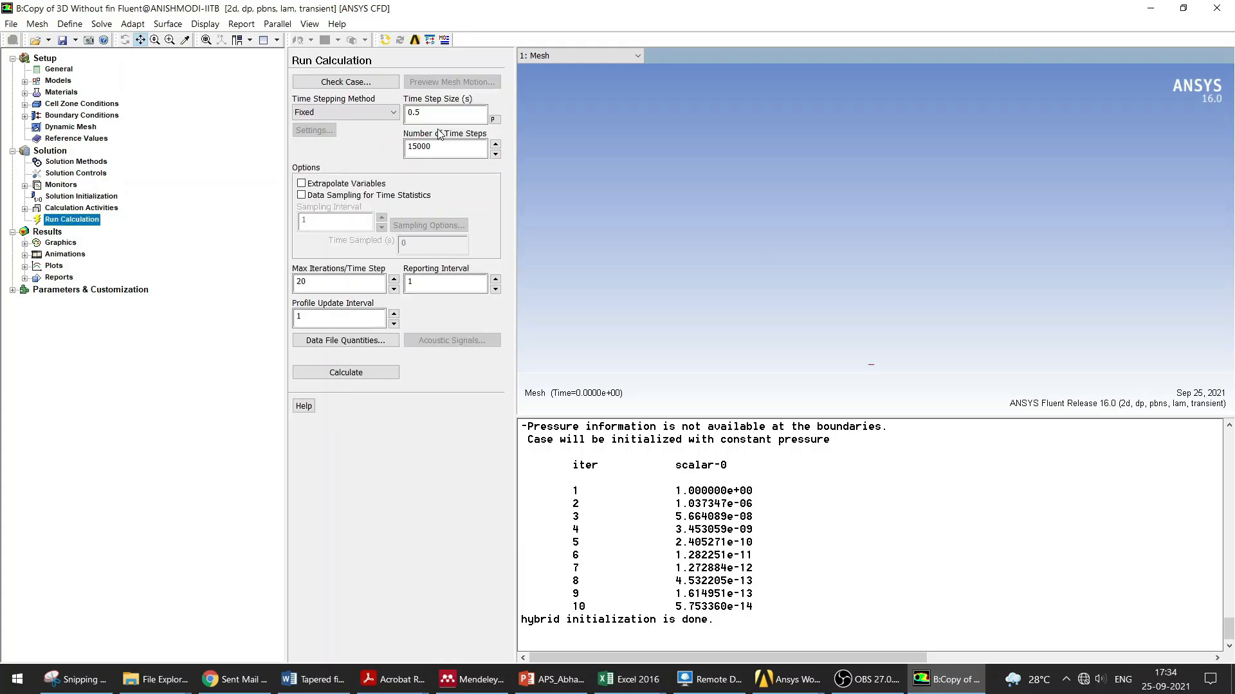
left_click(428, 114)
left_click(368, 373)
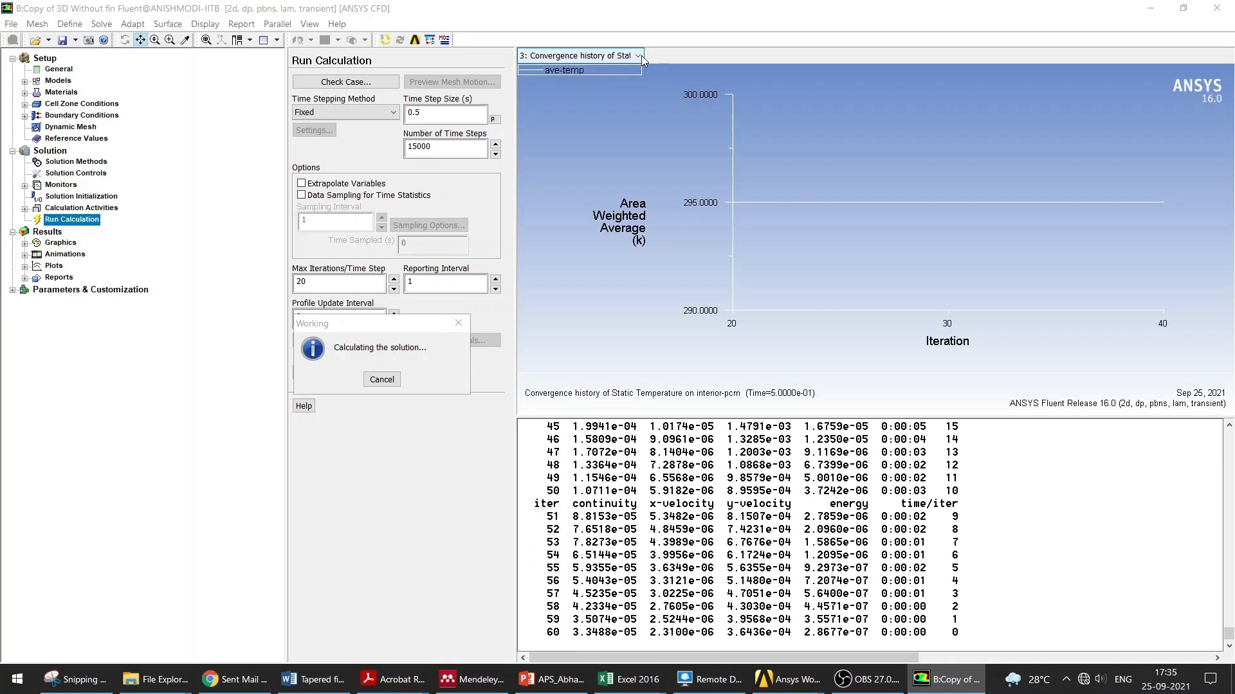
Step: Switch the graphics display between the temperature convergence plot and the scaled residuals
left_click(642, 55)
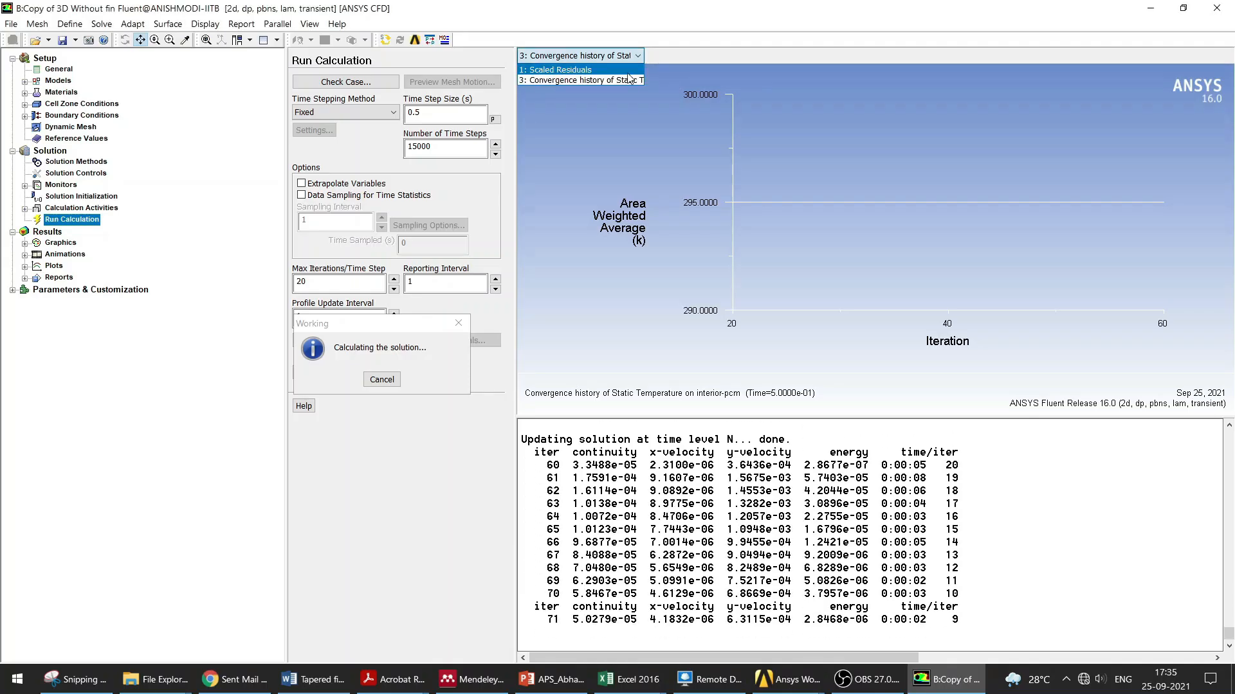
left_click(605, 70)
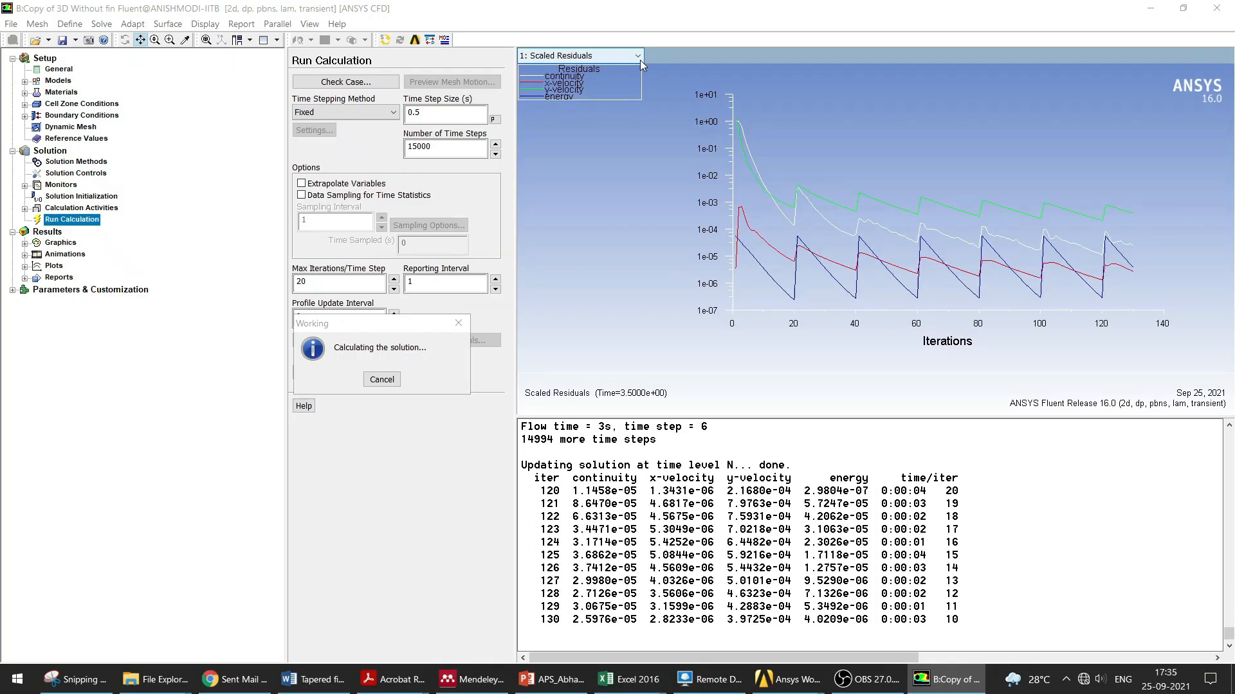
left_click(639, 59)
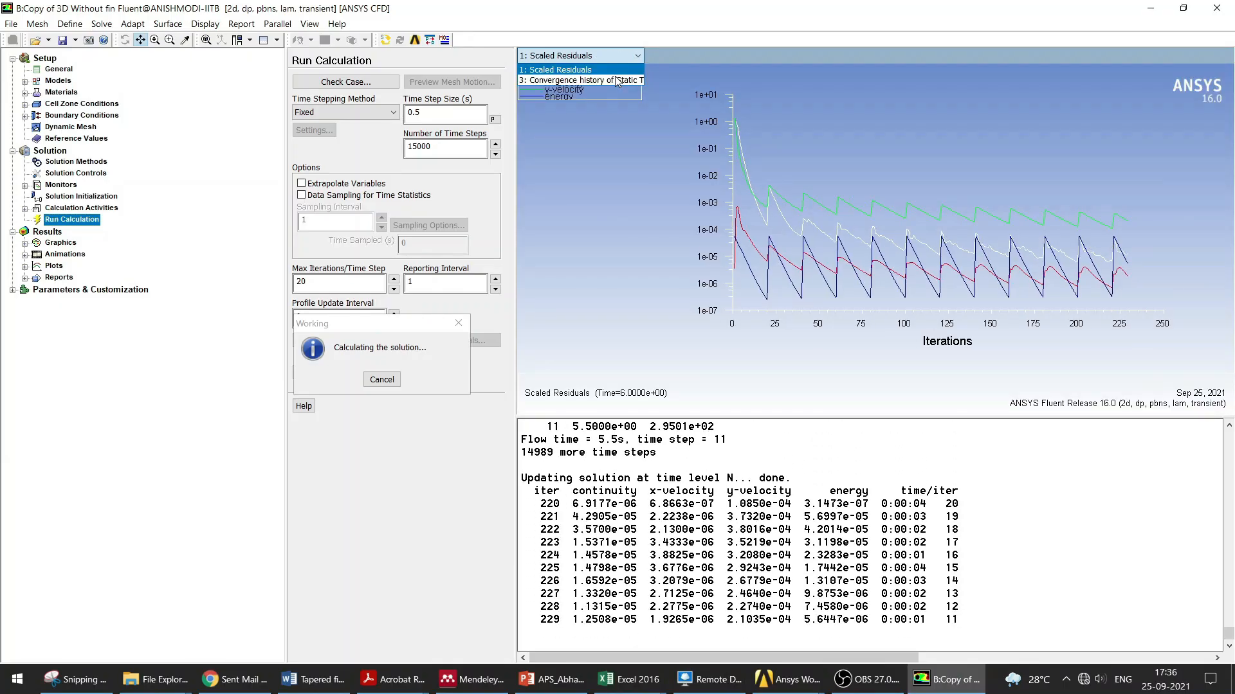
left_click(615, 80)
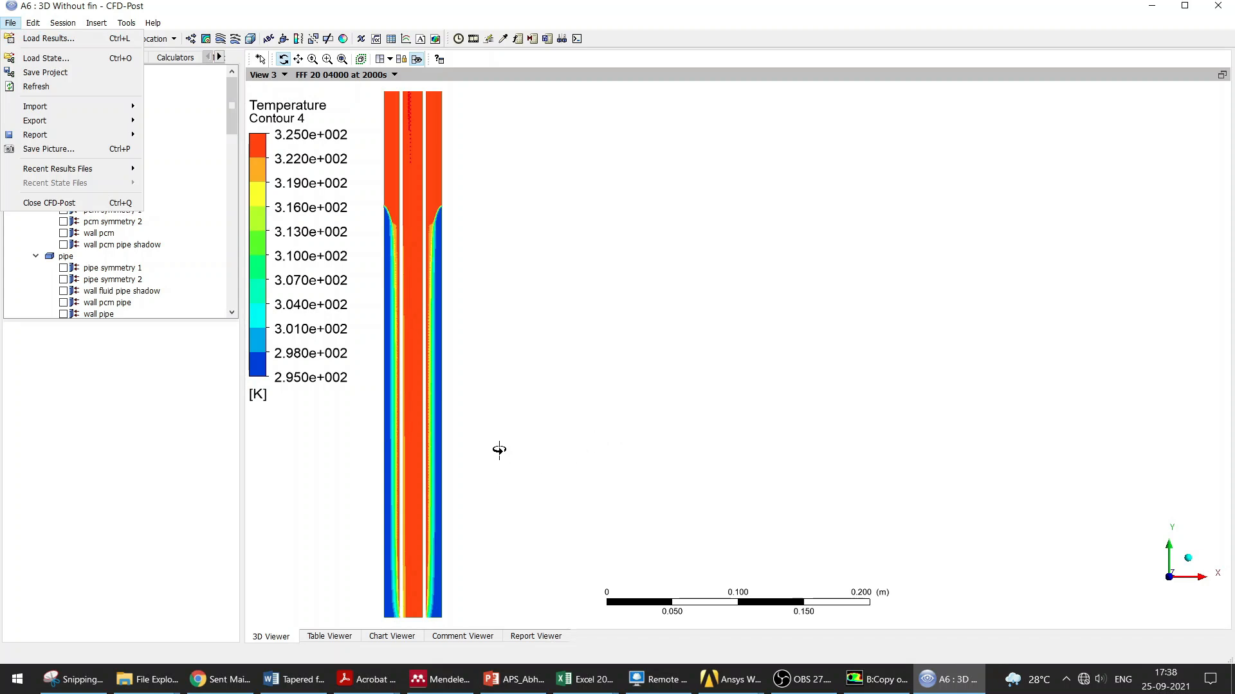
left_click(49, 39)
double_click(440, 247)
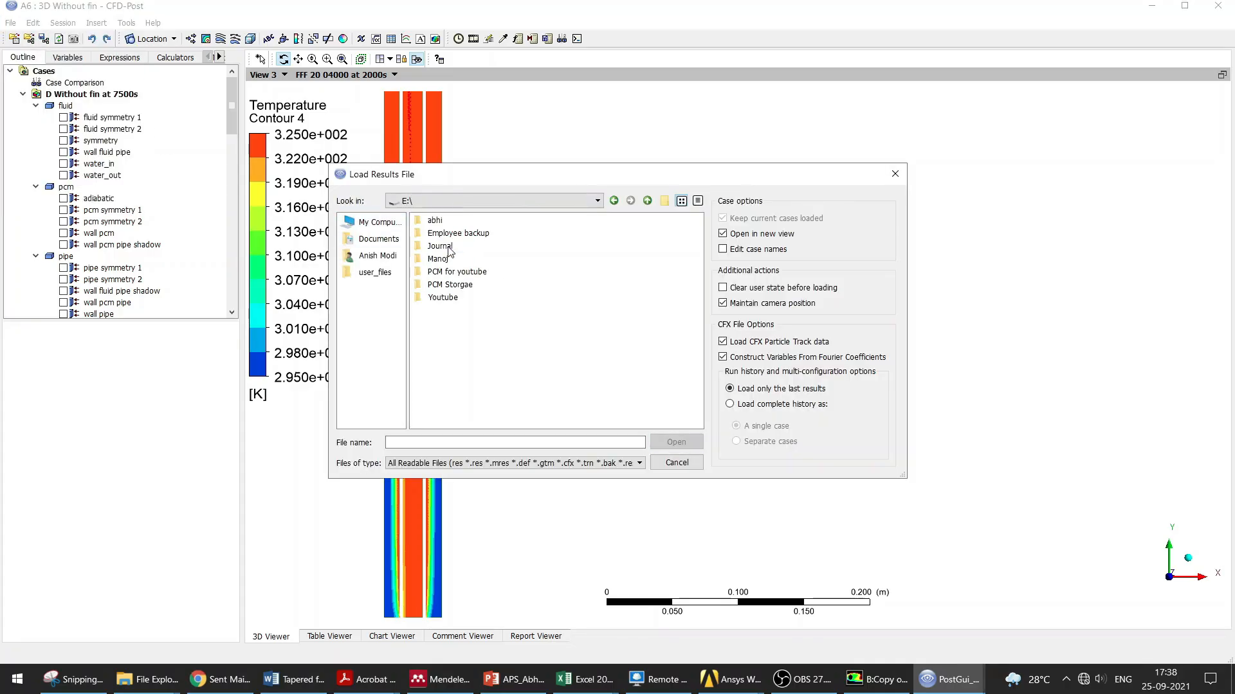
double_click(435, 221)
left_click(447, 224)
double_click(447, 224)
double_click(458, 311)
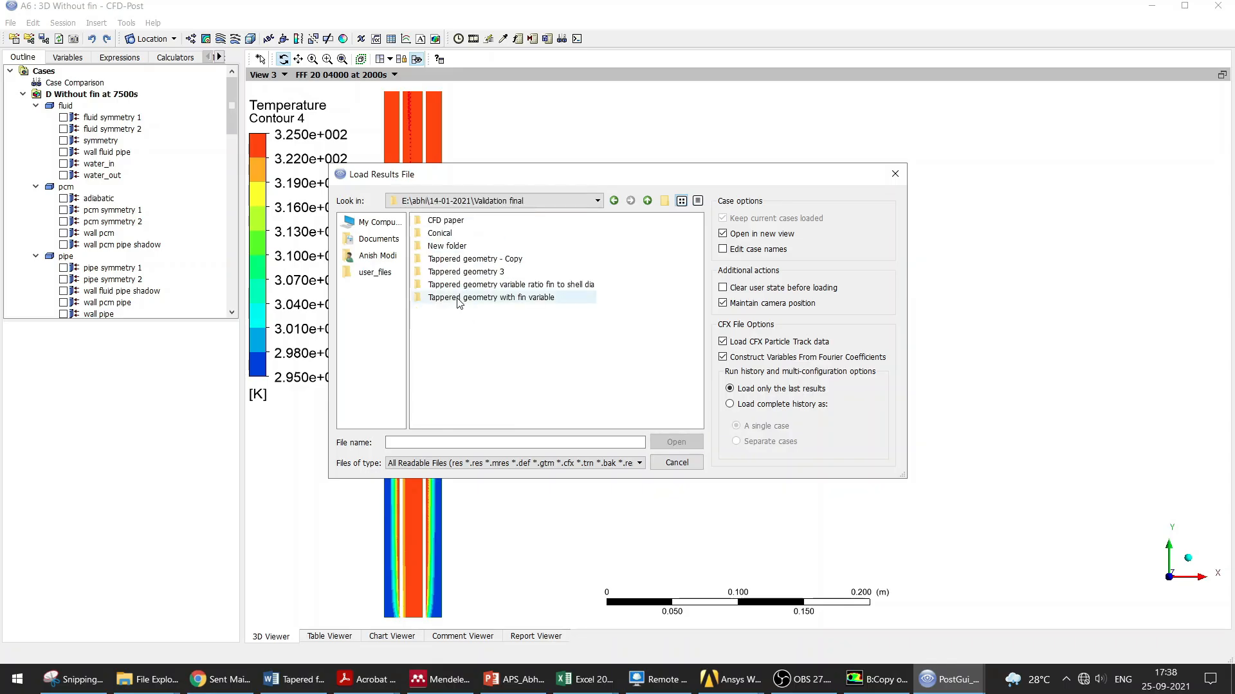
double_click(443, 245)
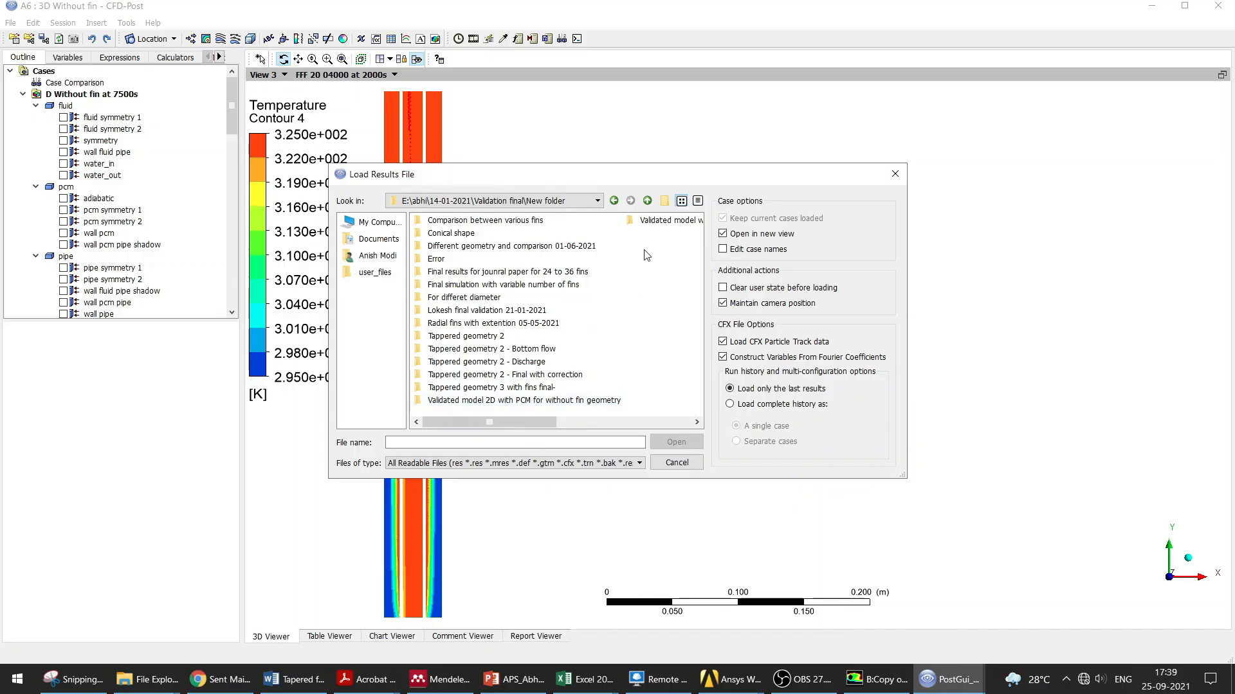
double_click(643, 220)
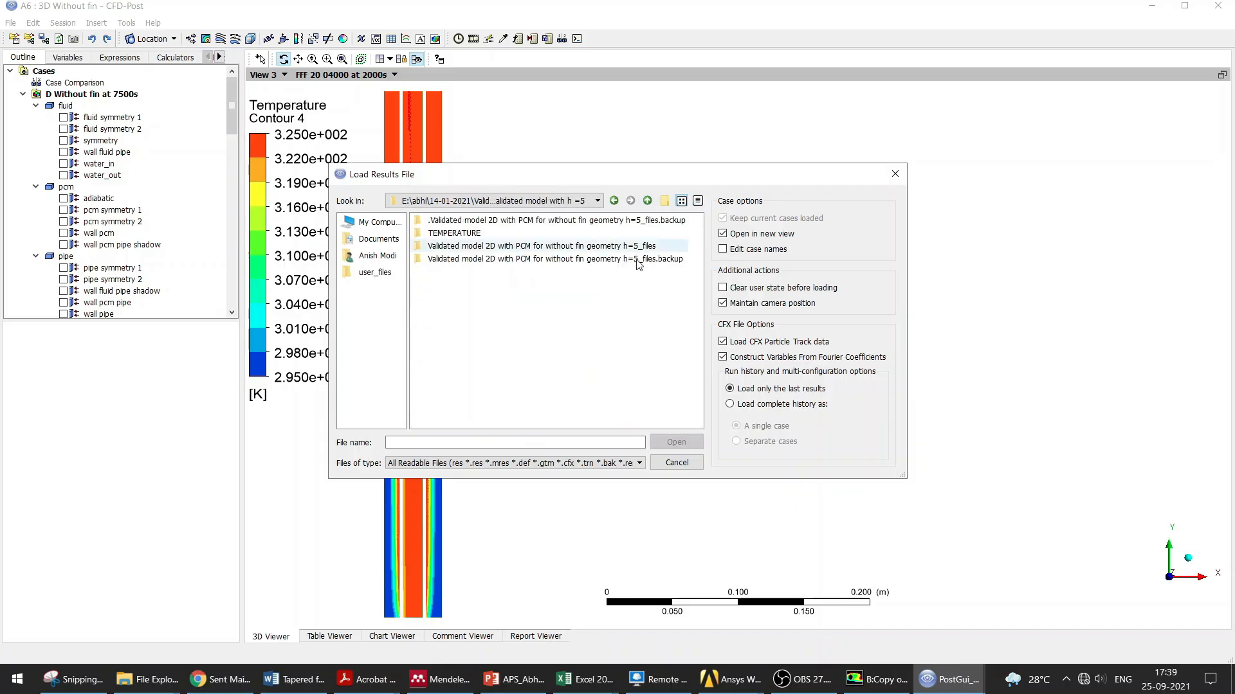
double_click(503, 250)
double_click(433, 220)
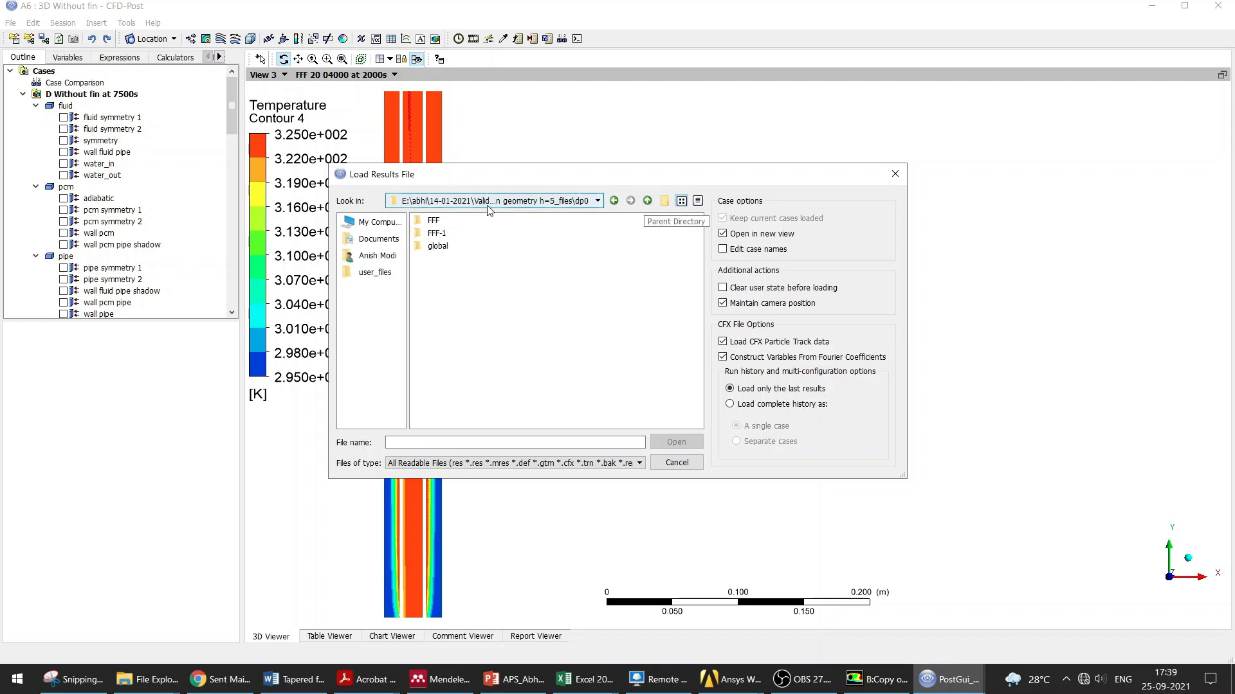
double_click(434, 221)
double_click(437, 234)
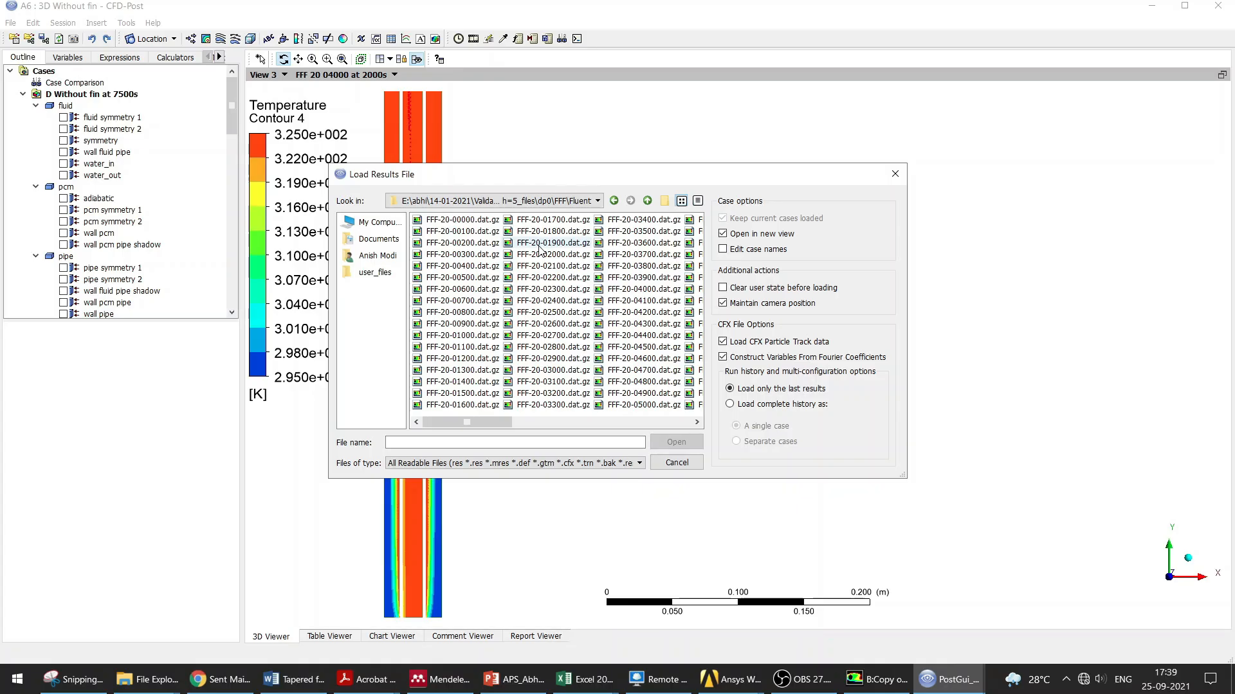
left_click(892, 178)
Step: Keep the FFF 20 04000 at 2000s case in the view, collapse the case branches and open Contour 1's details
left_click(395, 75)
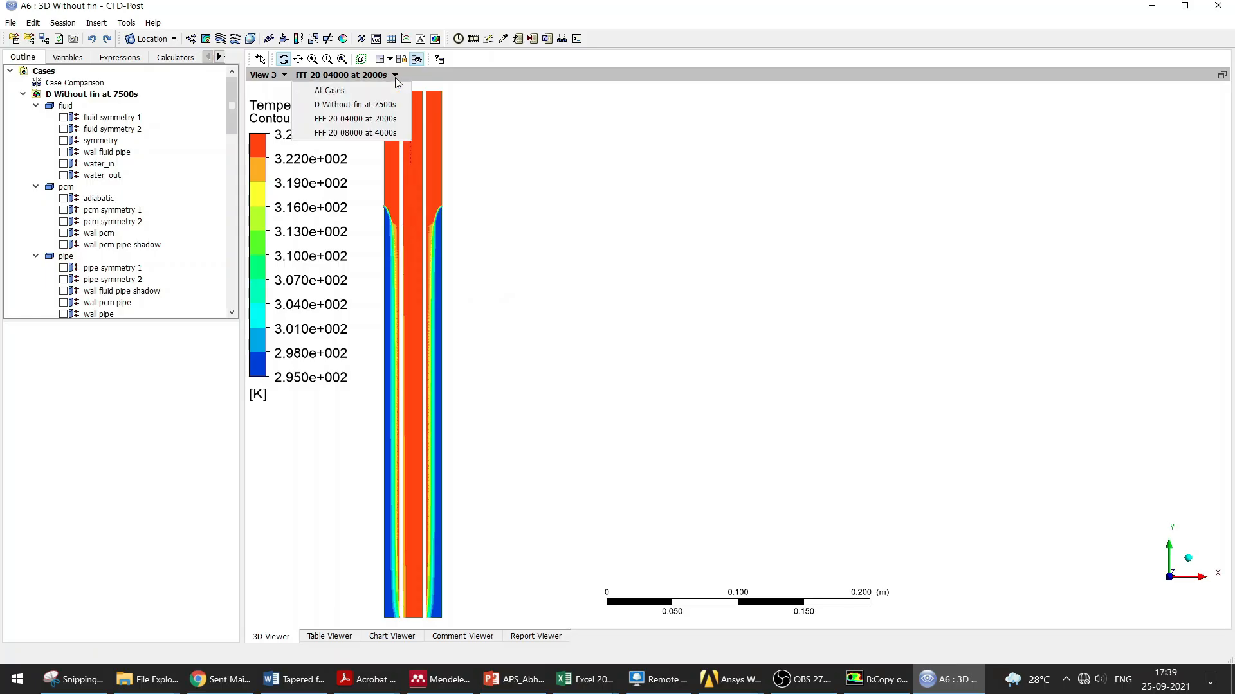
left_click(386, 121)
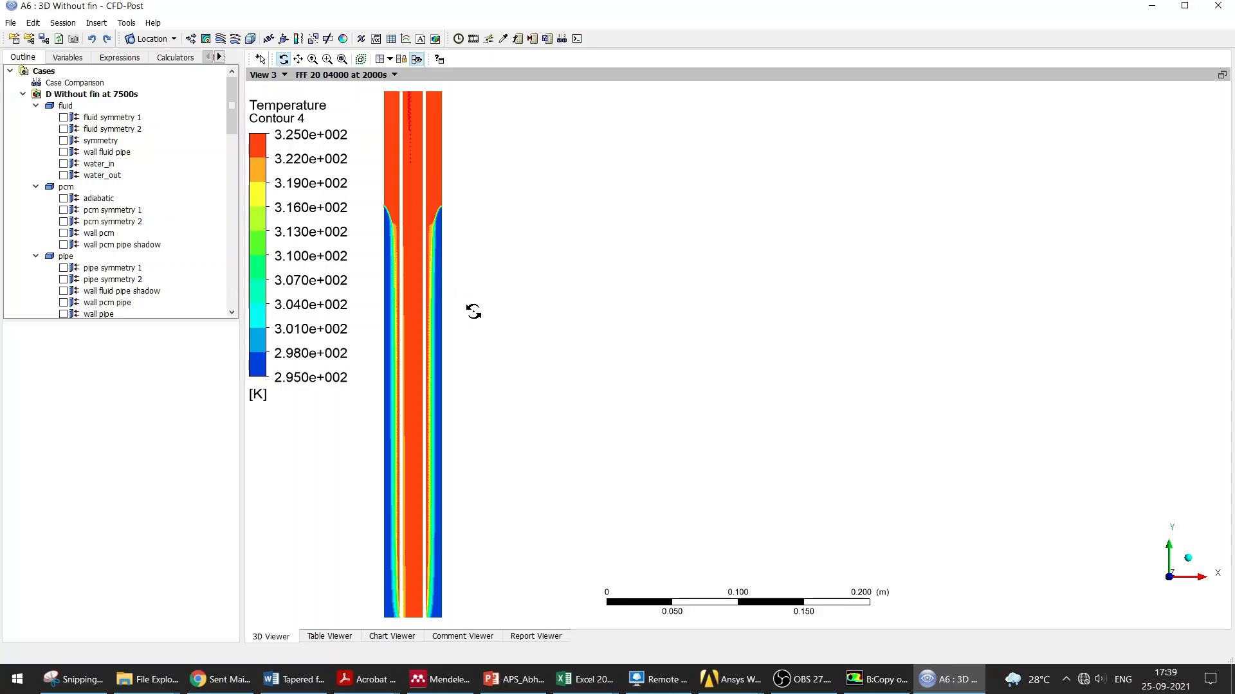
left_click(23, 94)
left_click(23, 106)
left_click(23, 117)
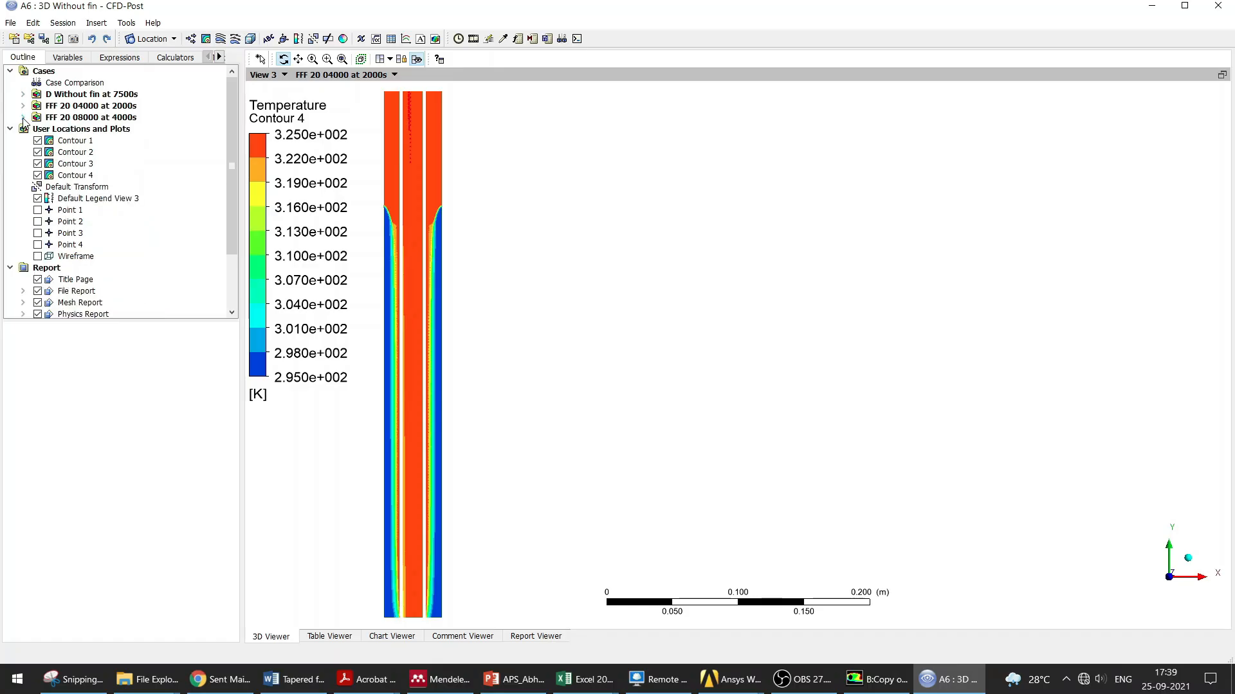
left_click(78, 144)
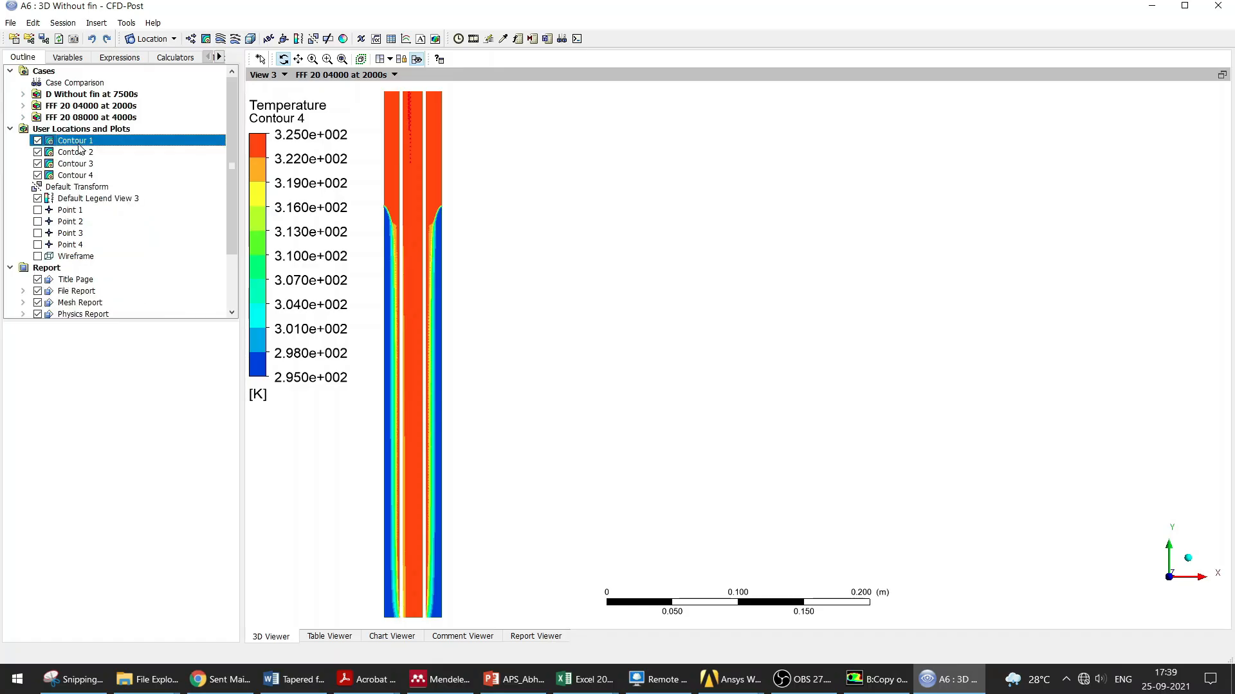
double_click(79, 144)
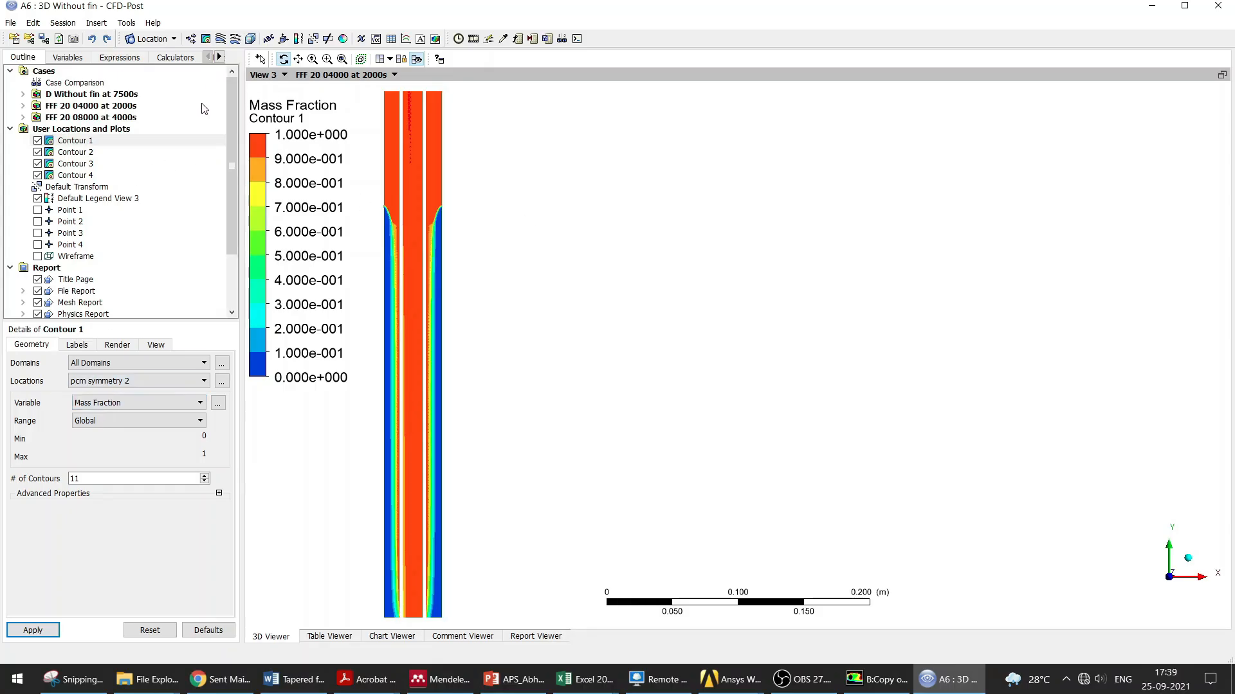
Step: Start a new contour named Contour 5 and hide Contours 1 to 4 in the viewer
left_click(205, 39)
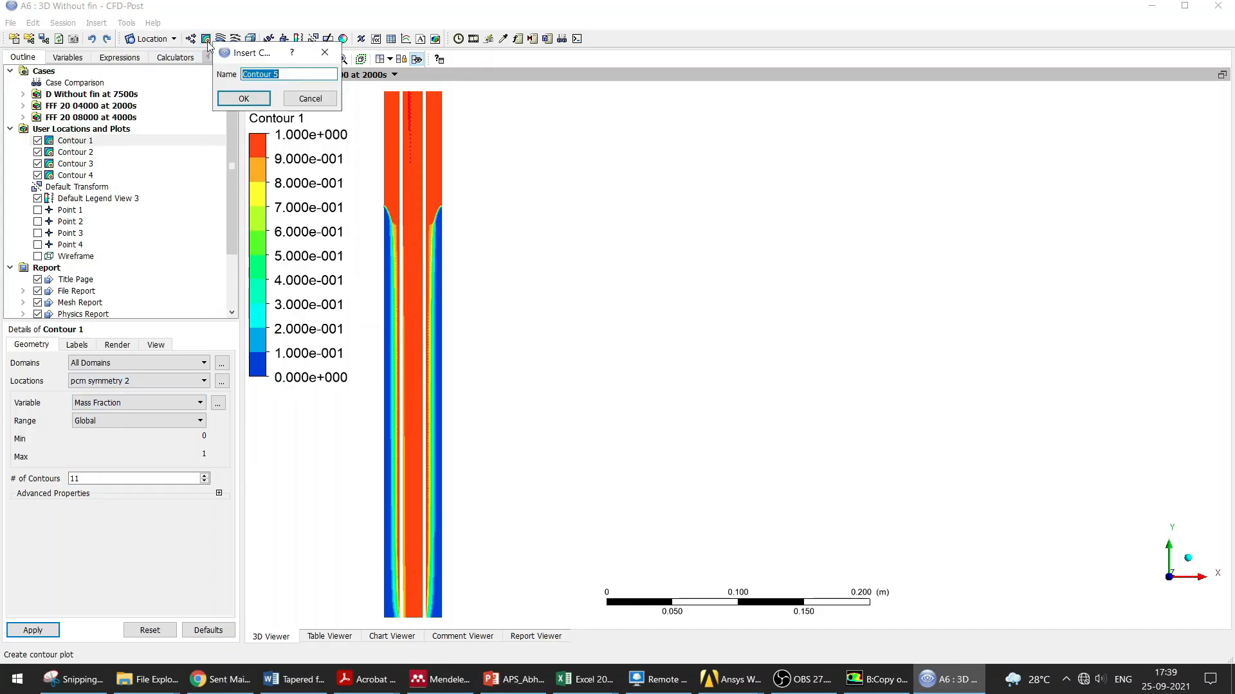
left_click(244, 98)
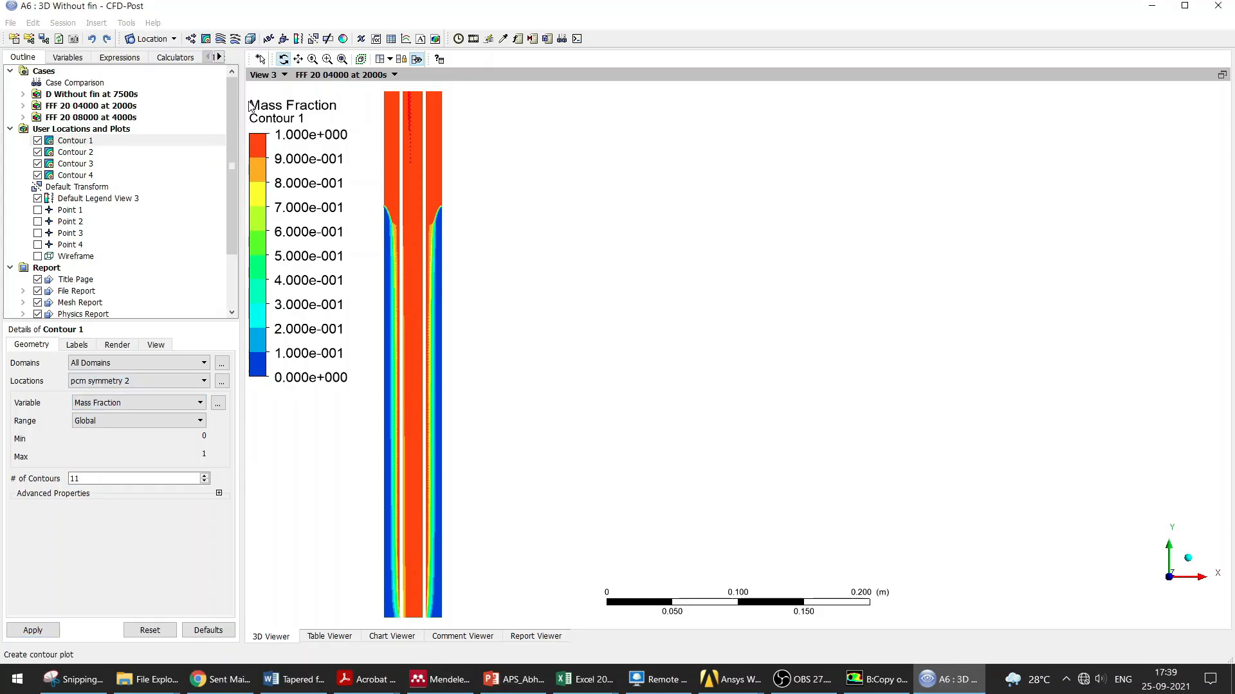
left_click(38, 140)
left_click(38, 152)
left_click(37, 163)
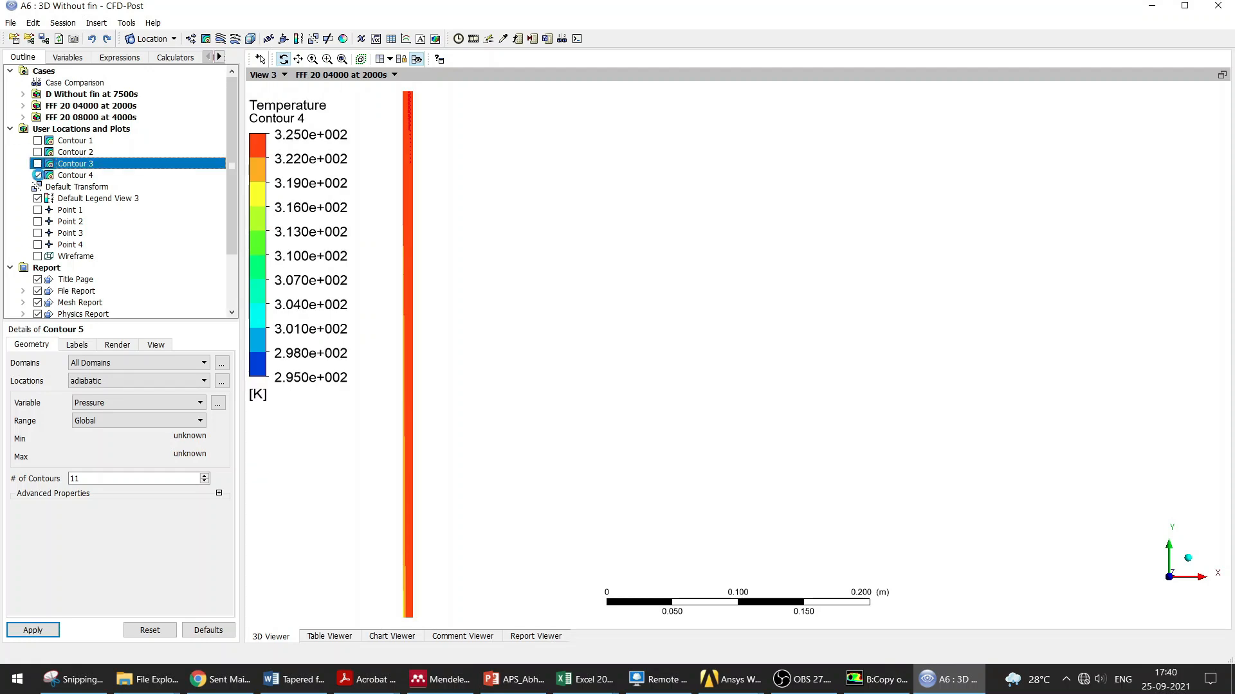
left_click(38, 174)
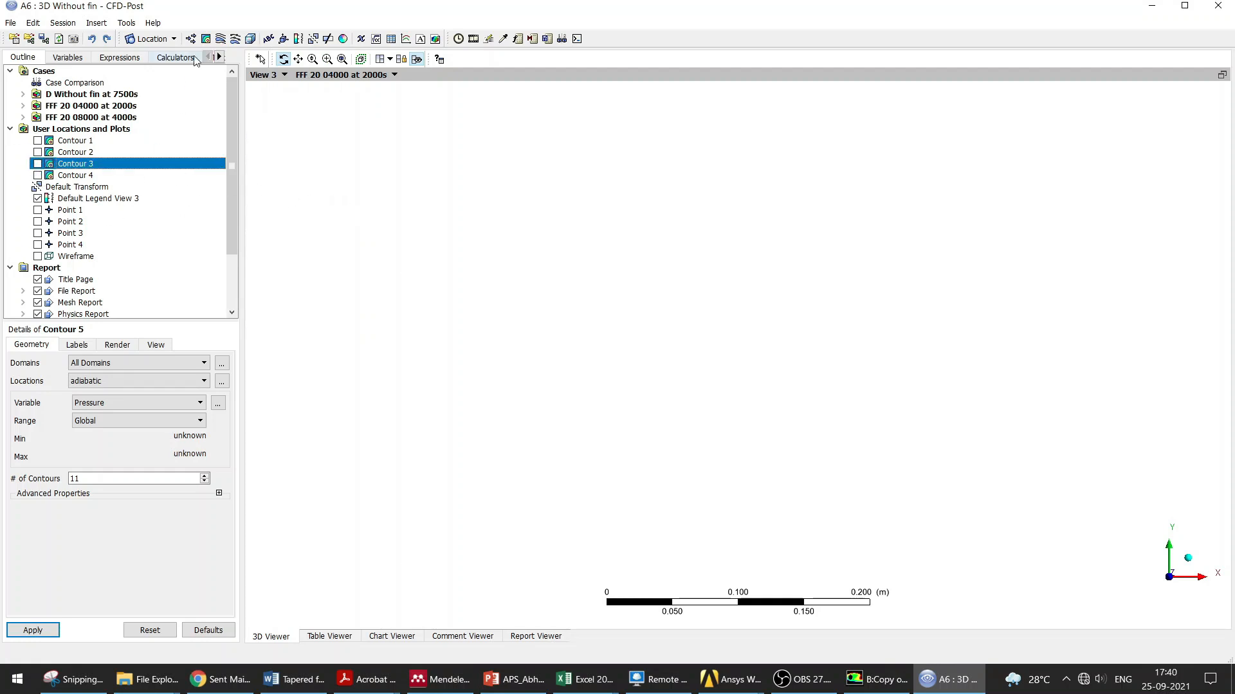
left_click(206, 39)
left_click(244, 97)
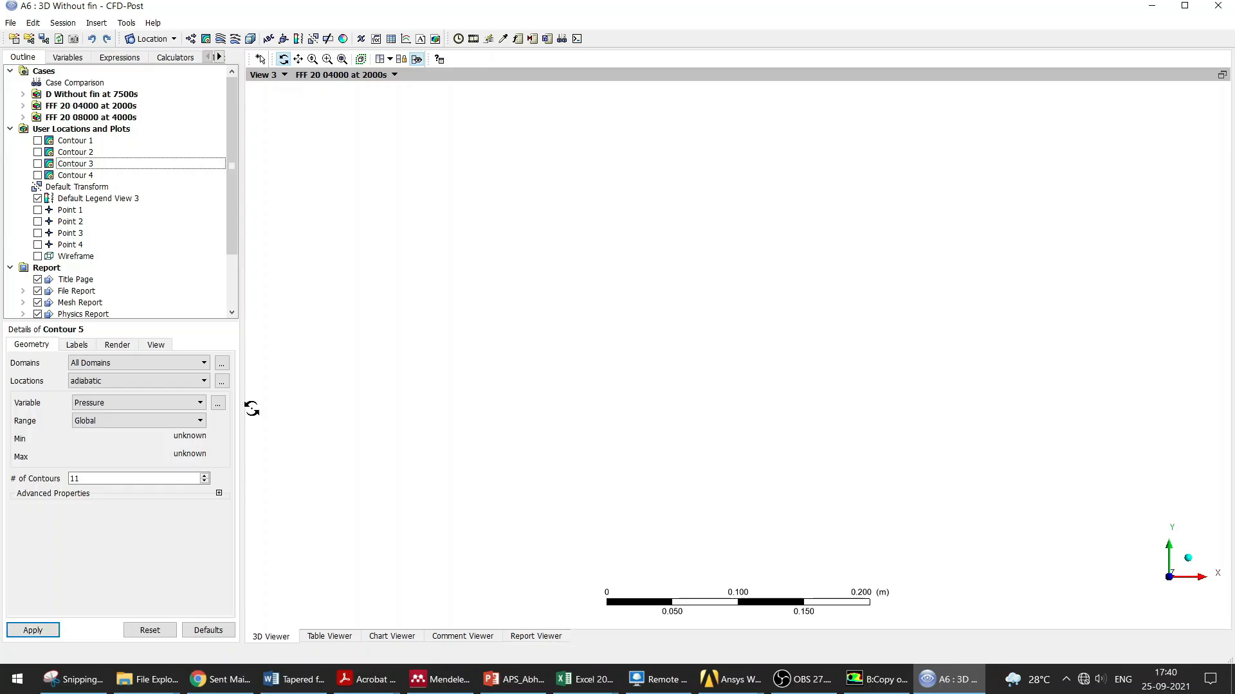
Step: Set the viewer background colour to light cyan in the viewer options and apply it
right_click(398, 204)
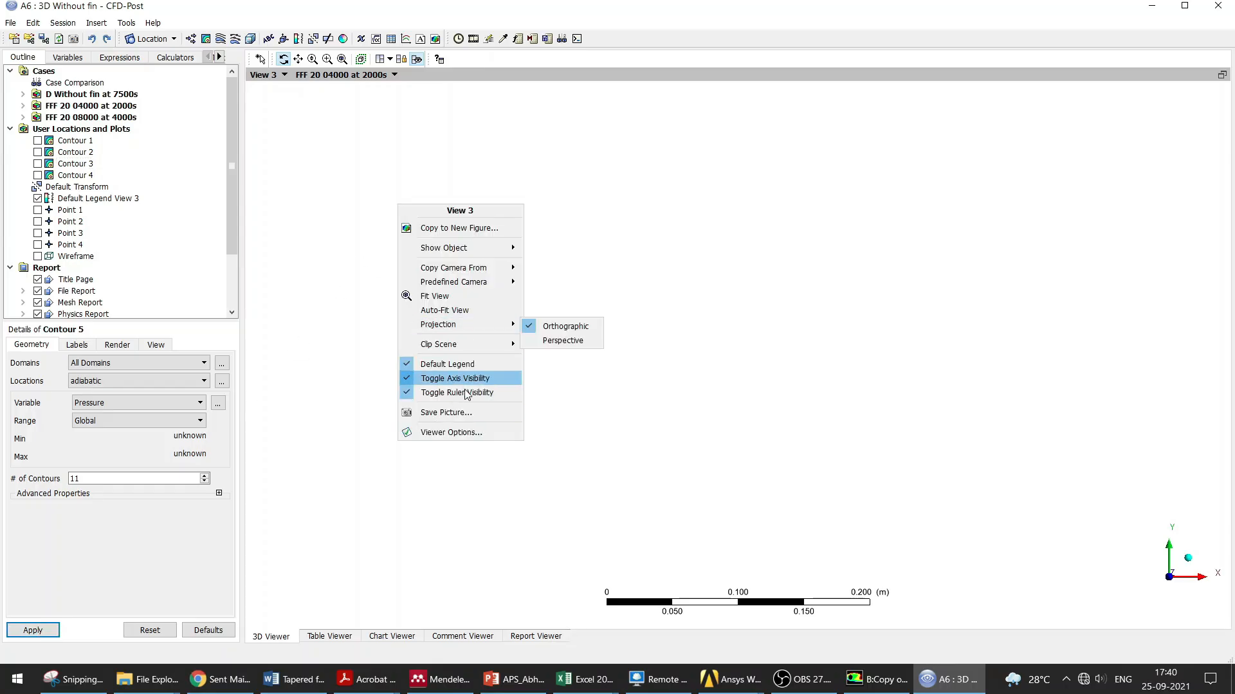
left_click(488, 432)
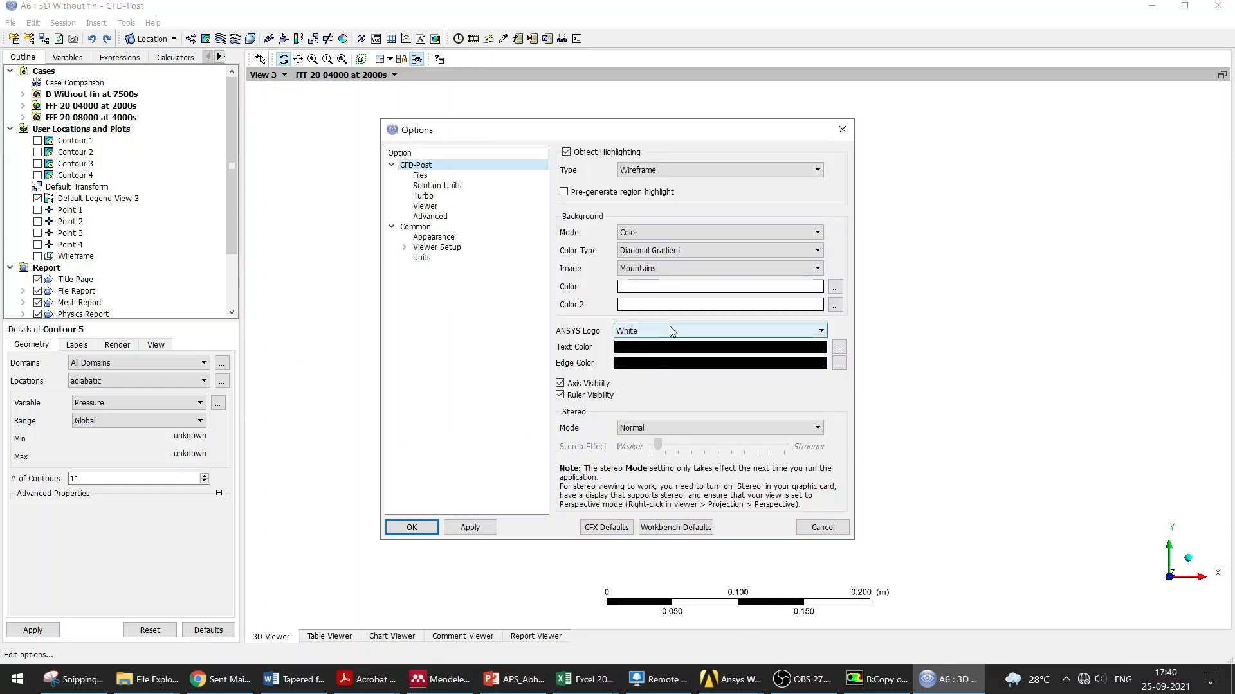
left_click(678, 287)
left_click(834, 287)
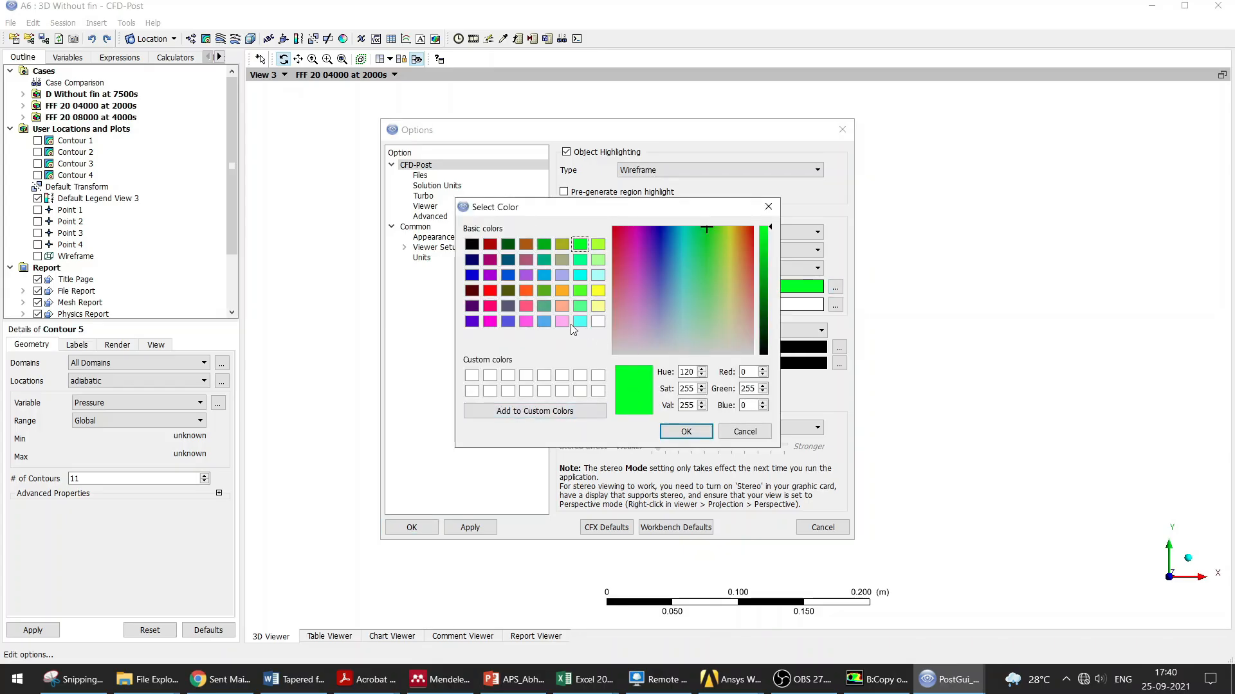
left_click(562, 321)
left_click(580, 321)
left_click(687, 432)
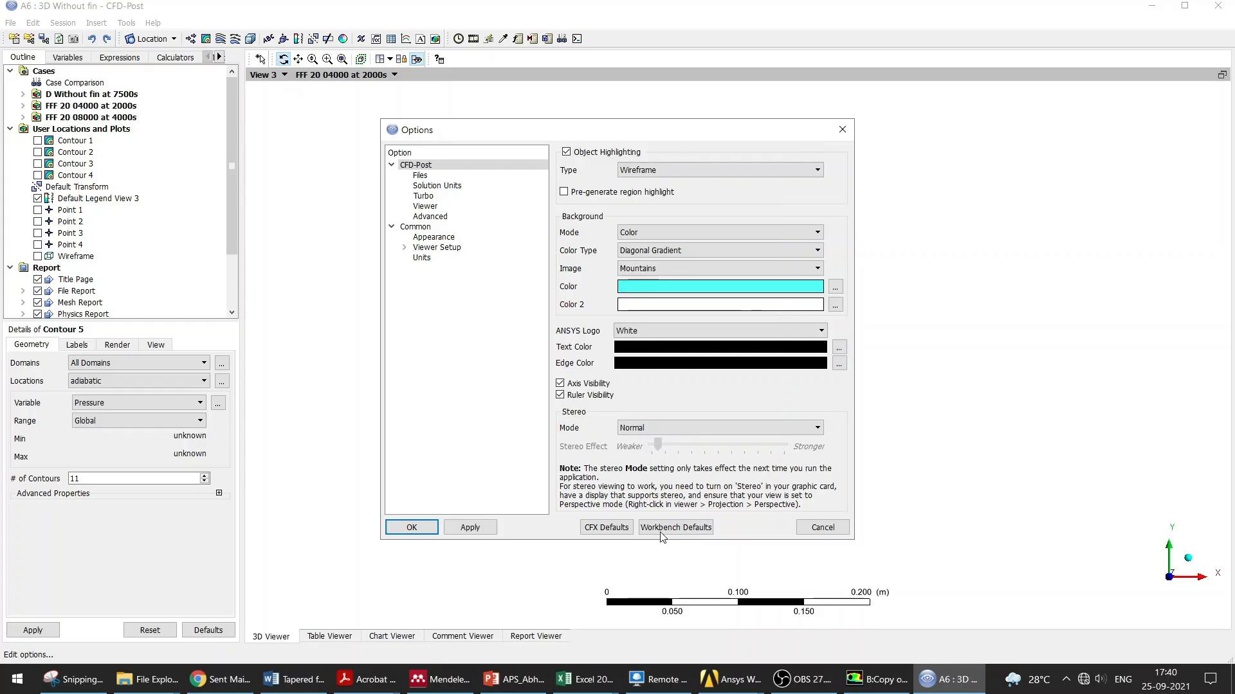
left_click(468, 528)
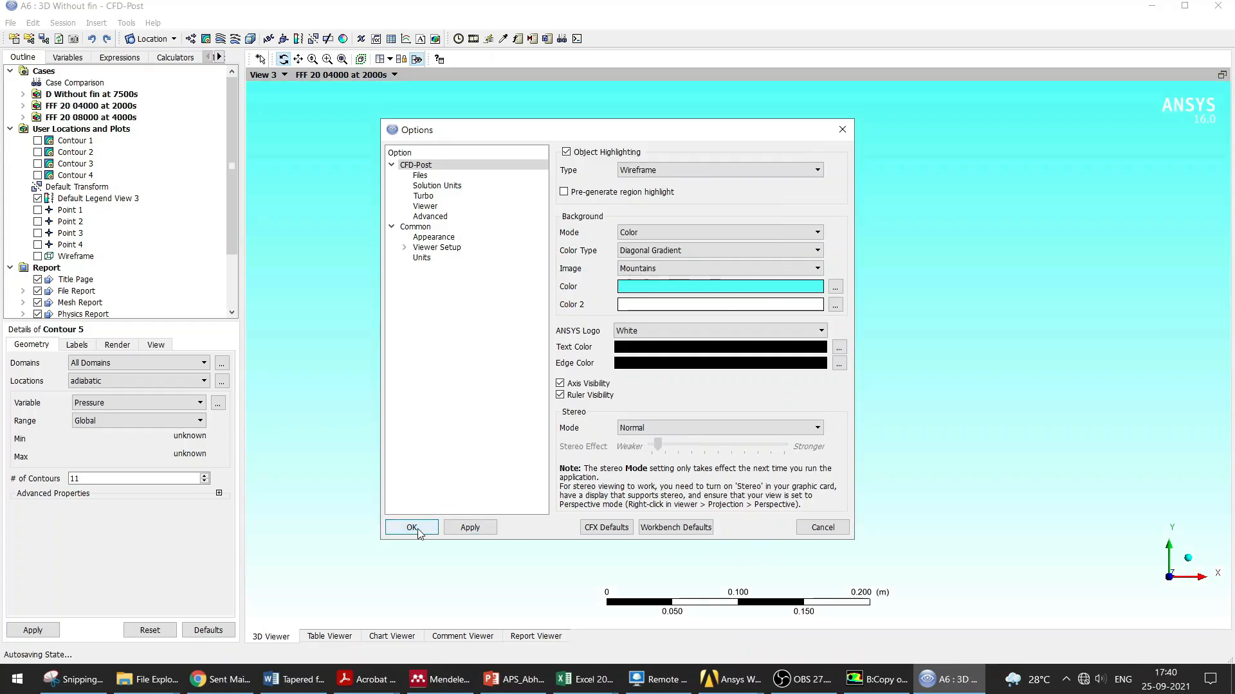
left_click(412, 528)
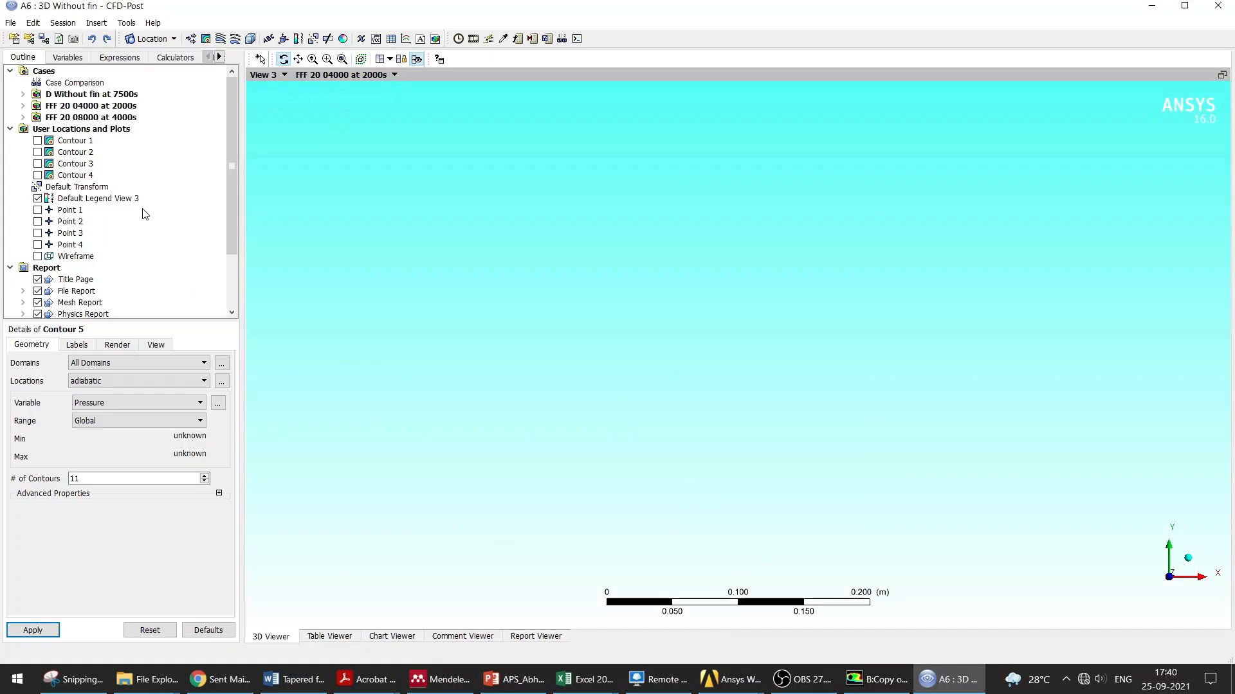
Step: Turn on the wireframe display of the geometry
left_click(38, 256)
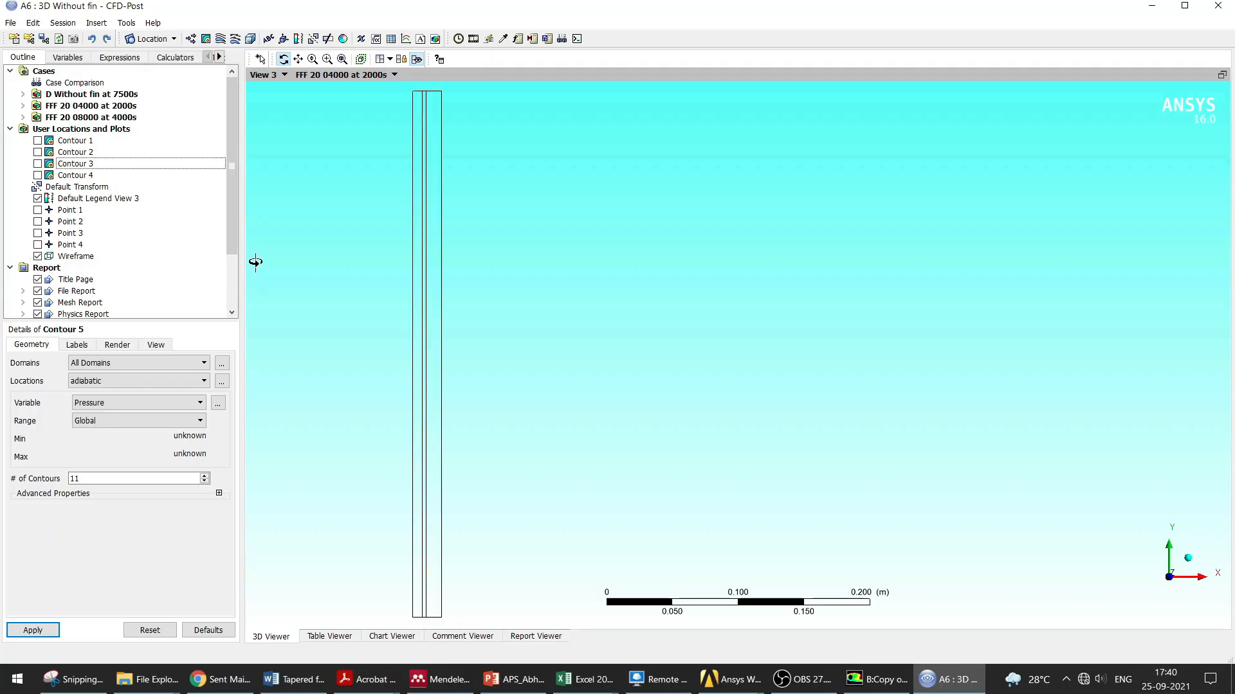
left_click(394, 74)
left_click(394, 74)
Step: Create Contour 5 on pcm symmetry 2 and set its variable to Mass Fraction
left_click(206, 38)
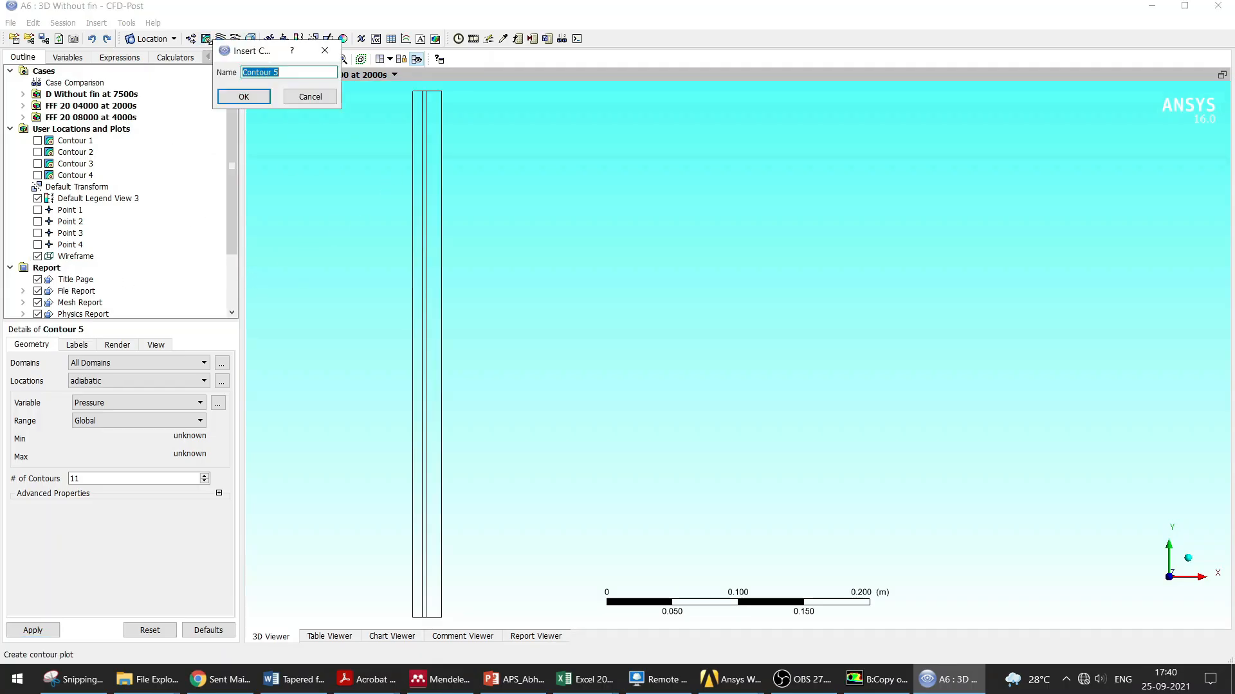
left_click(244, 97)
left_click(93, 362)
left_click(93, 362)
left_click(110, 384)
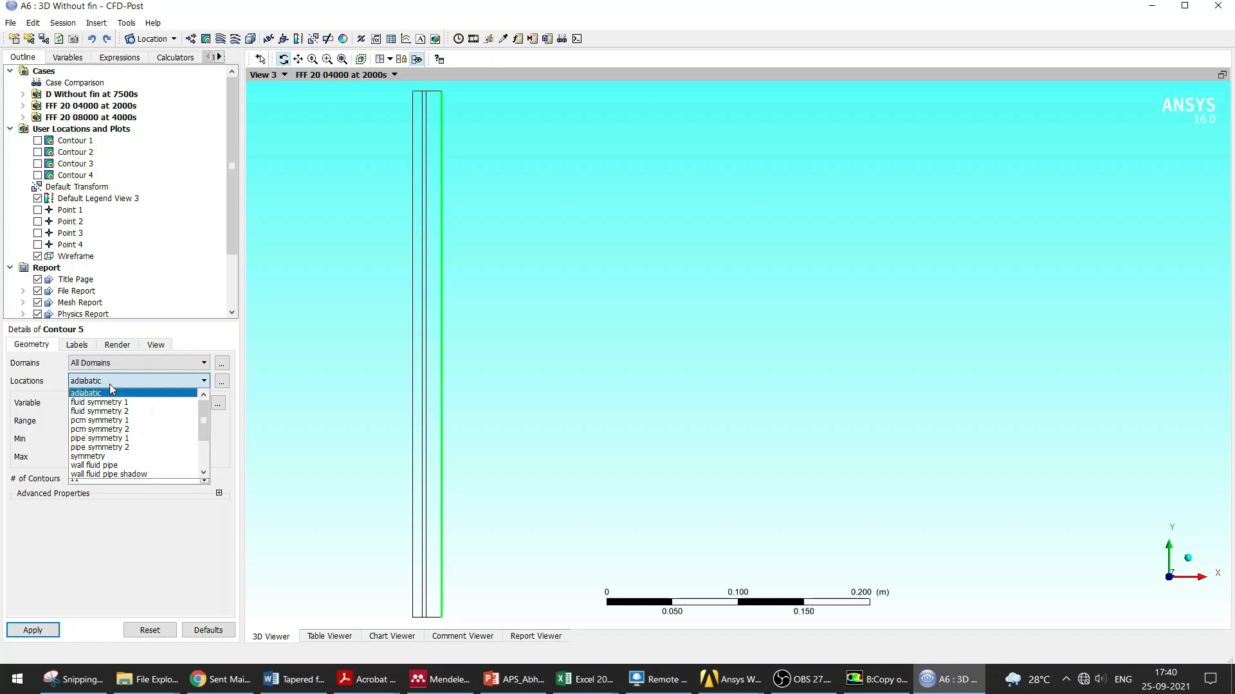
left_click(118, 429)
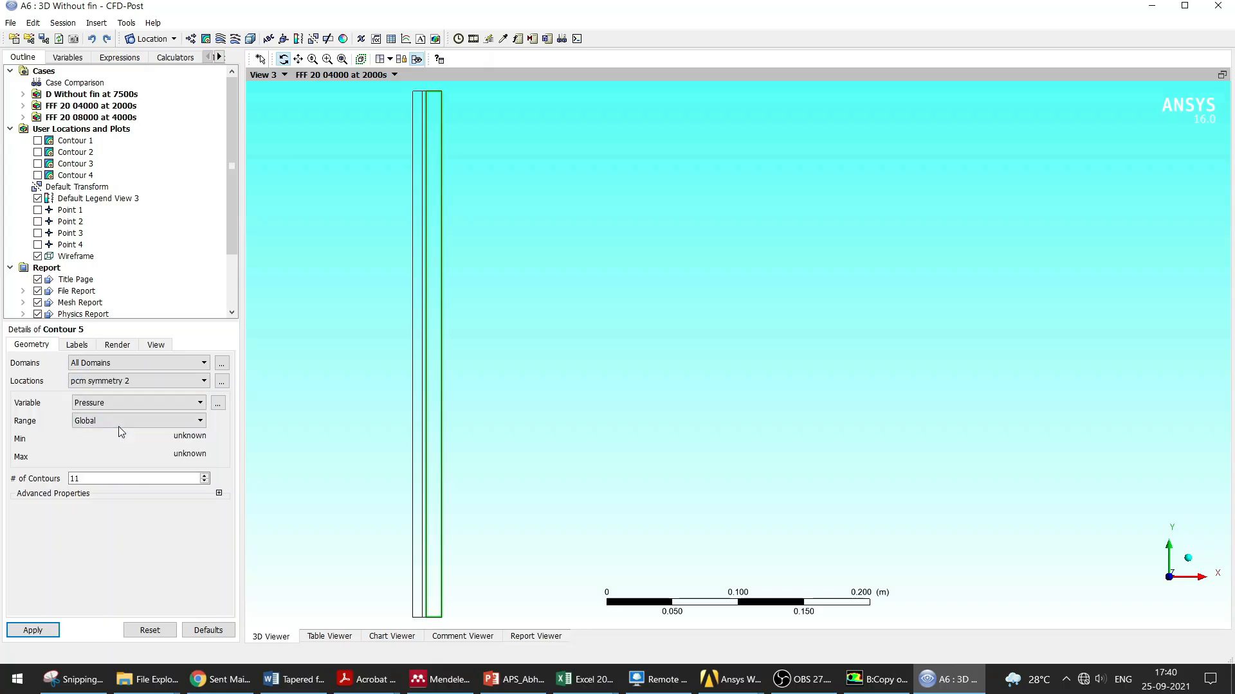
left_click(33, 630)
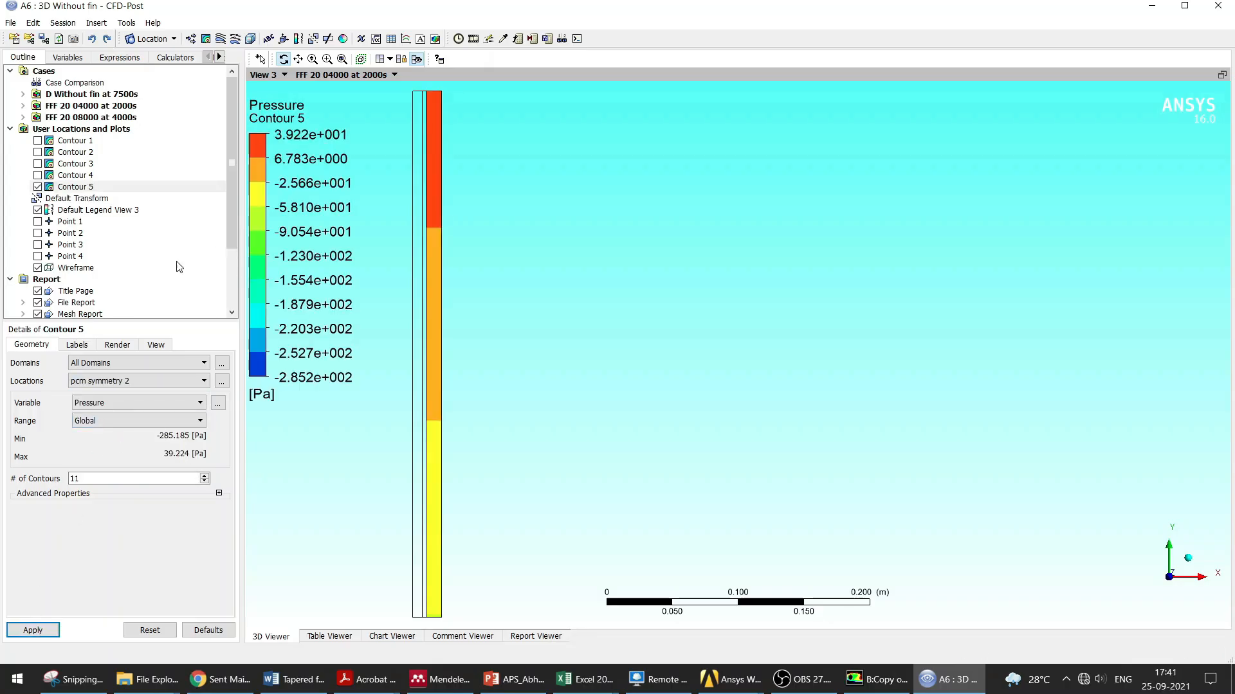
left_click(145, 403)
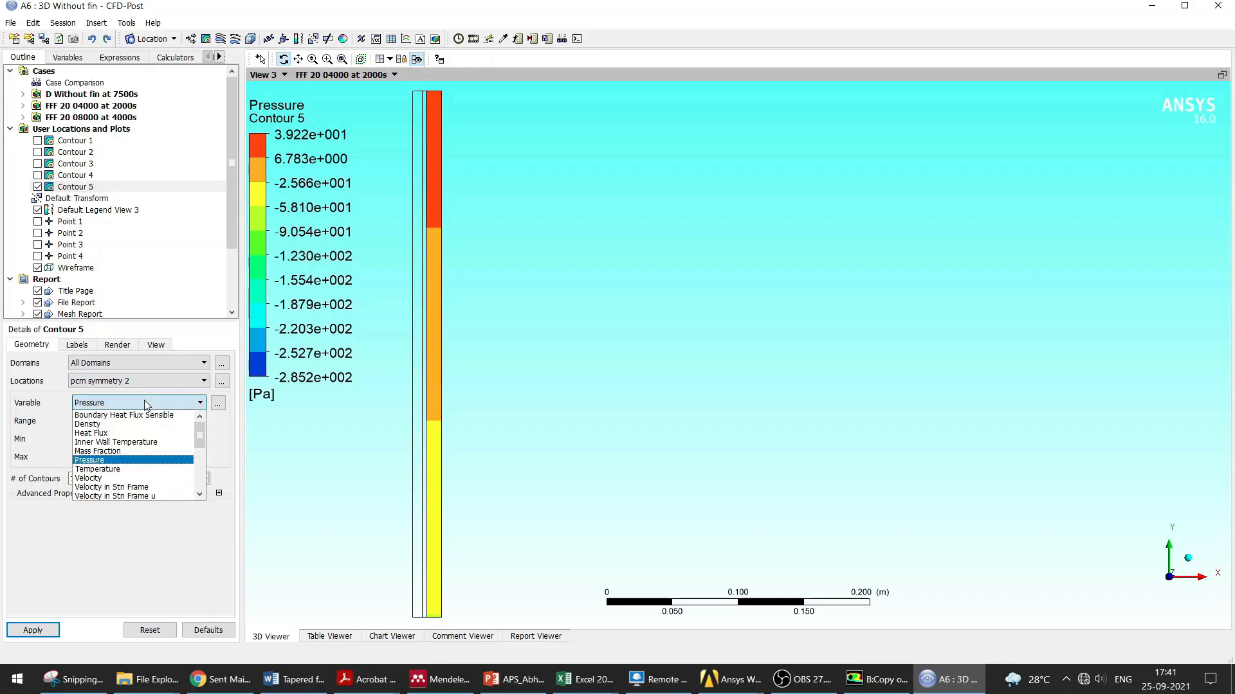
left_click(96, 450)
left_click(30, 629)
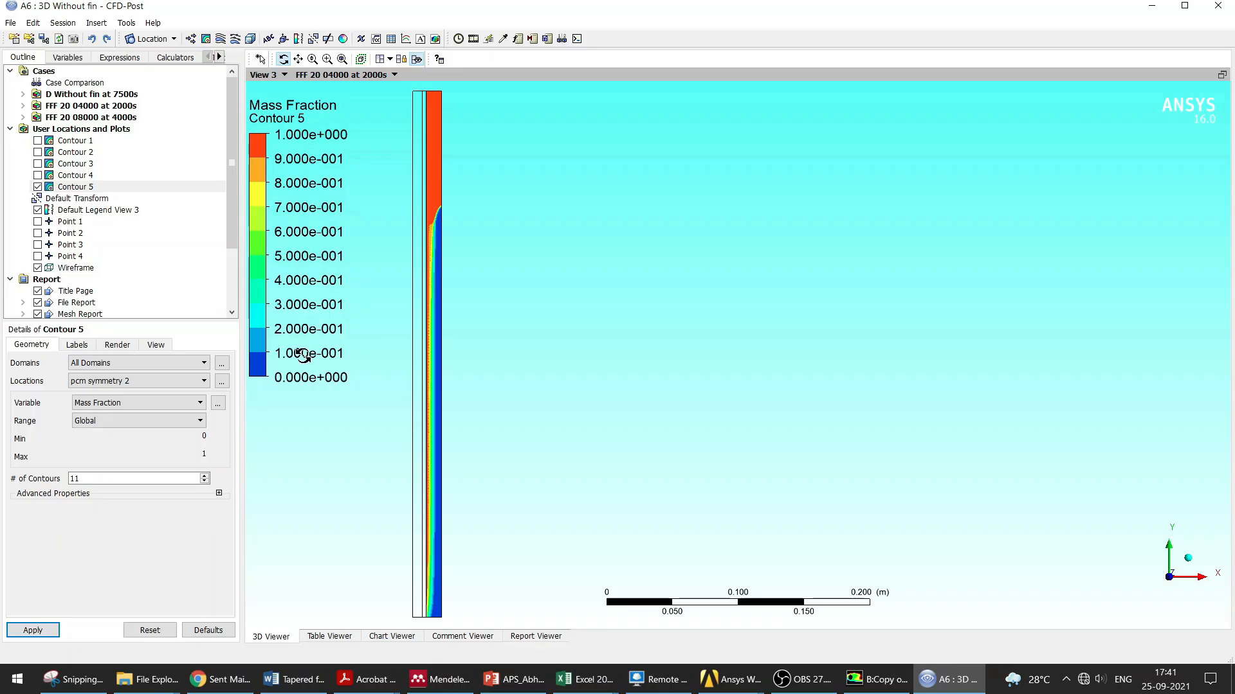
Step: Delete Contour 5 from the user locations and plots
right_click(60, 191)
left_click(356, 228)
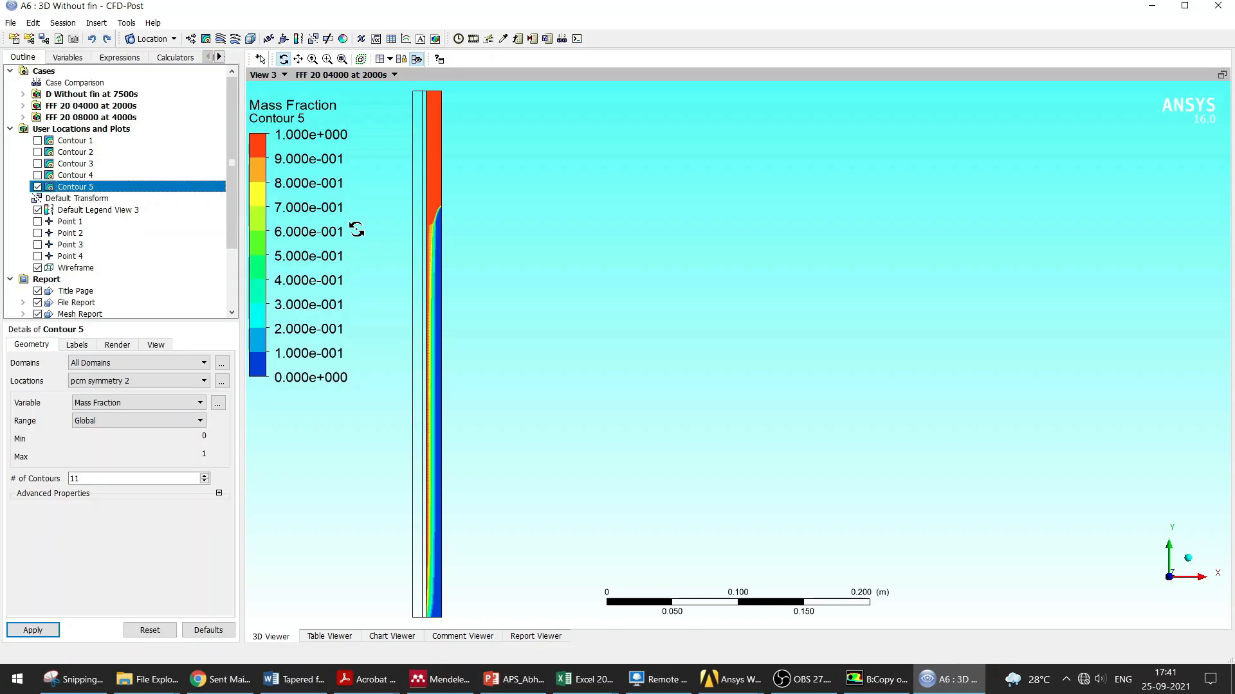
right_click(88, 187)
left_click(122, 321)
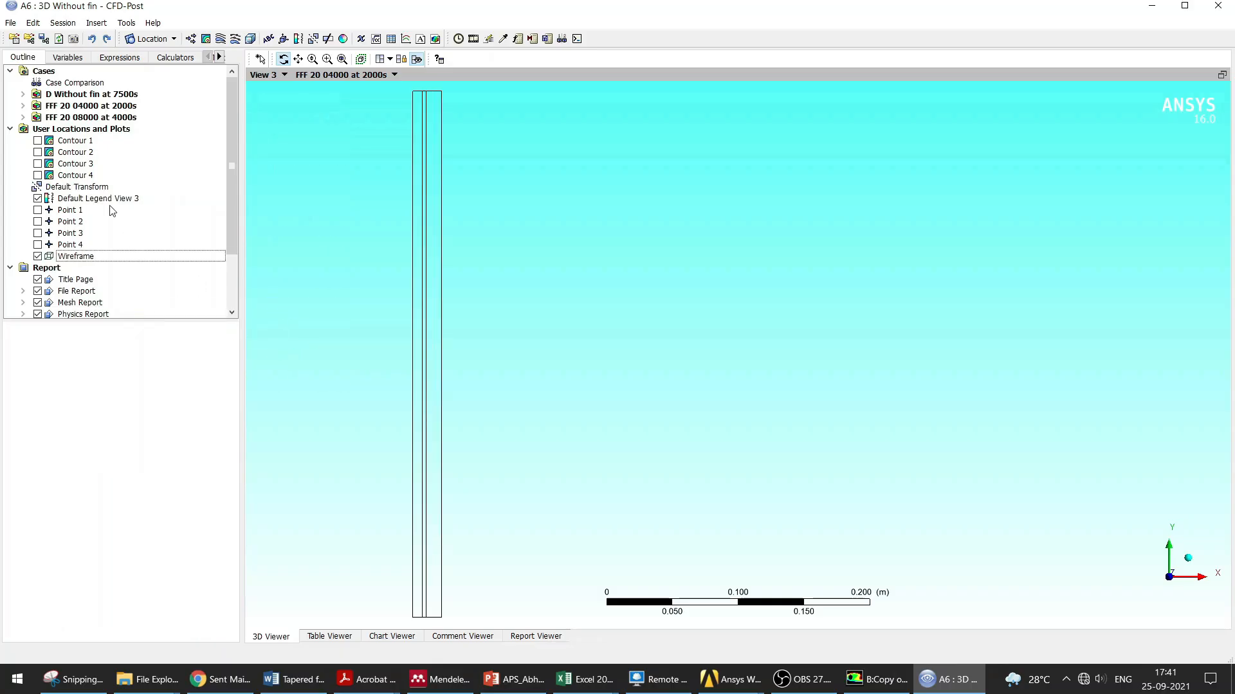
Step: Show Contours 1, 2 and 3 together in the viewer
left_click(37, 140)
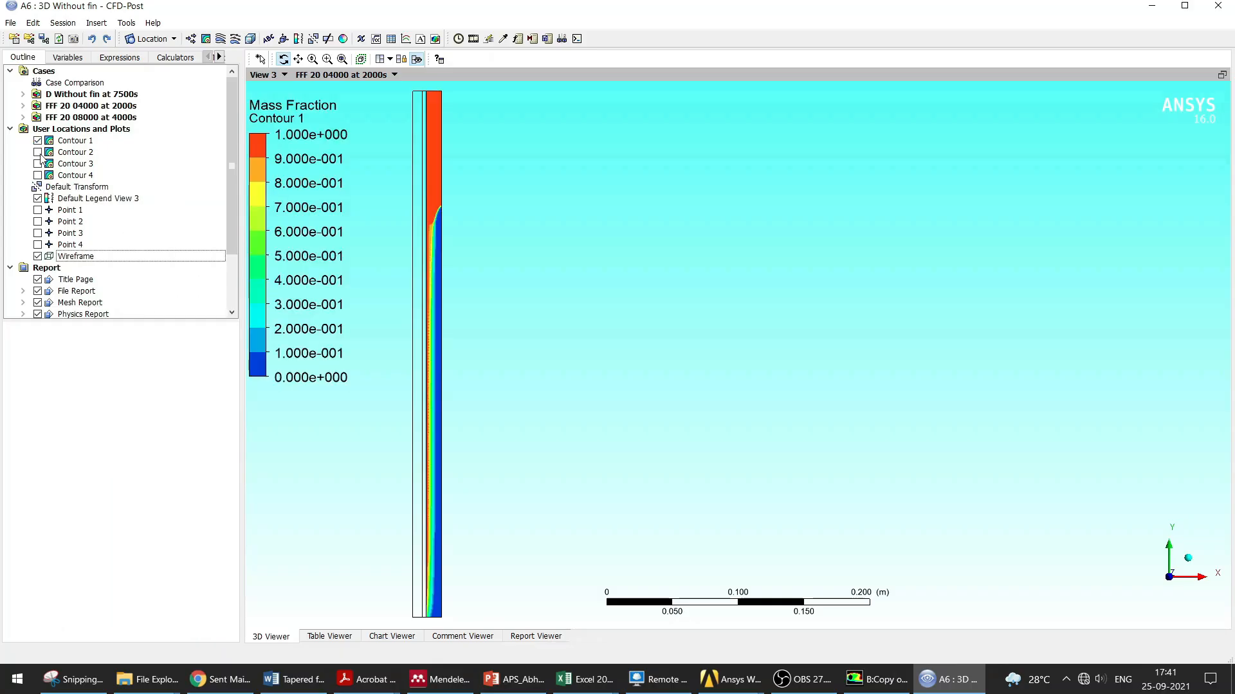
left_click(37, 152)
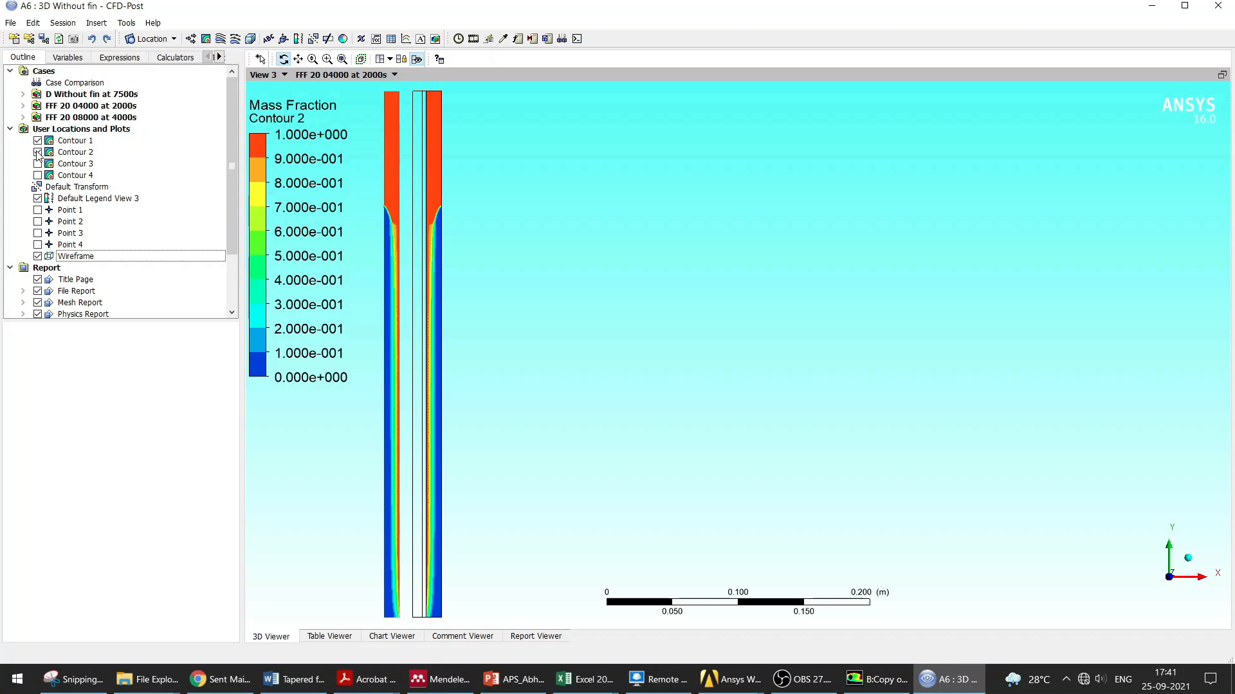
left_click(37, 141)
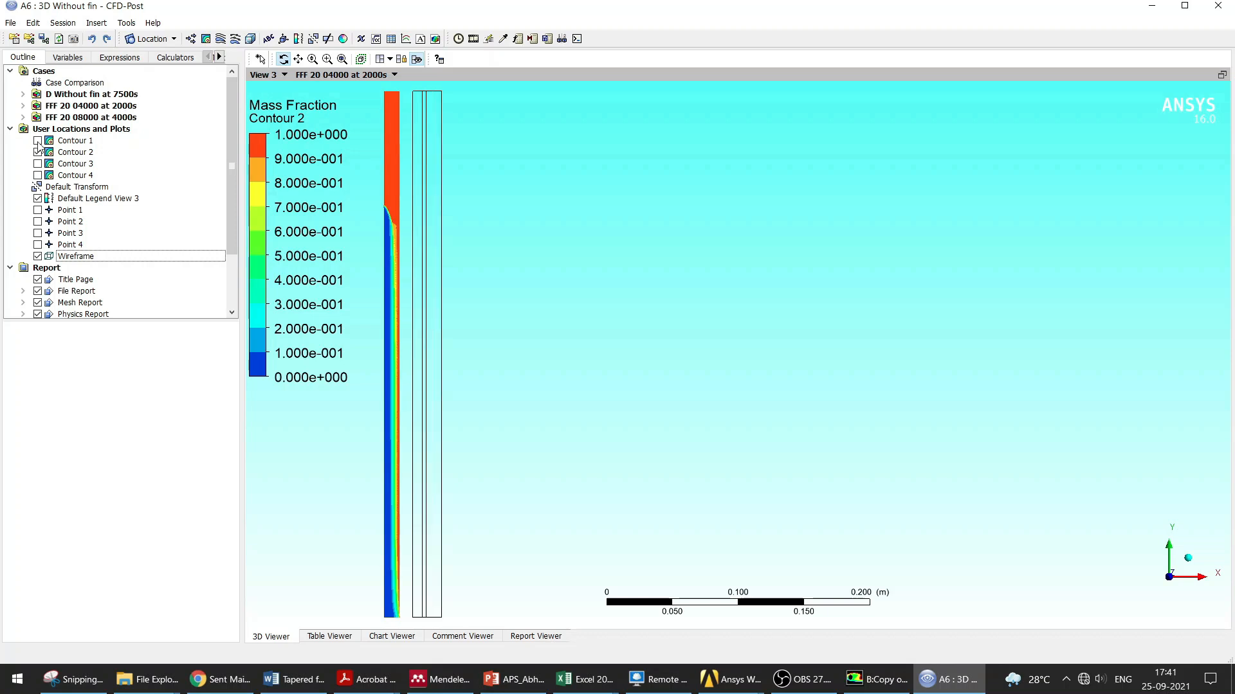
left_click(37, 141)
left_click(37, 164)
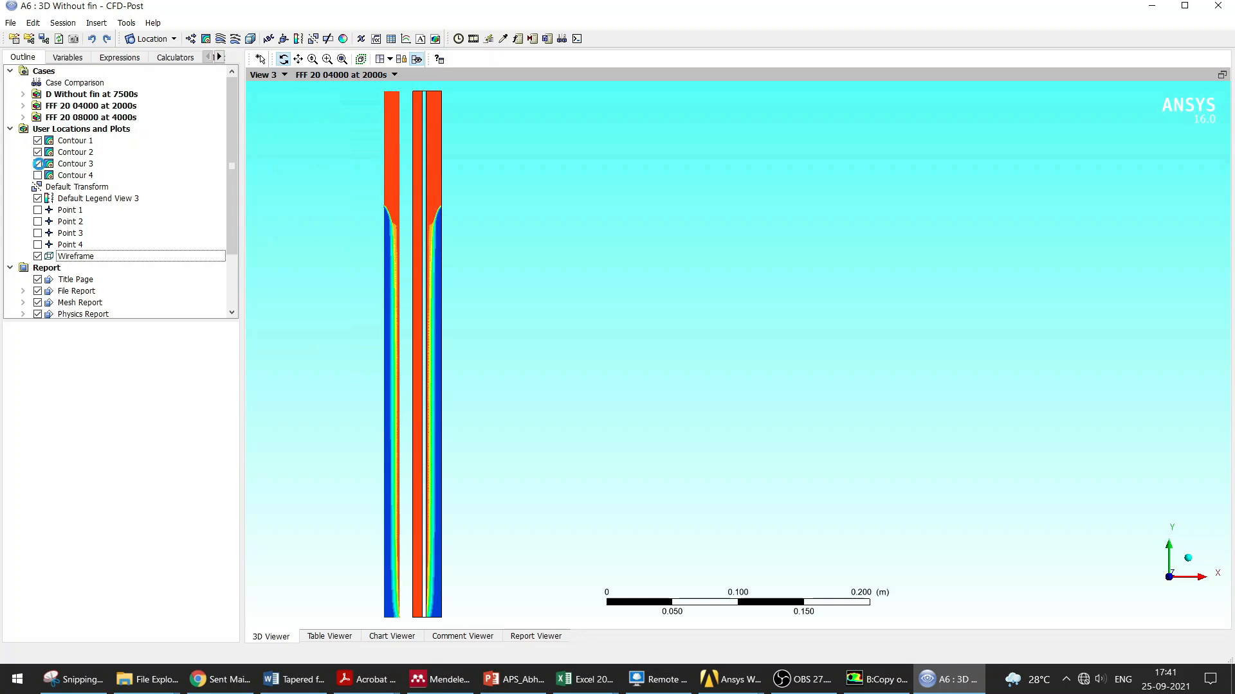
Step: Examine Contours 1 to 4 one at a time by toggling their visibility and reviewing Contour 1's details
left_click(43, 165)
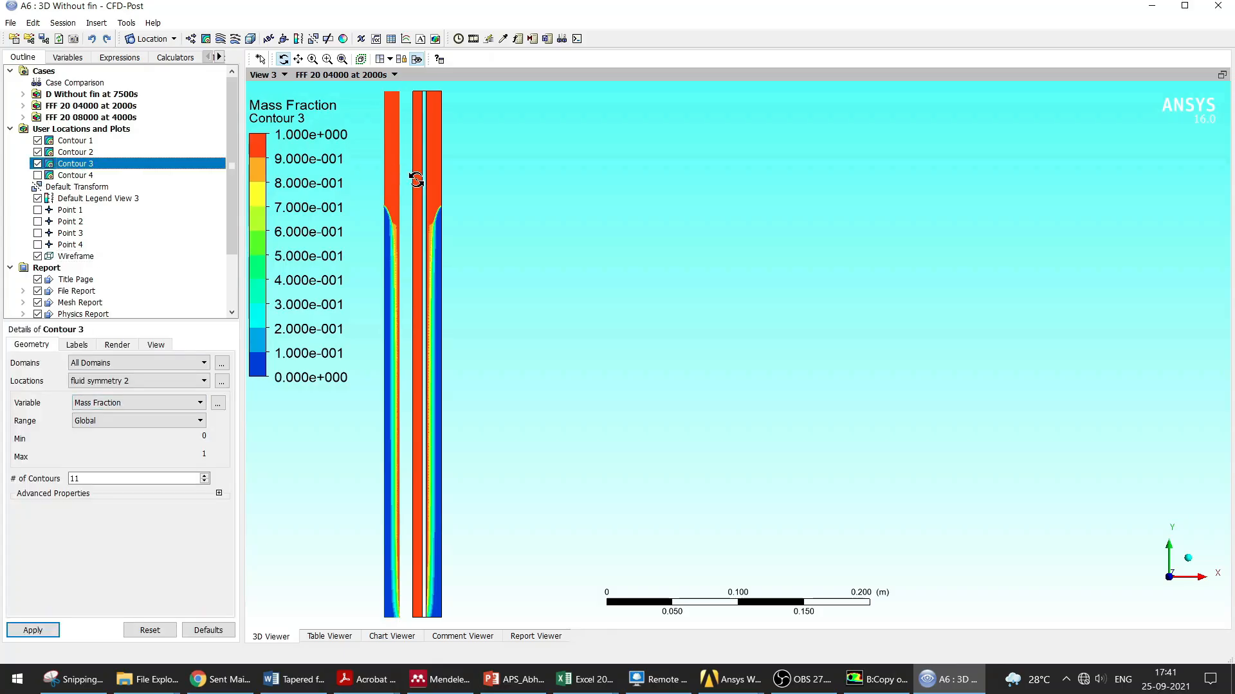
left_click(37, 175)
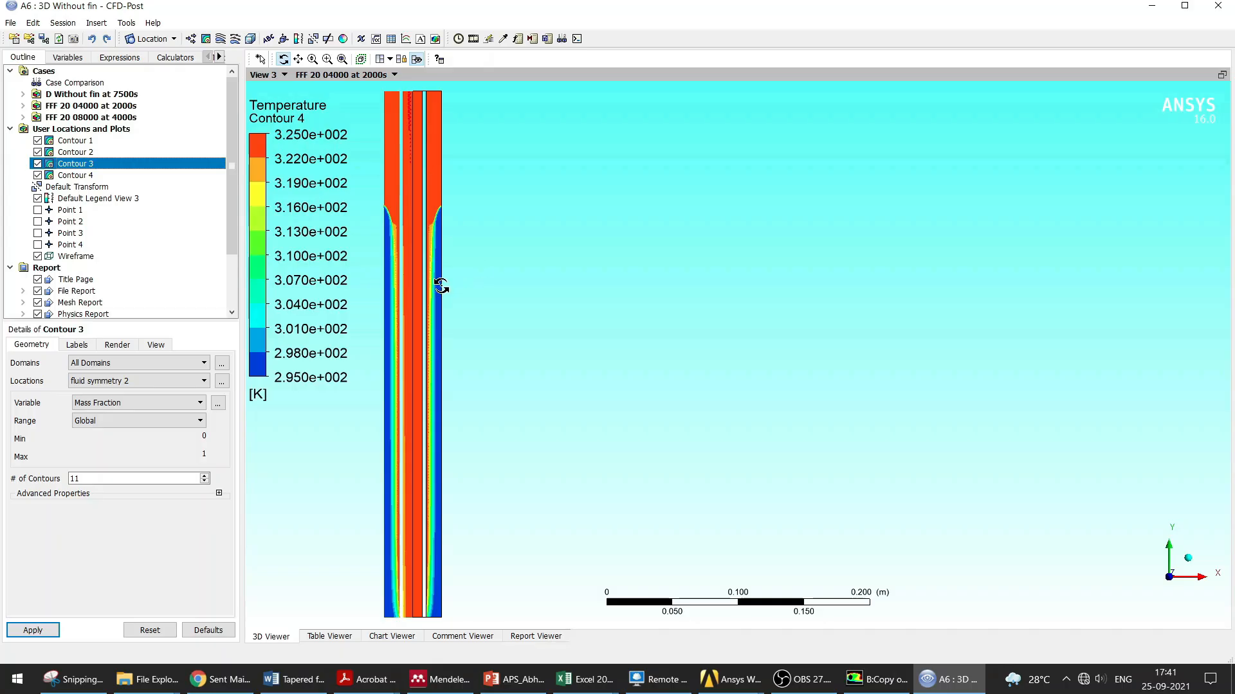
left_click(85, 176)
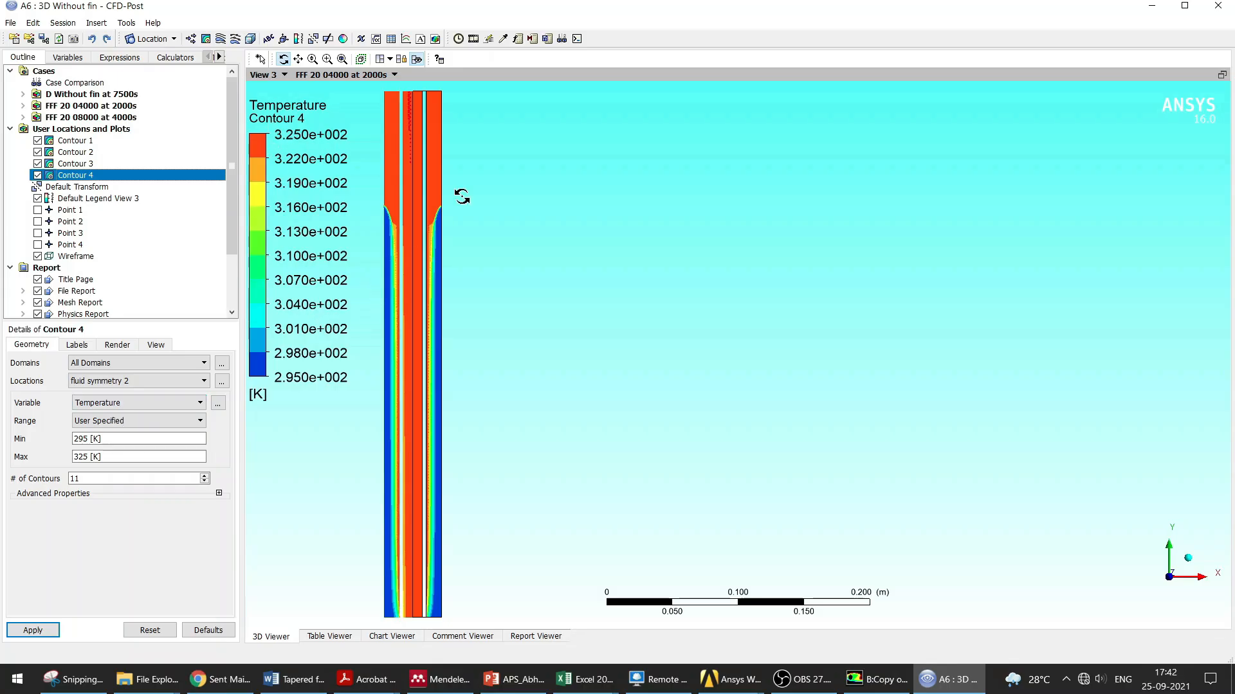
left_click(38, 175)
left_click(37, 163)
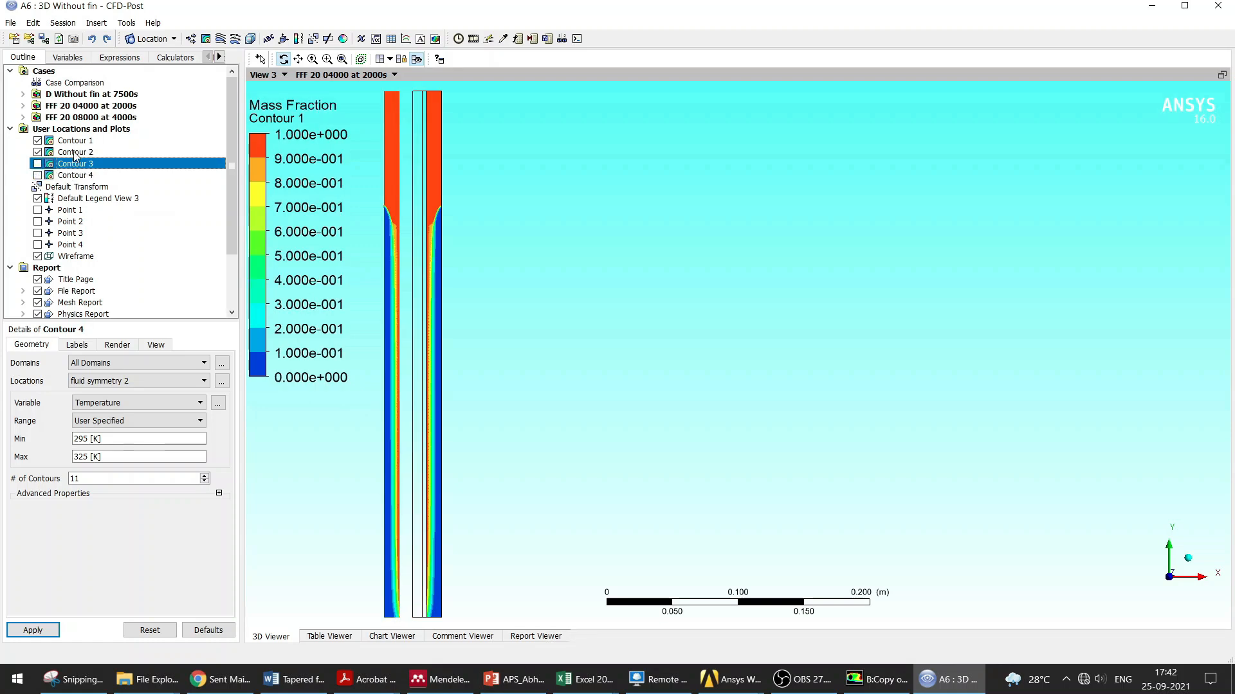
left_click(38, 152)
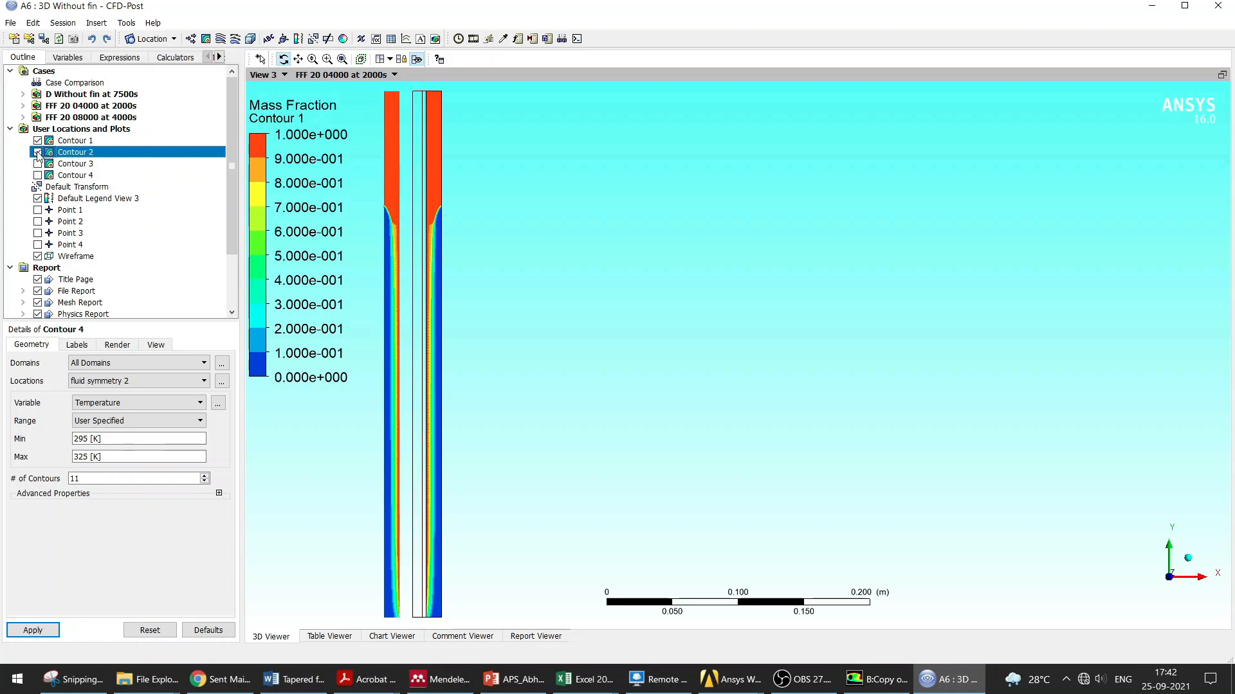
left_click(74, 140)
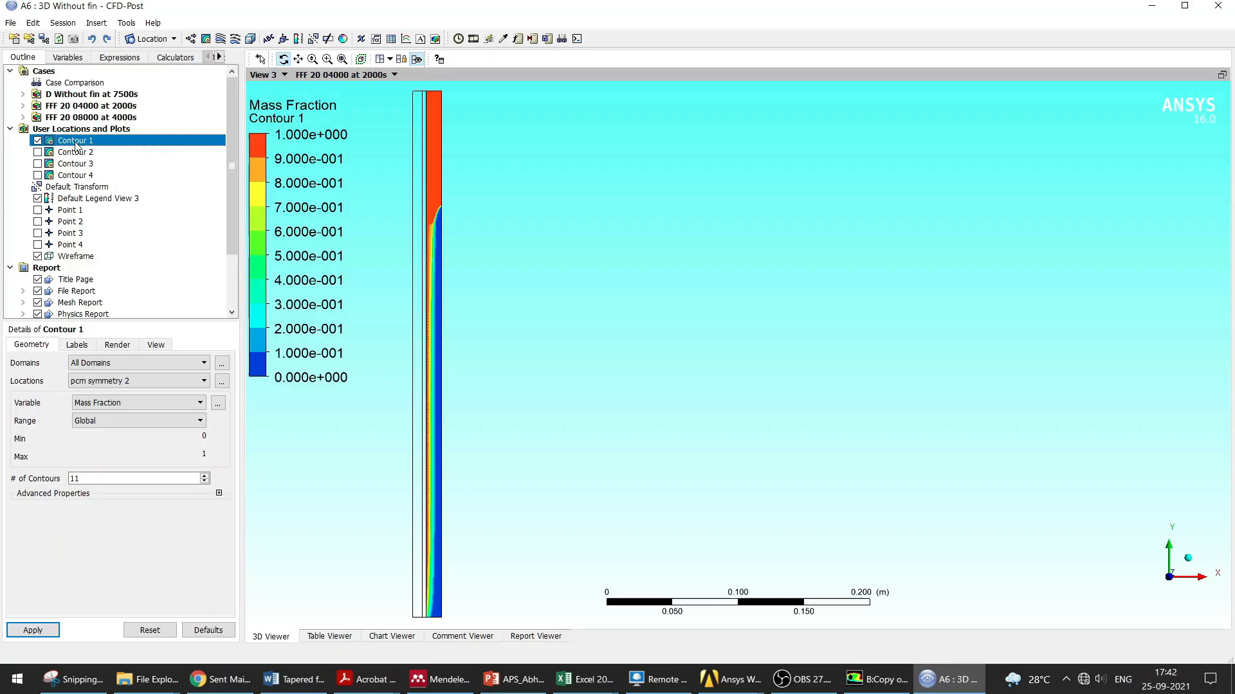
left_click(123, 386)
left_click(180, 296)
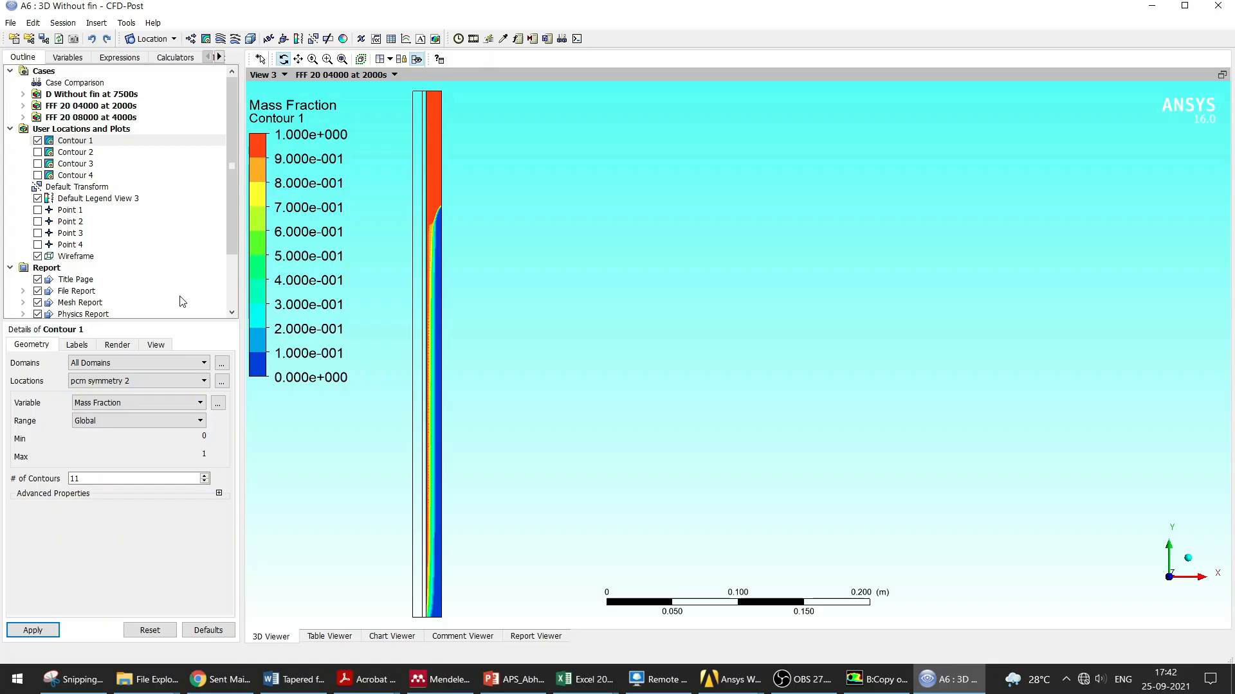
Step: Show Contours 2, 3 and 4 again alongside Contour 1 in the viewer
left_click(37, 152)
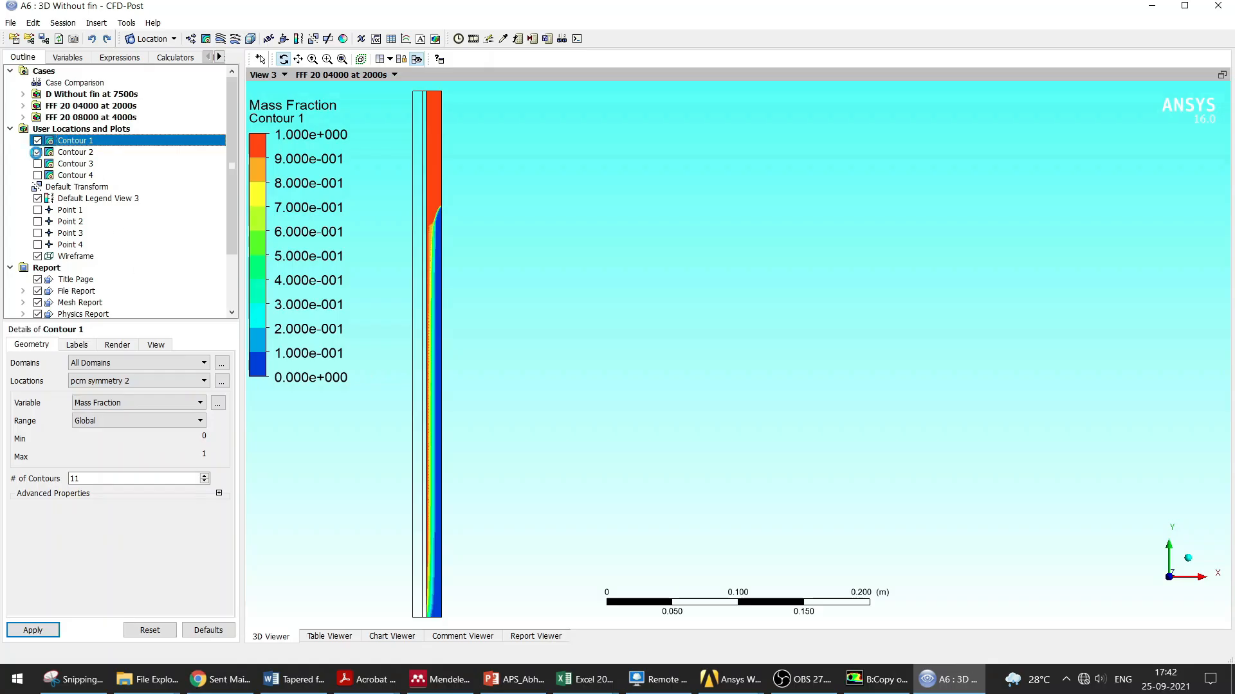
left_click(71, 153)
left_click(156, 345)
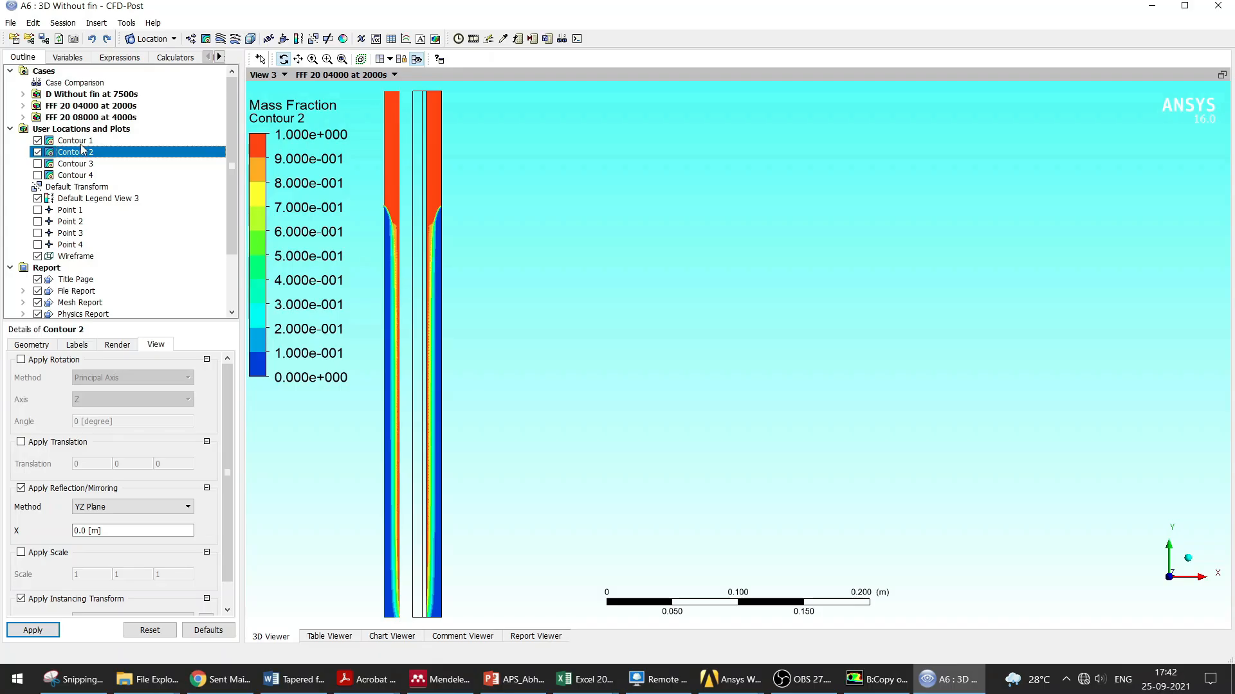
left_click(37, 164)
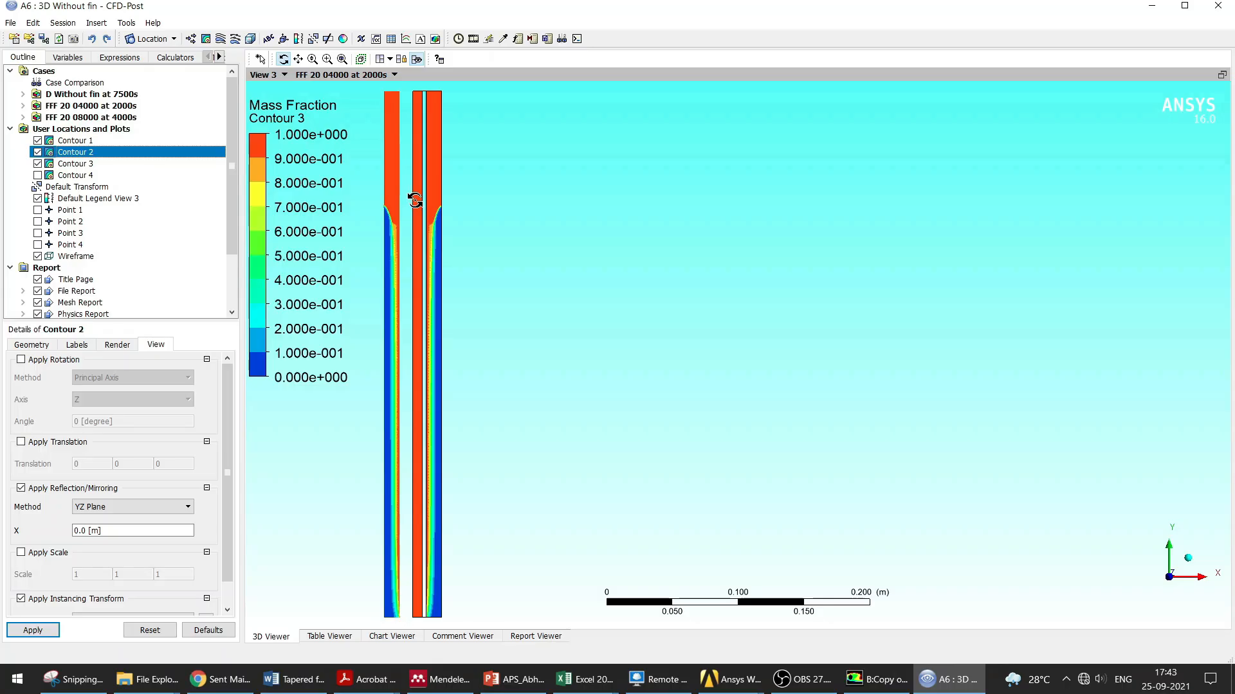
left_click(37, 175)
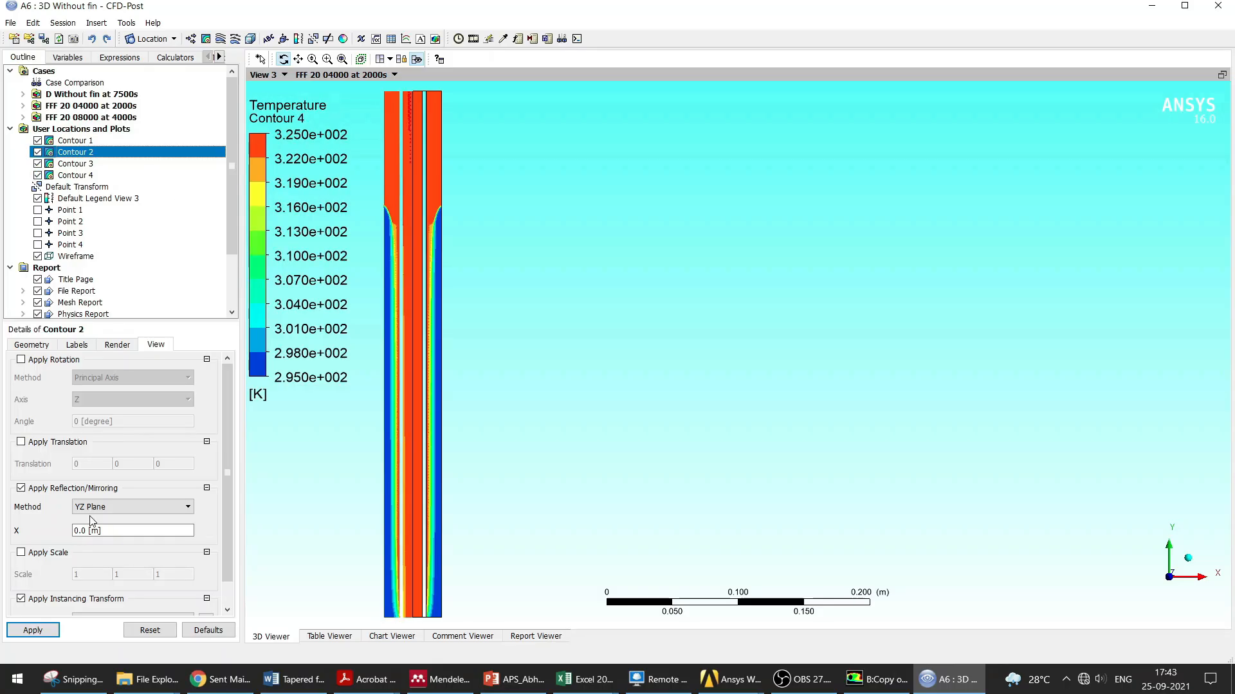
Step: Turn off the wireframe display of the geometry
scroll(164, 496, "down", 1)
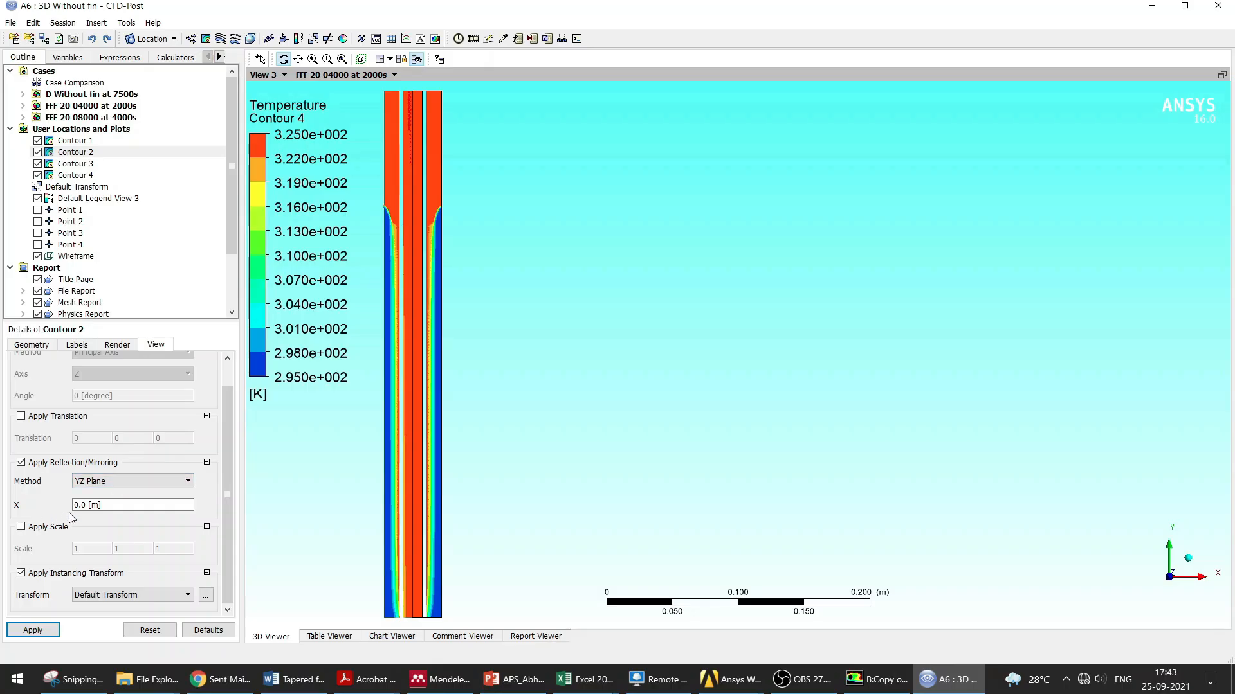
left_click(541, 439)
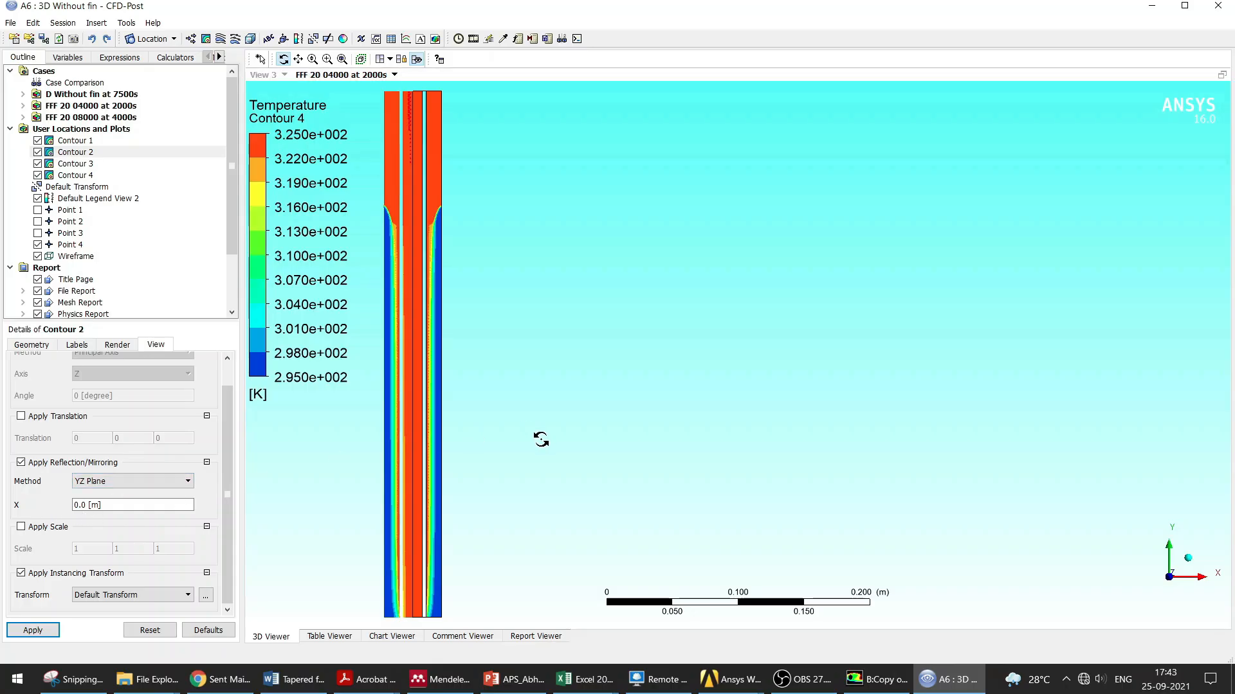
left_click(38, 256)
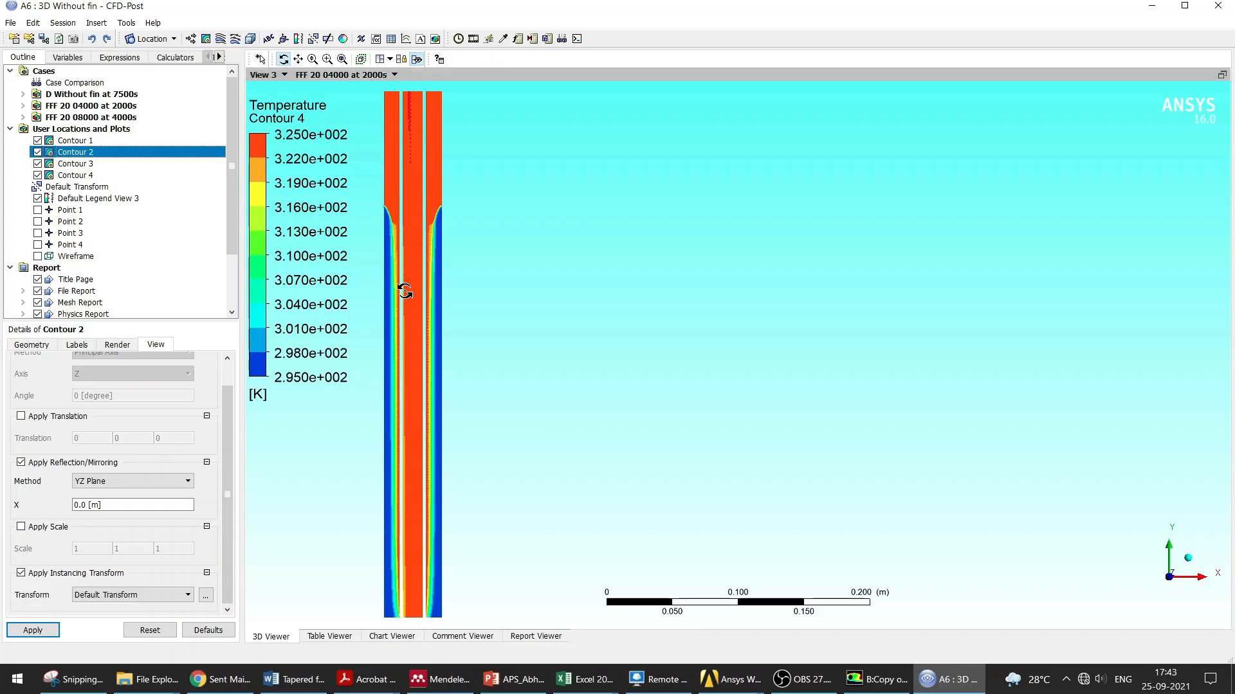
Step: Change Contour 2's variable to Temperature and apply, then reapply Contour 4
double_click(84, 153)
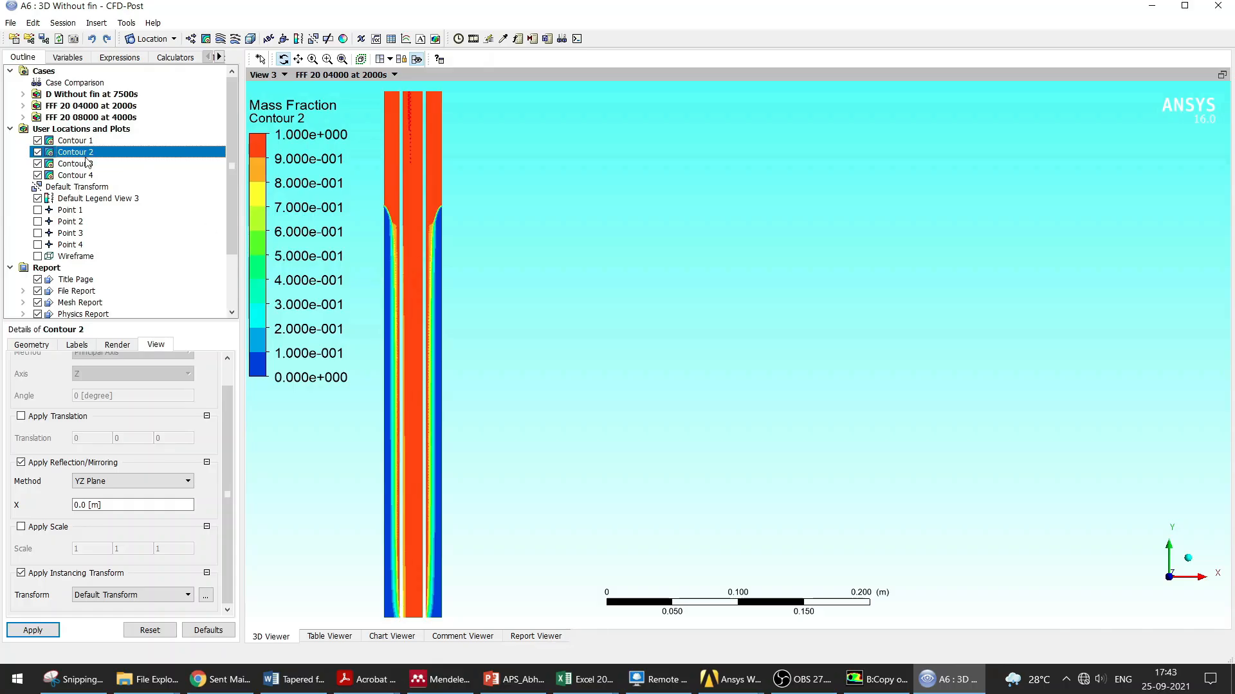
left_click(36, 346)
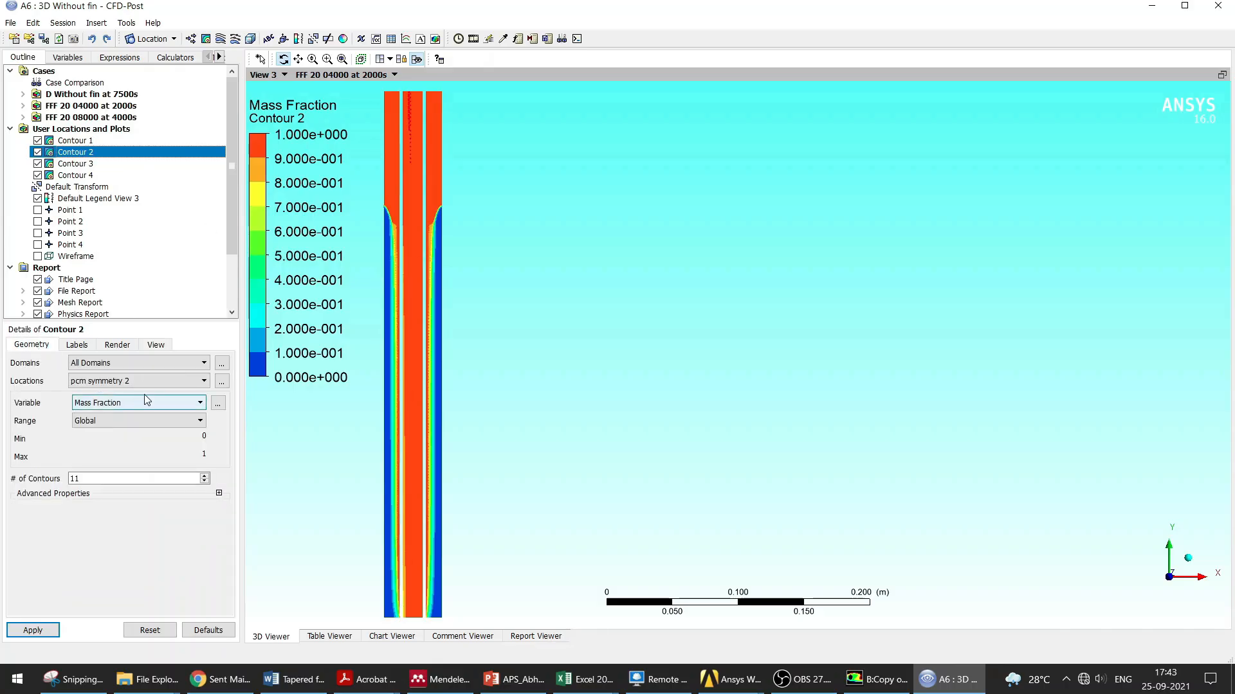
left_click(203, 403)
left_click(117, 474)
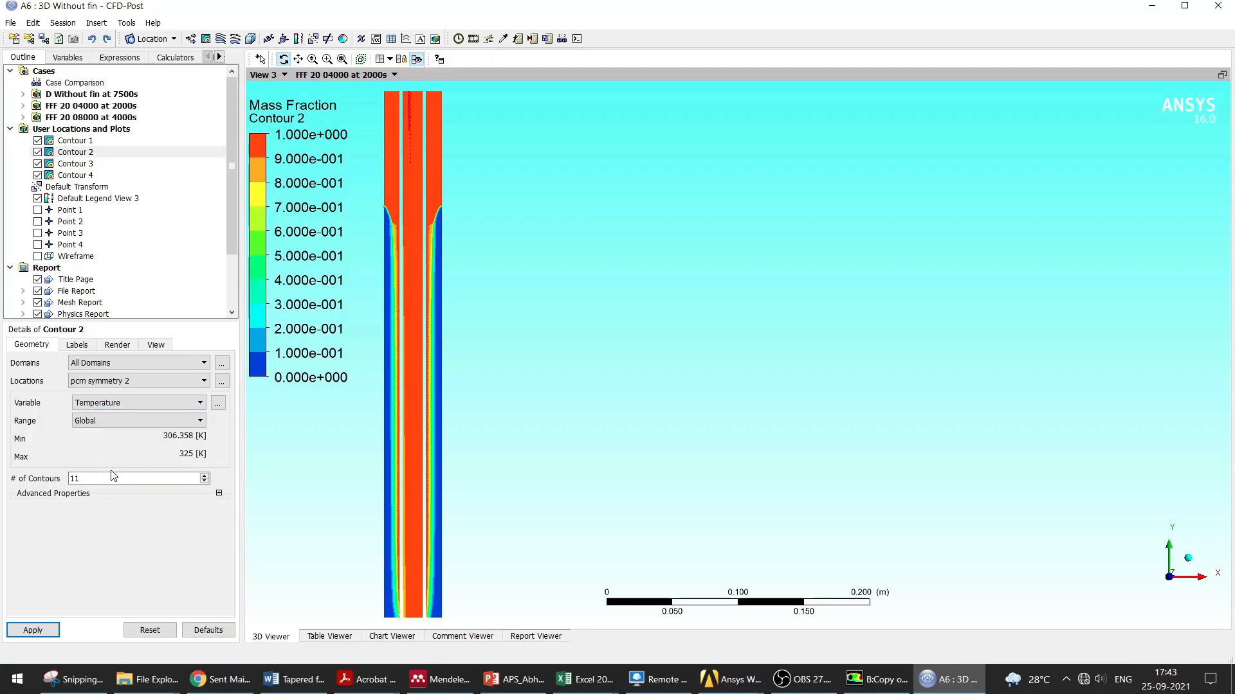
left_click(49, 627)
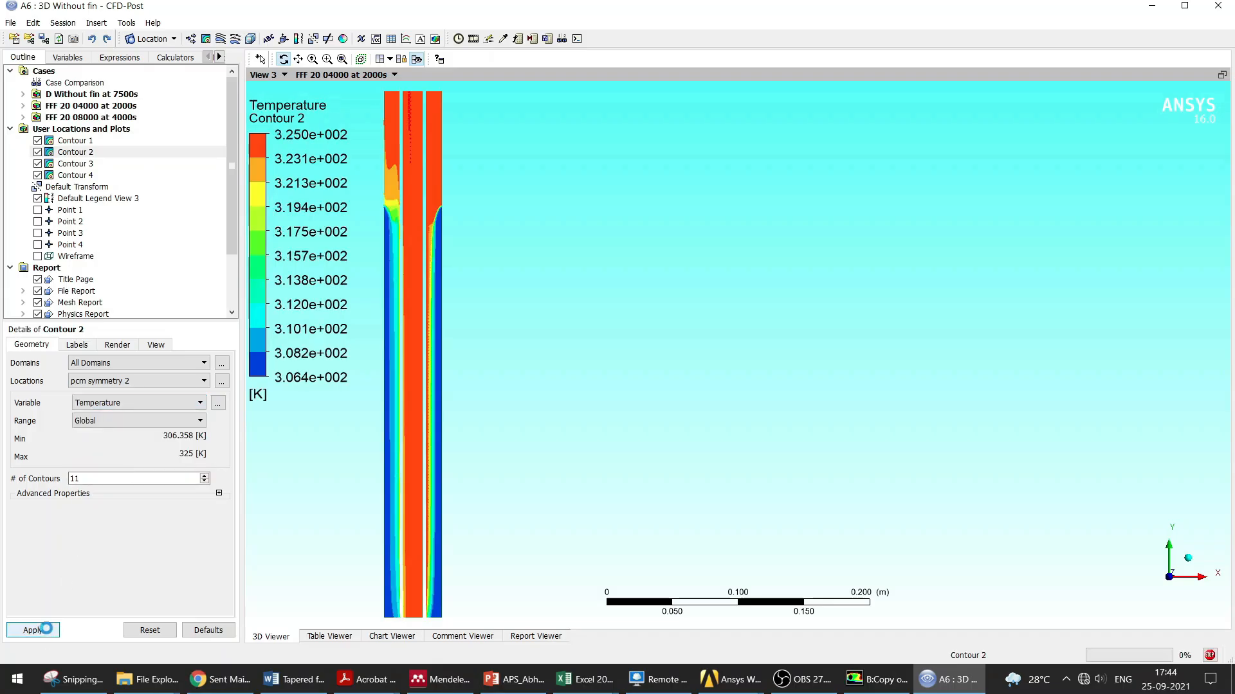
left_click(76, 175)
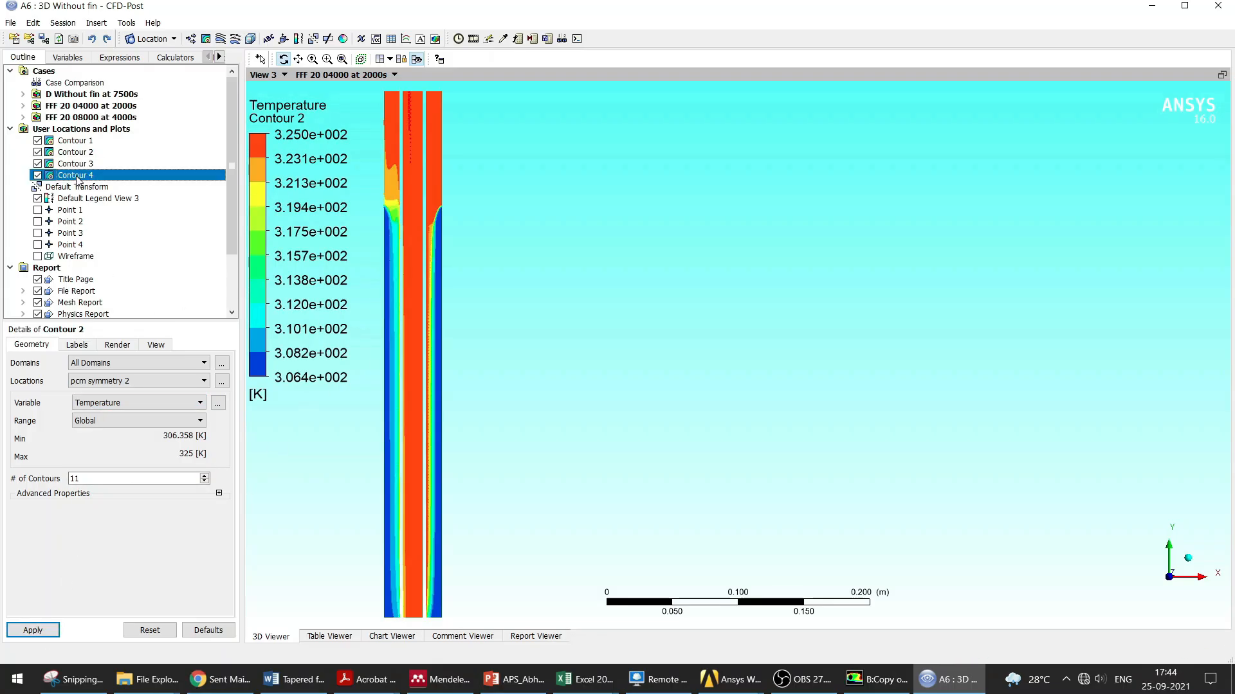
left_click(37, 630)
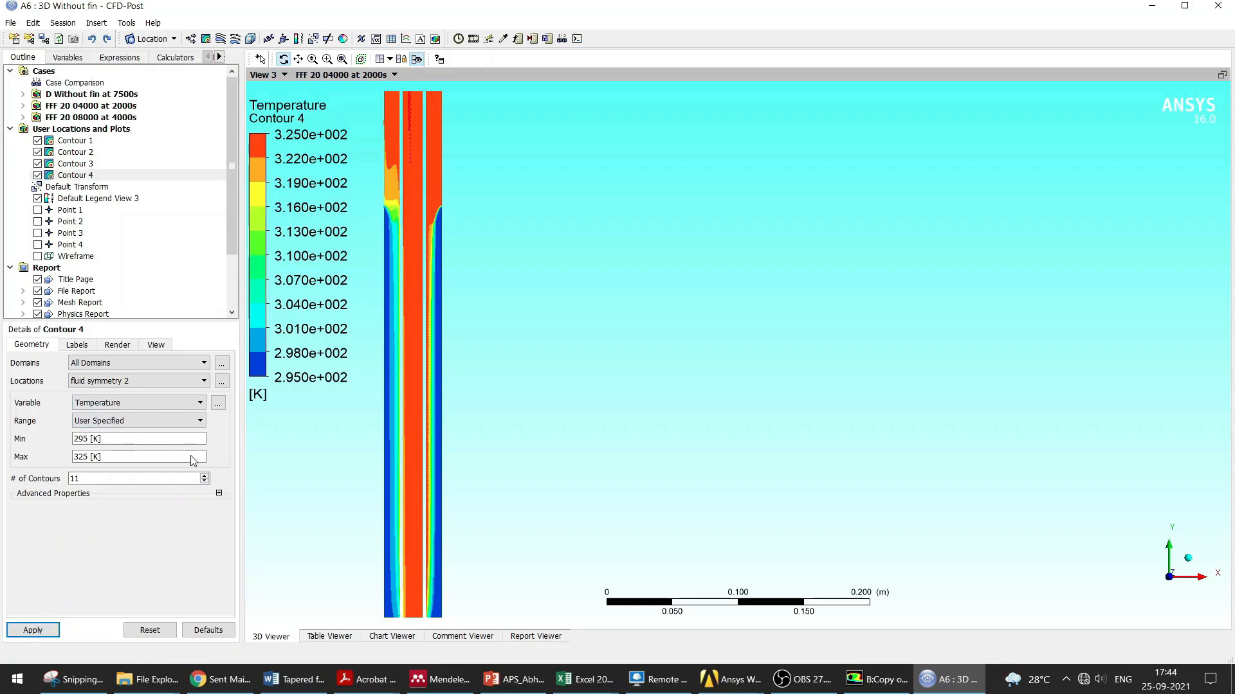
left_click(506, 360)
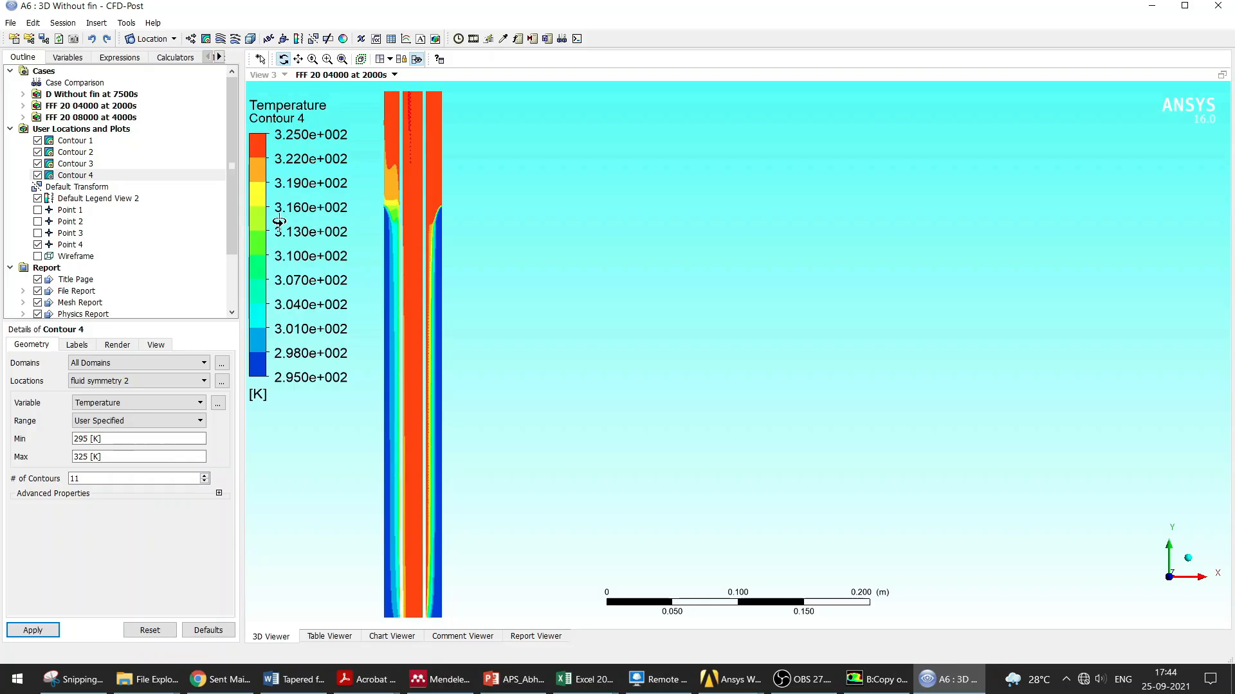
left_click(74, 39)
left_click_drag(702, 297, 713, 155)
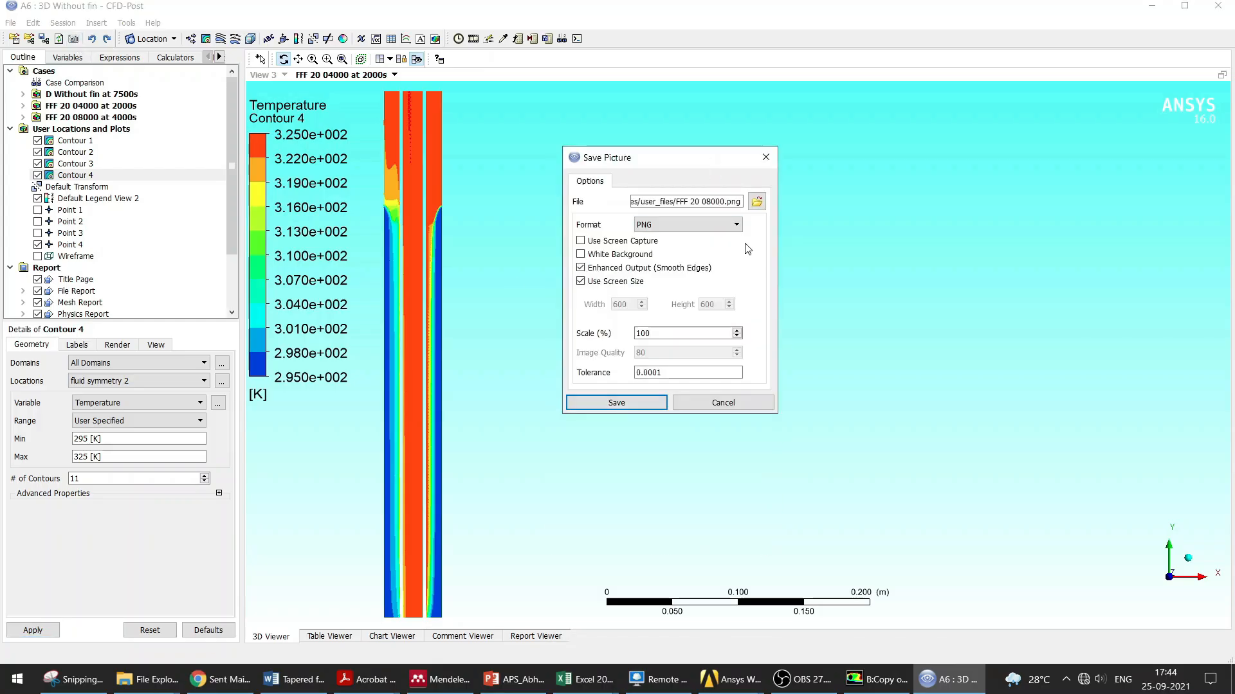
left_click(757, 202)
left_click(894, 174)
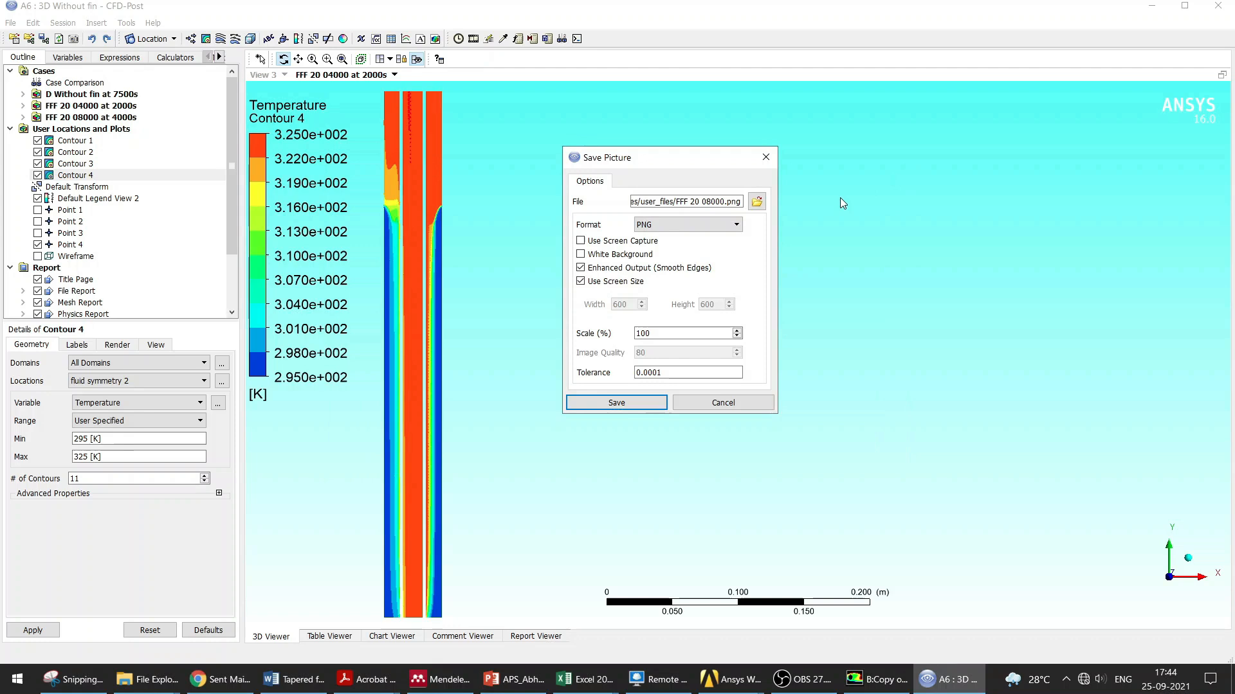
left_click(766, 157)
Step: Display the FFF 20 08000 at 4000s case in the viewer
left_click(394, 75)
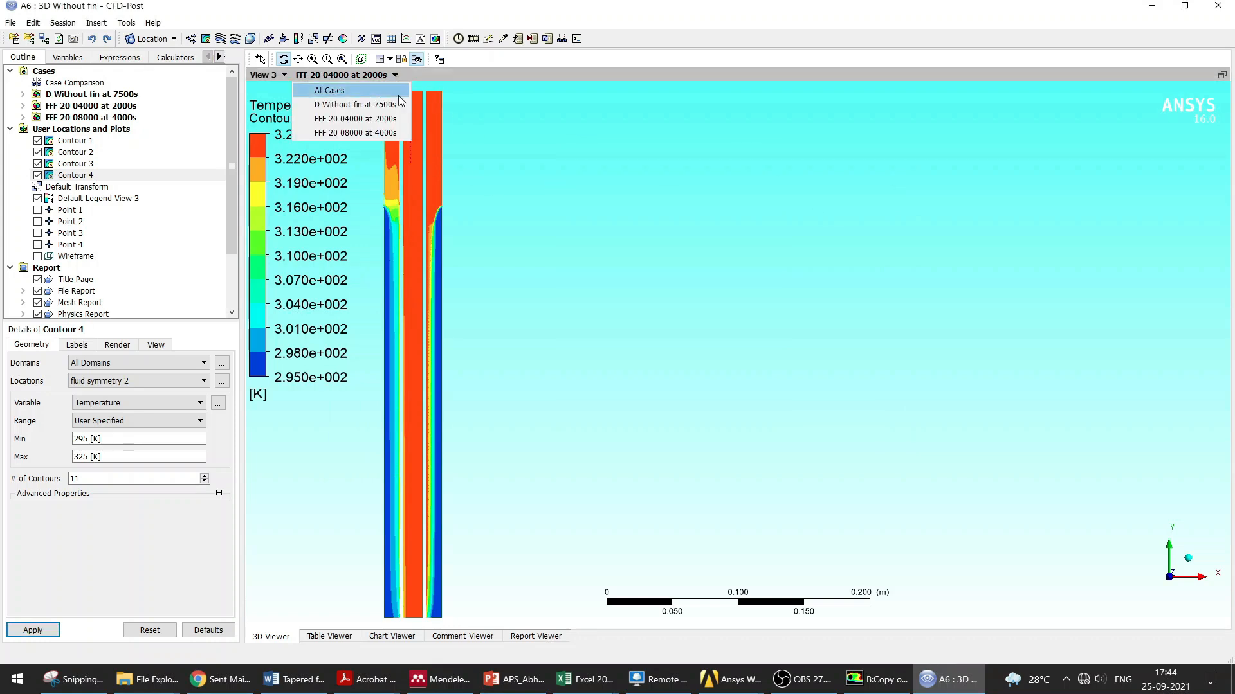
left_click(391, 133)
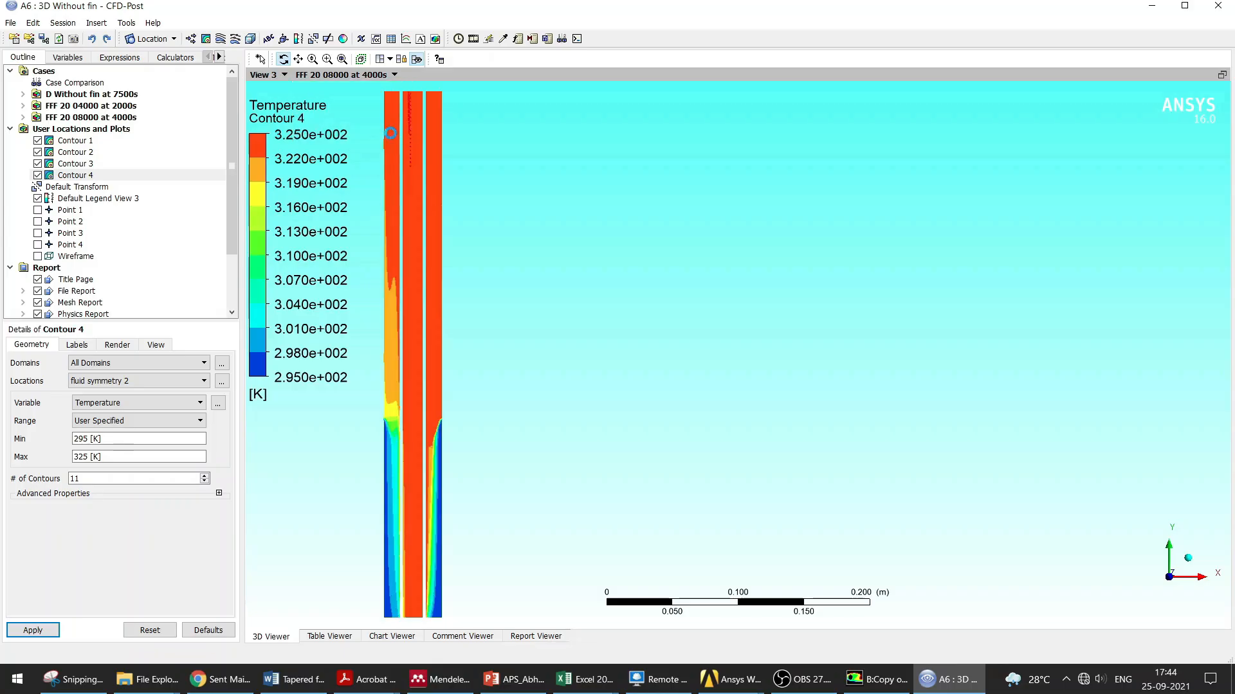
left_click(11, 23)
left_click(49, 38)
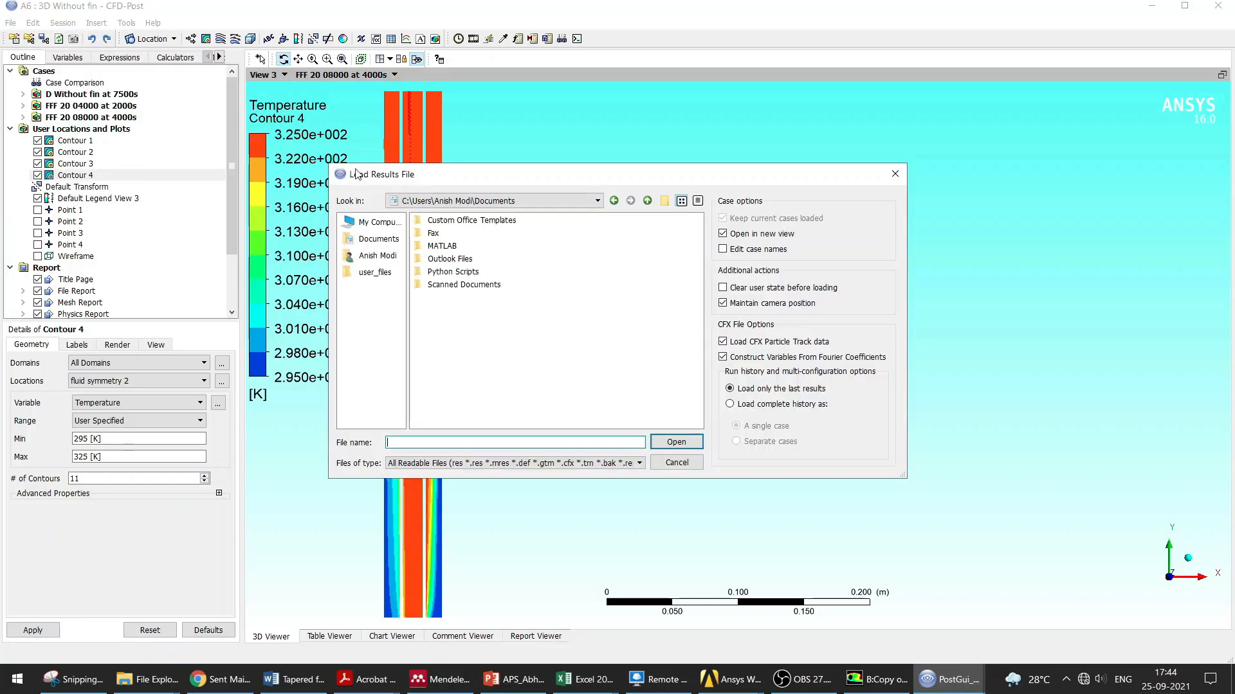
left_click(901, 170)
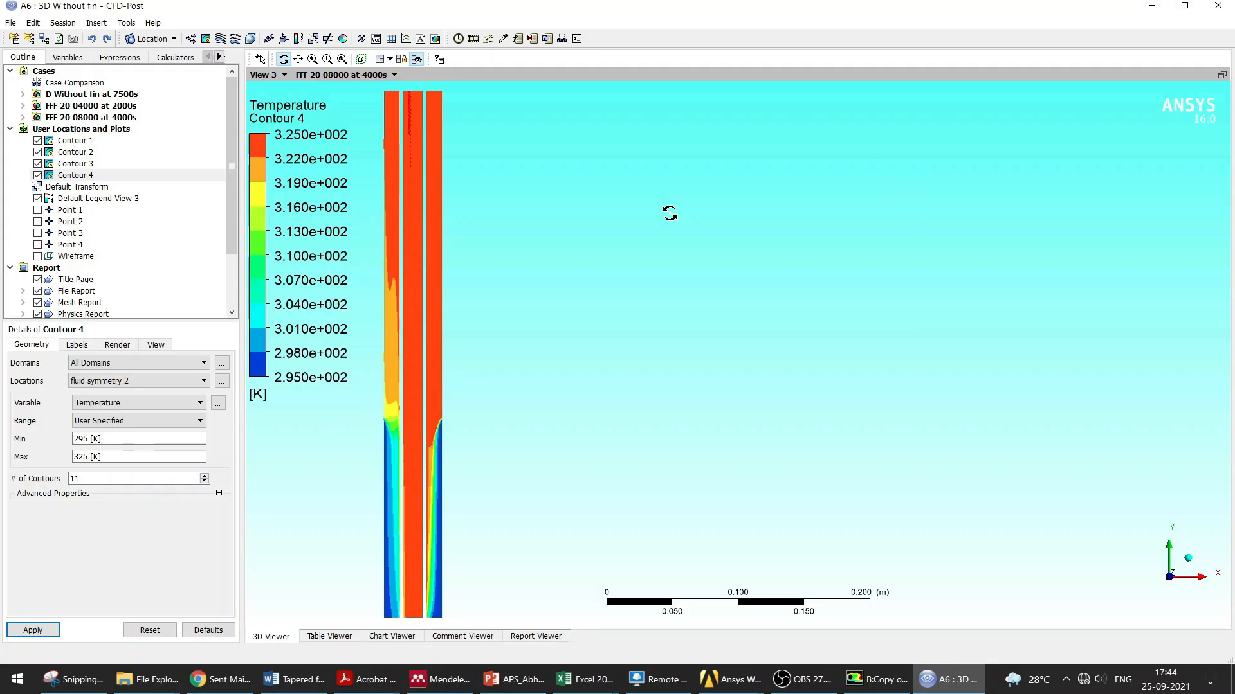
Step: Switch the viewer through the FFF 20 04000 and 08000 cases, ending on D Without fin at 7500s
left_click(394, 75)
left_click(384, 119)
left_click(394, 74)
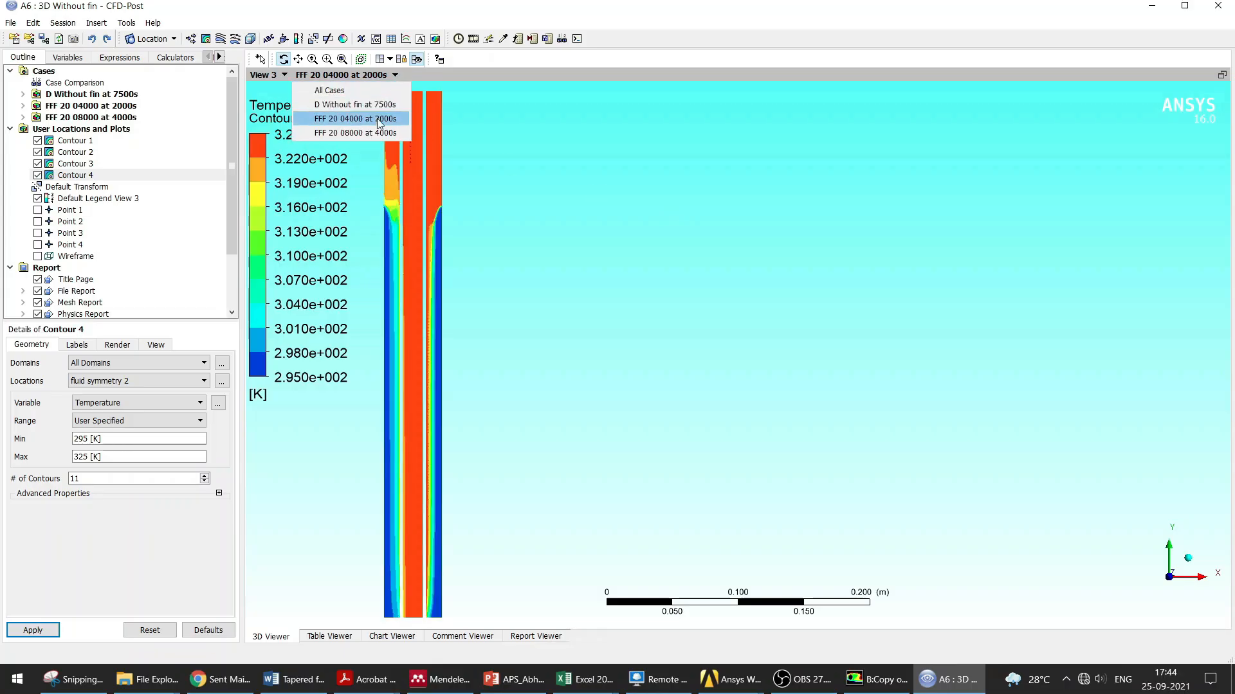
left_click(382, 130)
left_click(394, 74)
left_click(386, 106)
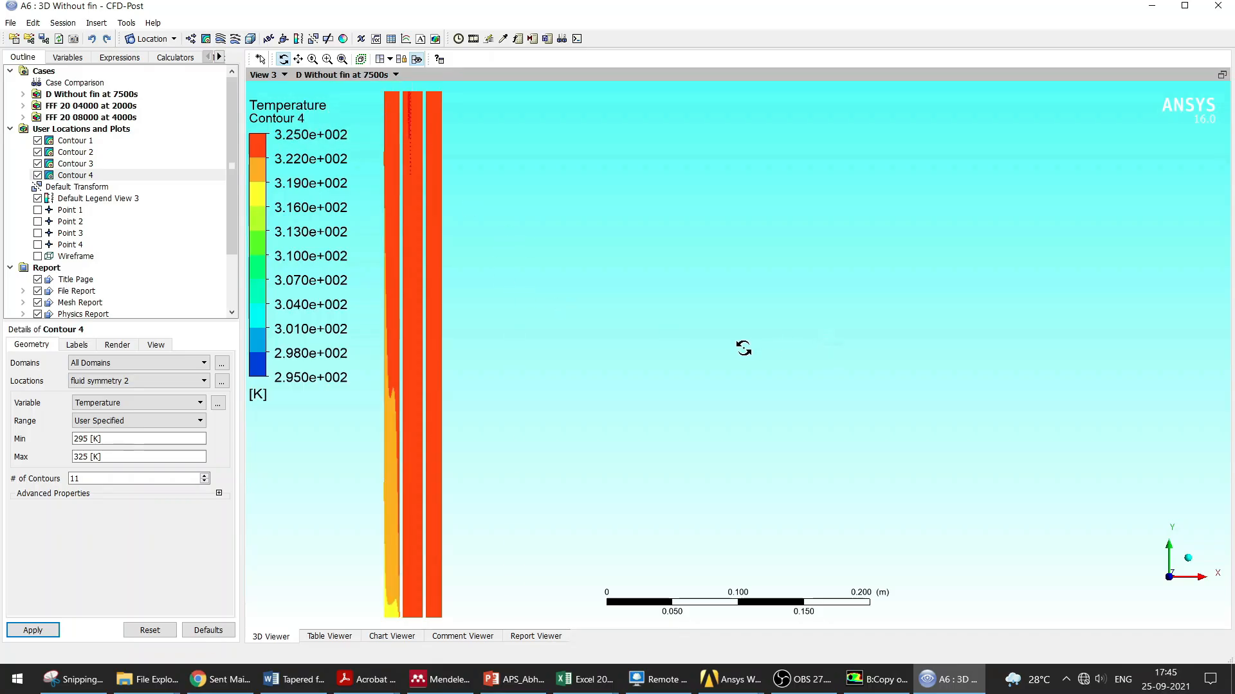
scroll(744, 348, "down", 1)
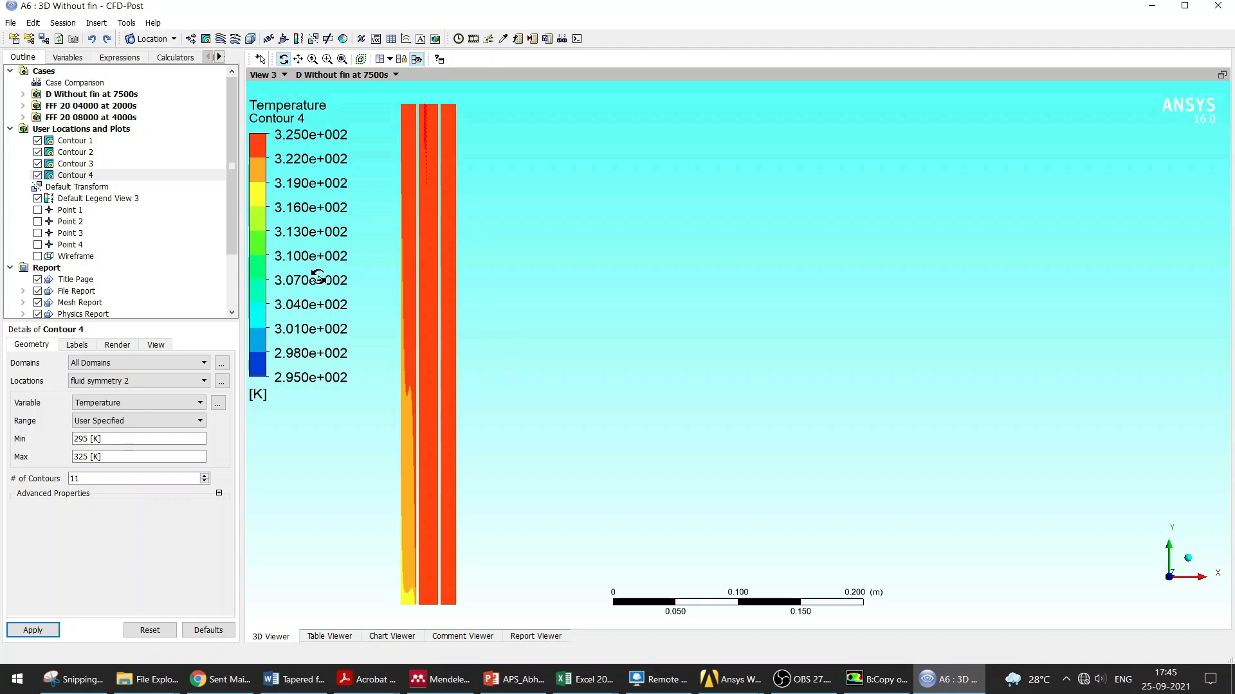
Step: Compare the results by hiding and reshowing Contours 2 and 4
left_click(38, 151)
left_click(37, 175)
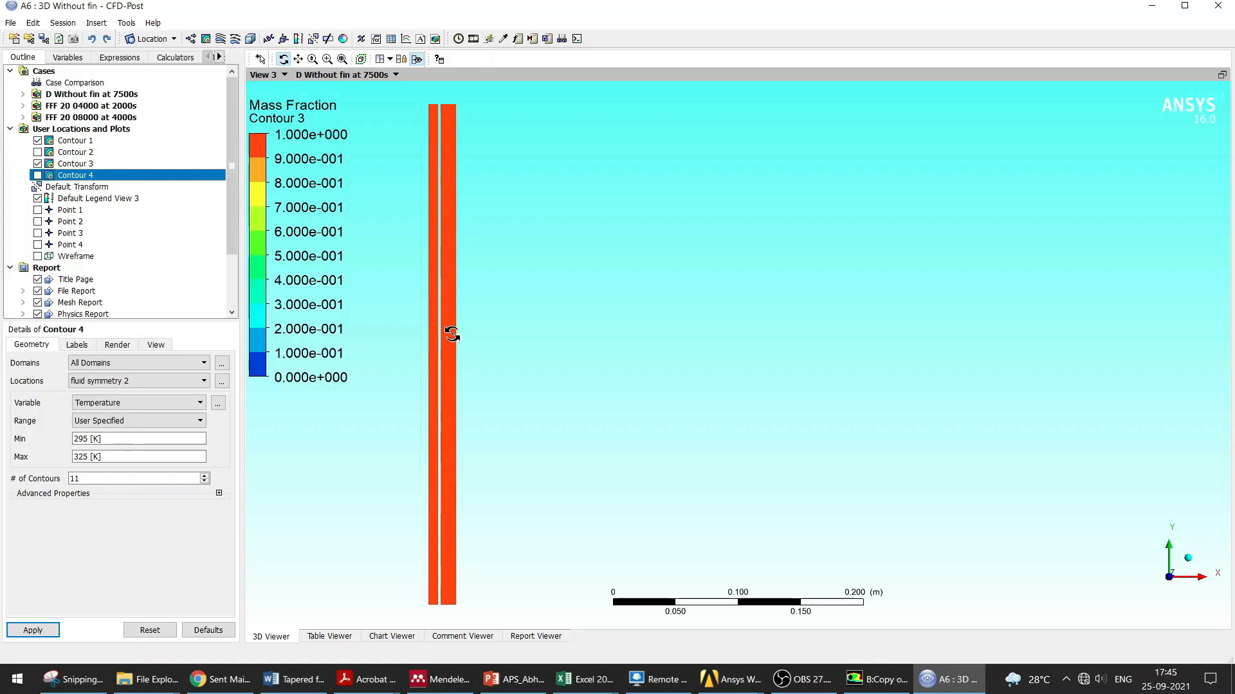
left_click(37, 175)
left_click(38, 151)
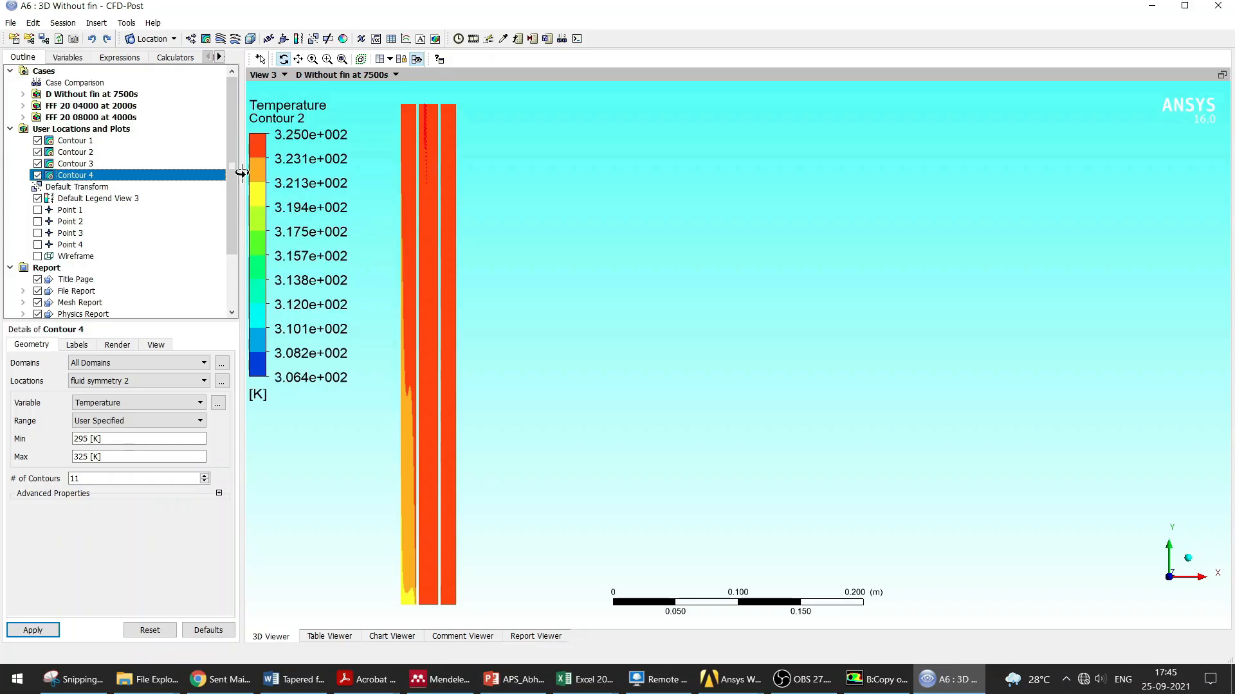
Step: Open Chart 1 for editing in the chart viewer
left_click_drag(233, 171, 224, 242)
left_click(68, 269)
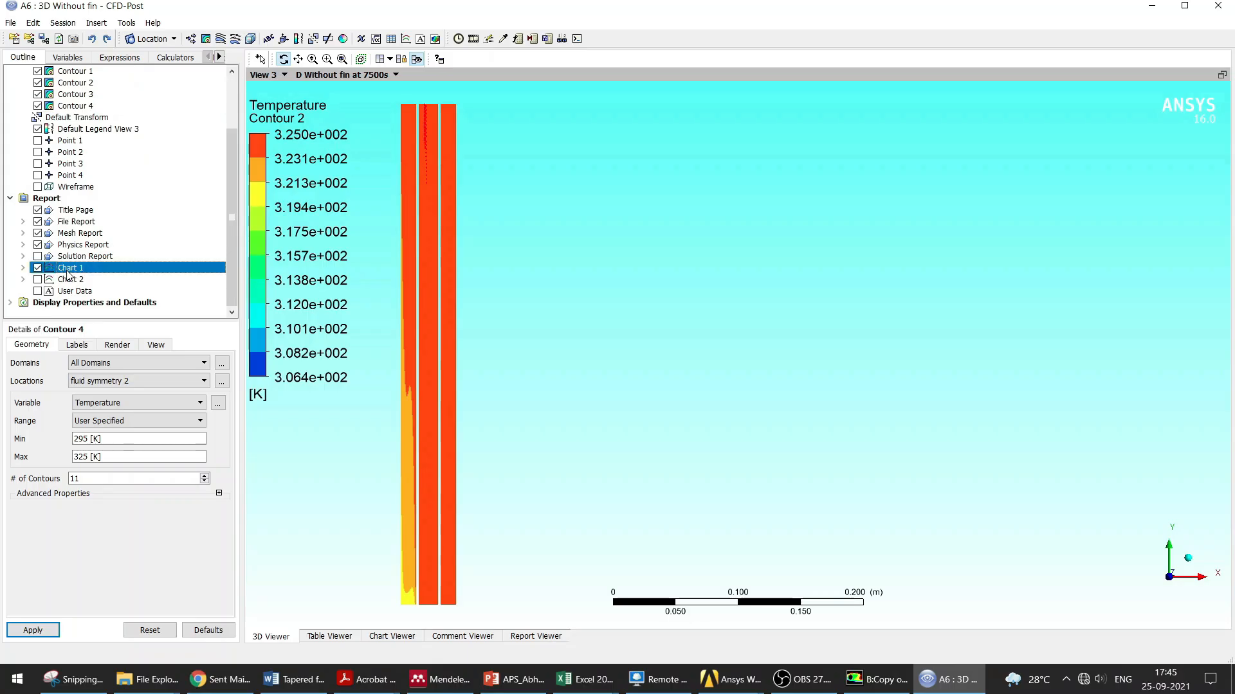
double_click(68, 269)
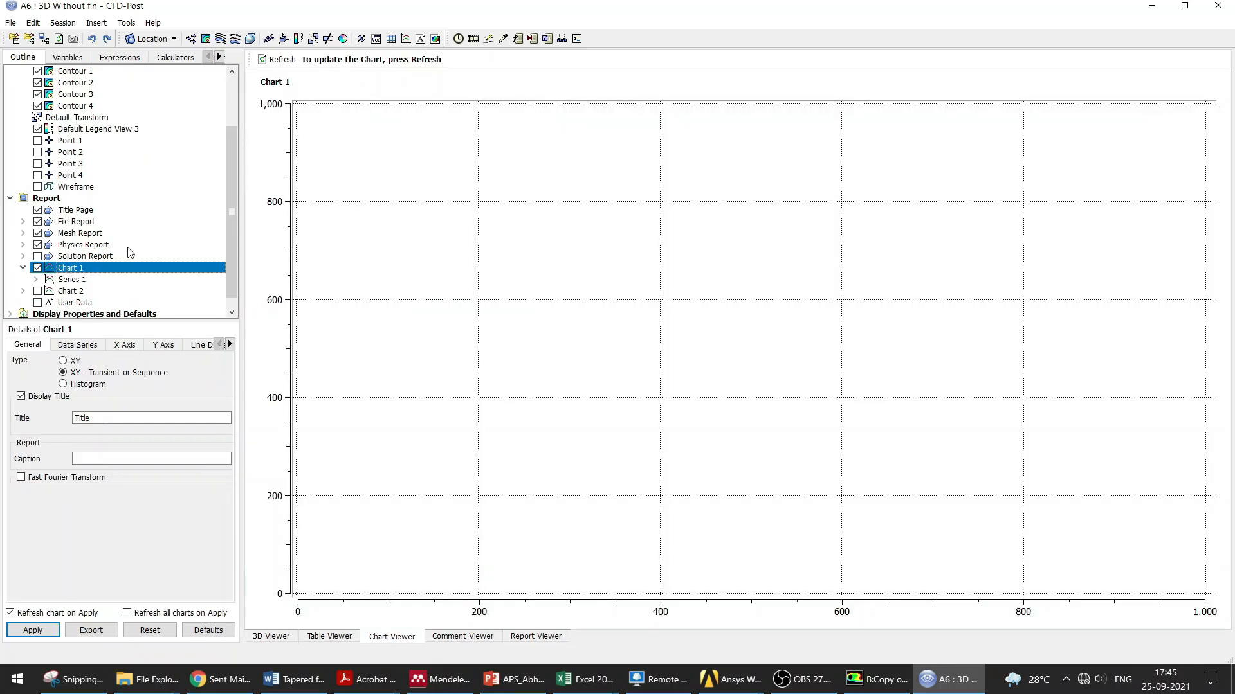
left_click(406, 40)
left_click(524, 51)
Step: Create a new expression named MF
left_click(124, 61)
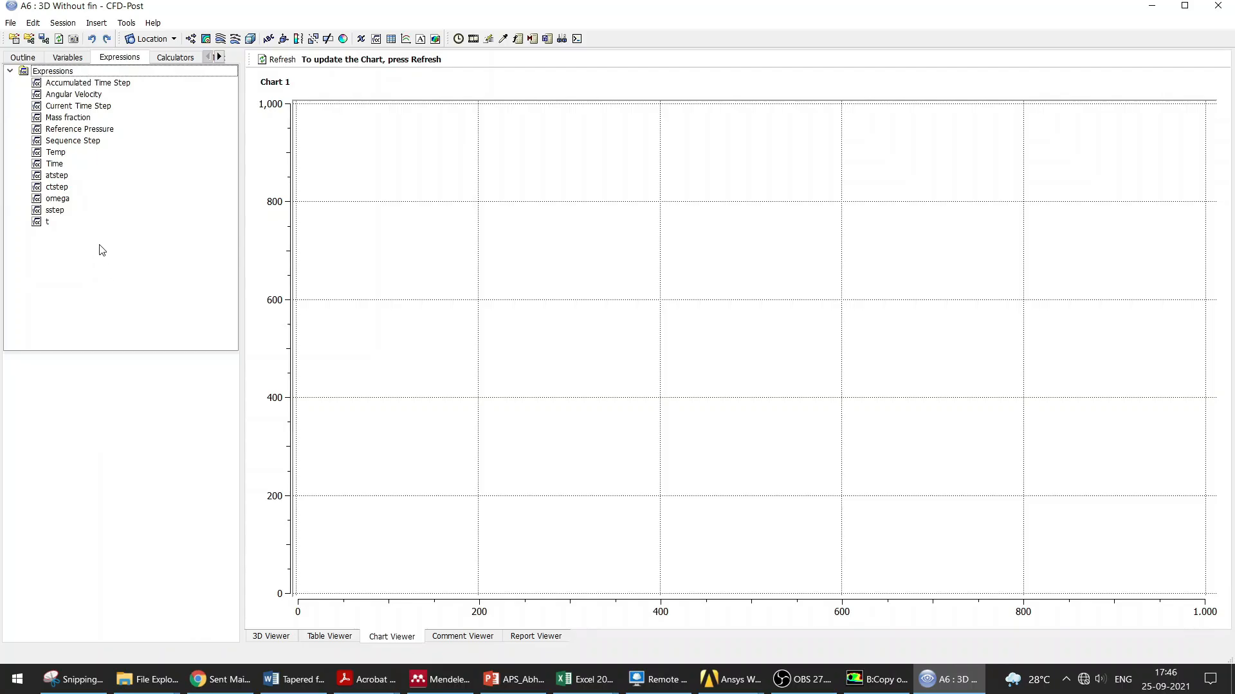
right_click(90, 249)
left_click(121, 254)
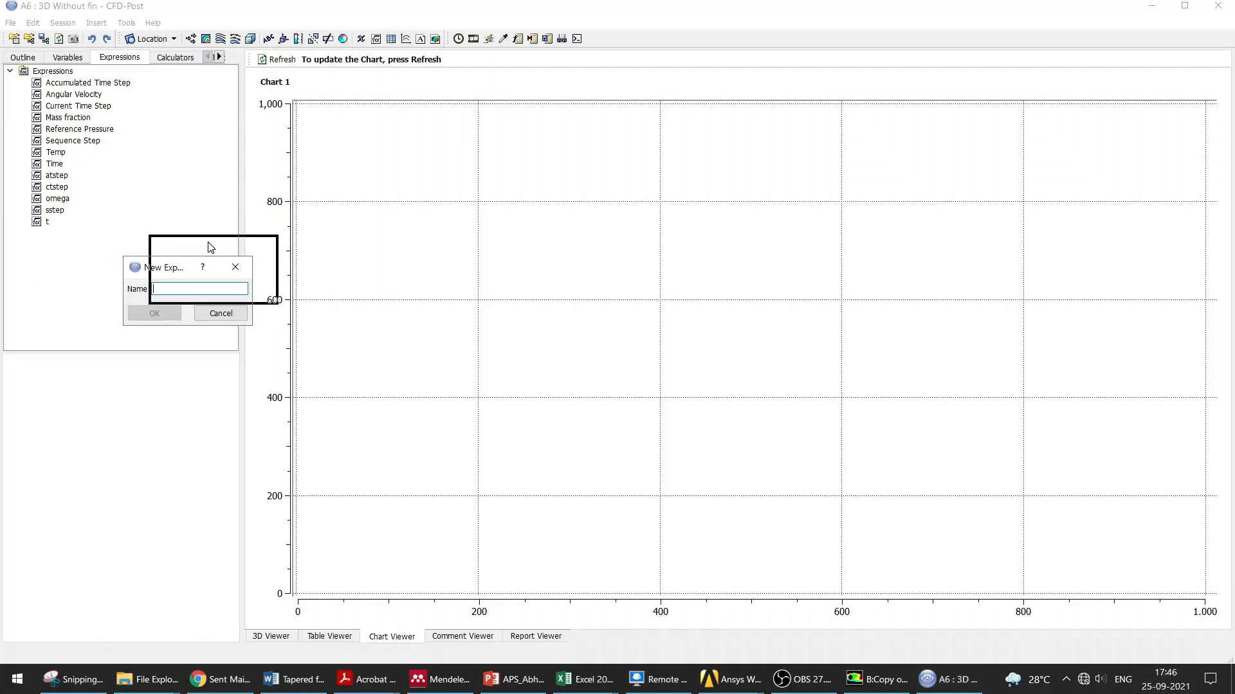
type("M")
key("BackSpace")
type("MF")
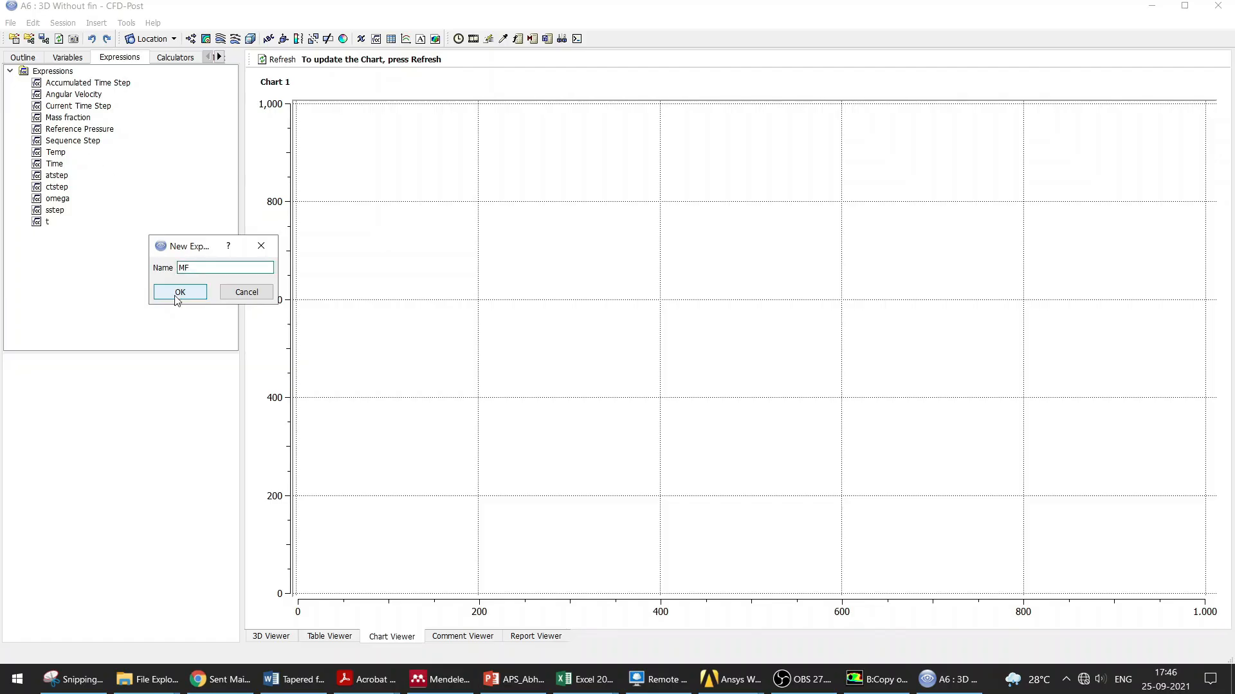
left_click(179, 292)
Step: Define MF as the area average of Mass Fraction on pcm symmetry 2 and apply it
right_click(32, 400)
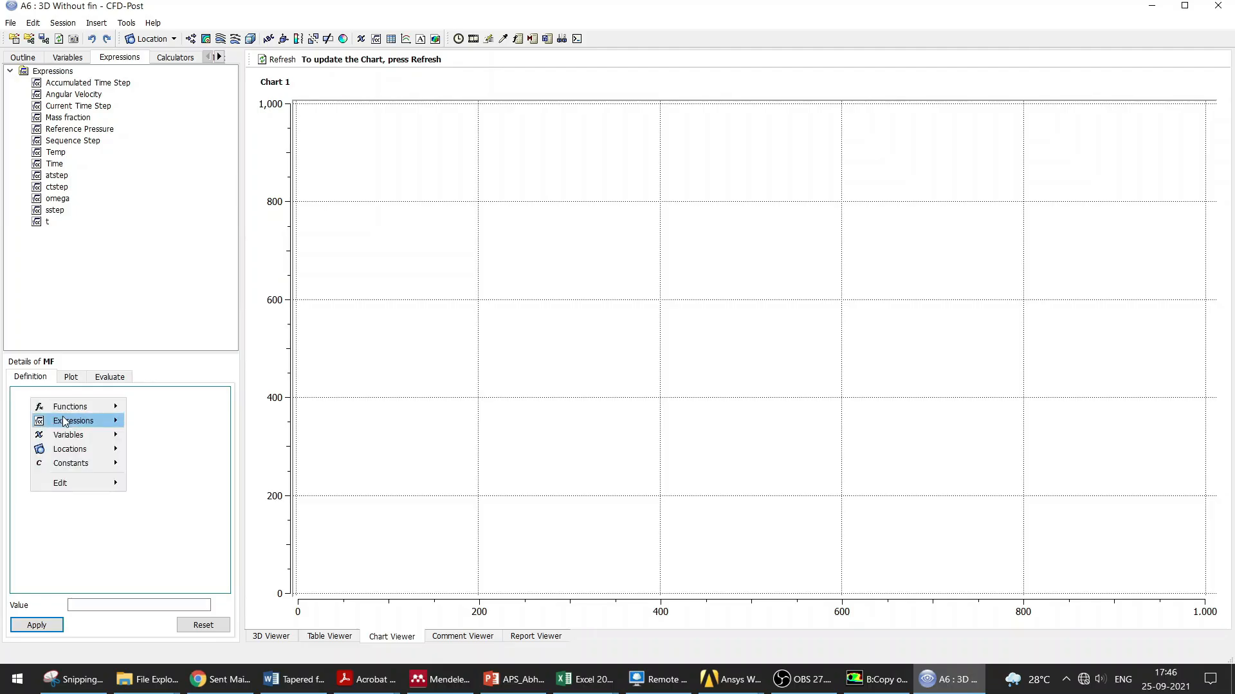
mouse_move(108, 409)
mouse_move(161, 409)
left_click(252, 306)
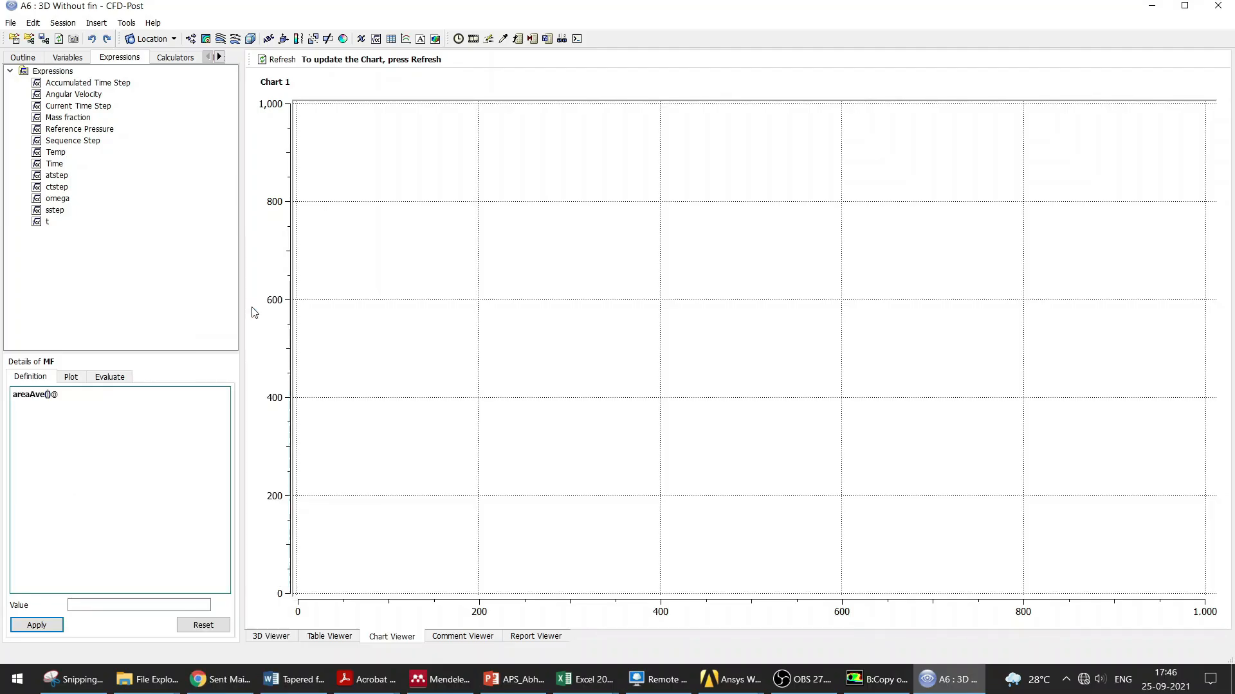
right_click(48, 393)
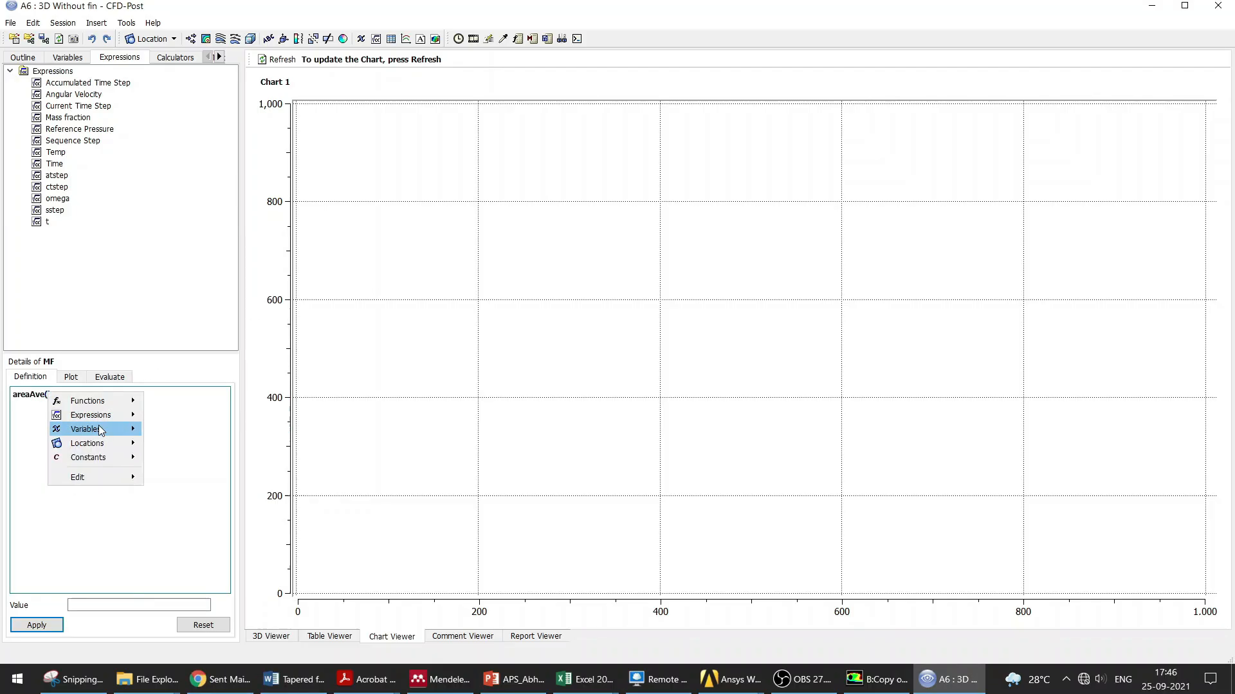
mouse_move(99, 428)
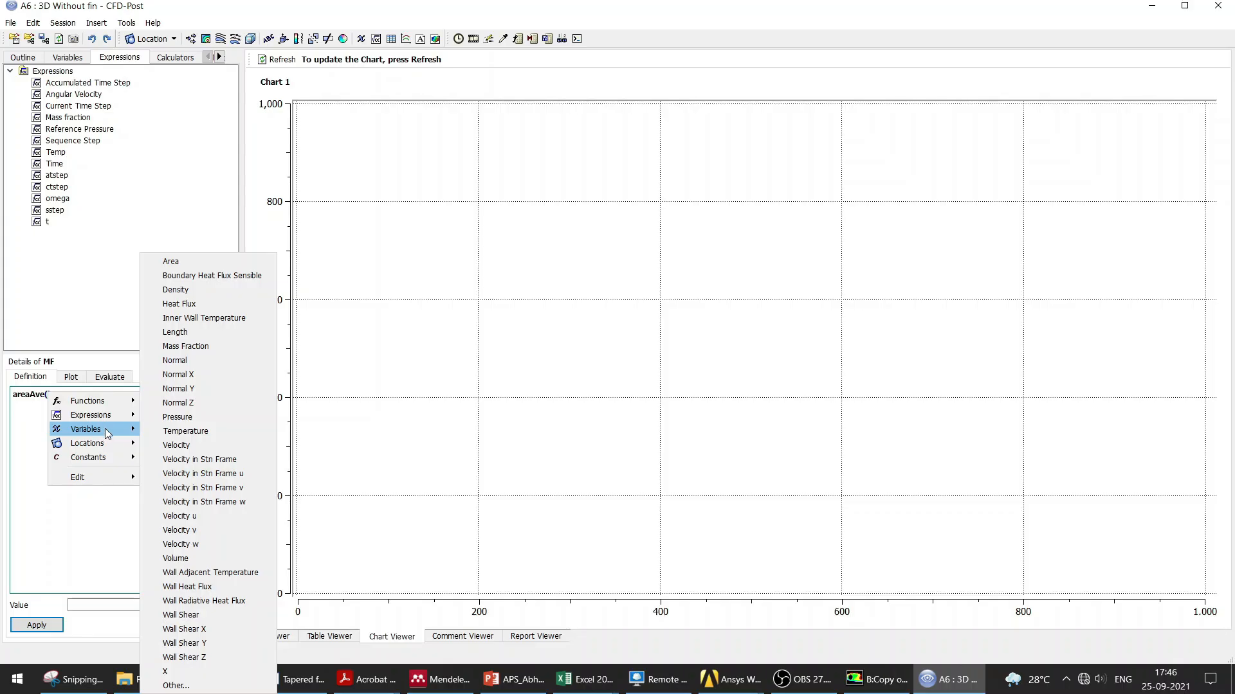
left_click(186, 346)
right_click(112, 396)
mouse_move(173, 446)
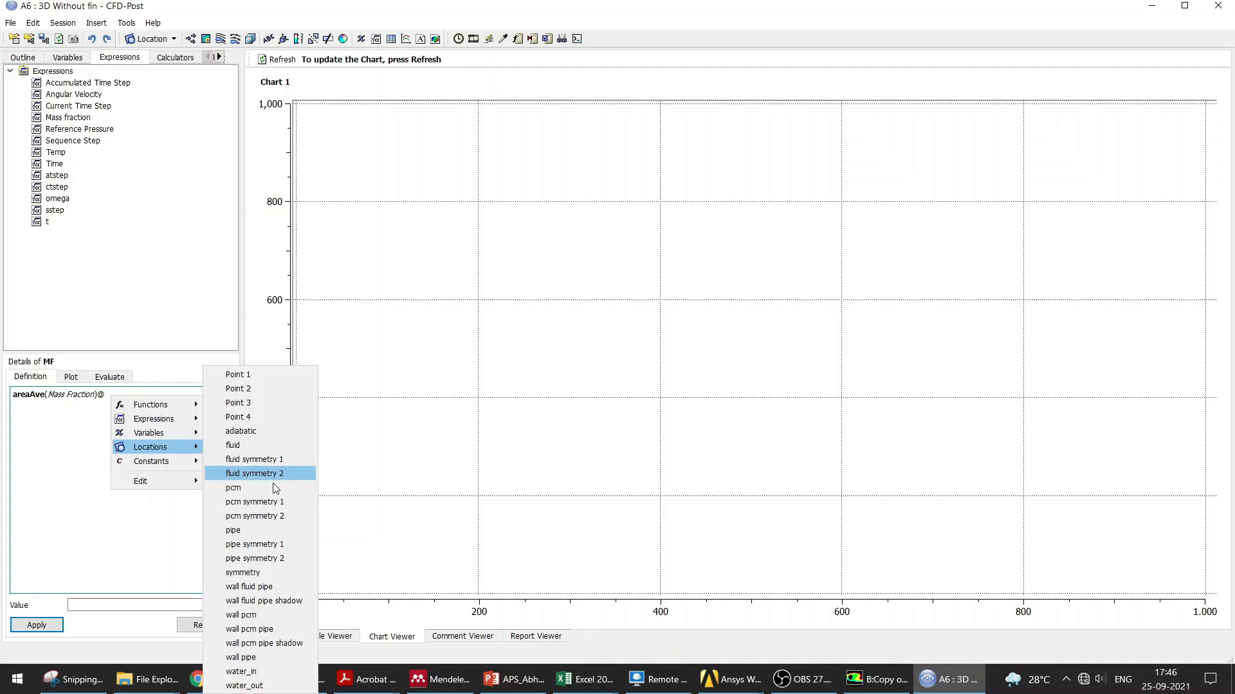
left_click(270, 516)
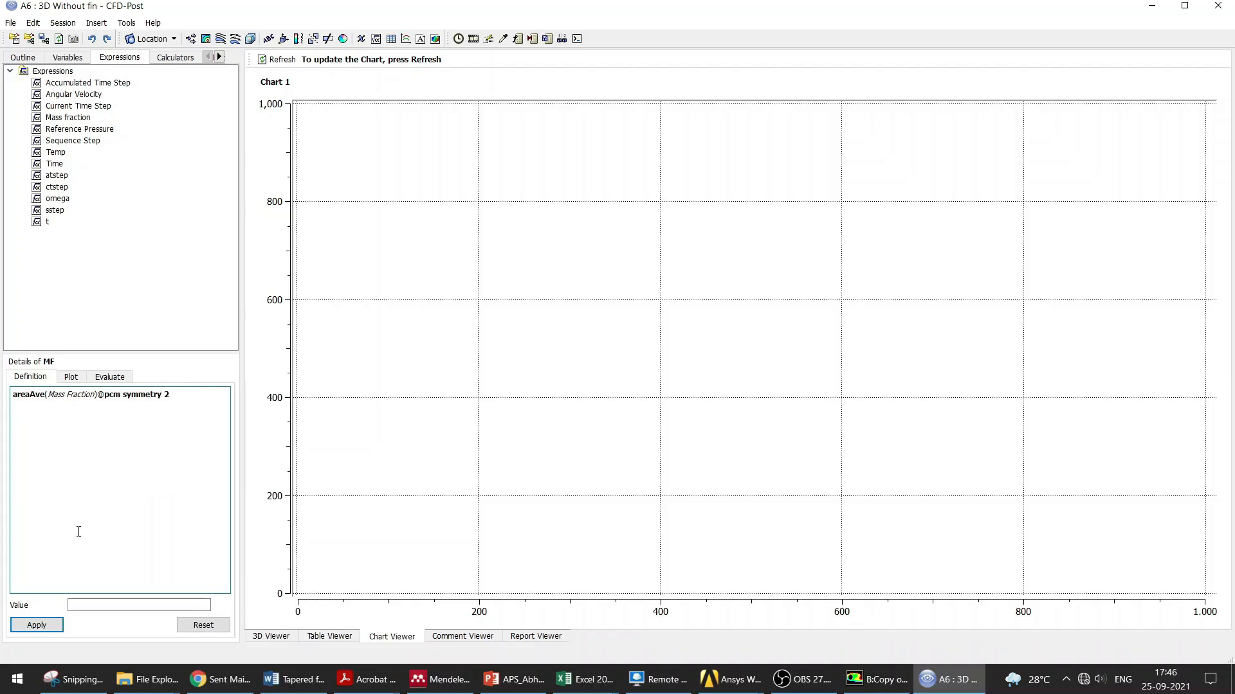
left_click(51, 630)
Step: Examine the definitions of the existing Mass fraction and Temp expressions
left_click(62, 118)
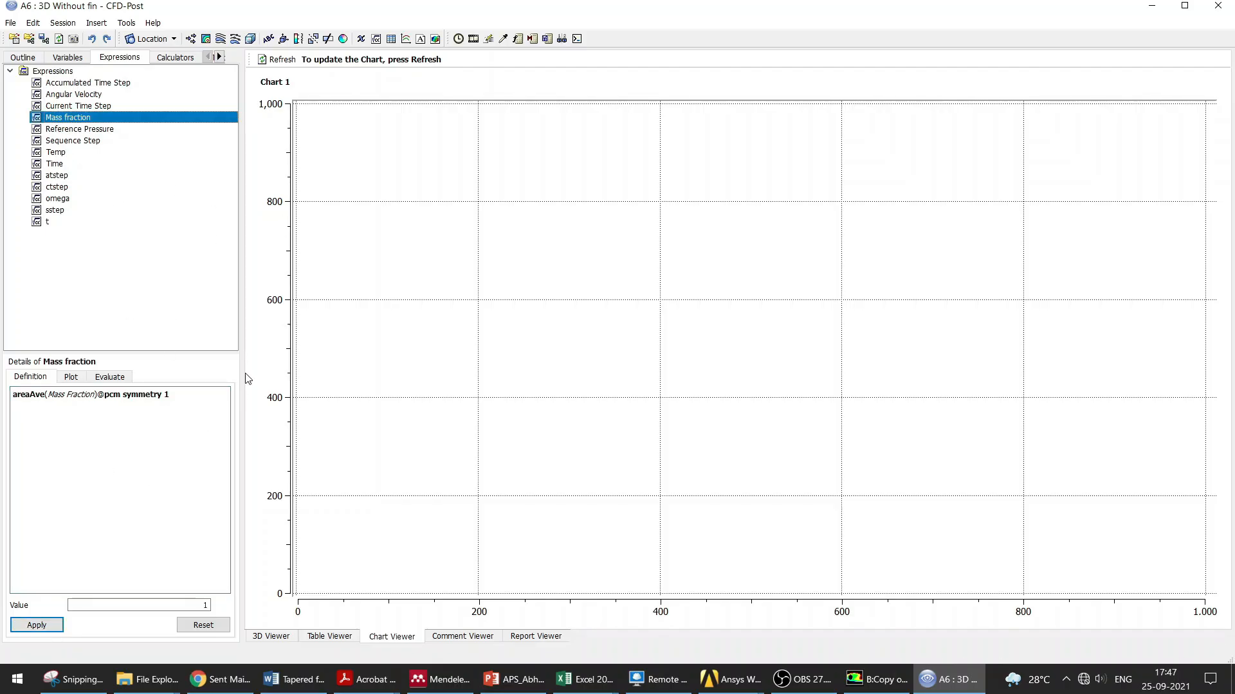
left_click(27, 58)
left_click(95, 59)
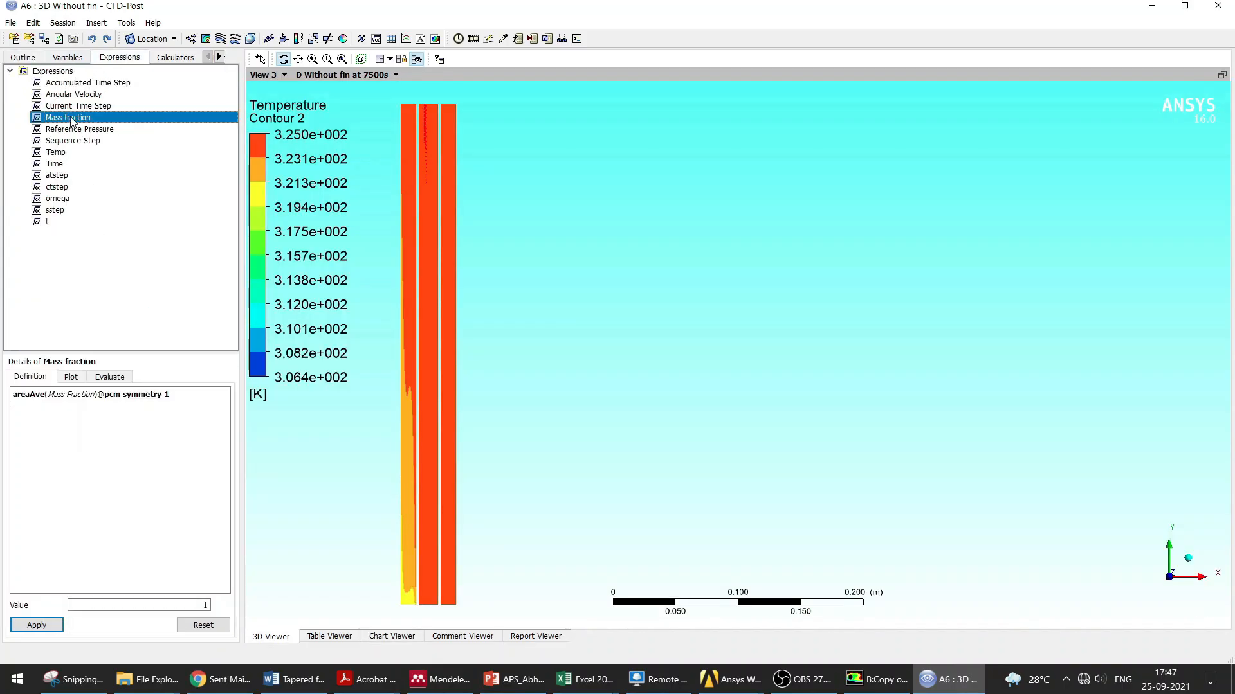
double_click(71, 122)
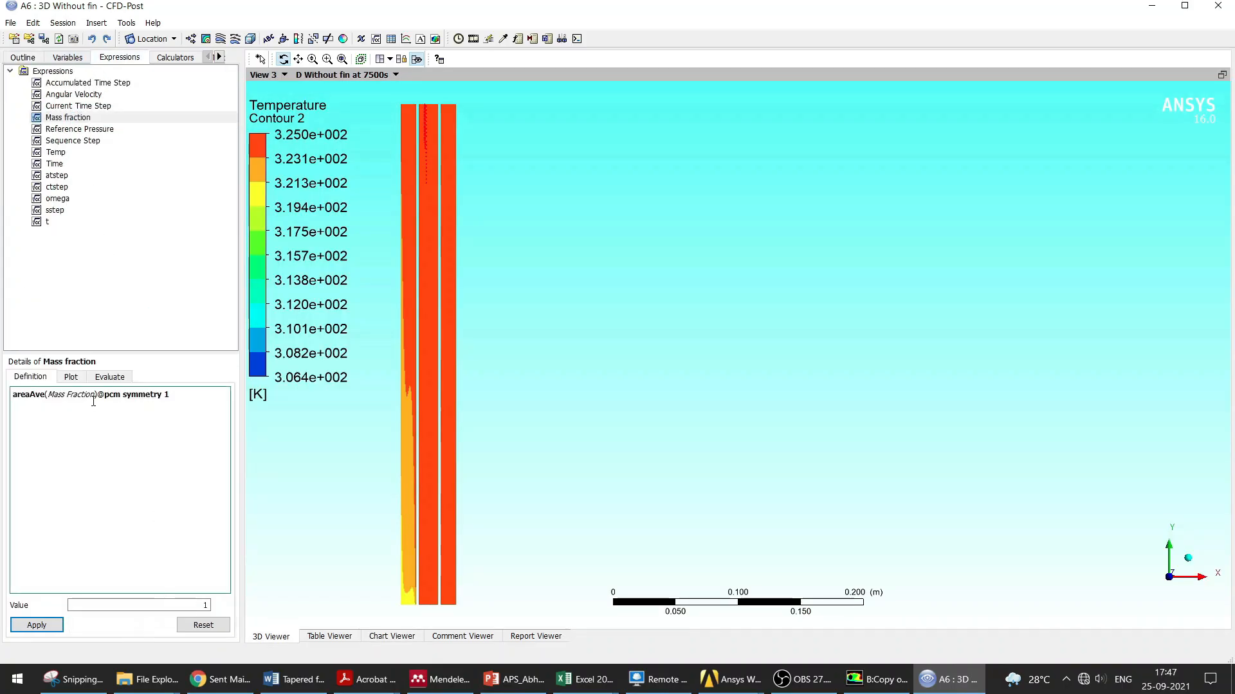
left_click(27, 58)
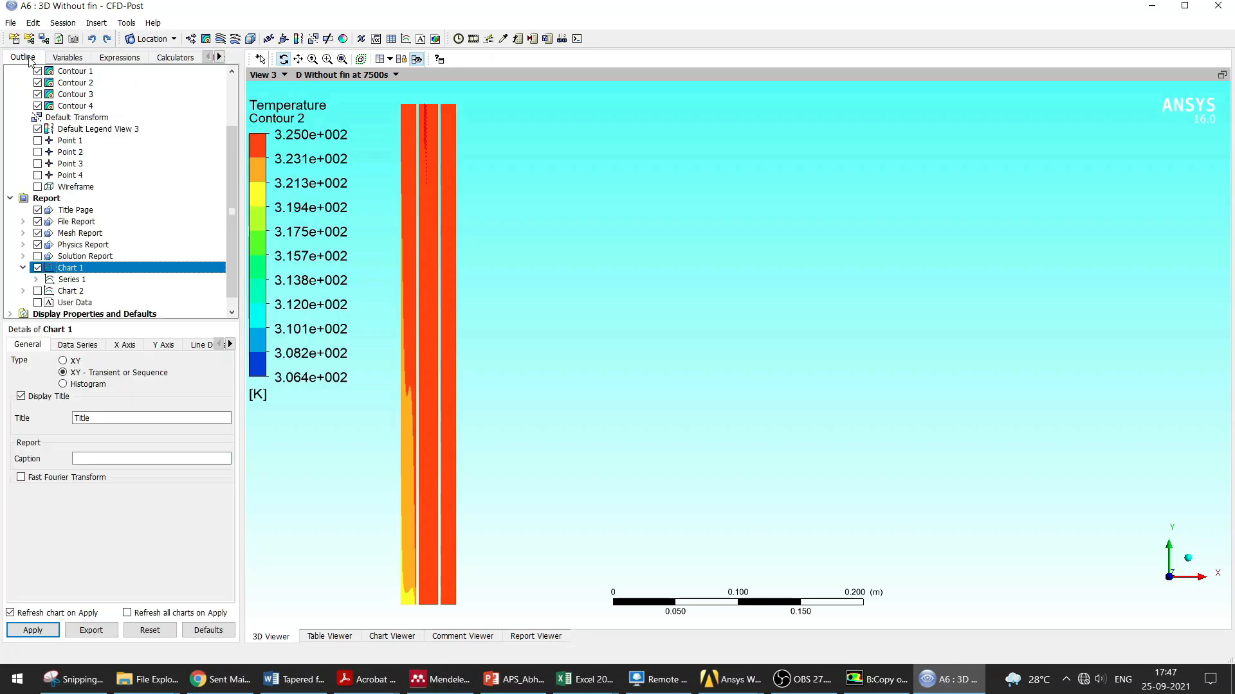
left_click(105, 57)
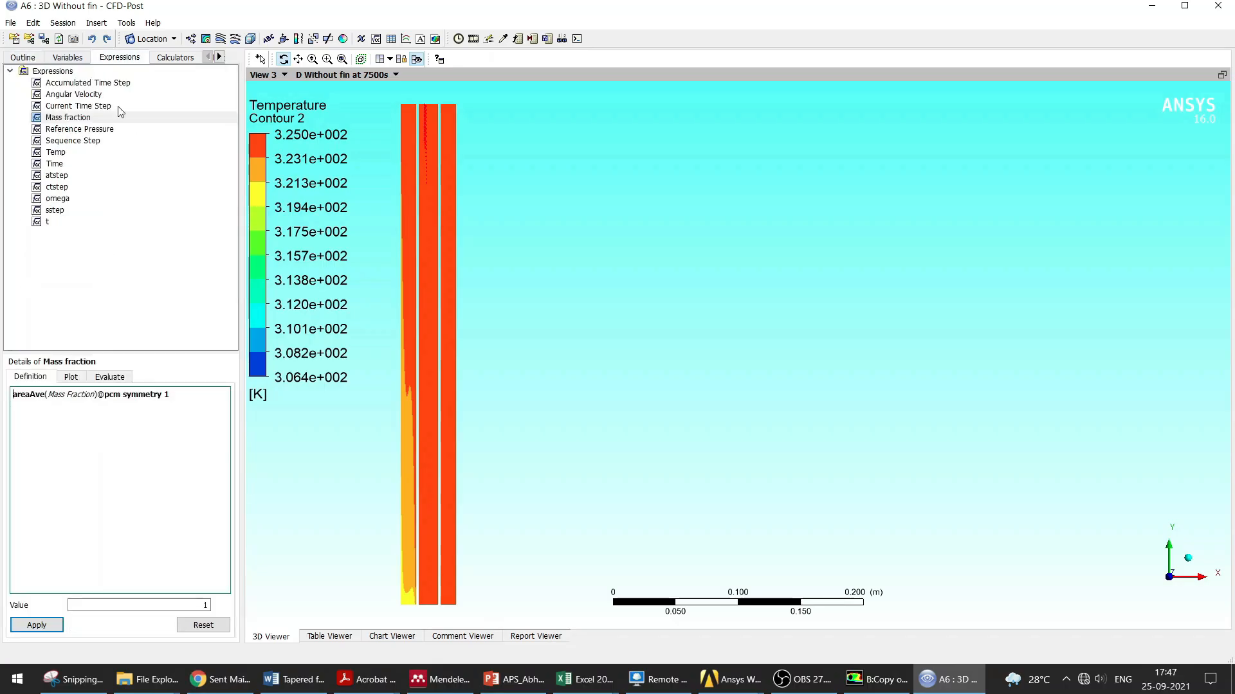
left_click(56, 152)
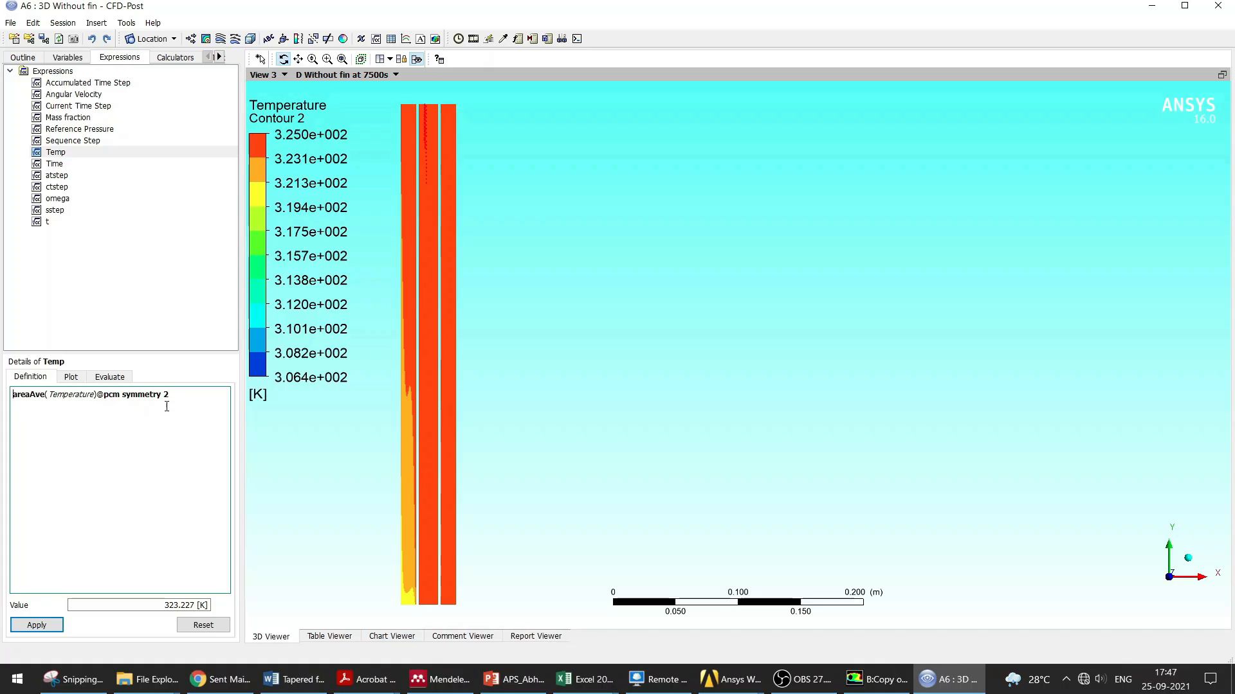
left_click(34, 61)
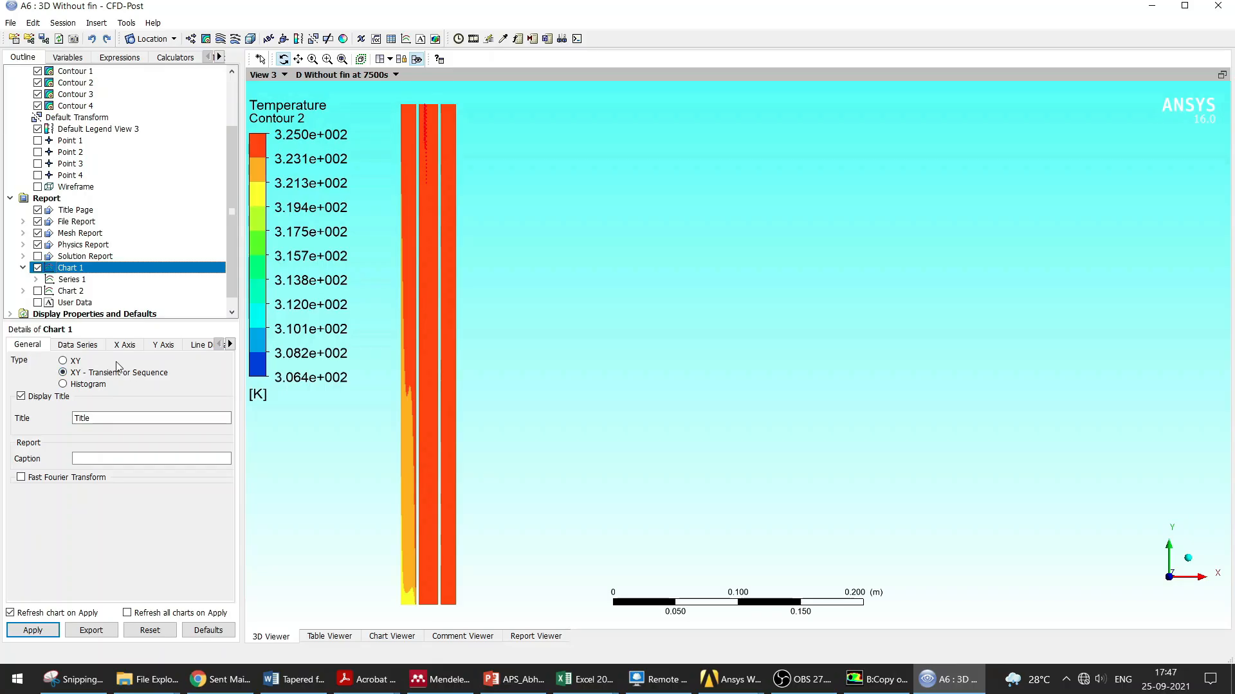
Step: Plot Chart 1 using the Temp expression as its data series over time and display it
left_click(76, 347)
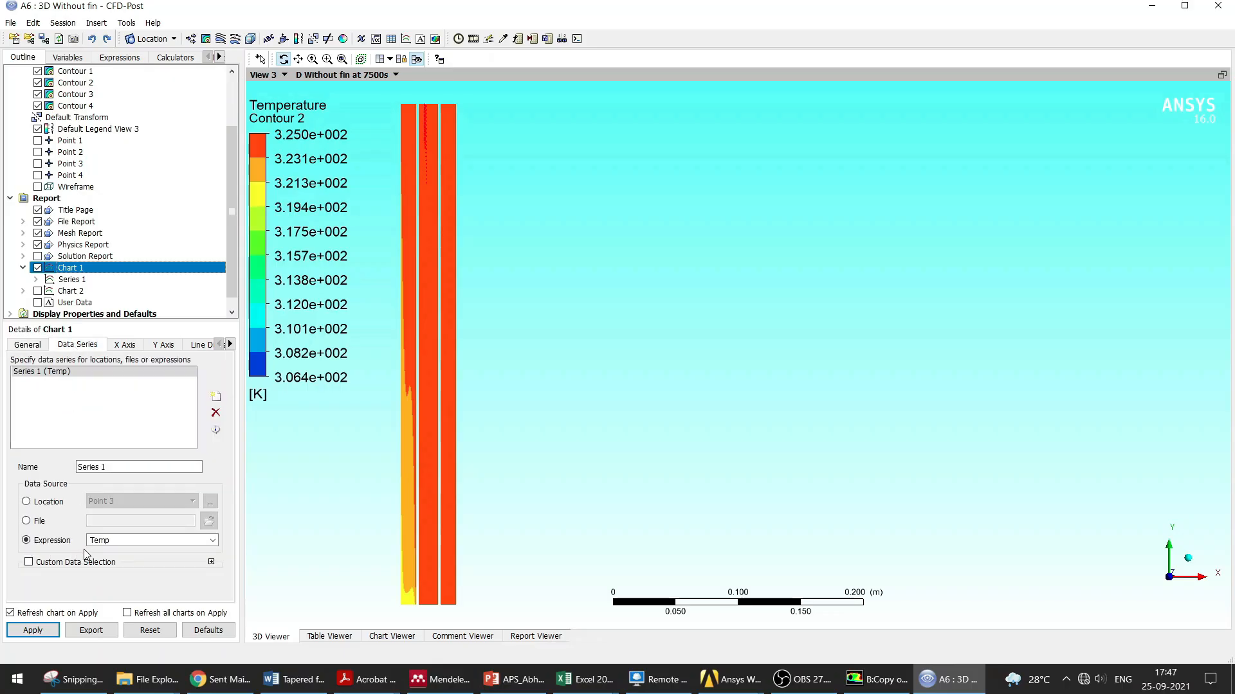
left_click(212, 540)
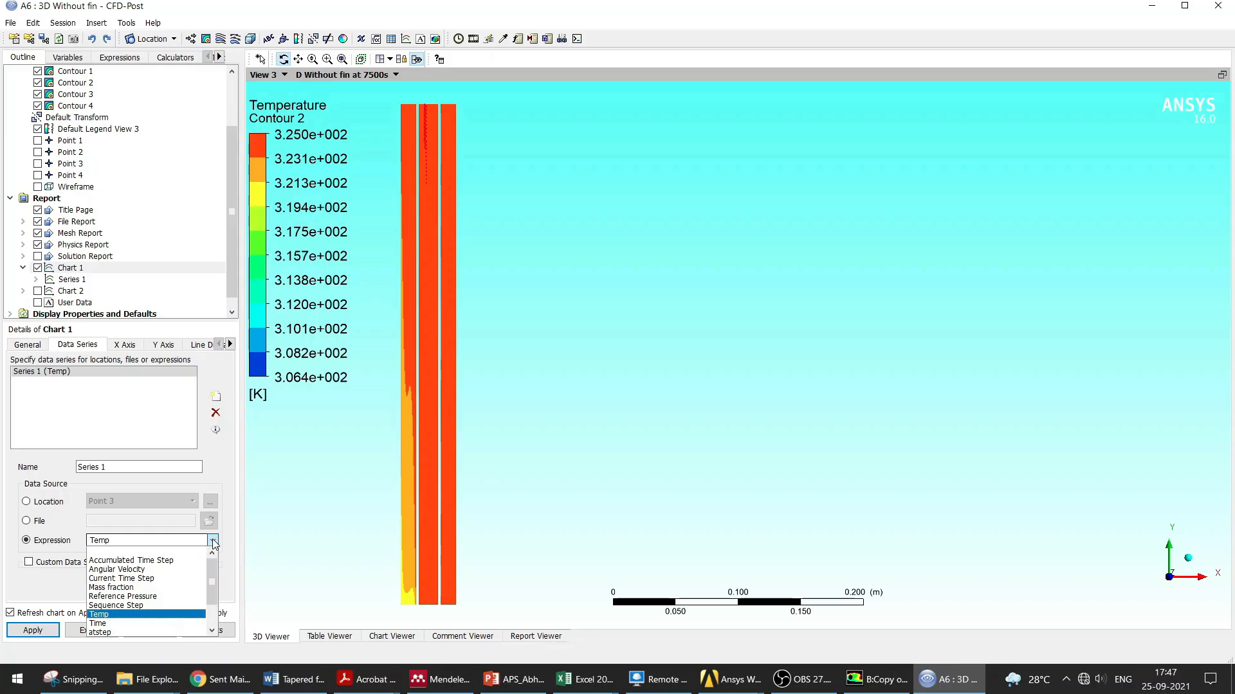
left_click(213, 542)
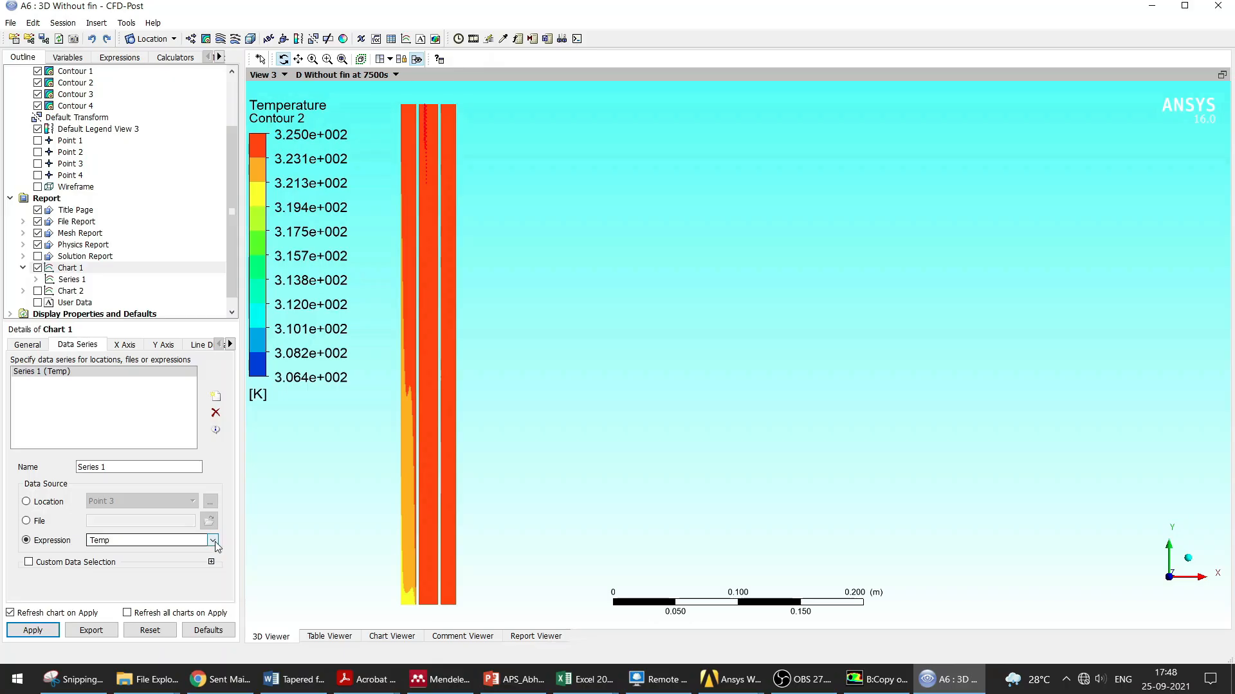
left_click(163, 346)
left_click(121, 346)
left_click(163, 345)
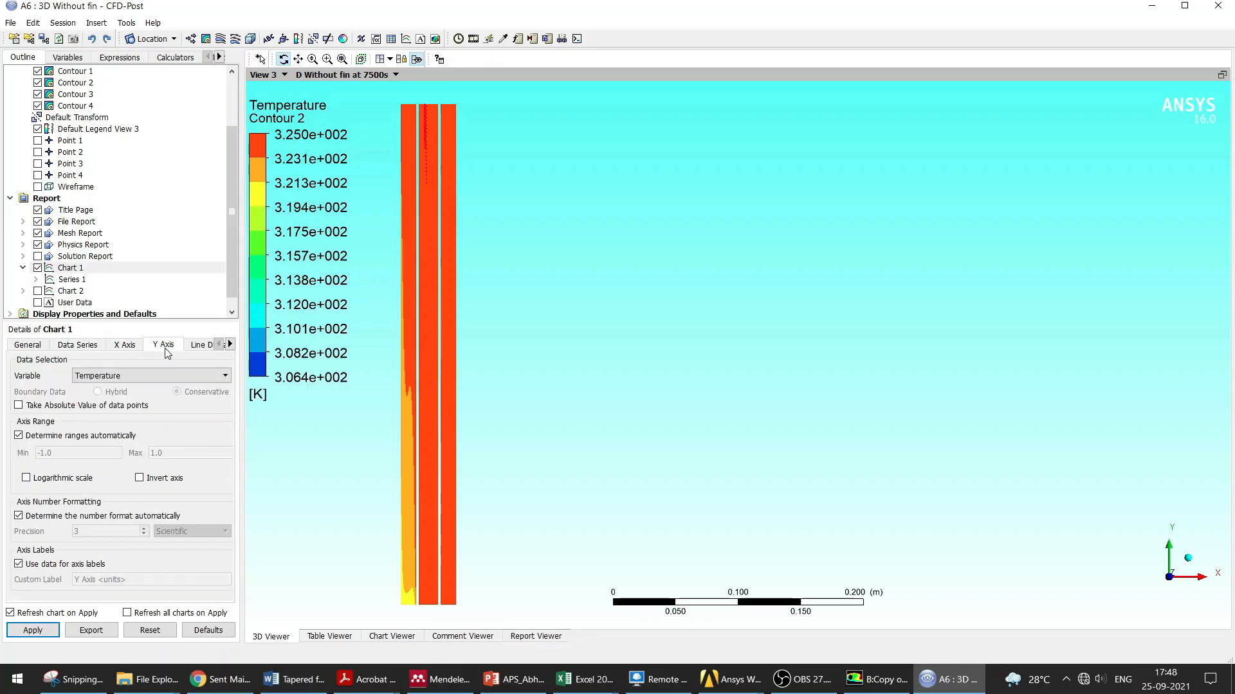
left_click(82, 347)
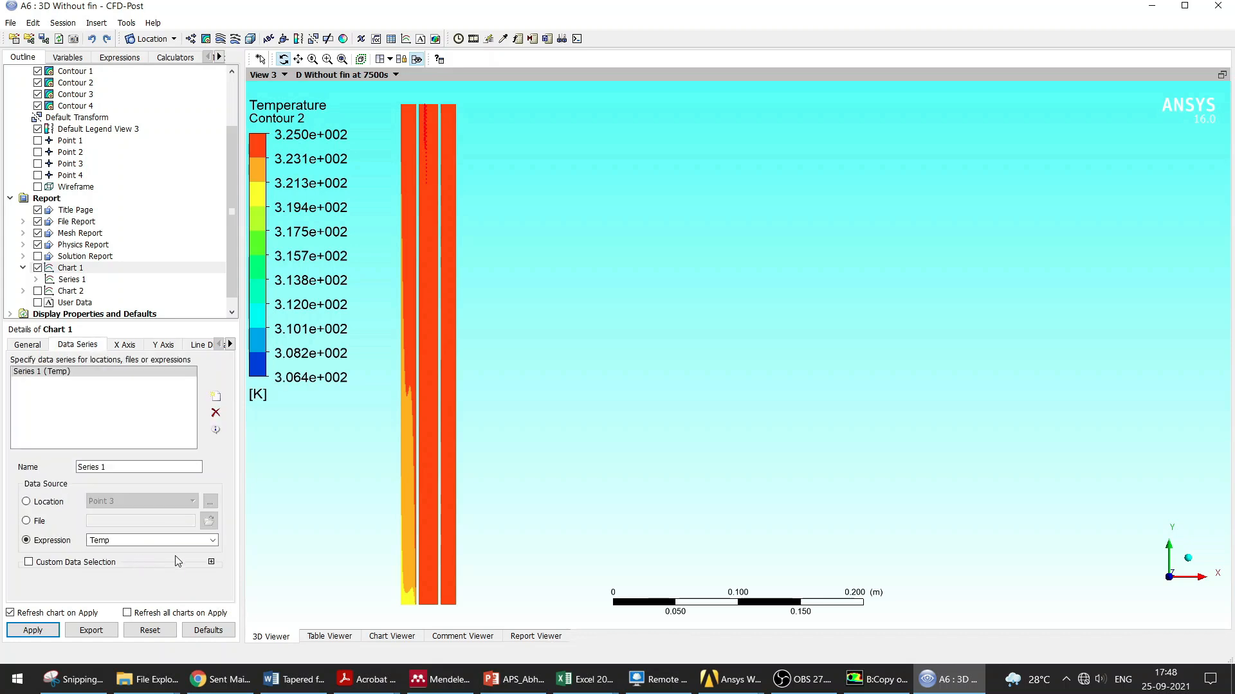
left_click(45, 631)
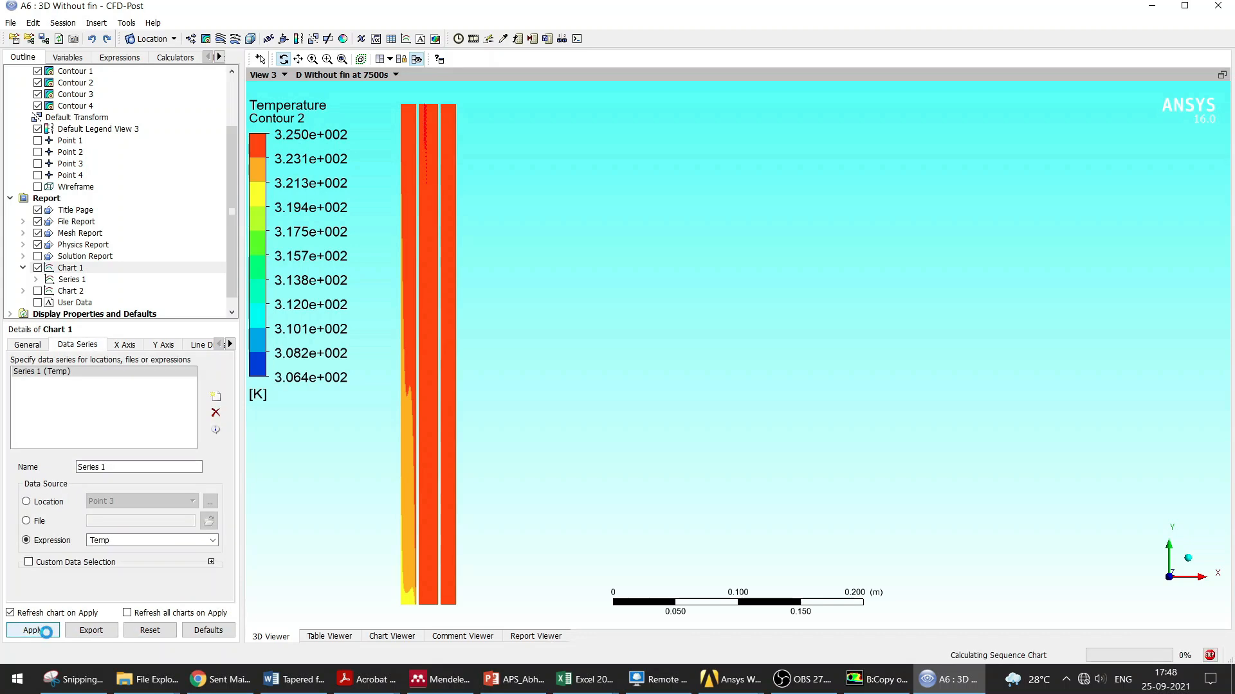
left_click(402, 638)
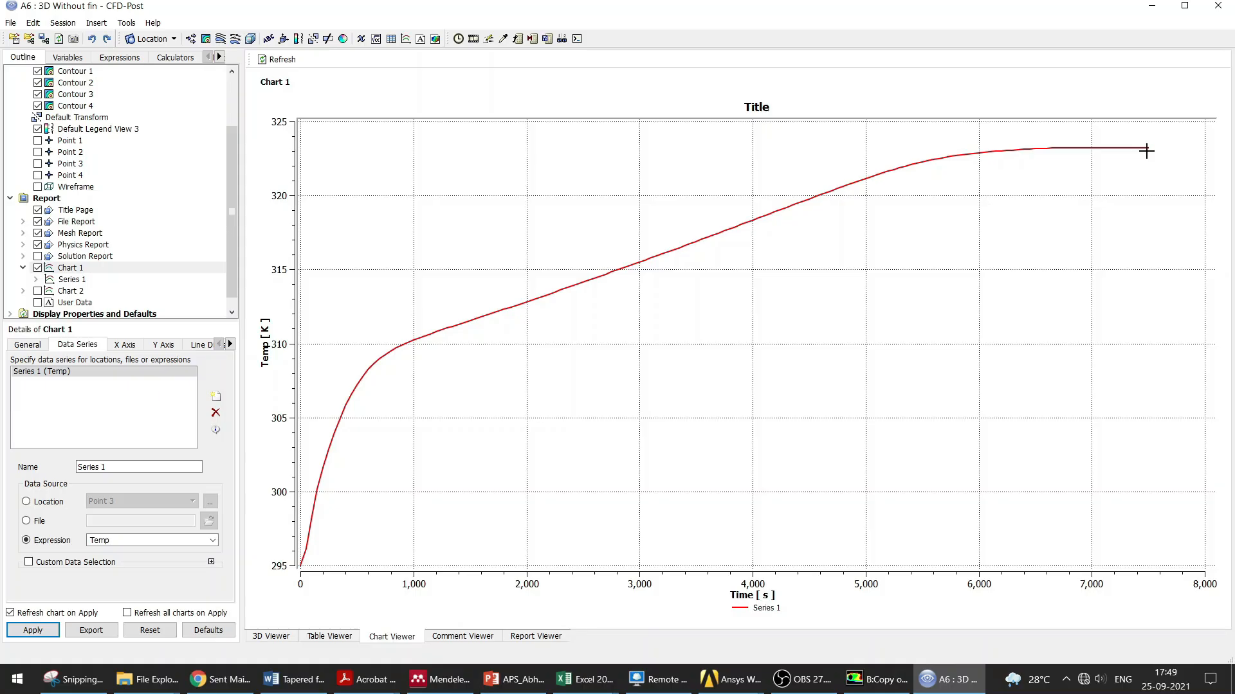
Step: Open Chart 2 for editing in the chart viewer
double_click(71, 291)
left_click(40, 631)
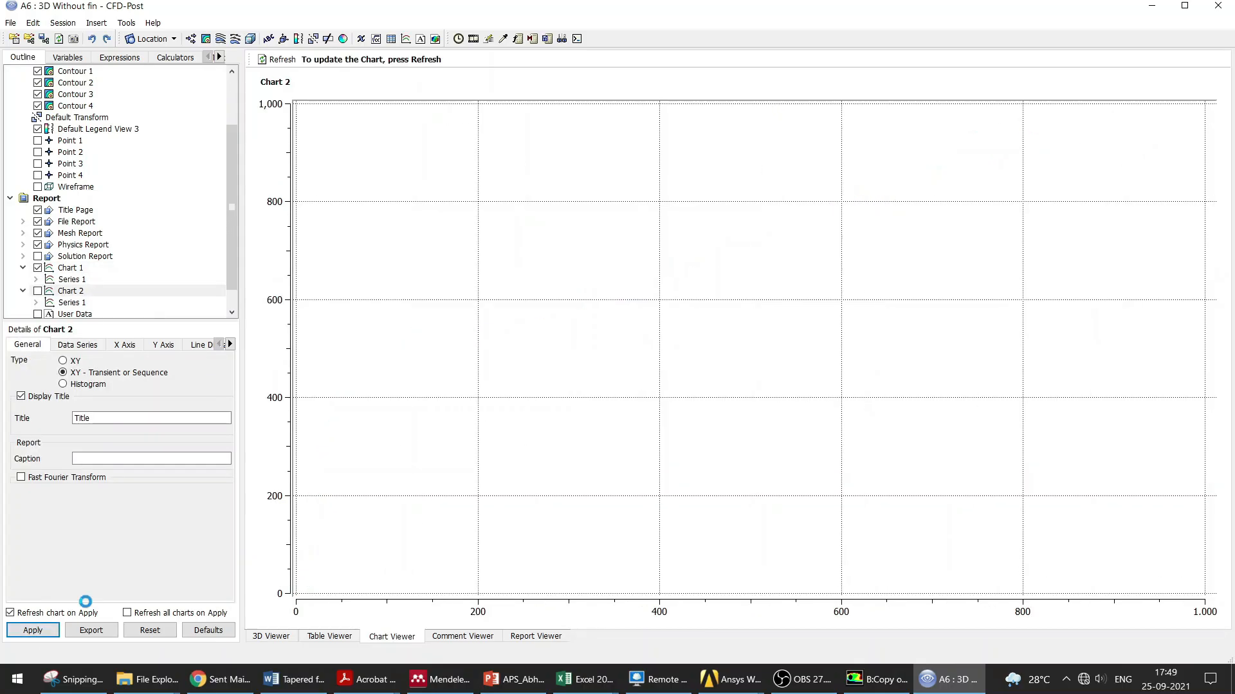